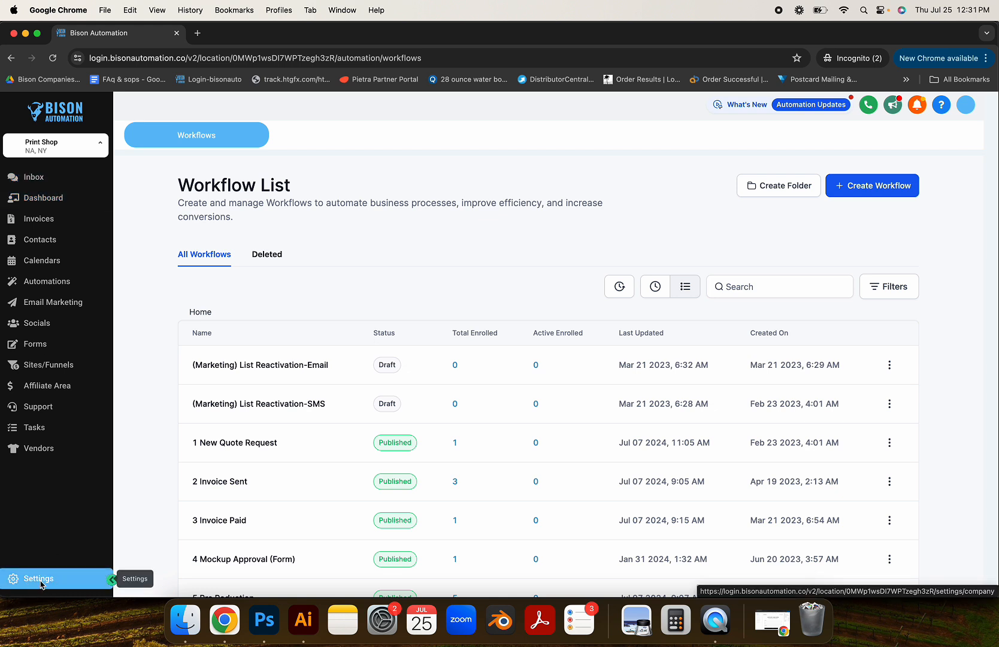
# Step: Open the location settings and look through the sections of the Business Profile page
pyautogui.click(41, 583)
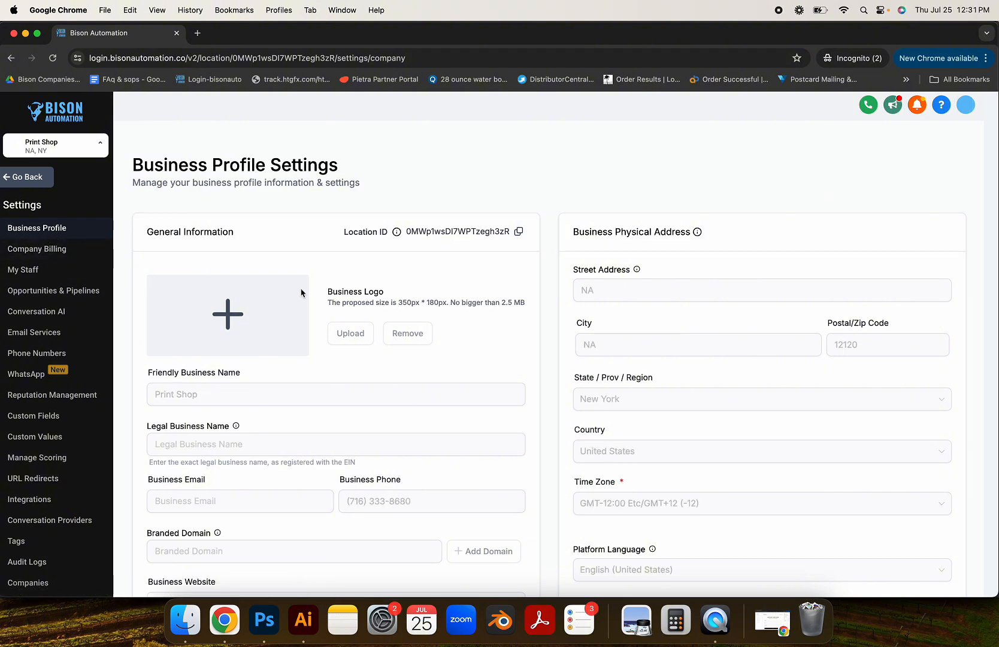
pyautogui.scroll(-1, 301, 288)
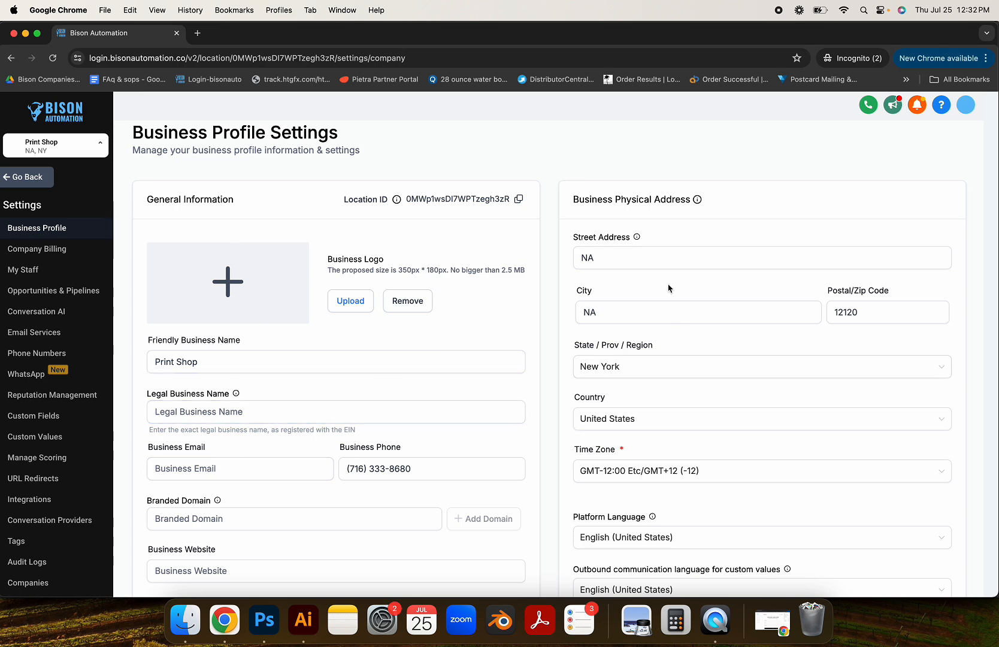
pyautogui.scroll(-5, 664, 413)
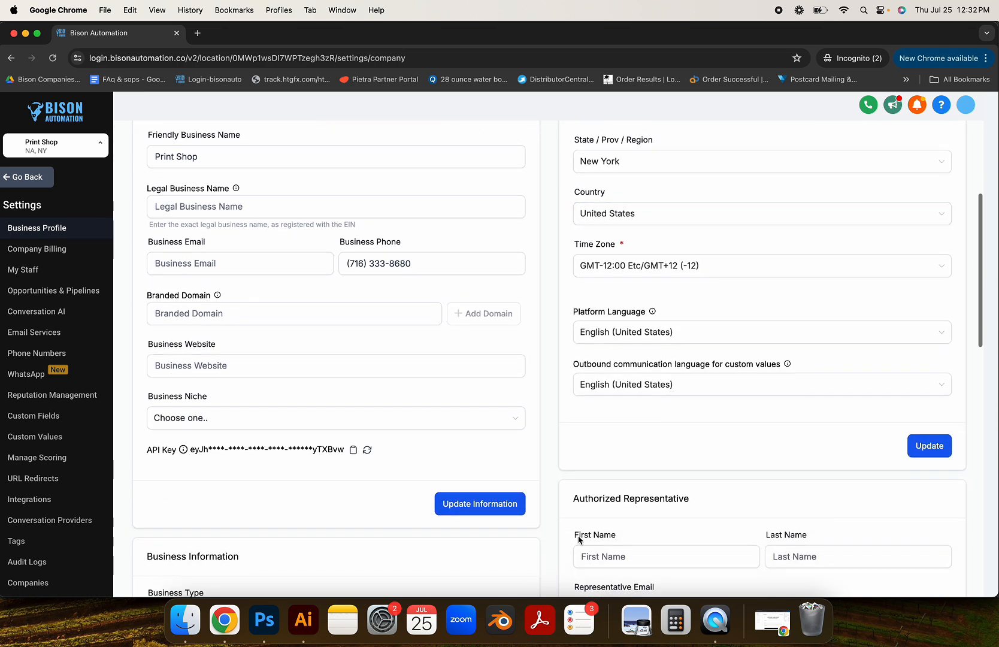
pyautogui.scroll(-5, 574, 359)
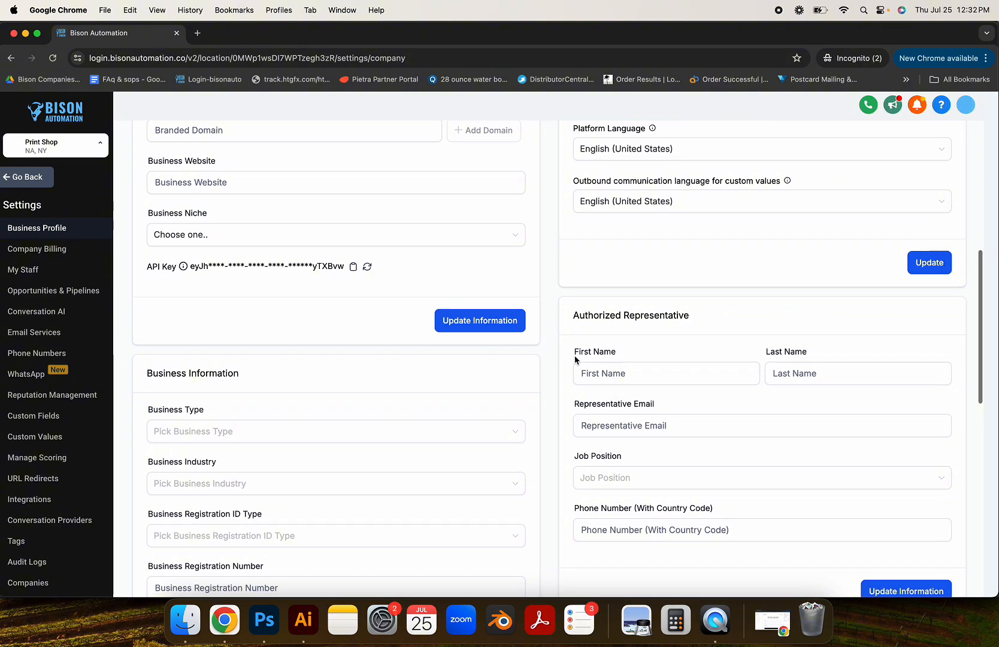
pyautogui.scroll(7, 574, 355)
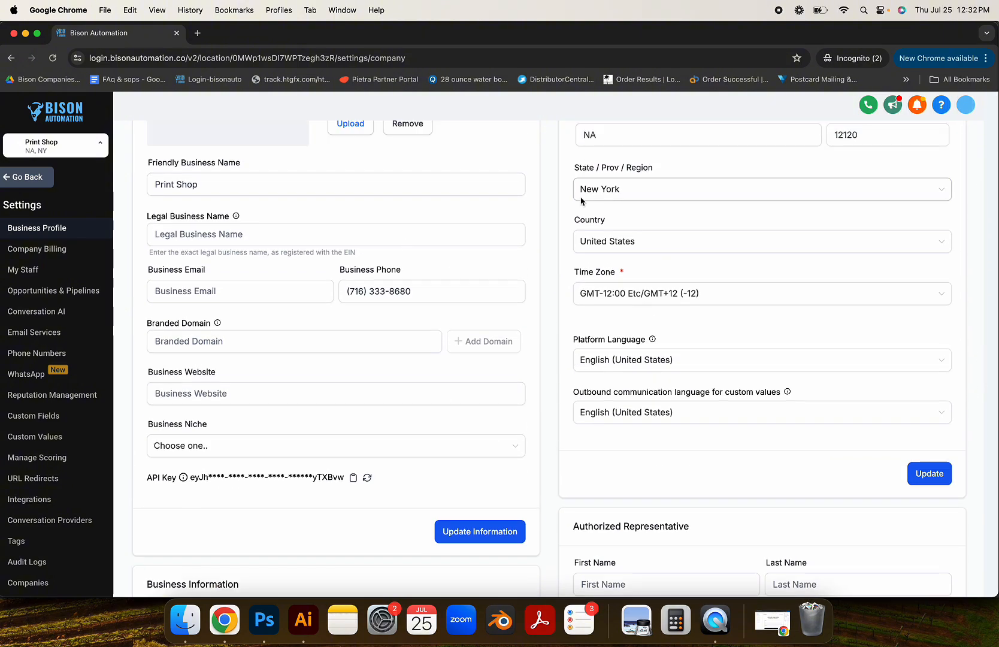
pyautogui.scroll(3, 581, 200)
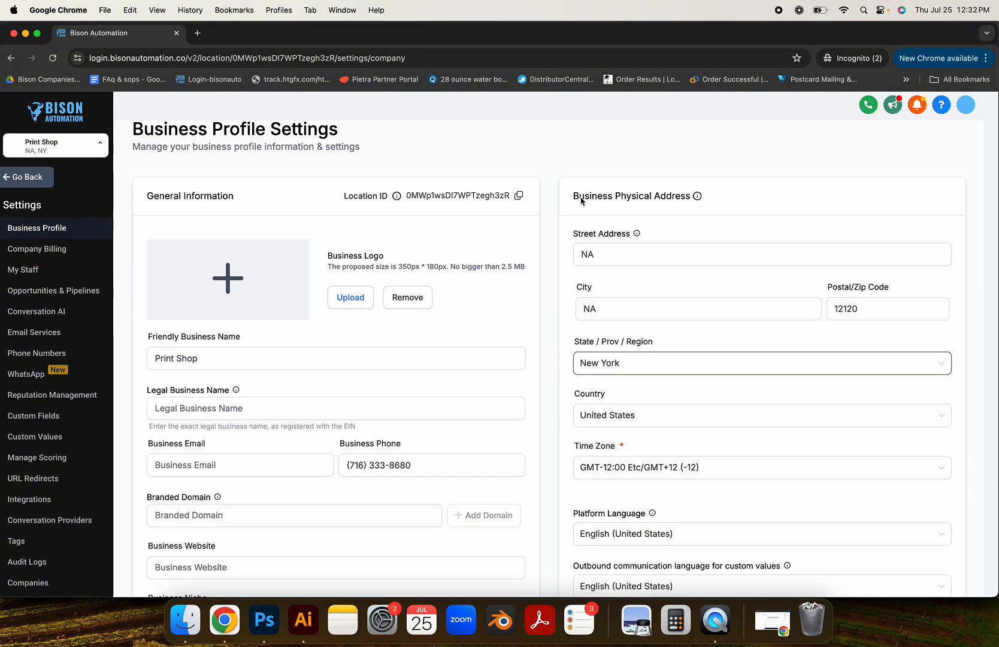
pyautogui.scroll(1, 439, 266)
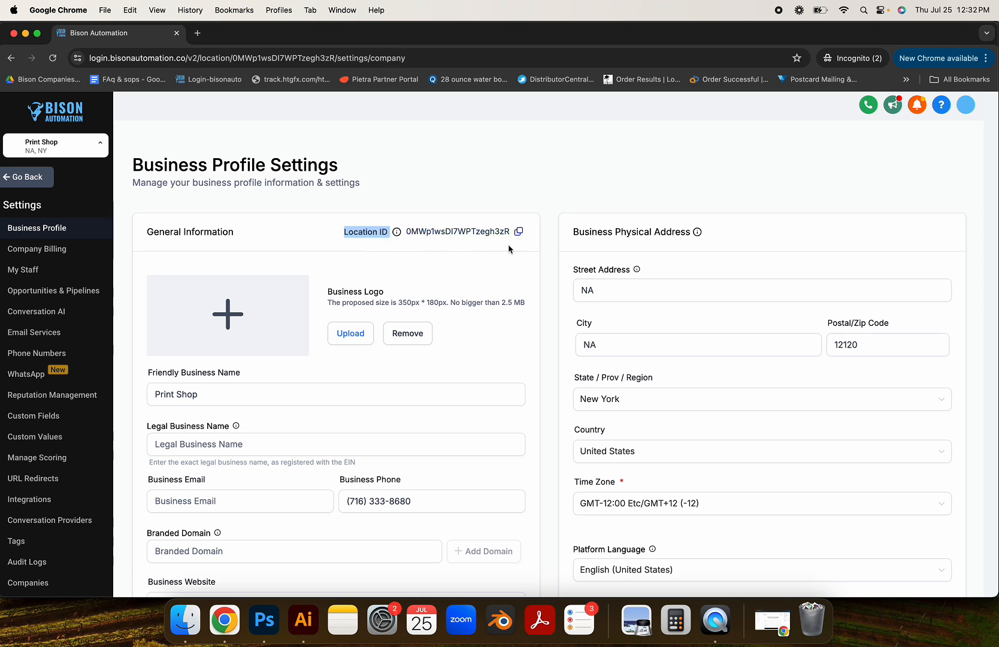
pyautogui.scroll(-1, 466, 242)
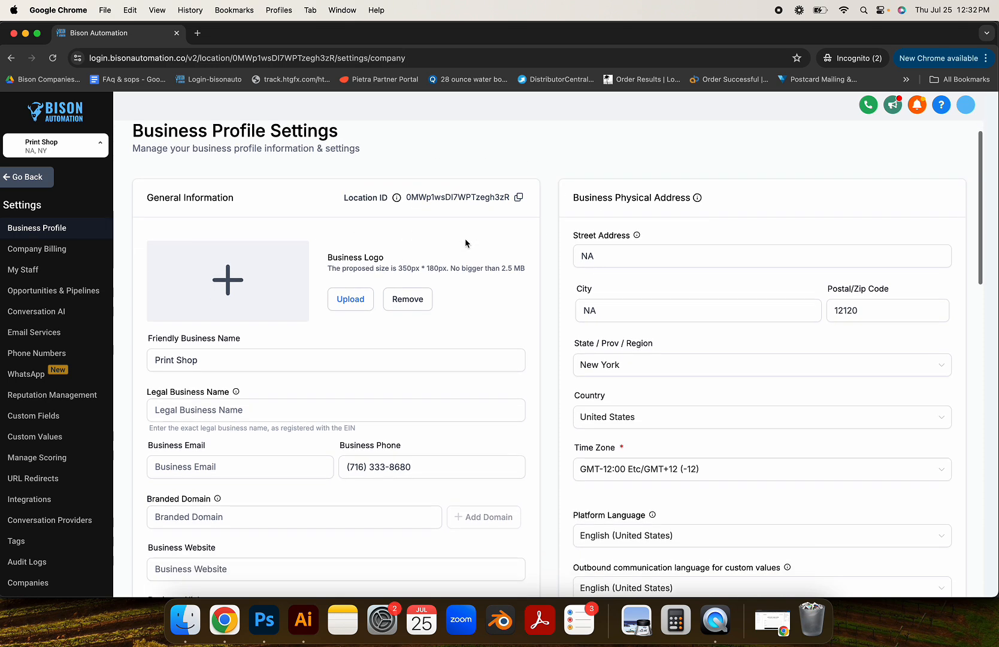
# Step: Set the friendly business name to "jims printshop"
pyautogui.moveTo(150, 340); pyautogui.dragTo(258, 339)
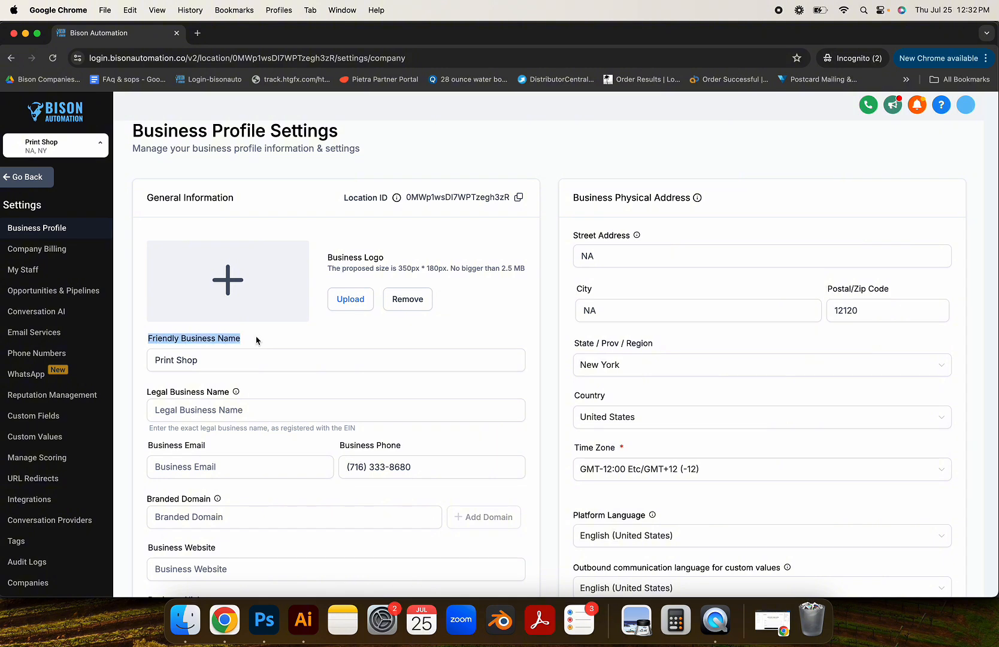
pyautogui.click(178, 359)
pyautogui.tripleClick(198, 361)
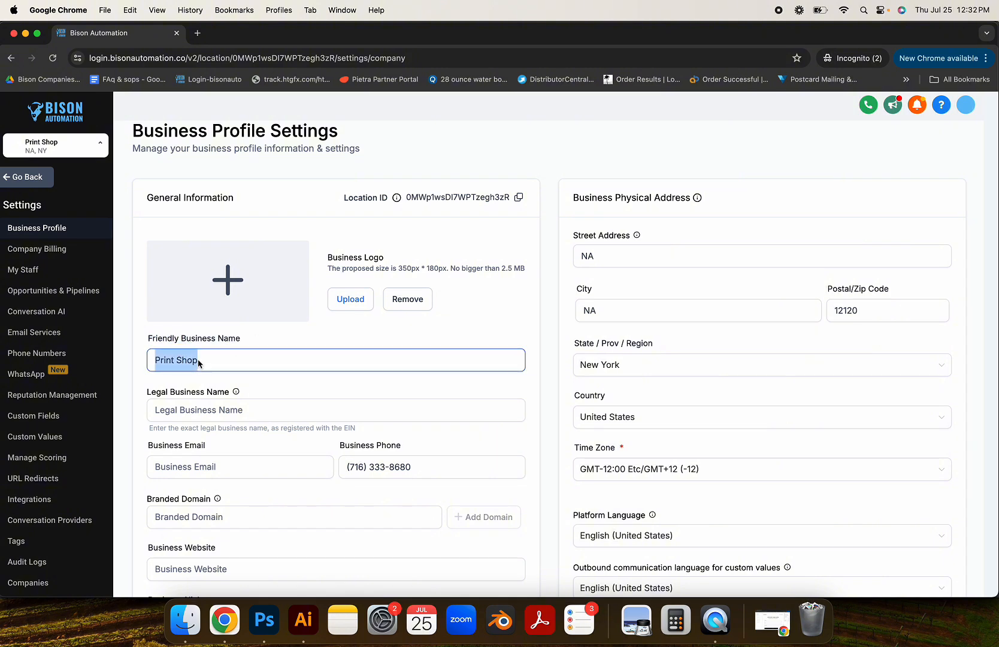
pyautogui.write('jims p')
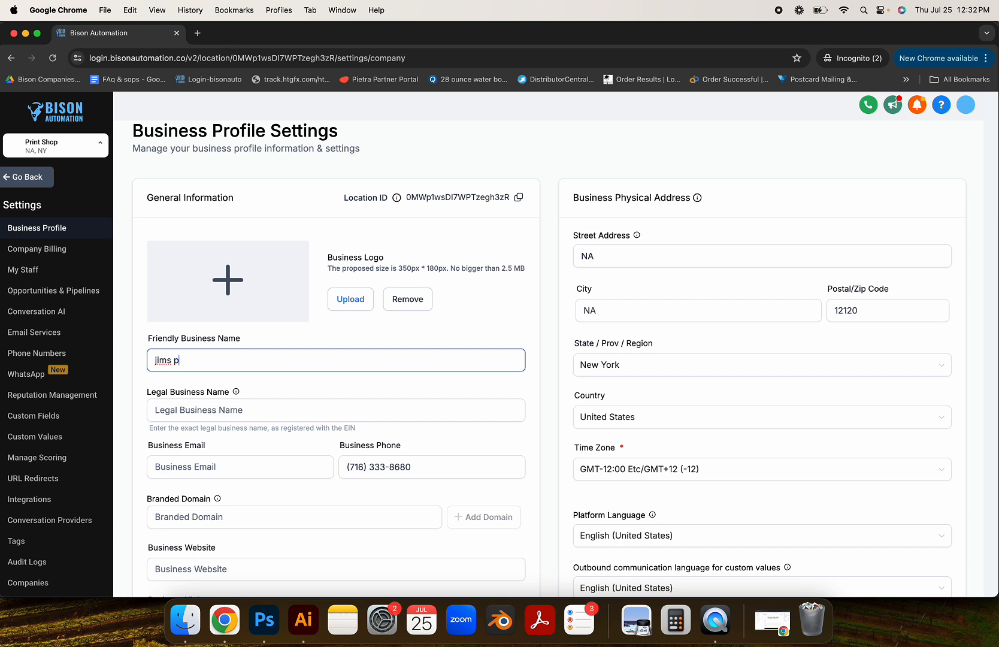
pyautogui.write('rintshop')
# Step: Change the friendly business name back to "Print Shop"
pyautogui.doubleClick(196, 362)
pyautogui.tripleClick(196, 362)
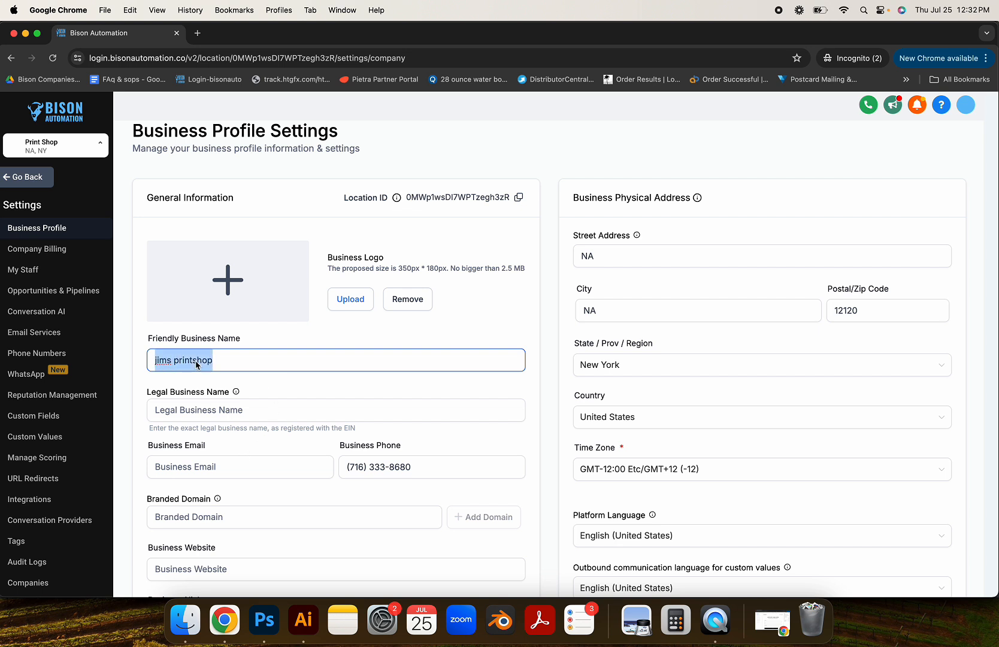
pyautogui.write('Prit Shop')
pyautogui.click(167, 361)
pyautogui.write('n')
# Step: Examine the Legal Business Name field in General Information without filling it in
pyautogui.scroll(-3, 273, 390)
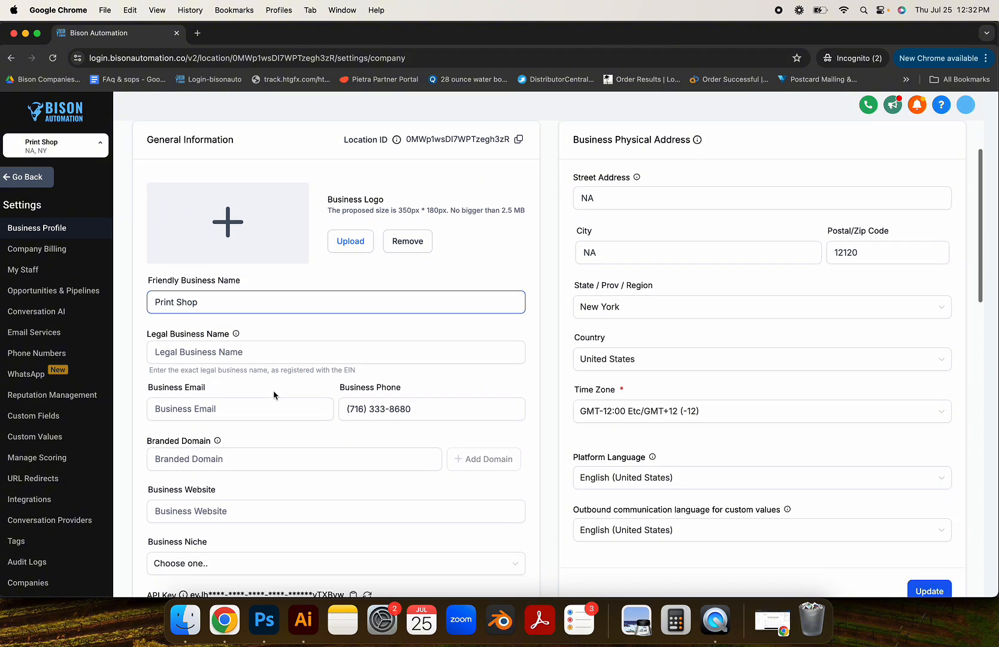
pyautogui.click(272, 342)
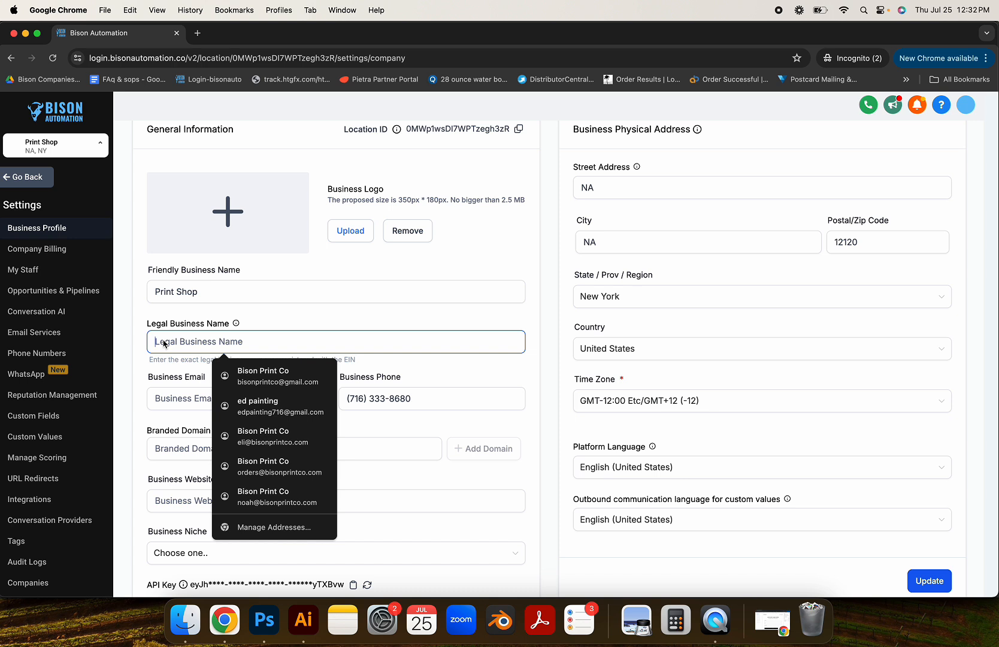
pyautogui.click(188, 291)
pyautogui.click(170, 344)
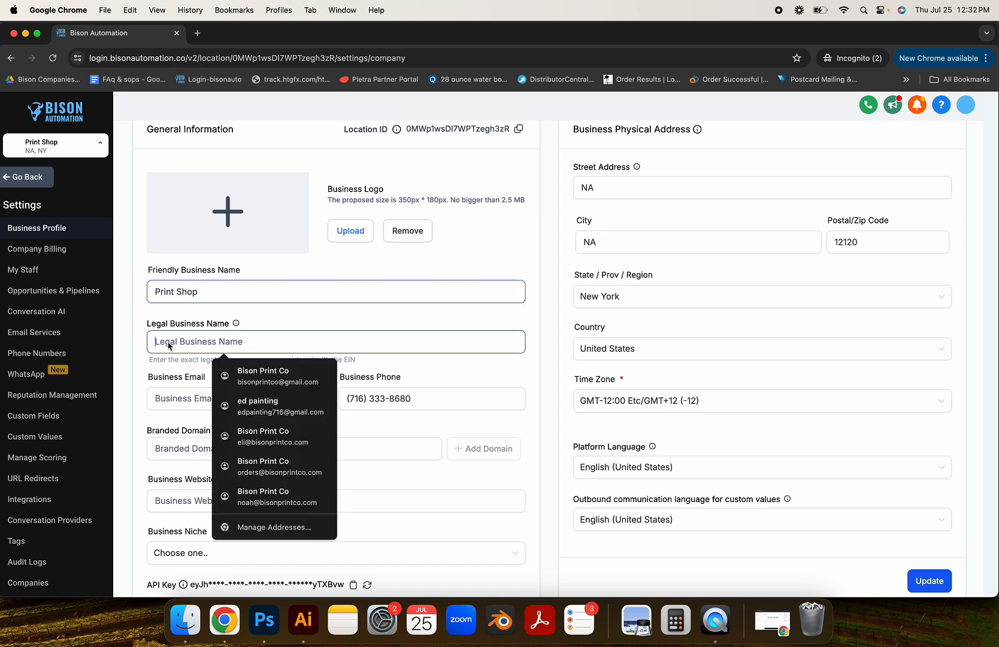
pyautogui.click(276, 323)
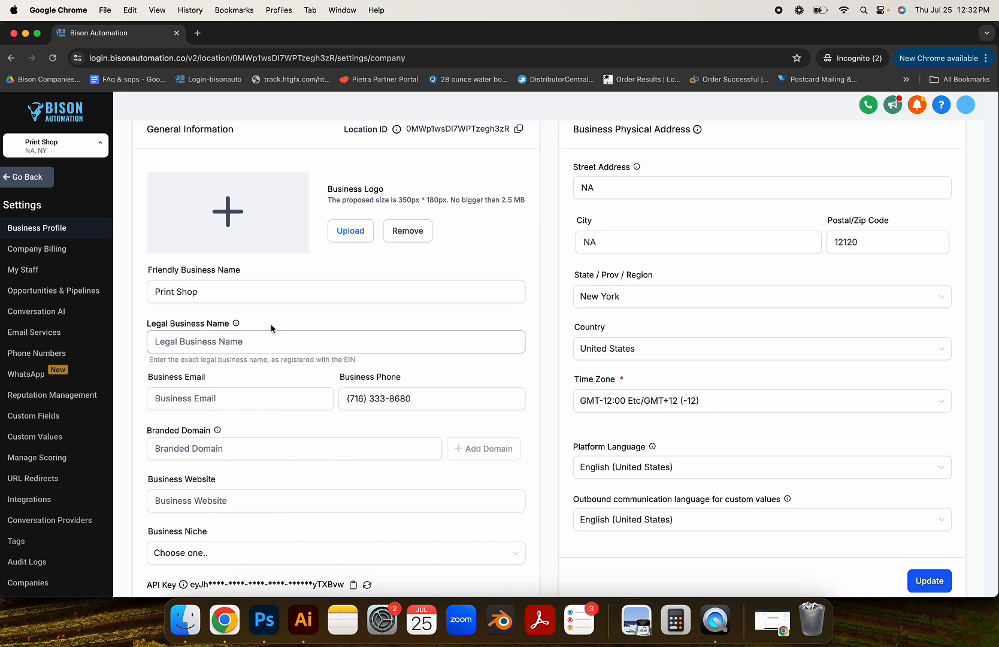
pyautogui.click(178, 343)
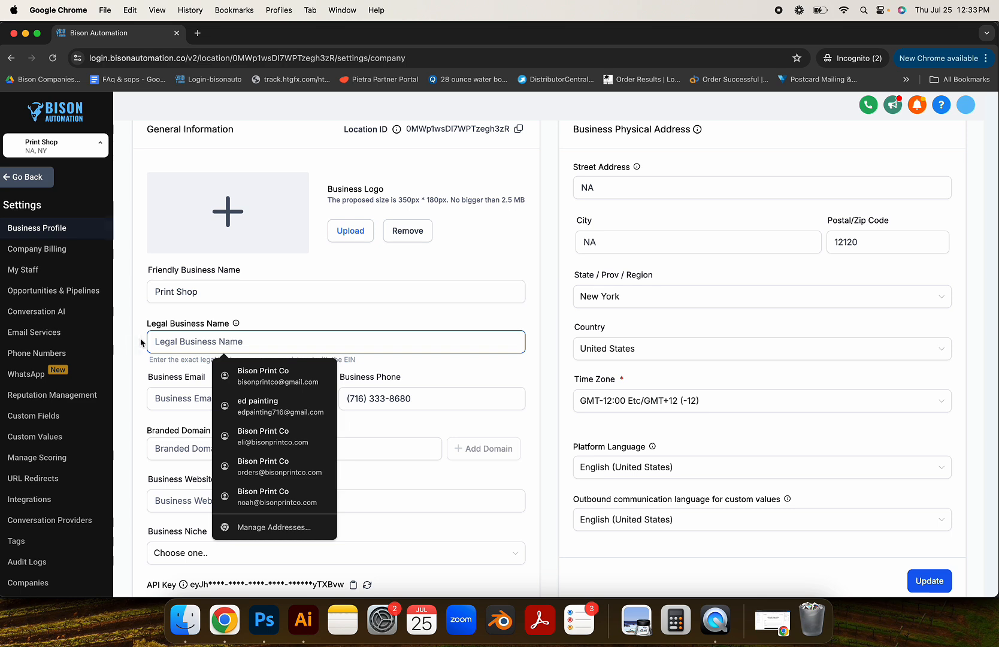
pyautogui.scroll(-1, 178, 349)
# Step: Examine the business email, business phone and branded domain fields in General Information
pyautogui.click(204, 372)
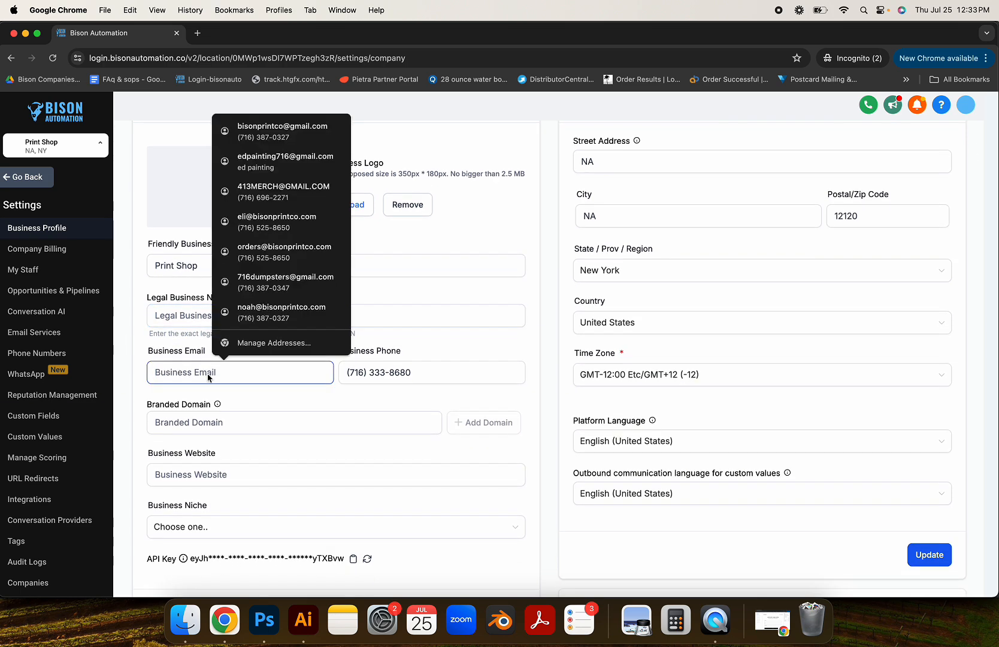
pyautogui.click(396, 376)
pyautogui.doubleClick(399, 377)
pyautogui.tripleClick(400, 378)
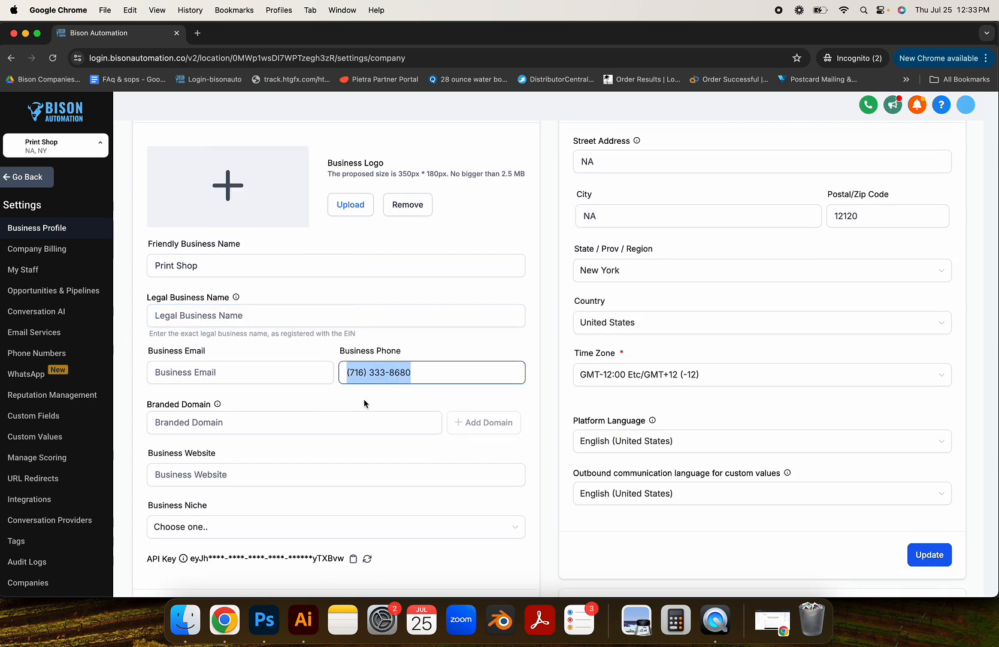
pyautogui.click(366, 404)
pyautogui.scroll(-2, 366, 404)
pyautogui.click(209, 344)
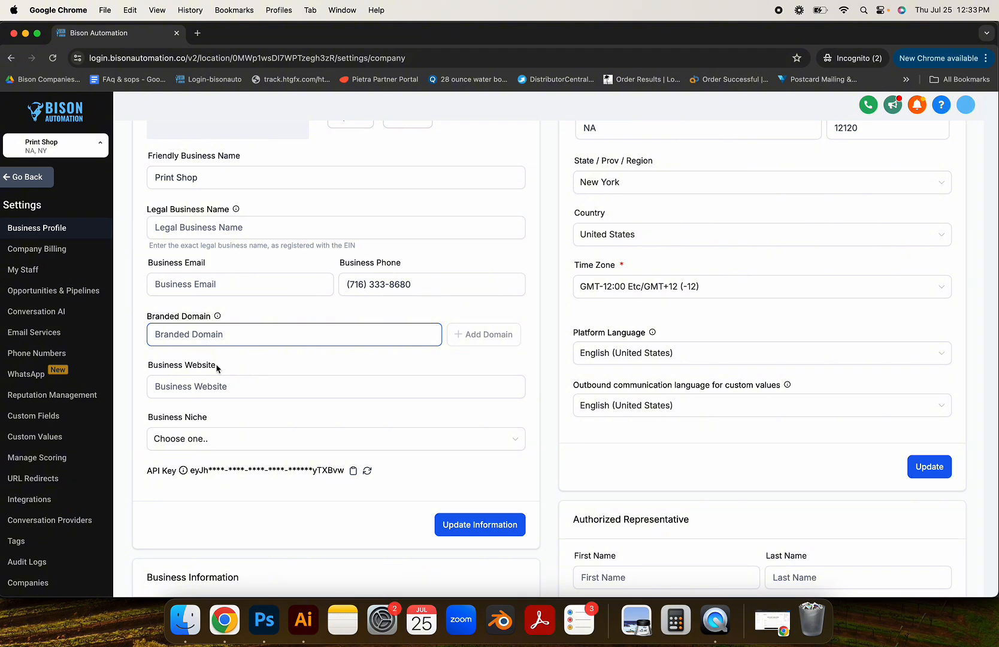
pyautogui.scroll(-2, 223, 386)
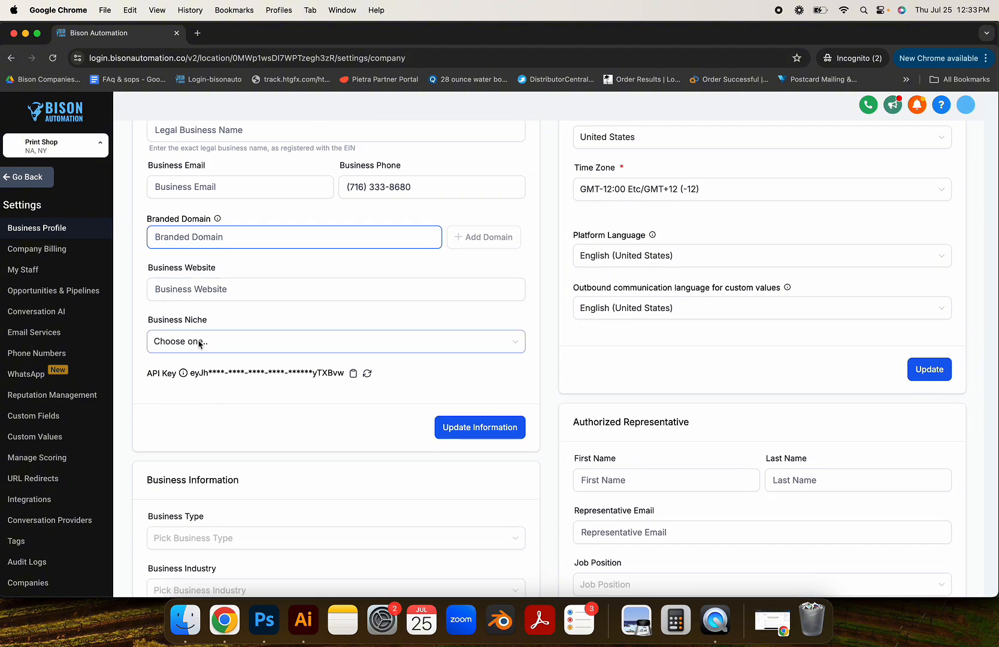
# Step: View the available Business Niche options and close the list without choosing one
pyautogui.click(220, 339)
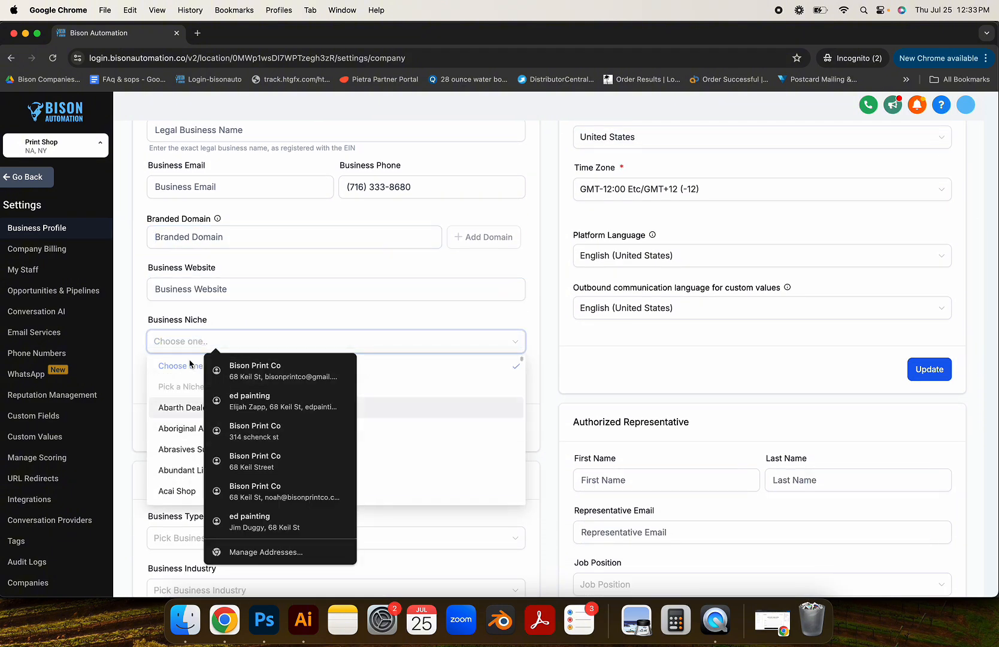
pyautogui.click(244, 316)
pyautogui.click(226, 342)
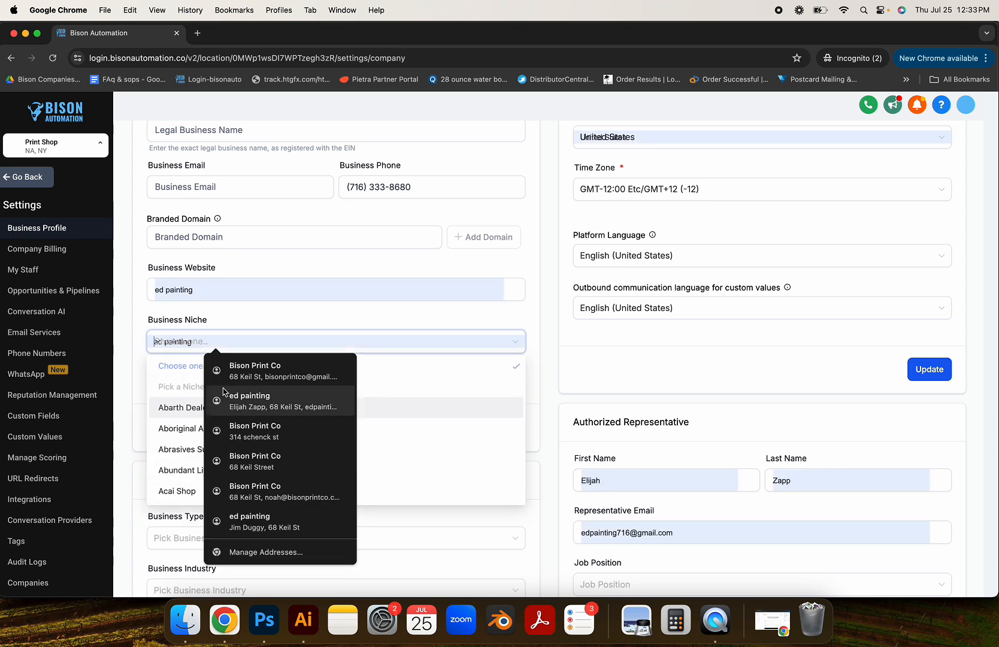
pyautogui.click(215, 328)
# Step: Browse the Business Registration ID Type options in Business Information without selecting one
pyautogui.scroll(-3, 311, 321)
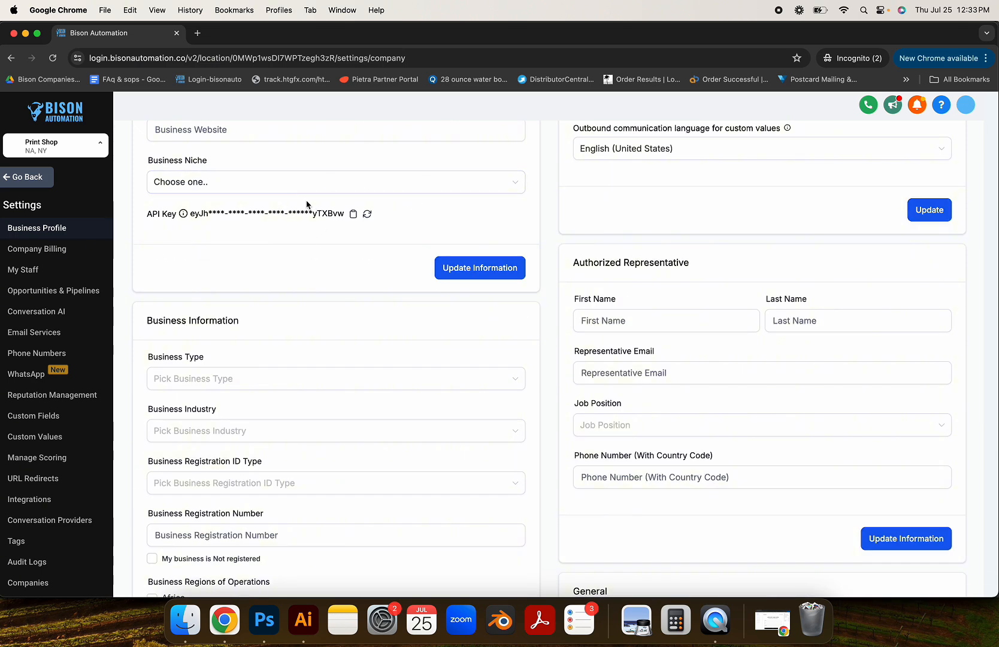
pyautogui.scroll(-1, 305, 203)
pyautogui.scroll(-2, 318, 245)
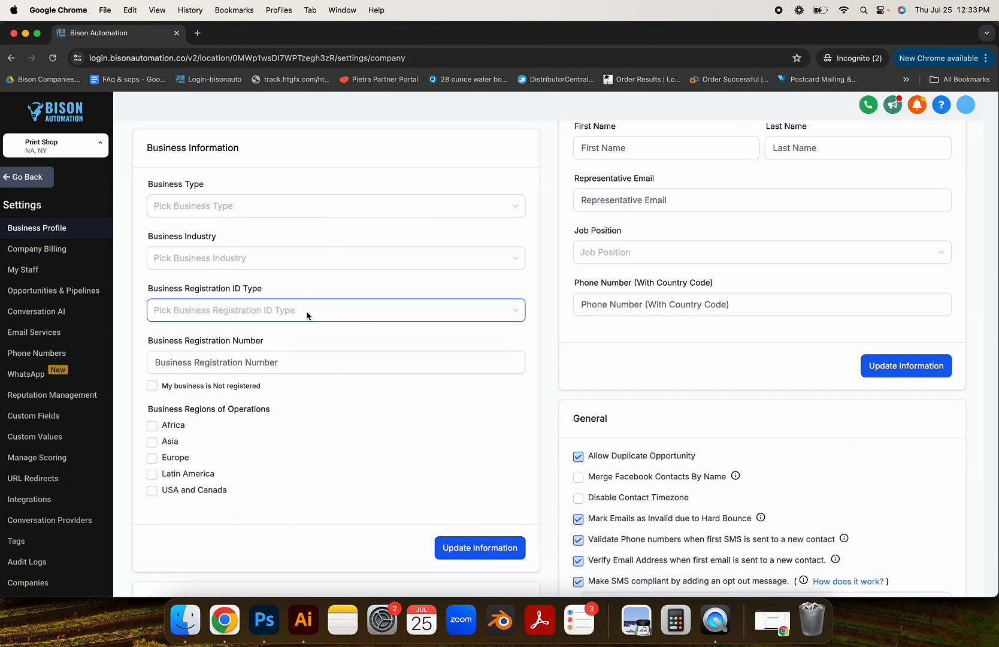
pyautogui.click(306, 315)
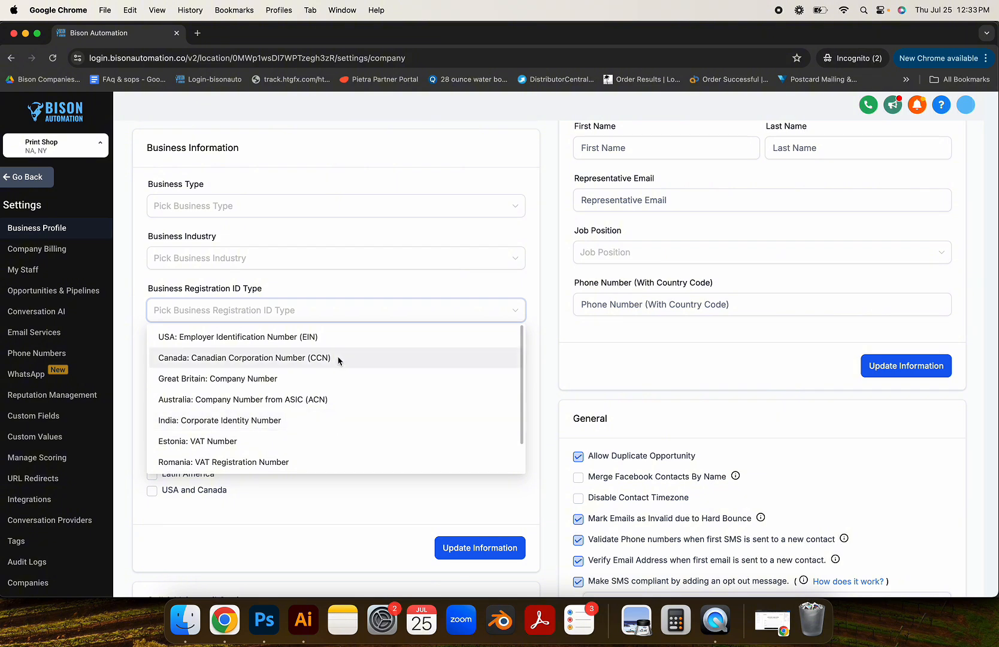
pyautogui.scroll(-2, 338, 360)
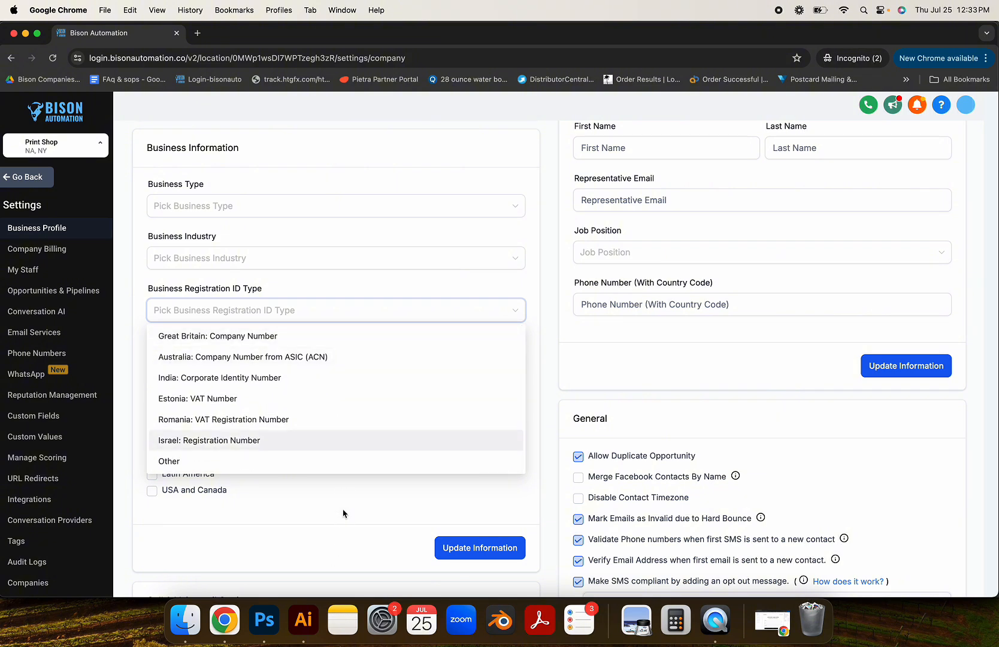
pyautogui.click(341, 526)
pyautogui.click(322, 317)
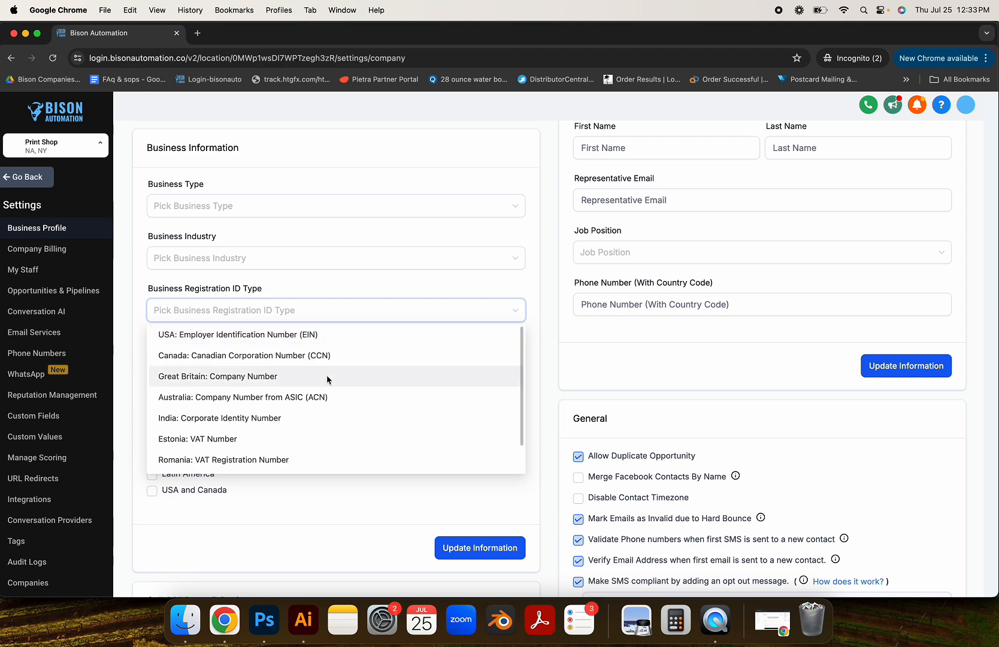
pyautogui.scroll(1, 326, 377)
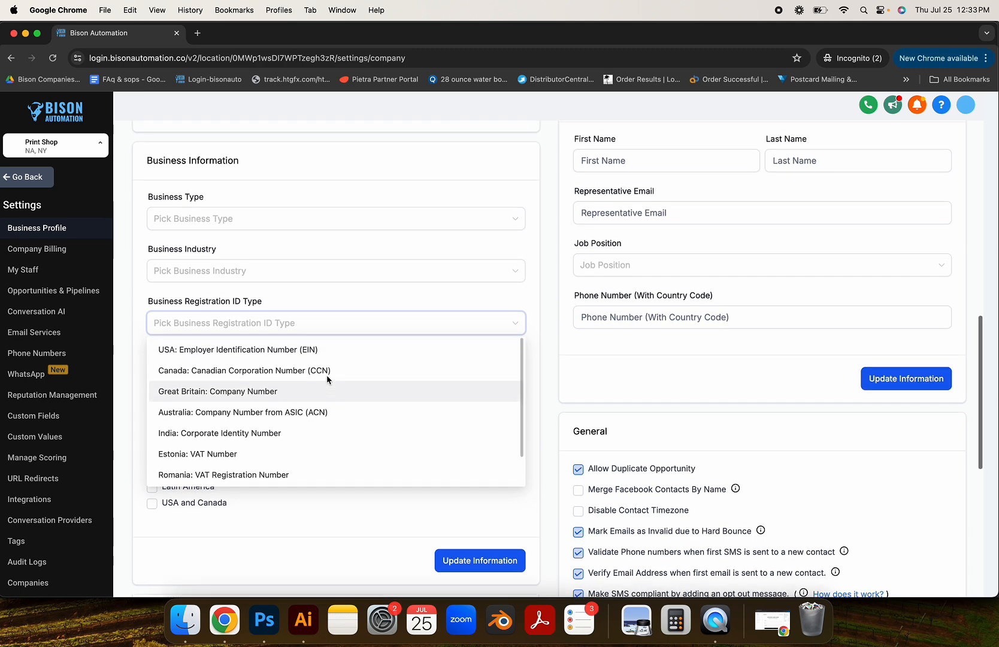
pyautogui.scroll(-2, 326, 377)
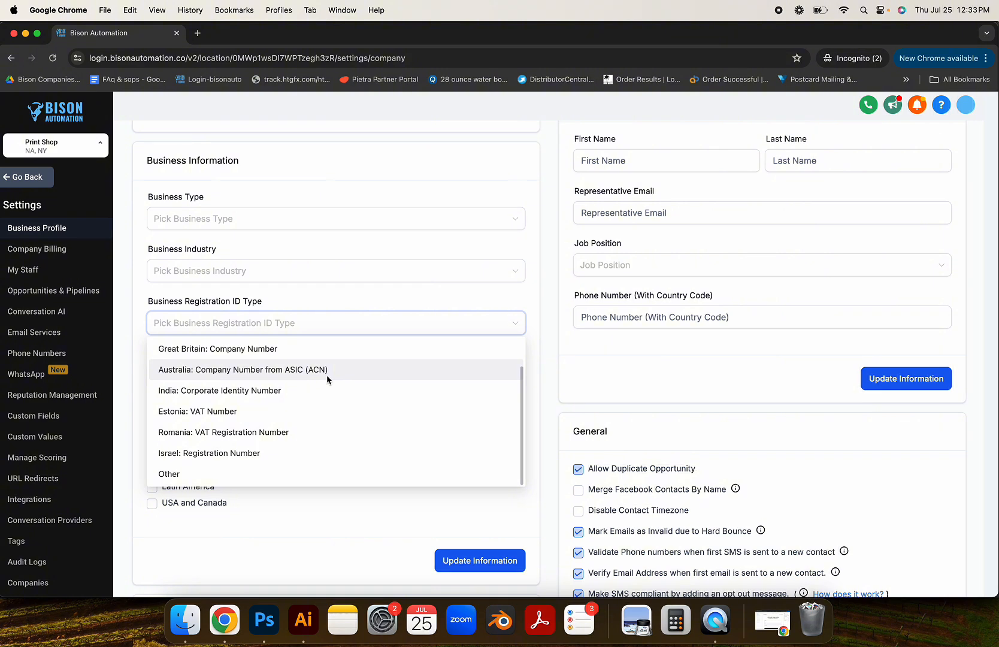
pyautogui.click(278, 506)
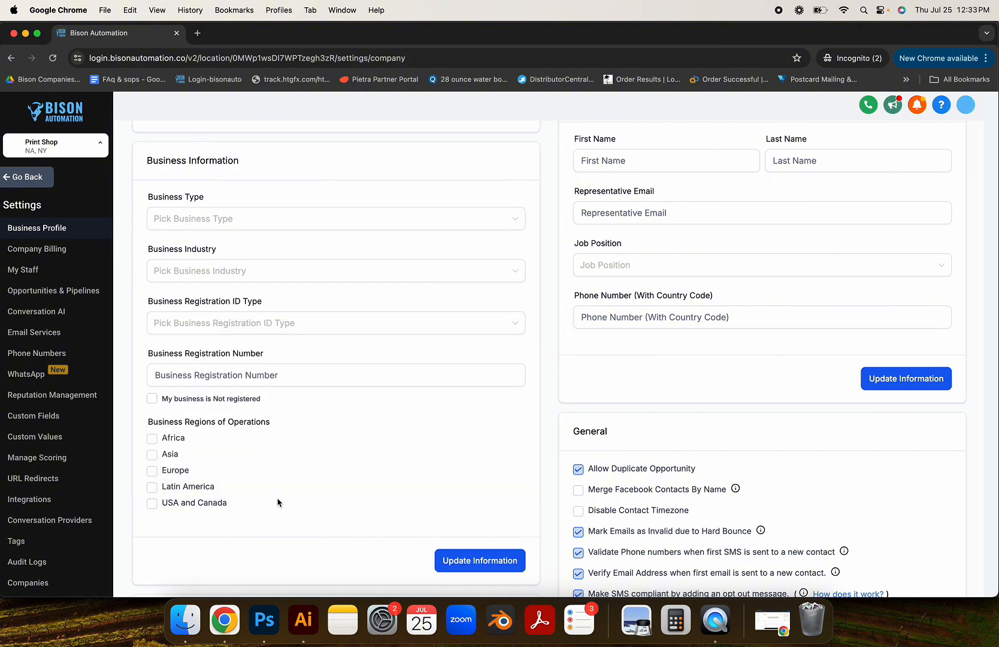
# Step: Examine the Business Registration Number field and the Authorized Representative section
pyautogui.click(268, 378)
pyautogui.scroll(-5, 267, 378)
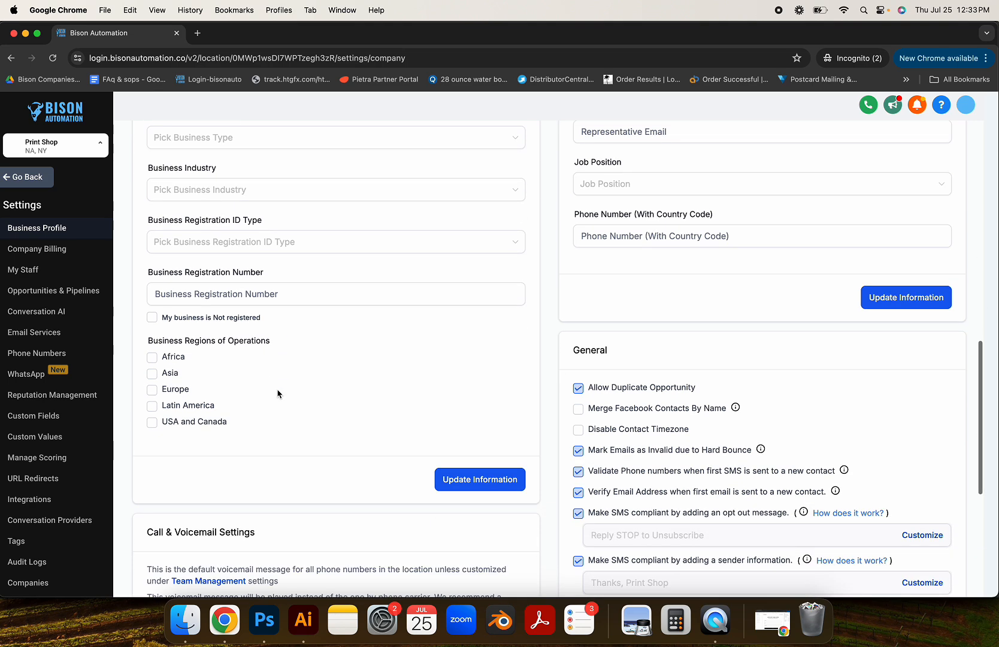
pyautogui.scroll(4, 258, 359)
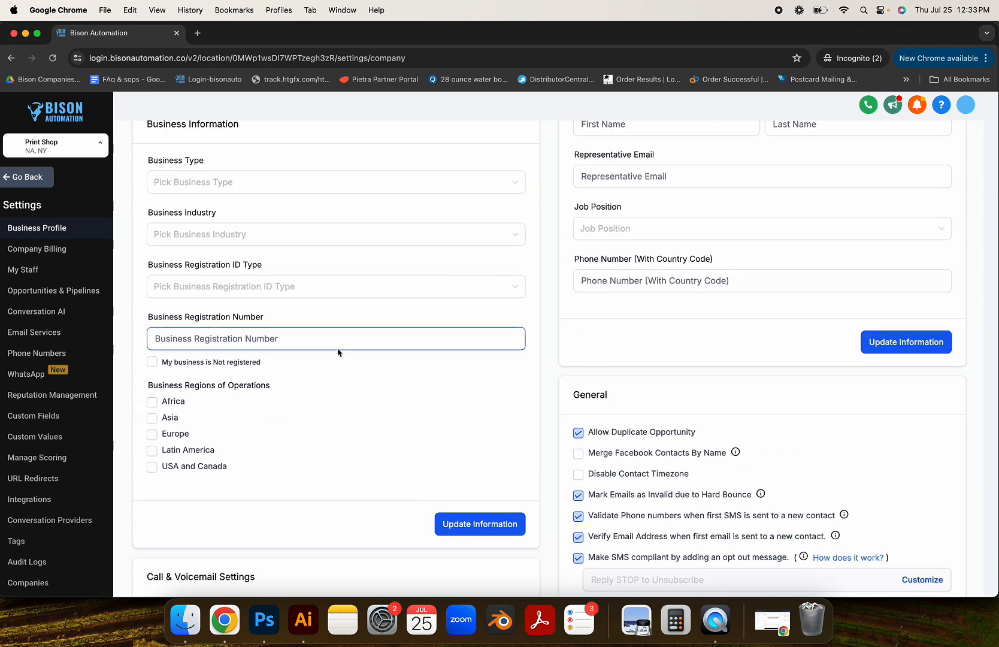
pyautogui.scroll(4, 311, 359)
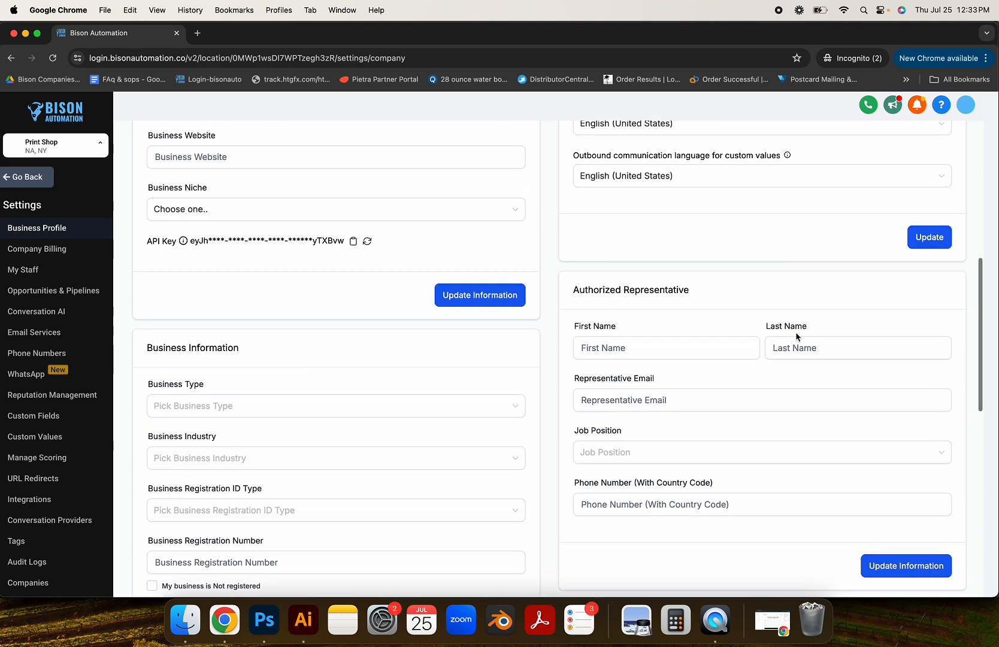
pyautogui.scroll(-1, 796, 336)
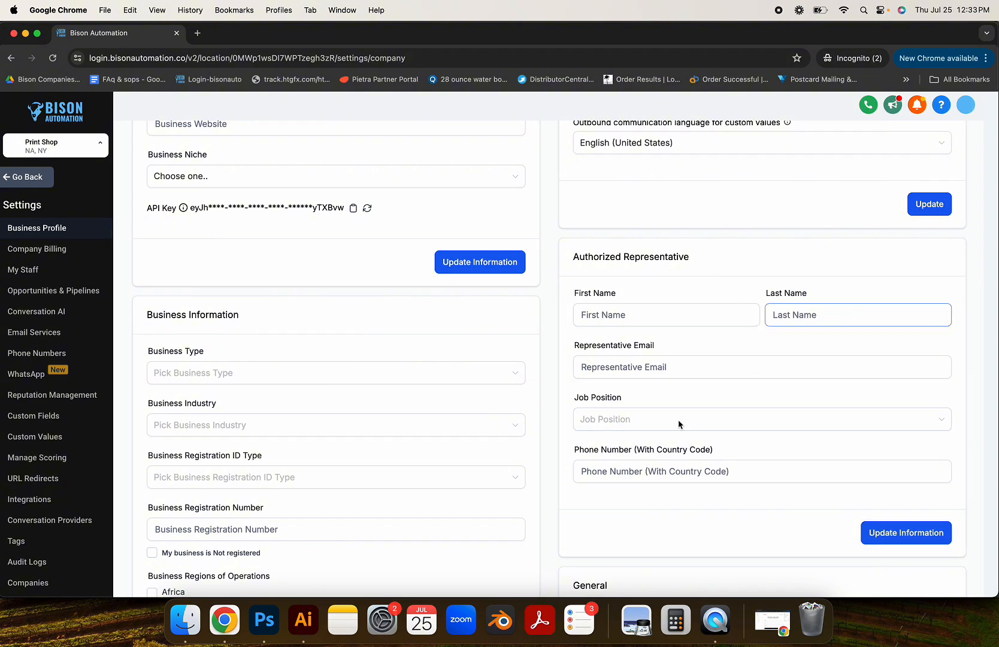
# Step: Examine the General options for opportunities, email and phone validation and message compliance, plus the Contact Deduplication Preferences
pyautogui.scroll(-2, 620, 364)
pyautogui.scroll(-5, 619, 364)
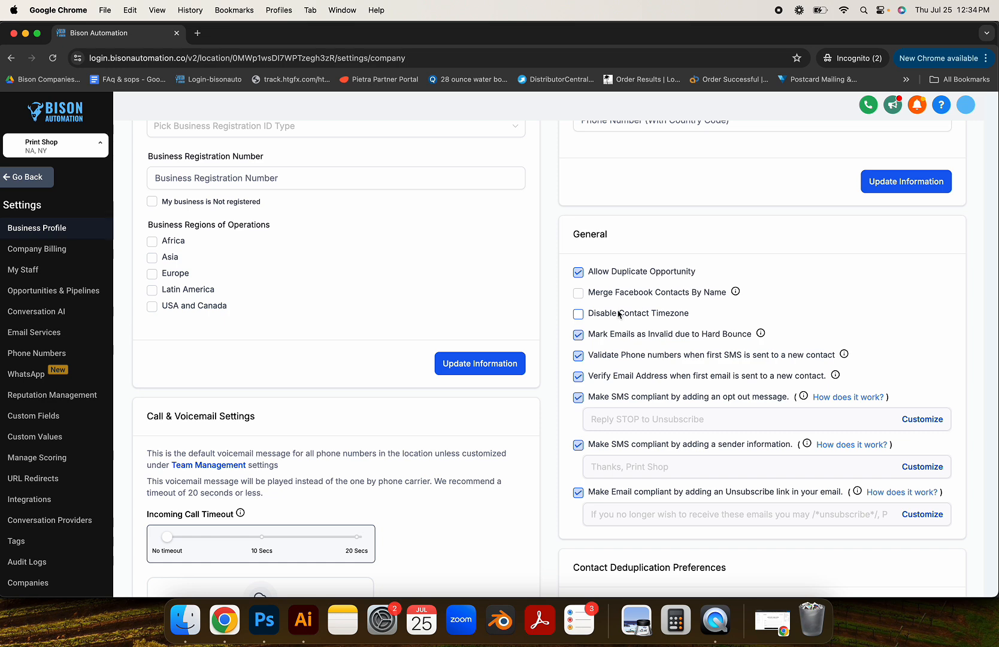
pyautogui.scroll(-1, 577, 313)
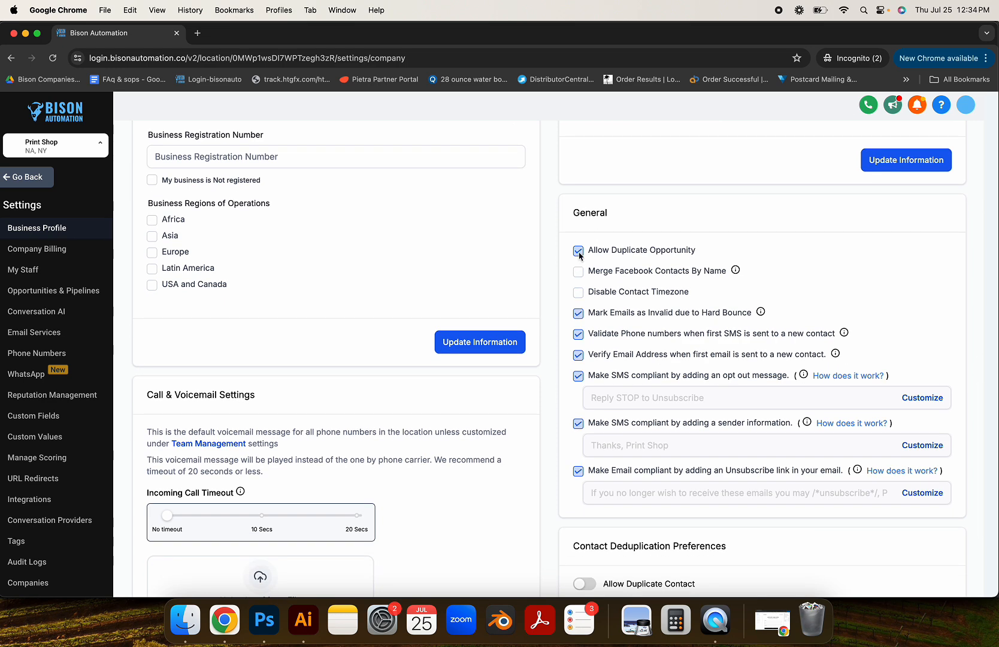
pyautogui.scroll(-1, 629, 293)
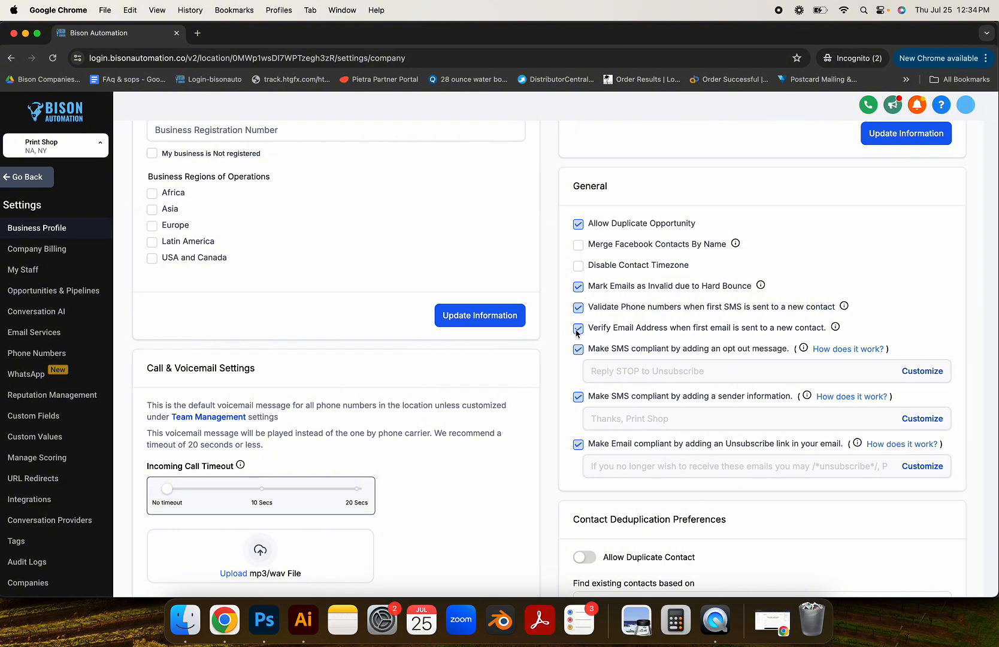
pyautogui.scroll(-2, 588, 352)
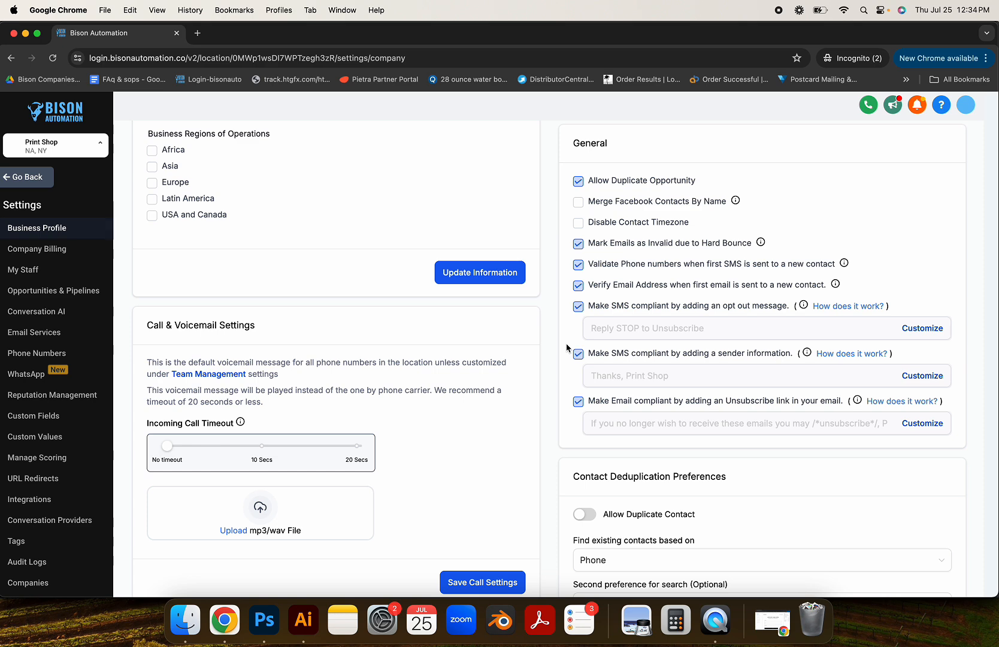
pyautogui.scroll(-3, 633, 319)
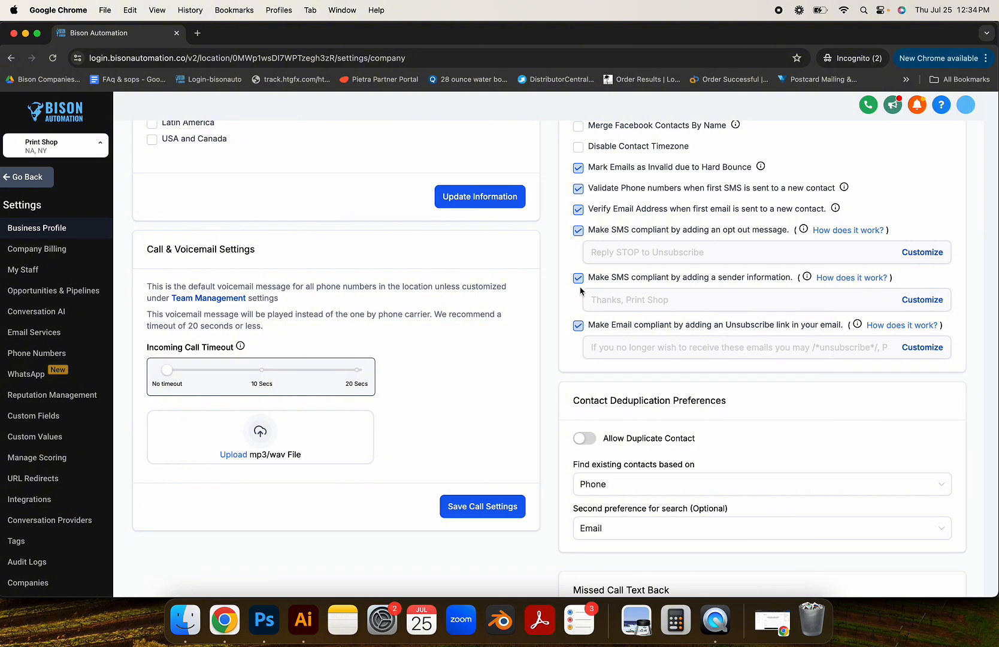
pyautogui.scroll(-3, 580, 291)
pyautogui.scroll(-1, 580, 291)
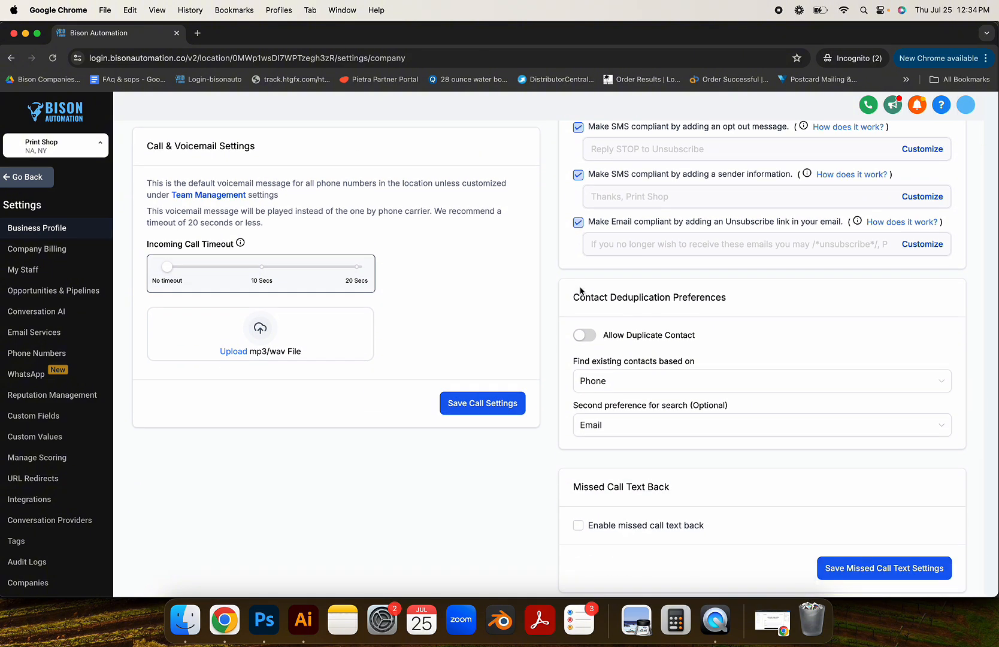
pyautogui.scroll(-1, 580, 291)
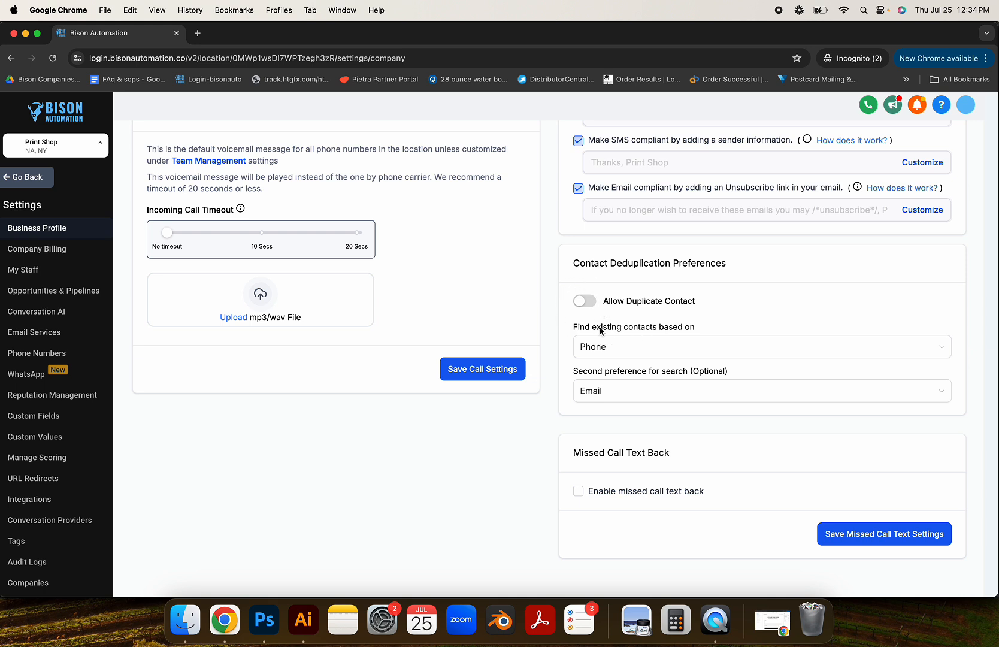
# Step: Set the contact deduplication preferences to find existing contacts based on Email
pyautogui.click(677, 347)
pyautogui.click(616, 390)
pyautogui.click(633, 347)
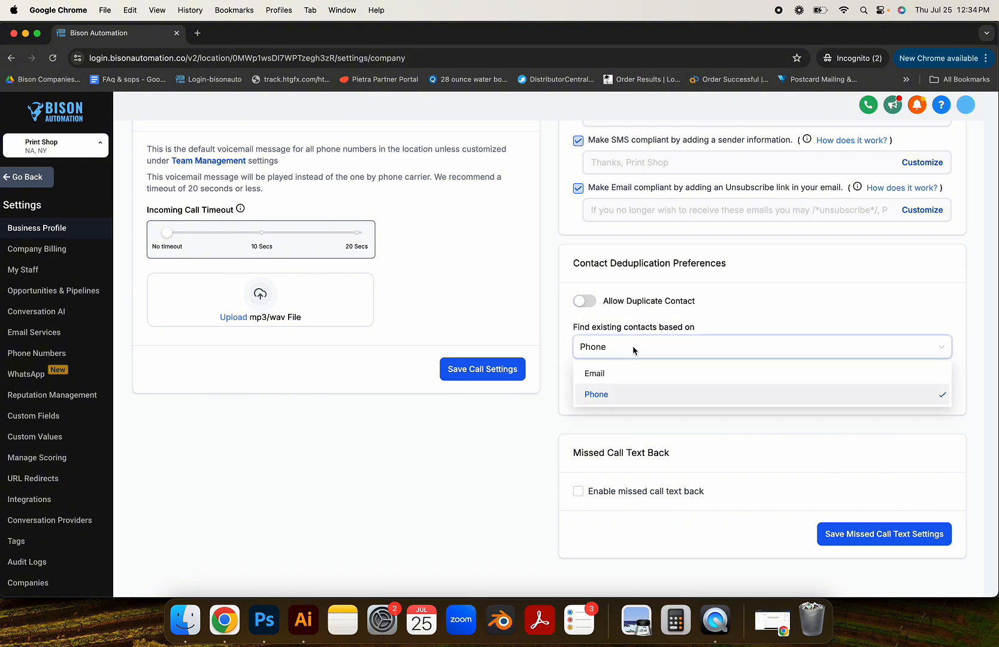
pyautogui.click(612, 374)
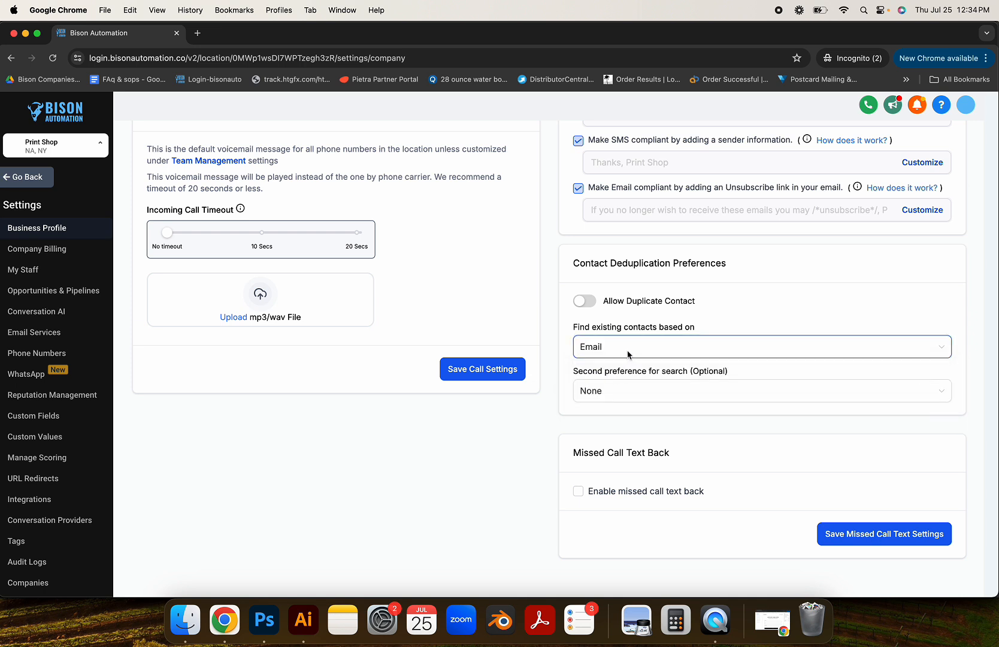
# Step: Set contact deduplication to find existing contacts by Phone, with Email as the second search preference
pyautogui.click(621, 356)
pyautogui.click(612, 393)
pyautogui.click(608, 392)
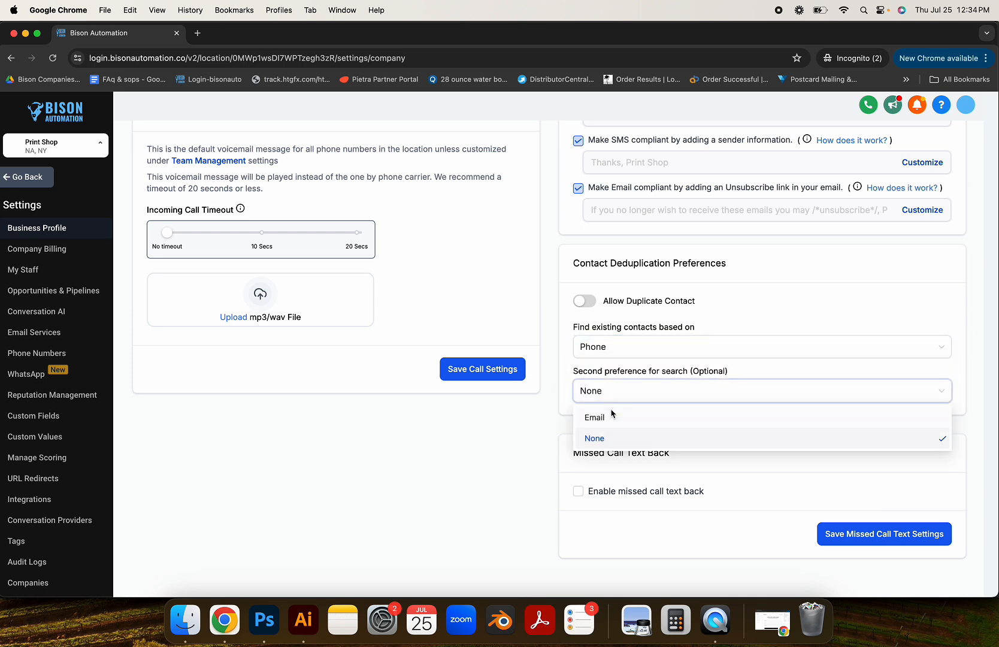
pyautogui.click(600, 417)
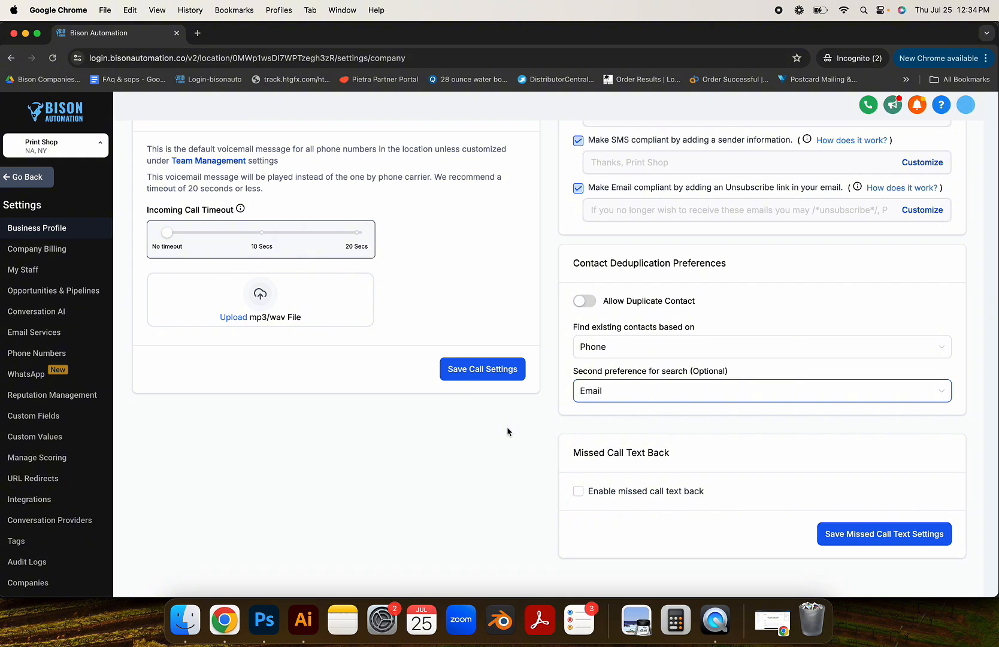
# Step: Enable missed call text back and open its message for editing
pyautogui.click(579, 491)
pyautogui.scroll(-3, 666, 493)
pyautogui.click(604, 422)
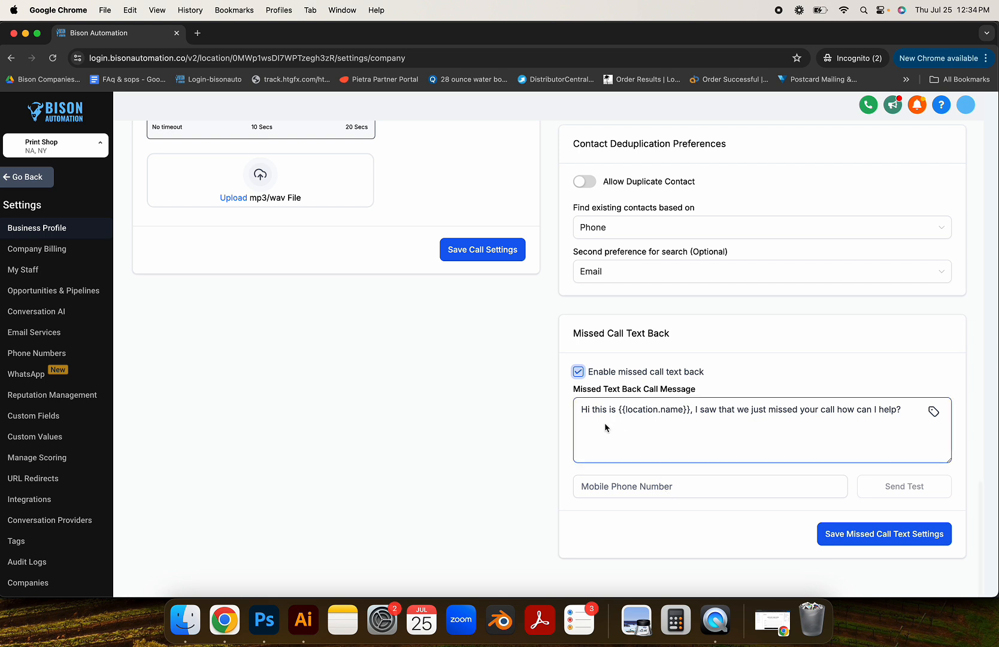
# Step: Read through the default Missed Text Back Call Message without changing its wording
pyautogui.moveTo(582, 409); pyautogui.dragTo(901, 414)
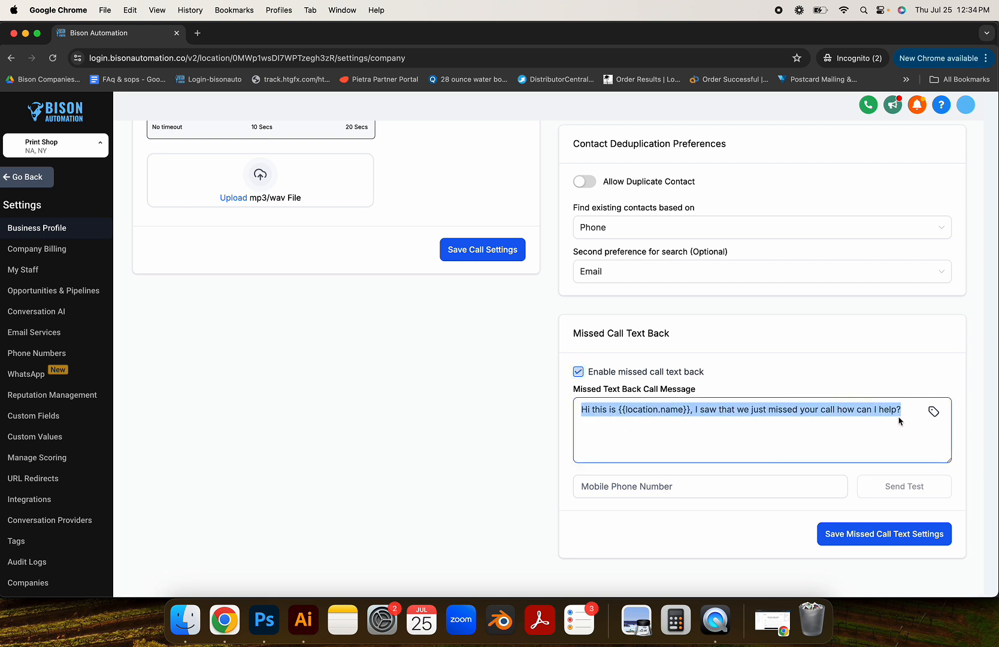
pyautogui.click(901, 414)
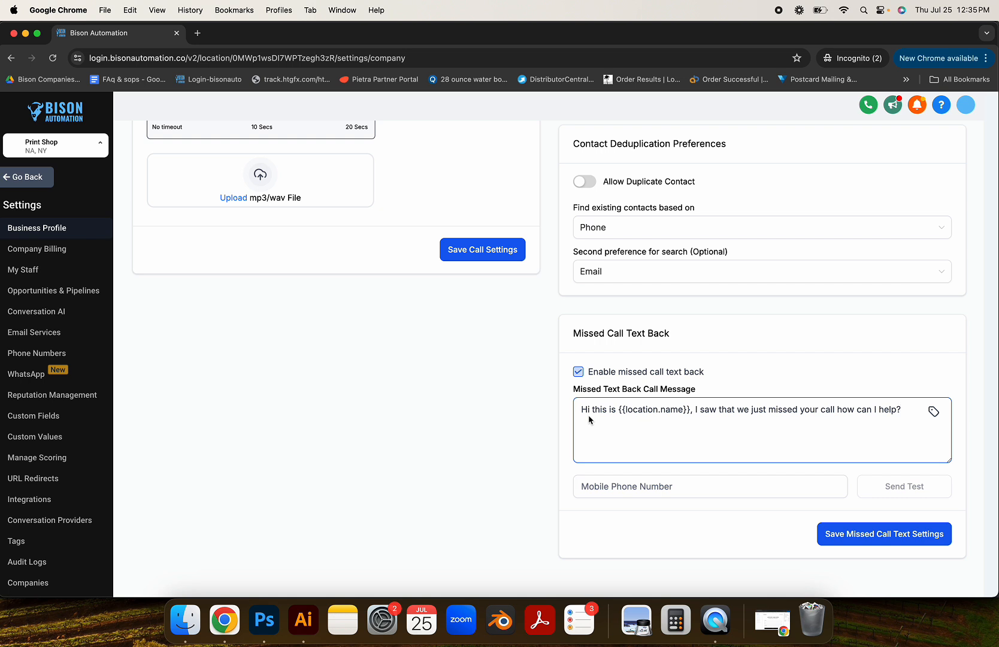
pyautogui.moveTo(581, 410); pyautogui.dragTo(718, 415)
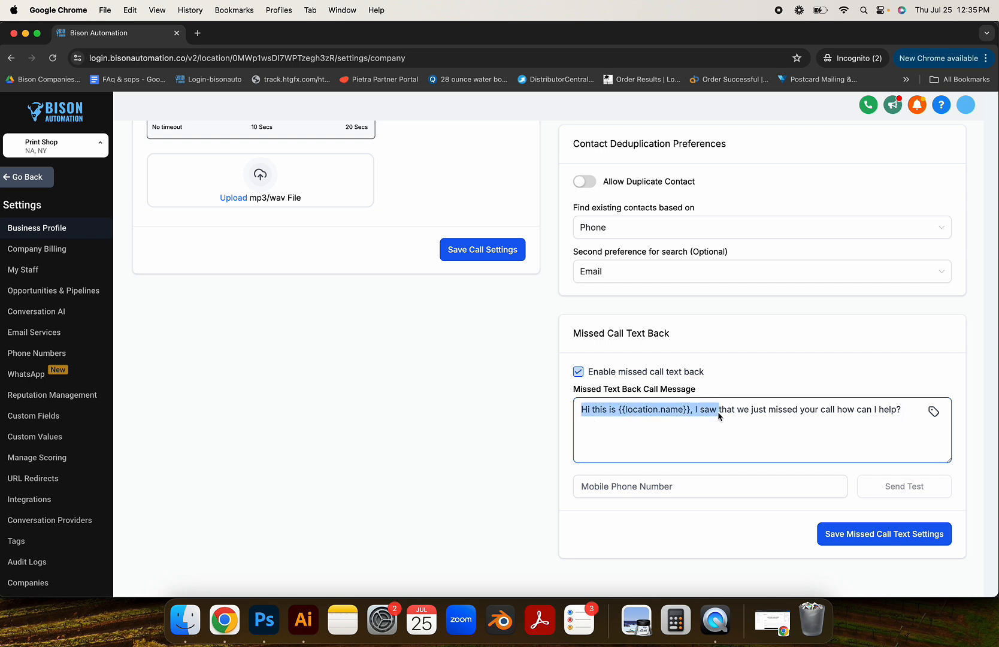
pyautogui.click(718, 415)
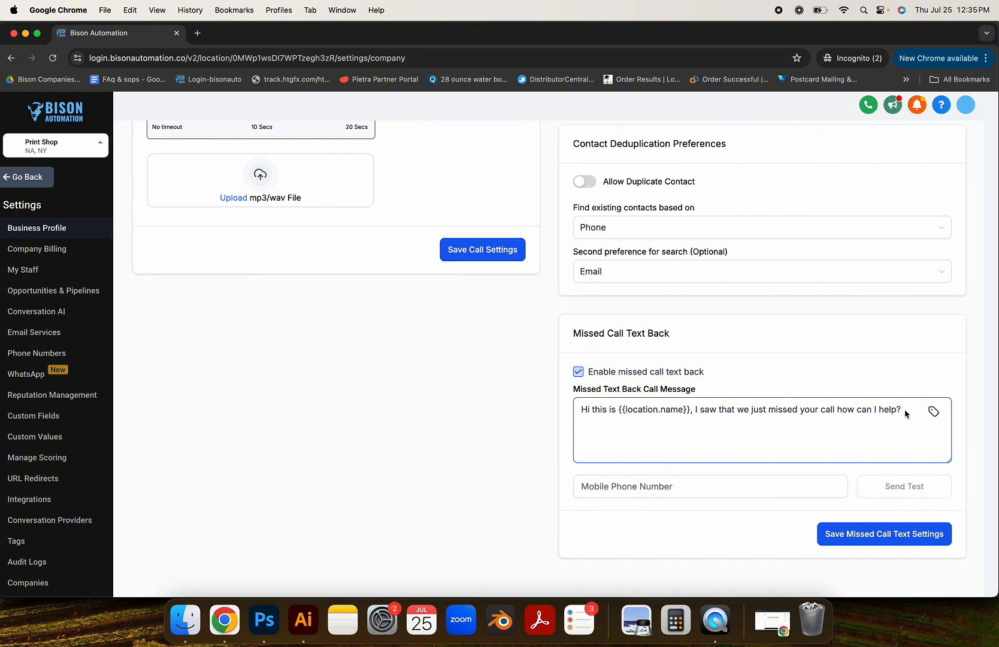
pyautogui.moveTo(903, 410); pyautogui.dragTo(793, 414)
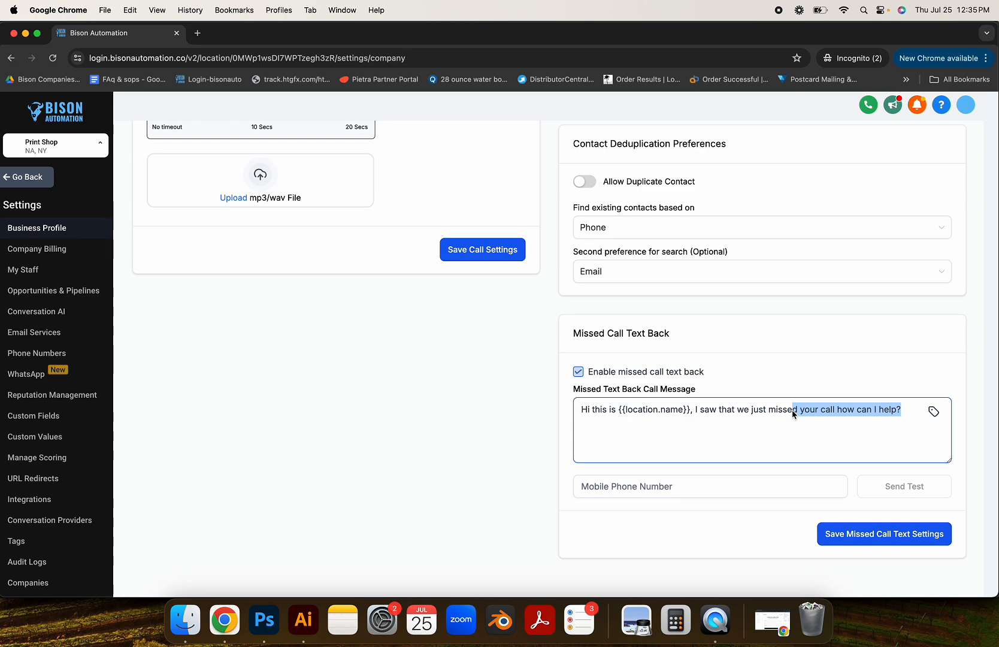
pyautogui.click(791, 410)
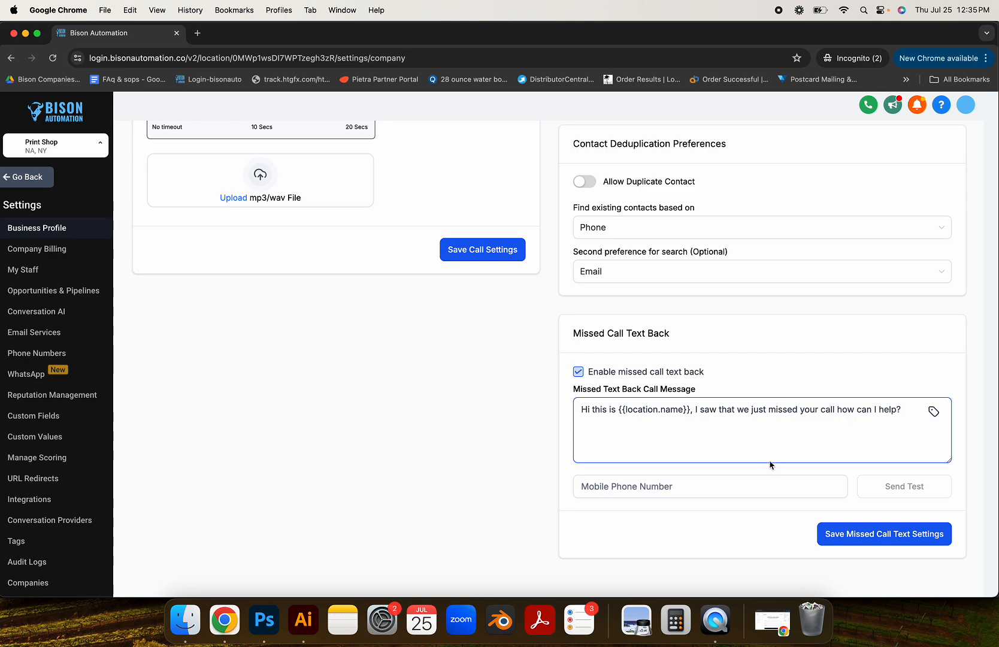
# Step: Look back over the Business Profile sections and open the Company Billing settings
pyautogui.scroll(15, 876, 546)
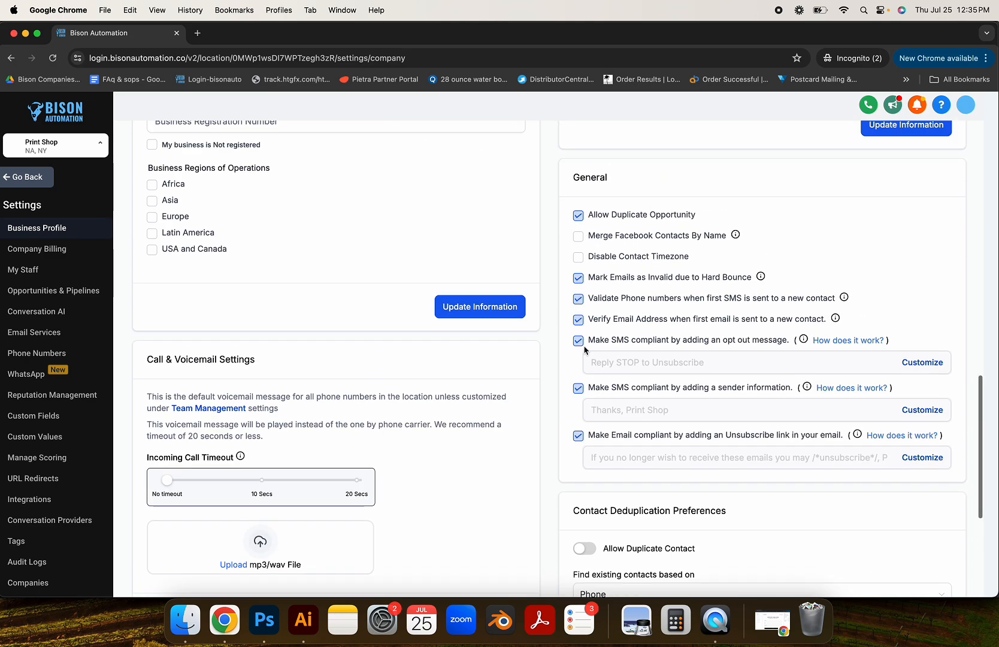
pyautogui.scroll(2, 585, 350)
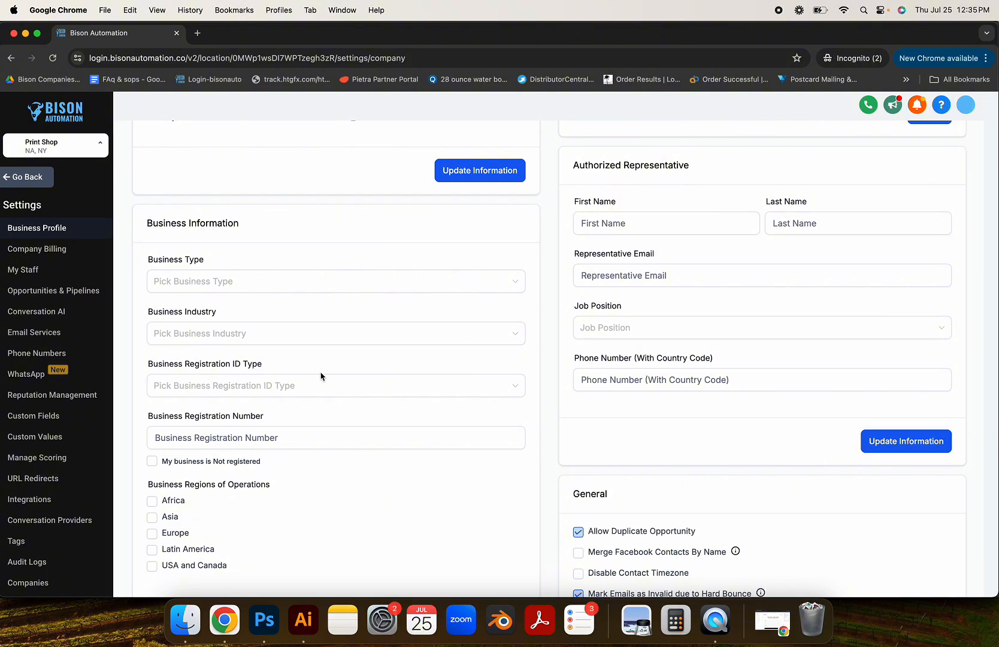
pyautogui.scroll(-1, 351, 297)
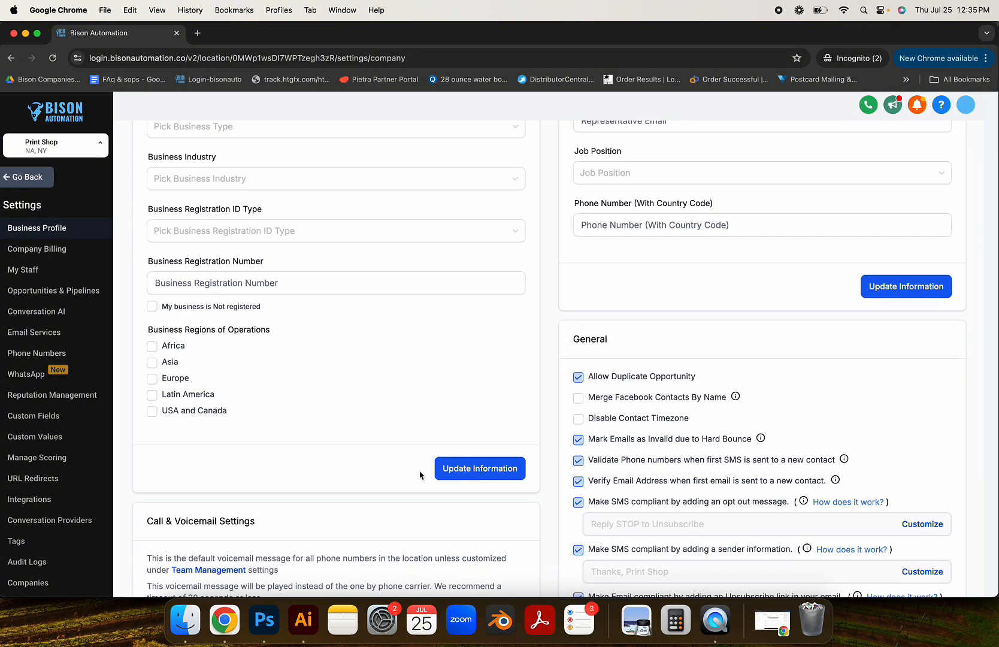
pyautogui.scroll(3, 421, 474)
pyautogui.scroll(10, 847, 450)
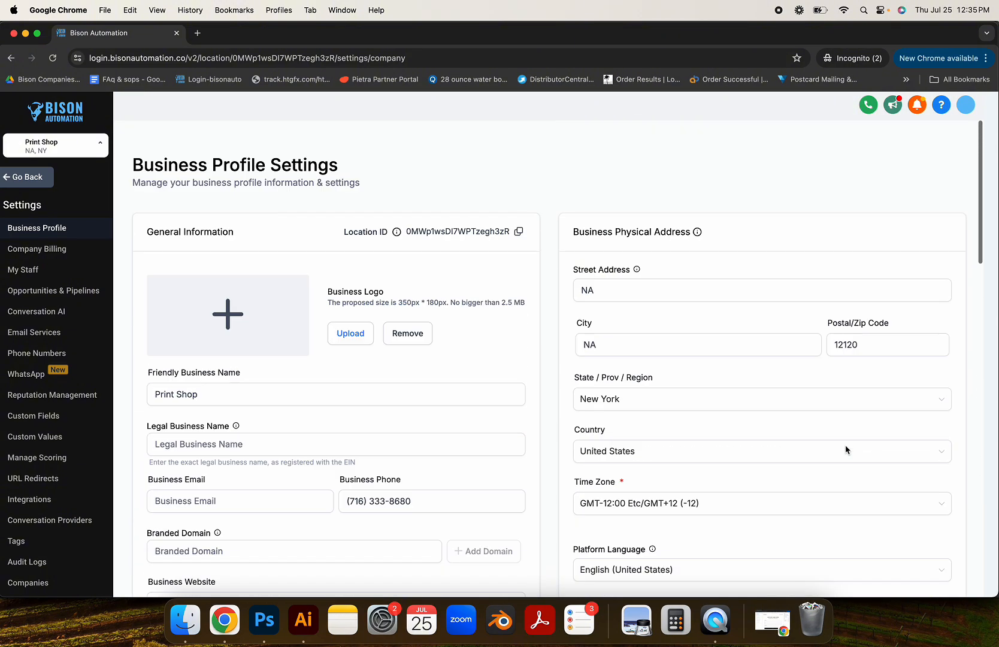
pyautogui.click(53, 251)
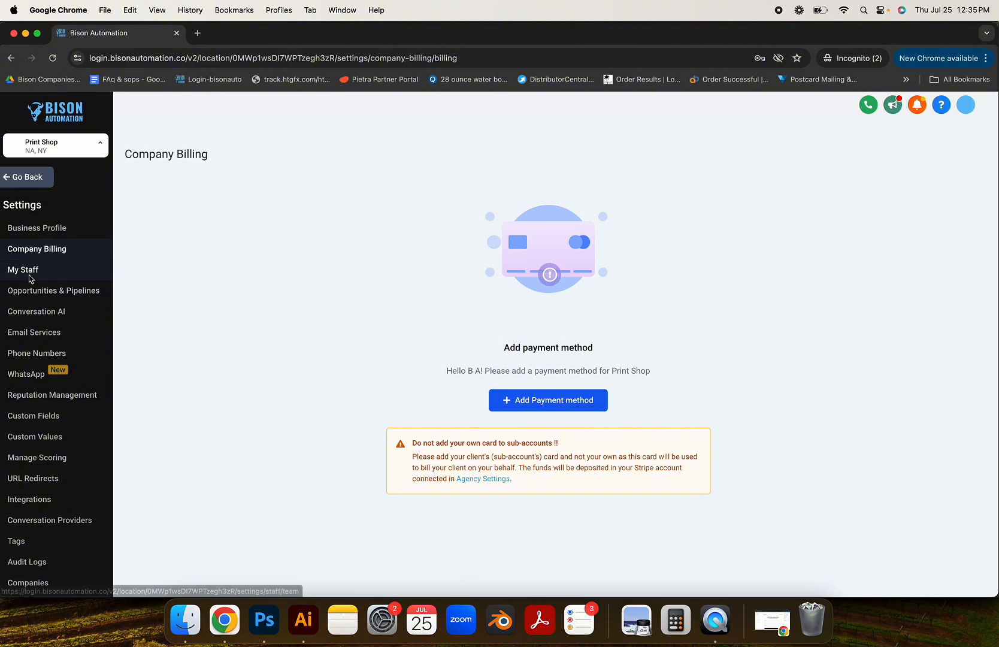
# Step: Open the My Staff settings and start adding a new employee to the team
pyautogui.click(30, 275)
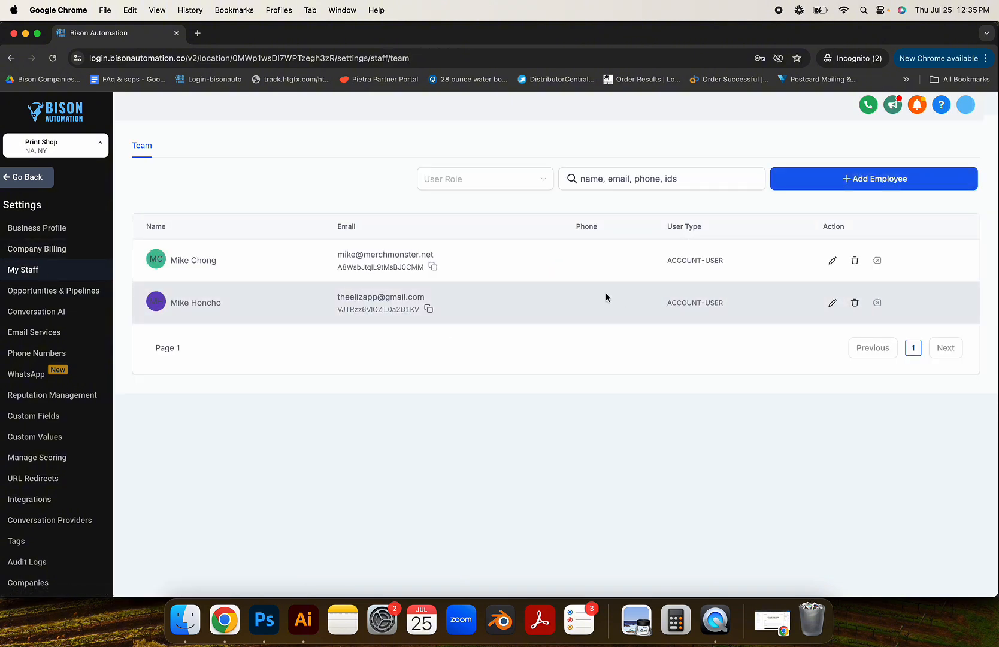
pyautogui.click(840, 177)
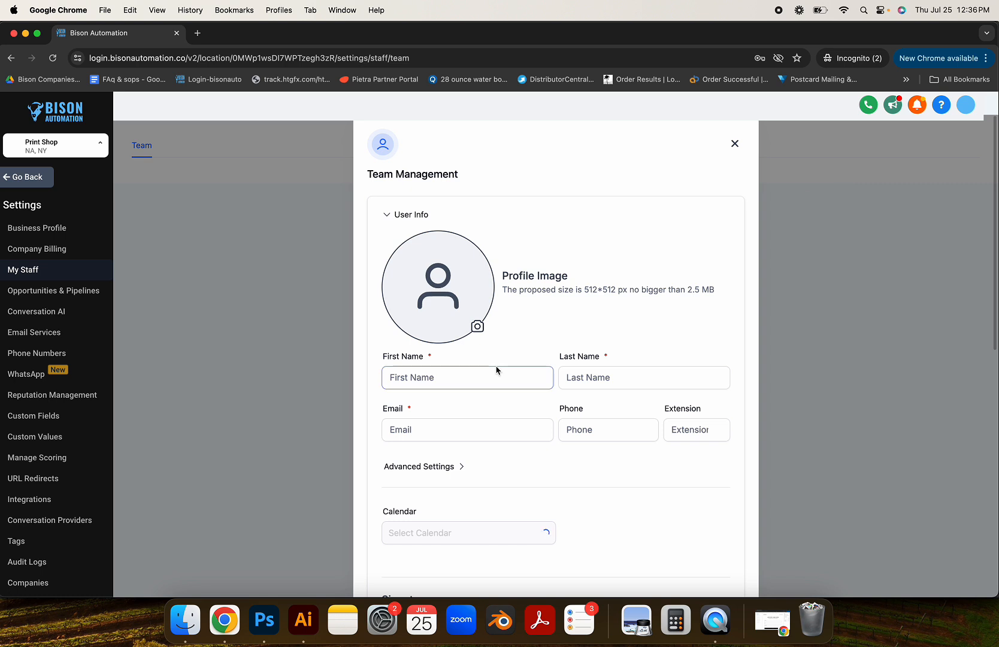
pyautogui.scroll(-1, 496, 370)
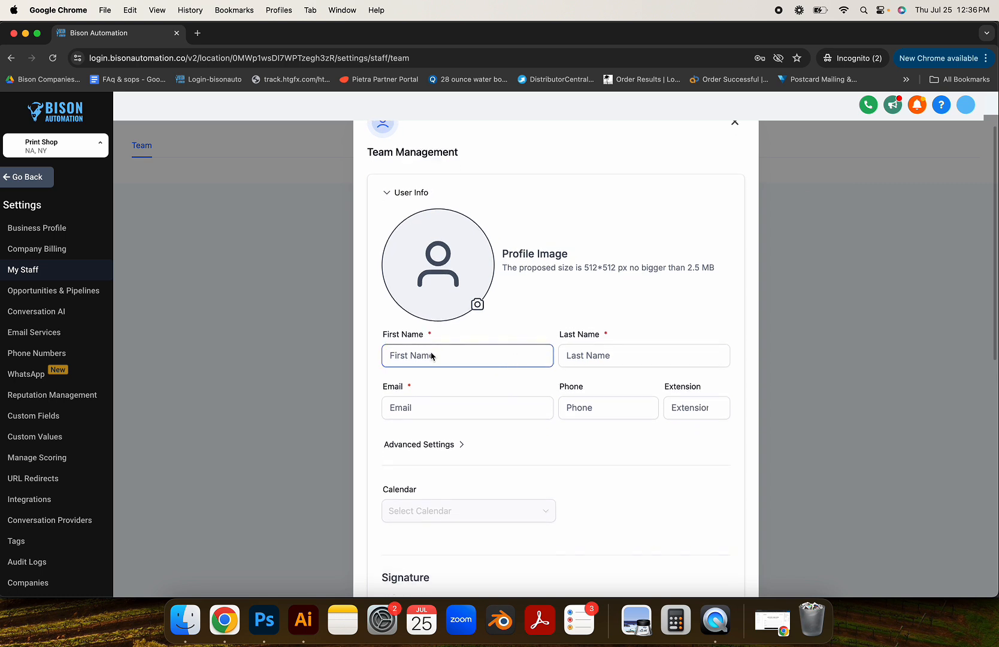
# Step: Examine the new employee's First Name, Last Name, Email and Phone fields without filling them in
pyautogui.click(406, 356)
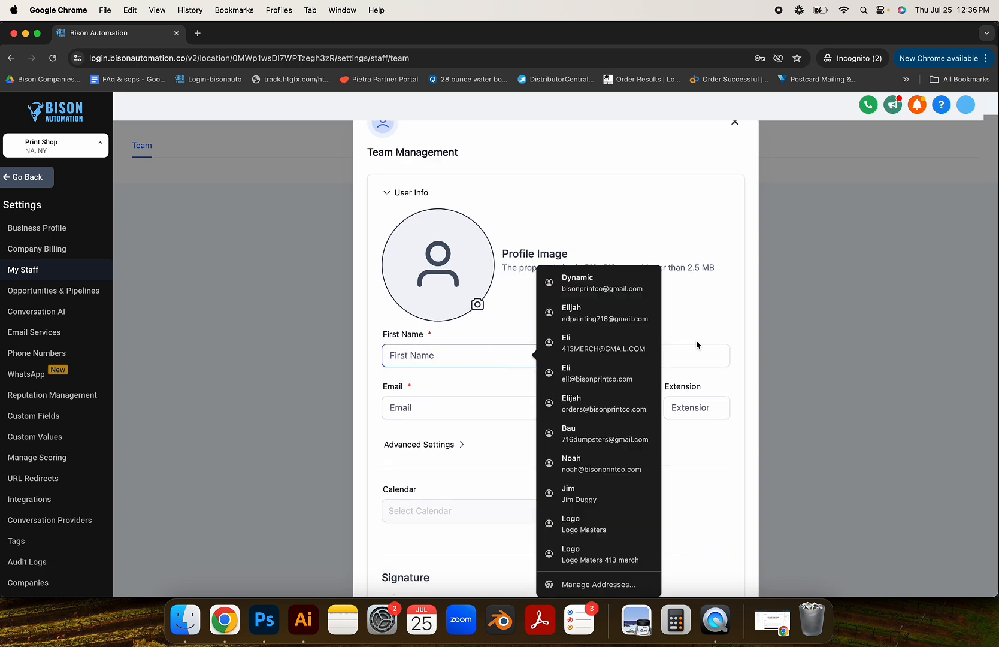
pyautogui.click(720, 359)
pyautogui.click(507, 413)
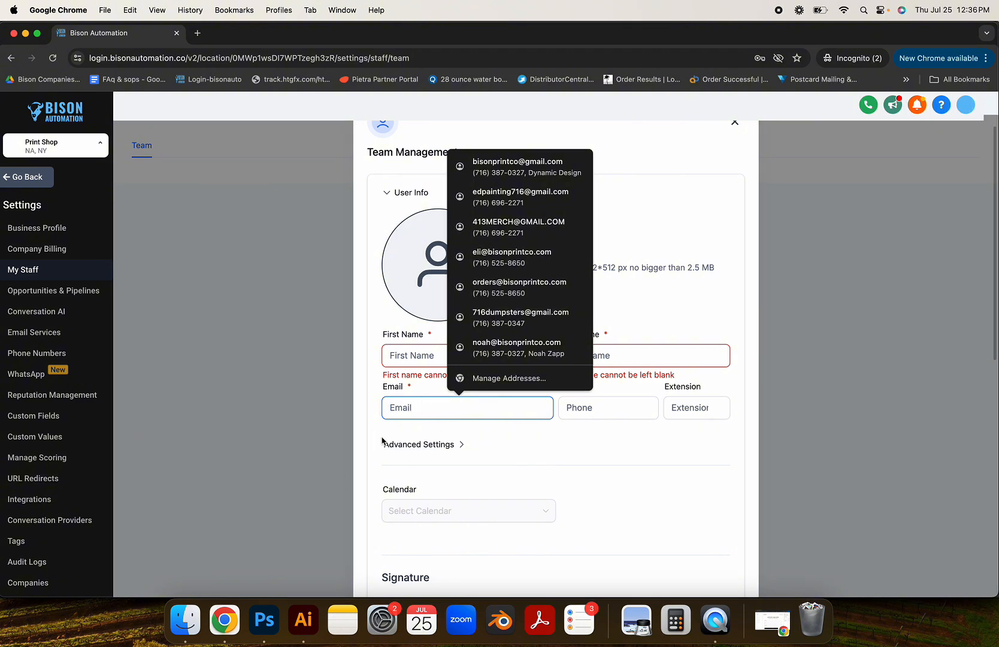
pyautogui.click(591, 409)
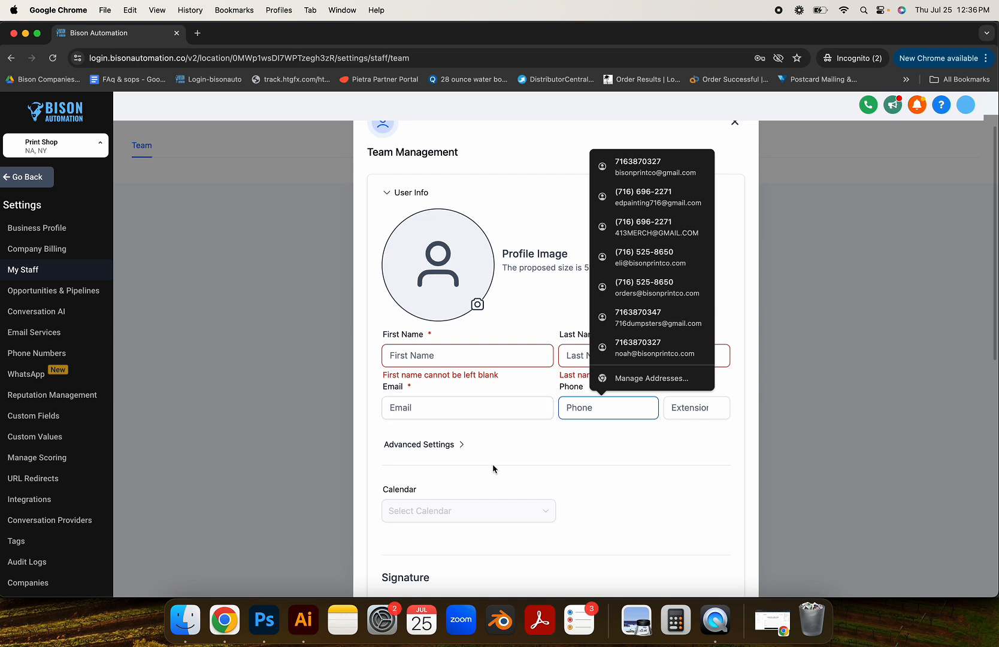
# Step: Expand the new employee's Advanced Settings and examine the Password field, leaving it empty
pyautogui.scroll(-1, 493, 466)
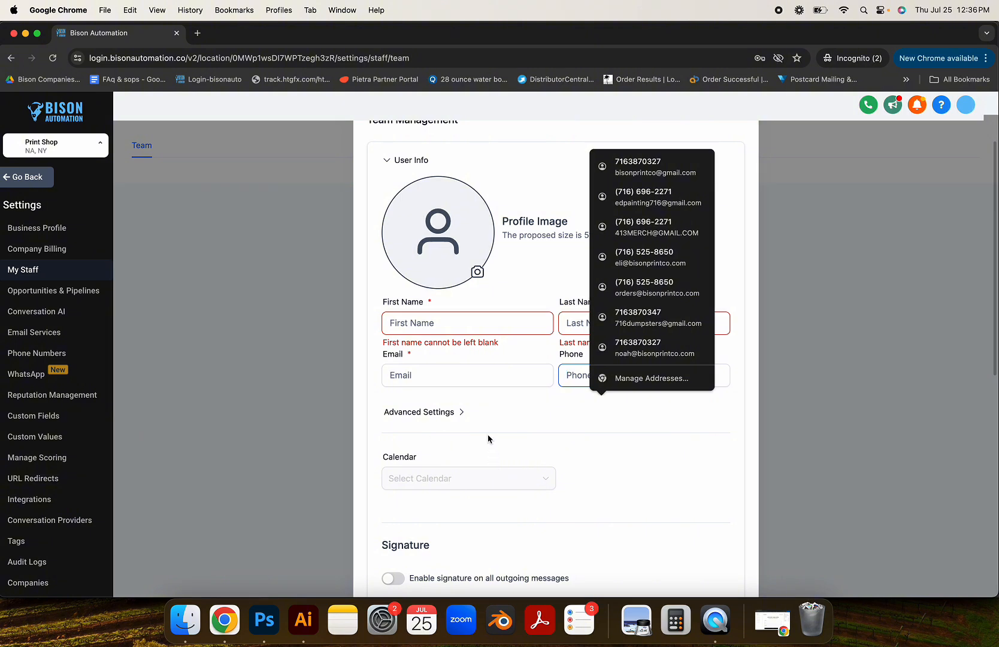
pyautogui.scroll(-2, 460, 335)
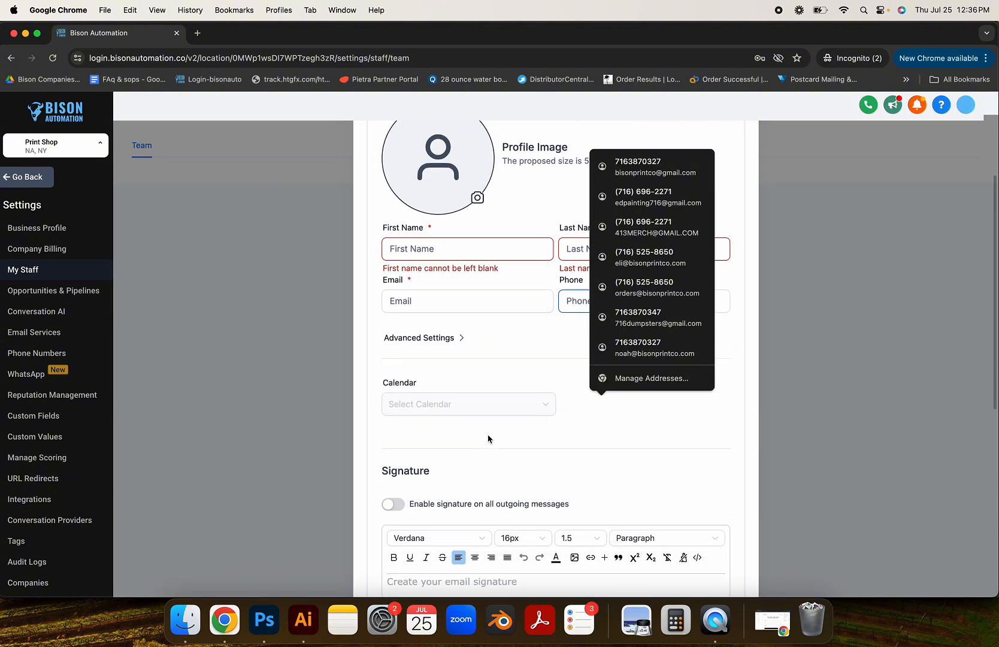
pyautogui.click(461, 337)
pyautogui.click(415, 378)
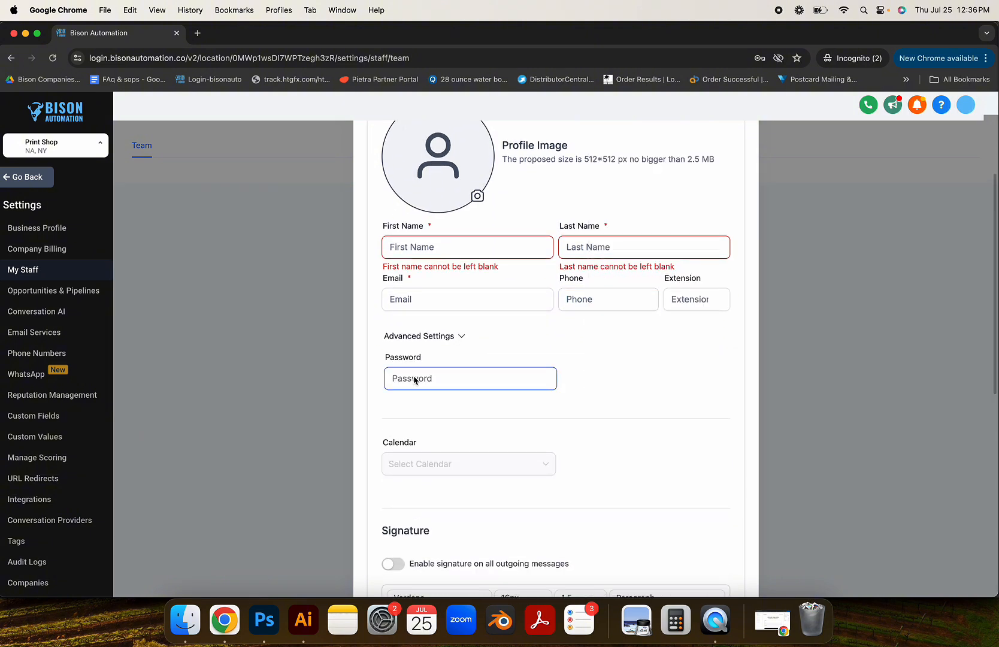
pyautogui.click(586, 409)
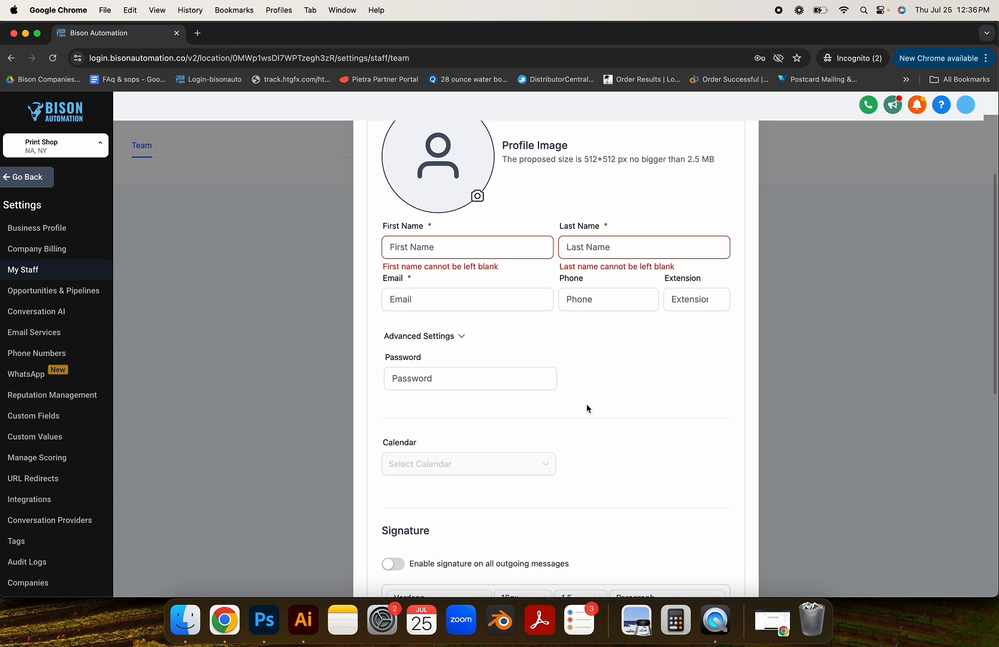
# Step: Enable the new employee's signature on all outgoing messages, leaving the option to include it before quoted text in replies off
pyautogui.scroll(-4, 587, 409)
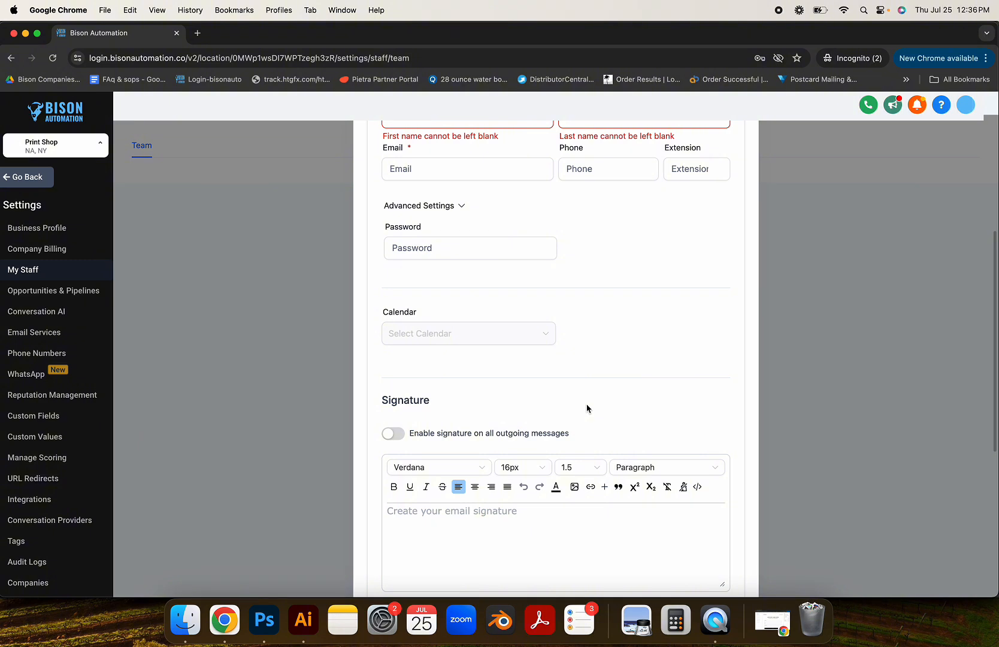
pyautogui.scroll(-1, 587, 408)
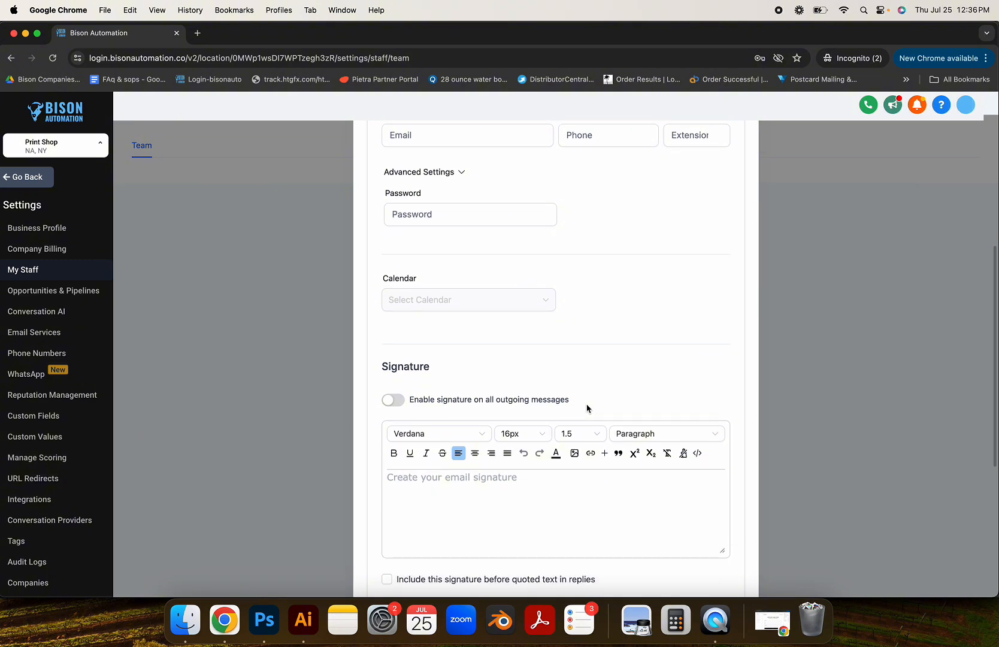
pyautogui.scroll(-3, 456, 346)
pyautogui.click(452, 386)
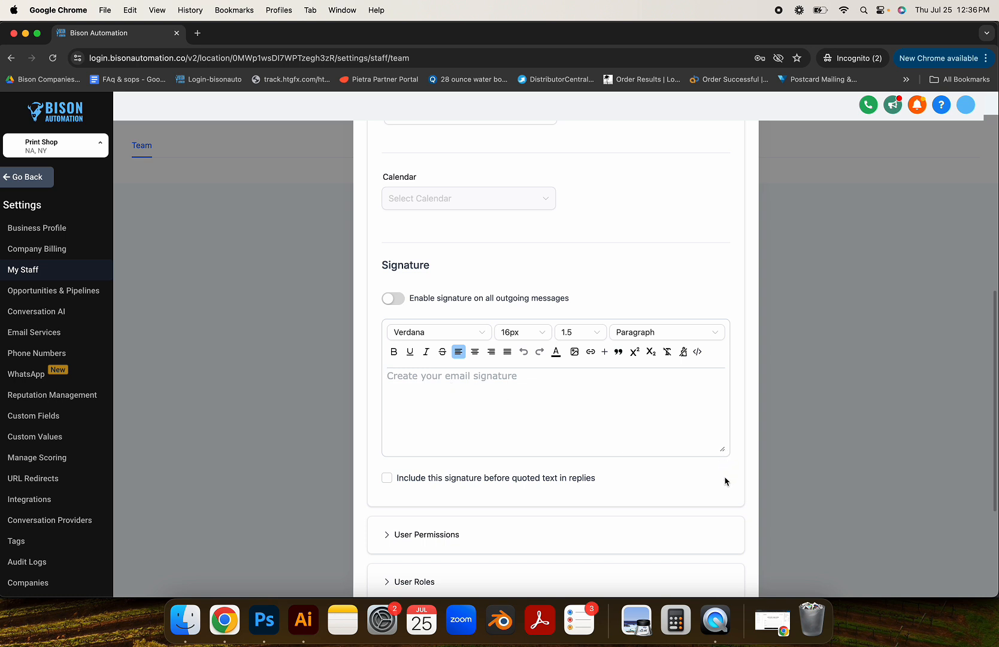
pyautogui.click(396, 301)
pyautogui.scroll(-1, 447, 417)
pyautogui.scroll(-2, 446, 422)
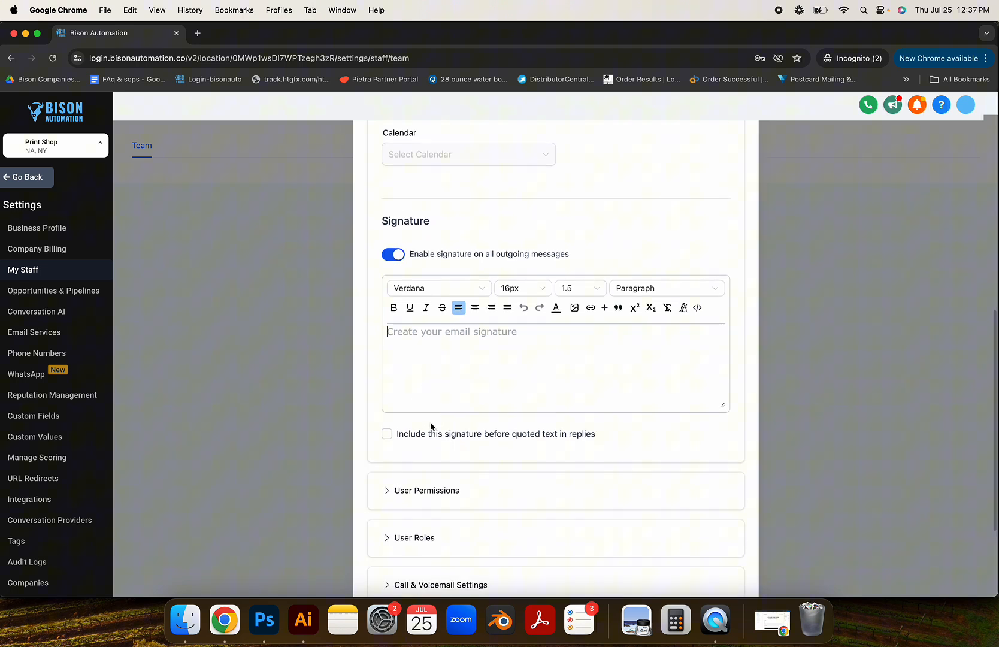
pyautogui.click(387, 434)
pyautogui.click(387, 435)
# Step: Expand the new employee's User Permissions and look through the available permissions
pyautogui.scroll(-3, 515, 413)
pyautogui.click(443, 343)
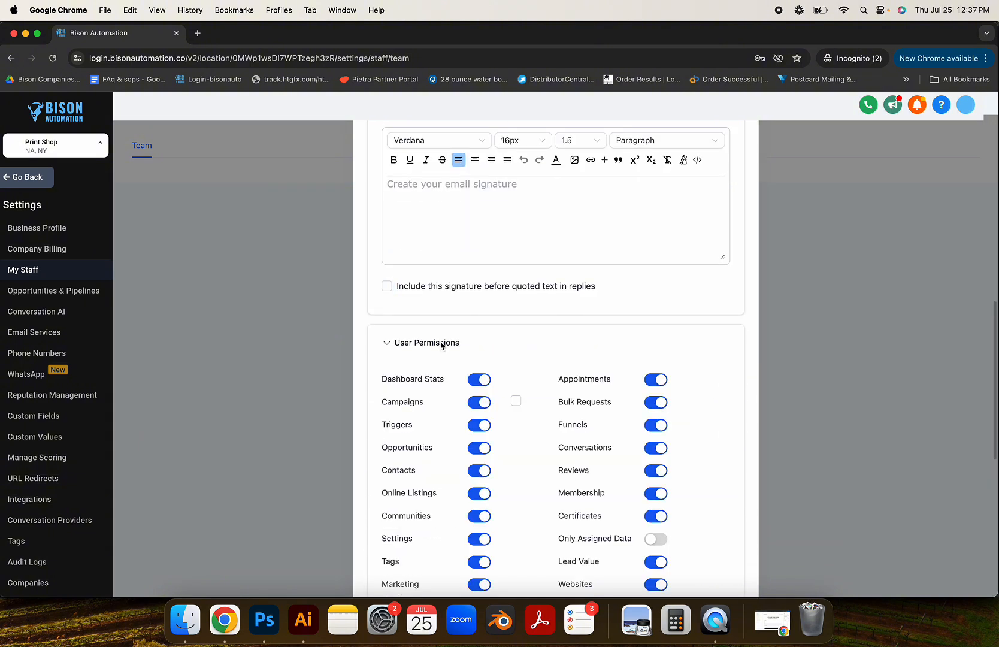
pyautogui.scroll(-4, 440, 345)
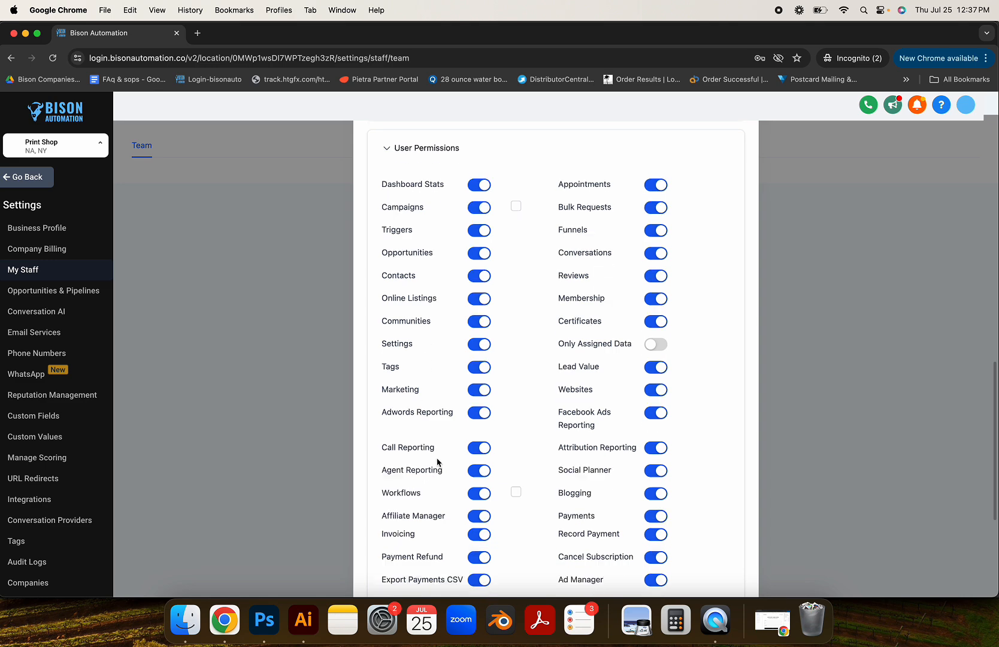
pyautogui.scroll(-5, 557, 491)
pyautogui.scroll(6, 668, 254)
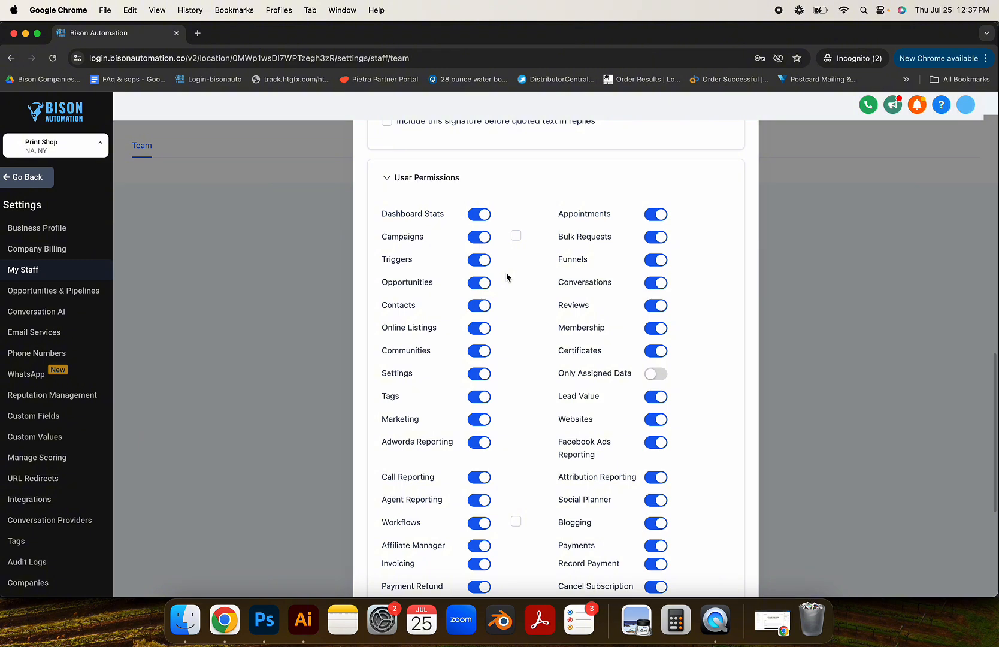
# Step: Try to turn on the Only Assigned Data permission and cancel its confirmation
pyautogui.scroll(-2, 506, 277)
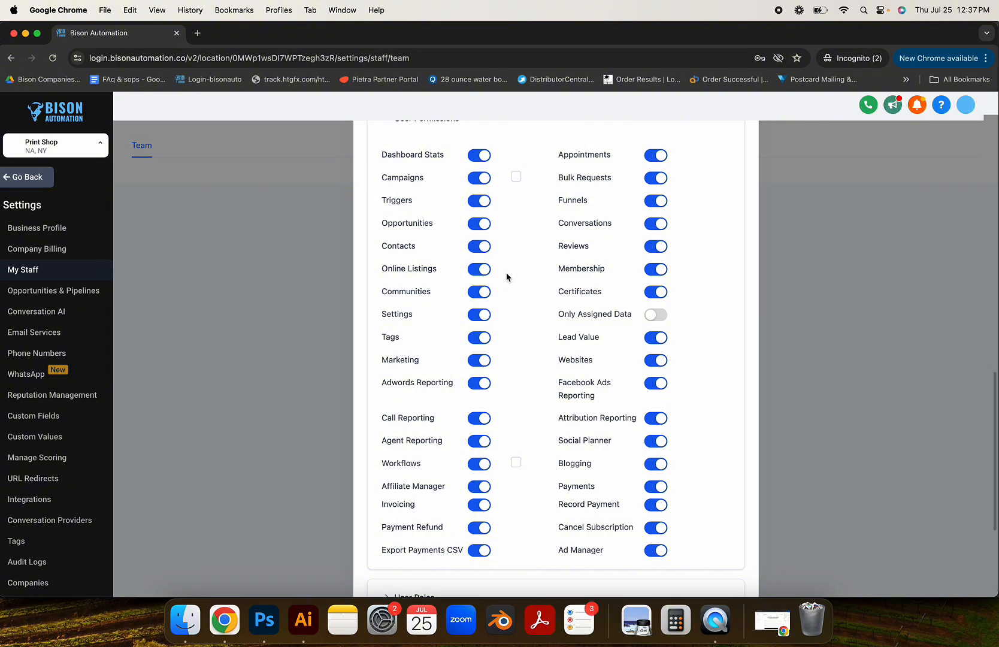
pyautogui.scroll(2, 507, 277)
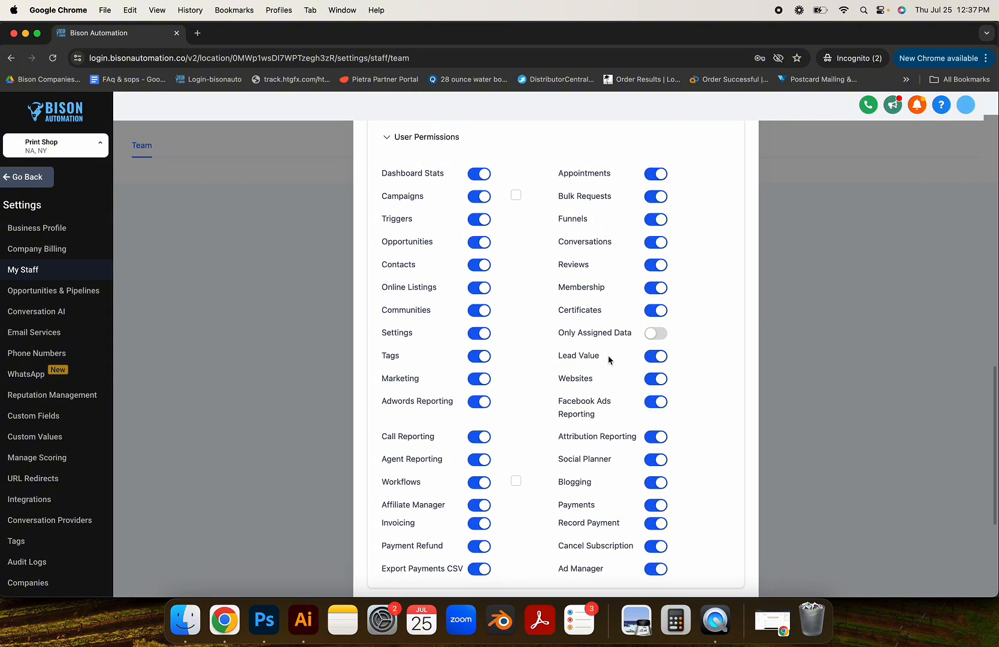
pyautogui.click(655, 333)
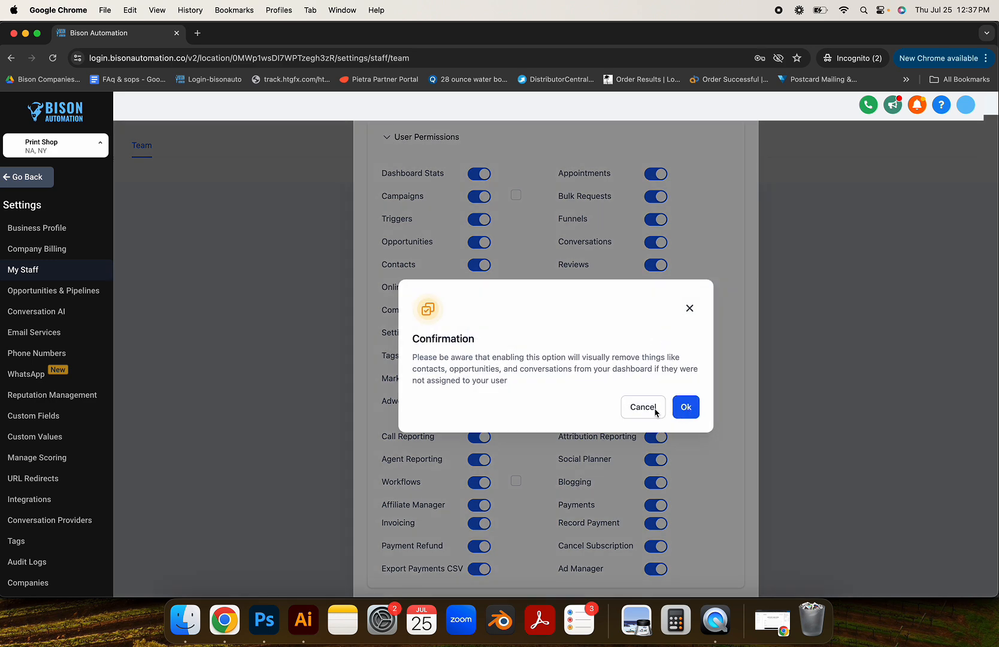
pyautogui.click(648, 411)
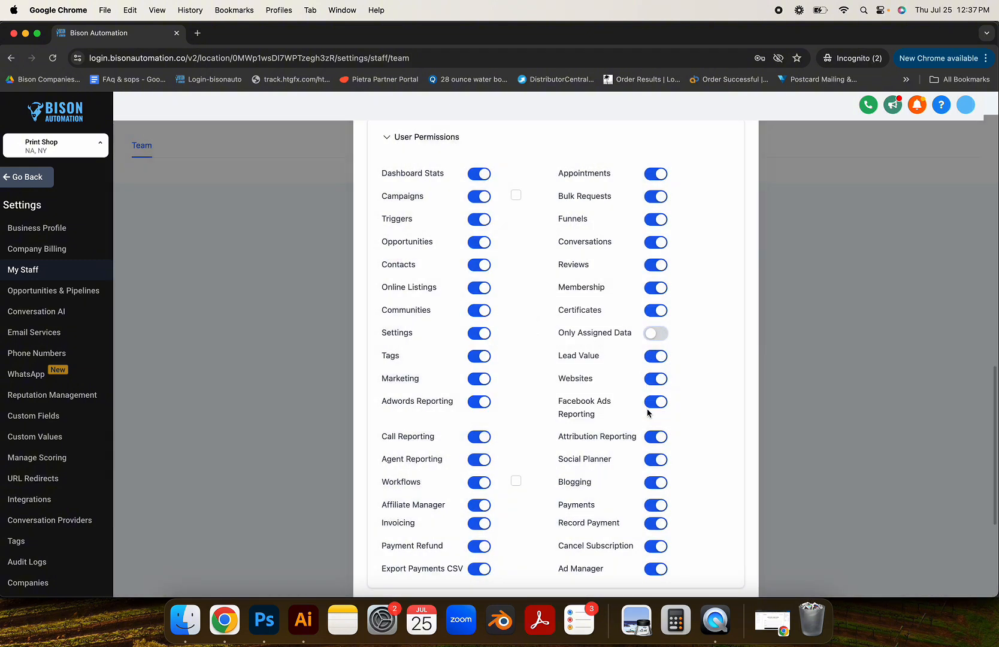
# Step: Turn off the Websites, Settings, Call Reporting and Agent Reporting permissions for the new employee
pyautogui.scroll(-1, 647, 412)
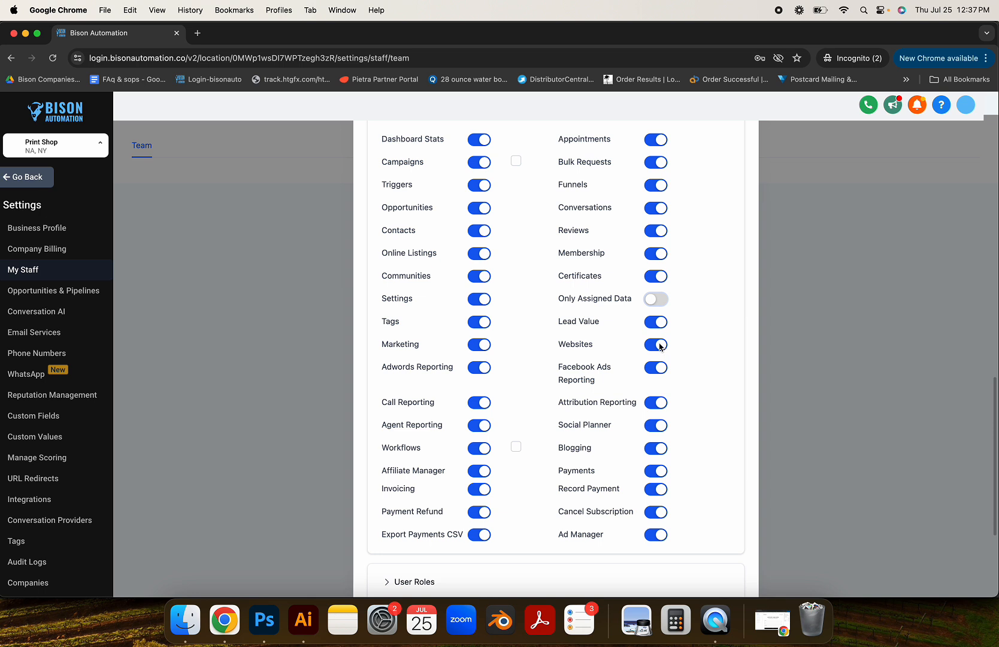
pyautogui.click(660, 345)
pyautogui.click(480, 299)
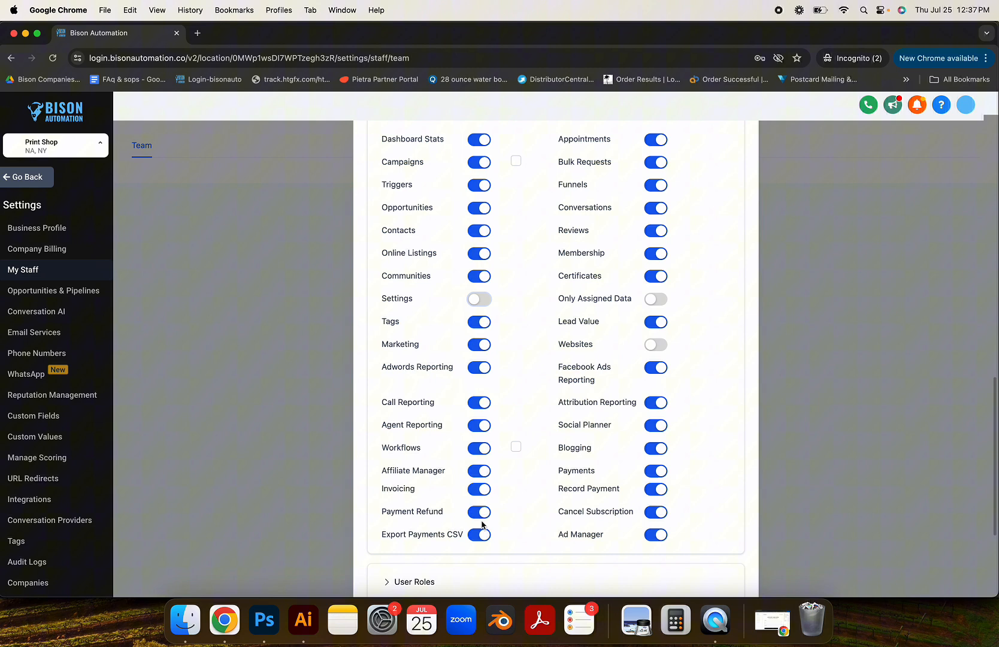
pyautogui.click(485, 405)
pyautogui.click(484, 426)
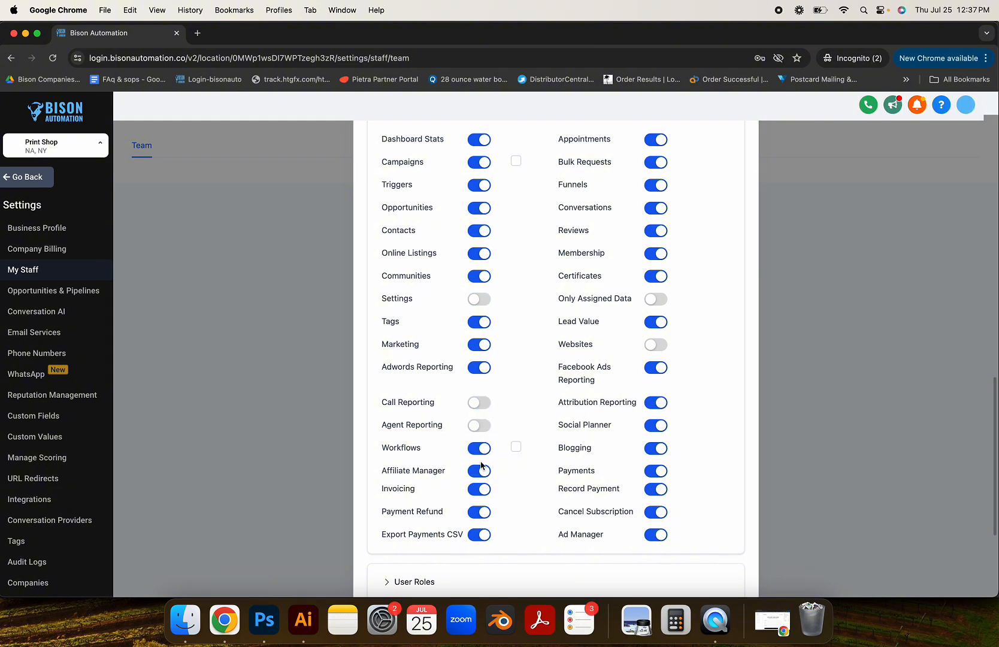
# Step: Turn off the Workflows, Invoicing, Affiliate Manager, Payment Refund and Export Payments CSV permissions
pyautogui.click(484, 450)
pyautogui.click(482, 488)
pyautogui.click(480, 470)
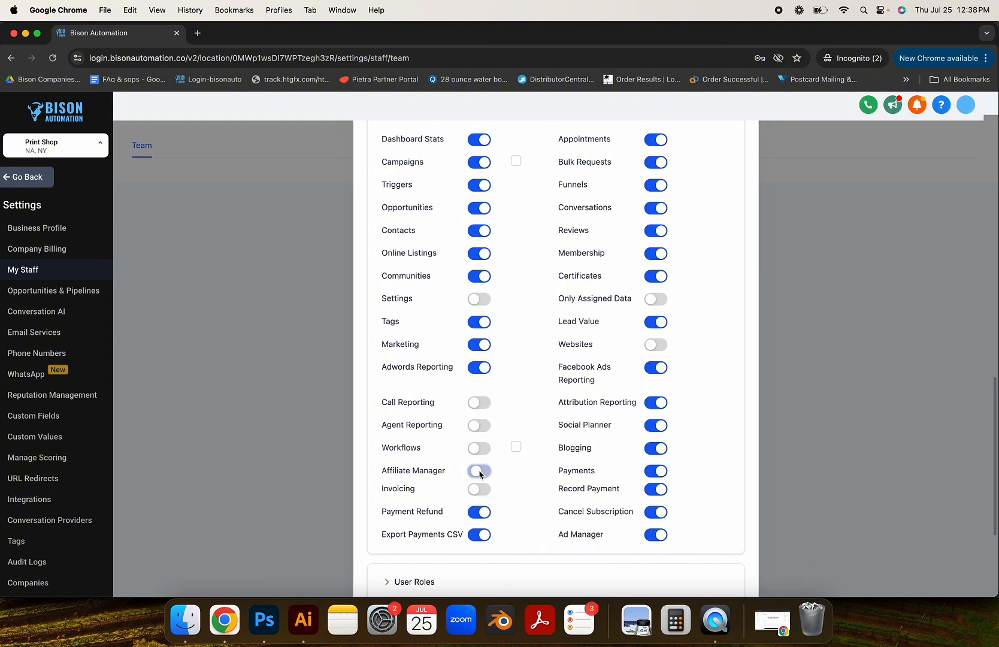
pyautogui.click(480, 513)
pyautogui.click(479, 534)
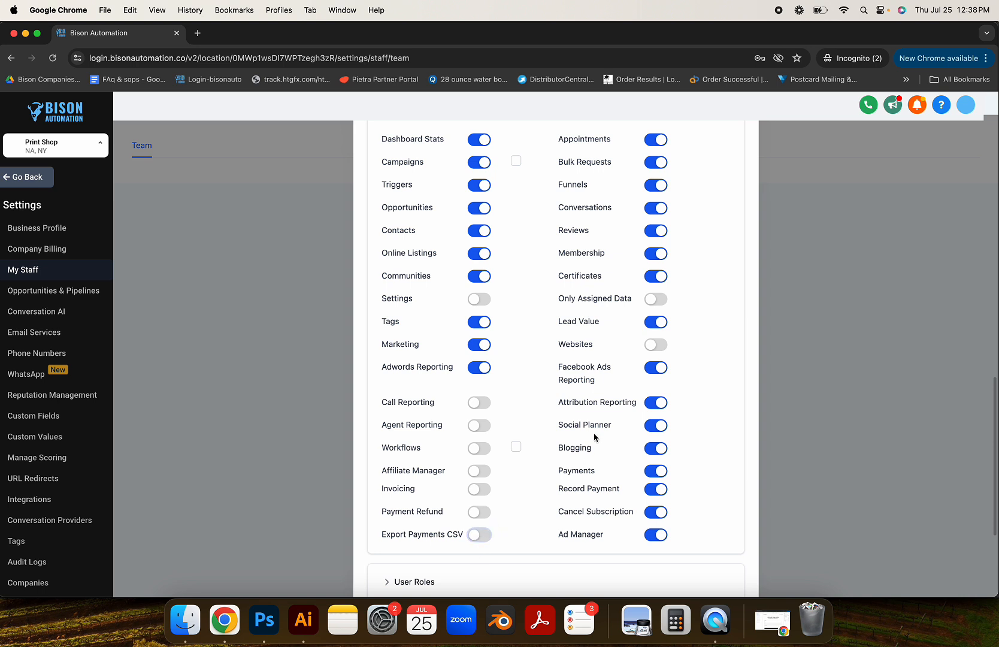
# Step: Turn off the Contacts and Facebook Ads Reporting permissions for the new employee
pyautogui.scroll(1, 594, 437)
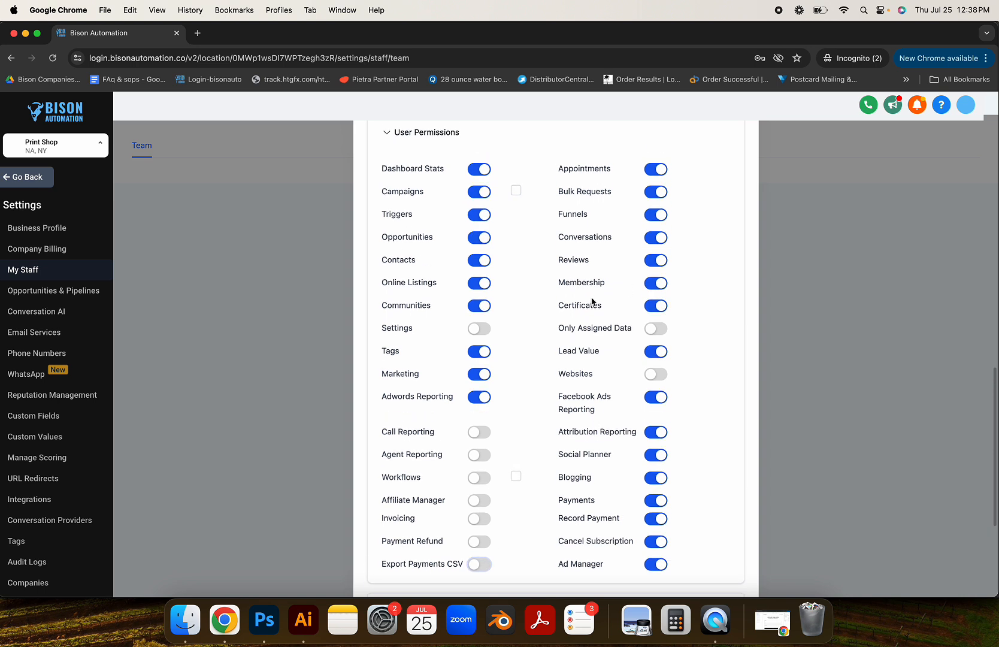
pyautogui.click(479, 260)
pyautogui.click(652, 400)
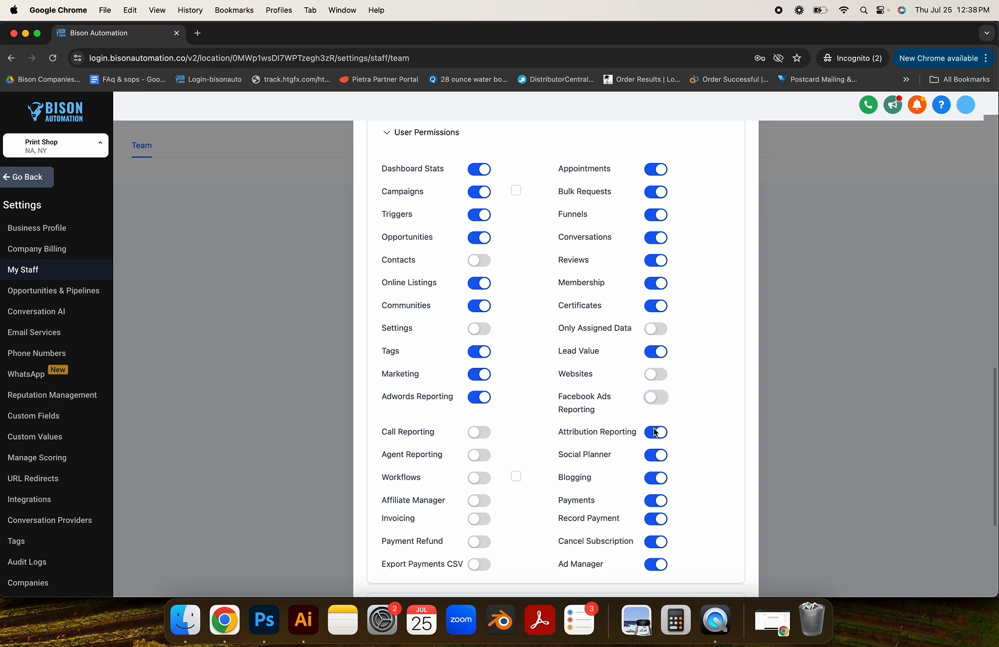
# Step: Look over the Attribution Reporting and Cancel Subscription permissions and turn off Ad Manager
pyautogui.moveTo(558, 436); pyautogui.dragTo(637, 435)
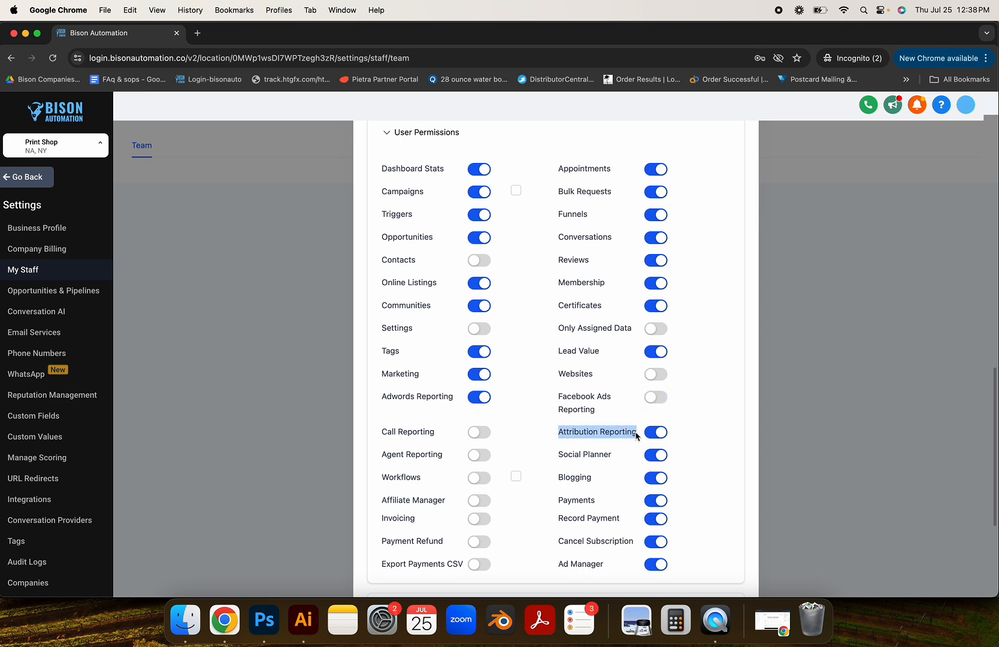
pyautogui.click(637, 436)
pyautogui.scroll(-1, 636, 435)
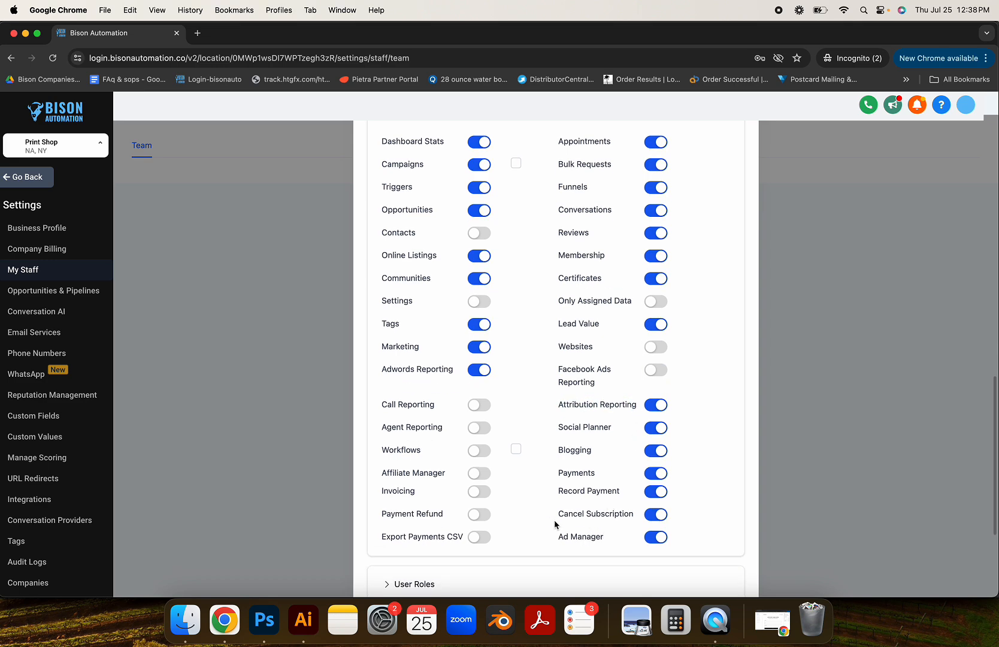
pyautogui.moveTo(557, 513); pyautogui.dragTo(613, 525)
pyautogui.click(613, 525)
pyautogui.moveTo(557, 538); pyautogui.dragTo(599, 538)
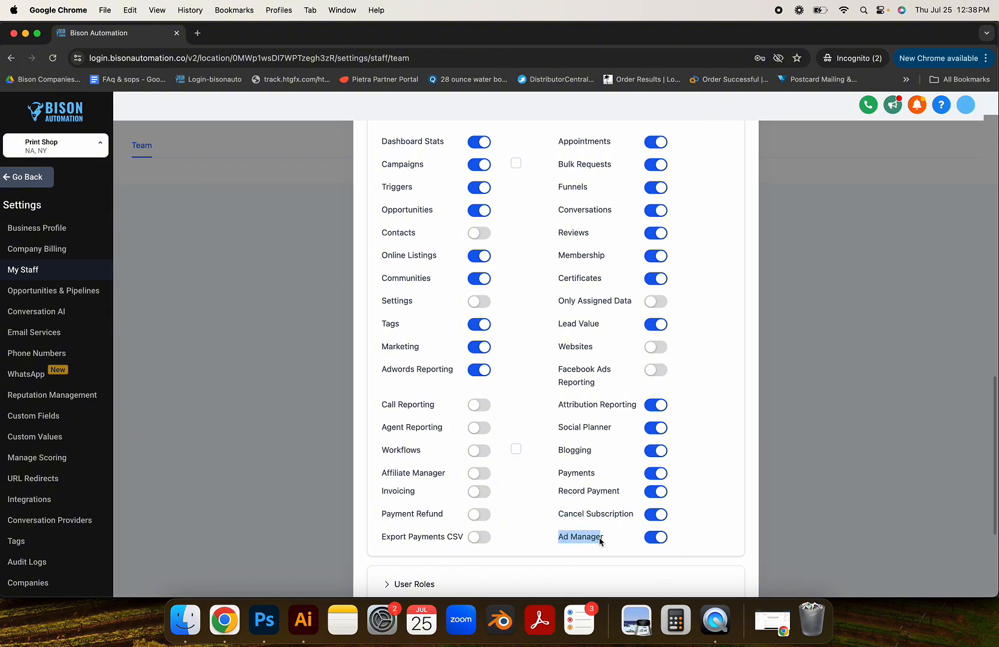
pyautogui.click(600, 540)
pyautogui.click(662, 534)
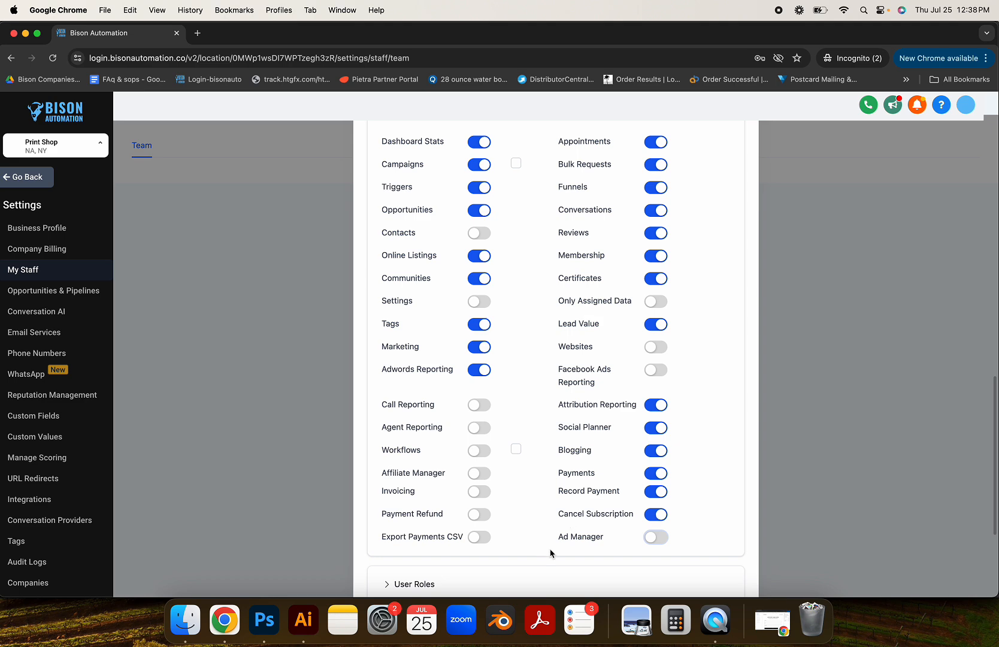
# Step: Review the new employee's whole User Permissions list, including Dashboard Stats, down to the collapsed sections below it
pyautogui.scroll(1, 584, 537)
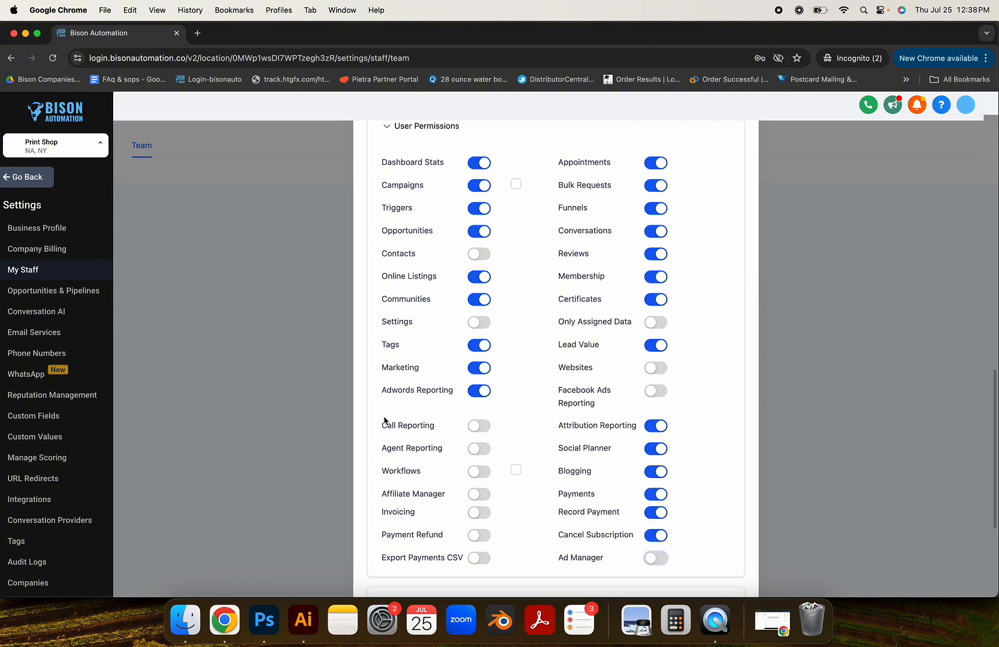
pyautogui.scroll(2, 384, 417)
pyautogui.scroll(1, 384, 418)
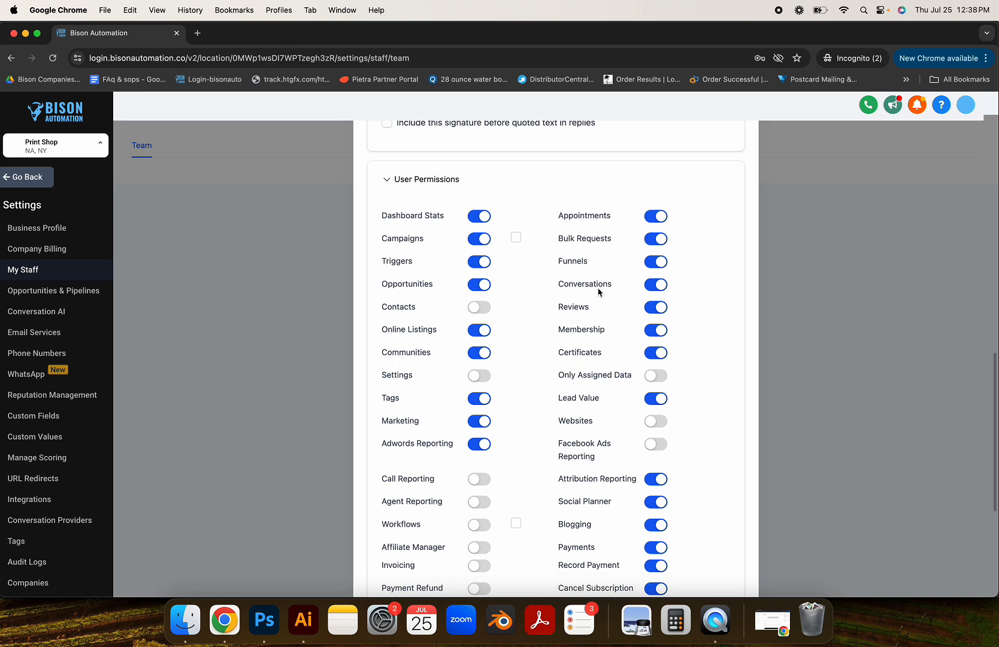
pyautogui.scroll(-2, 598, 292)
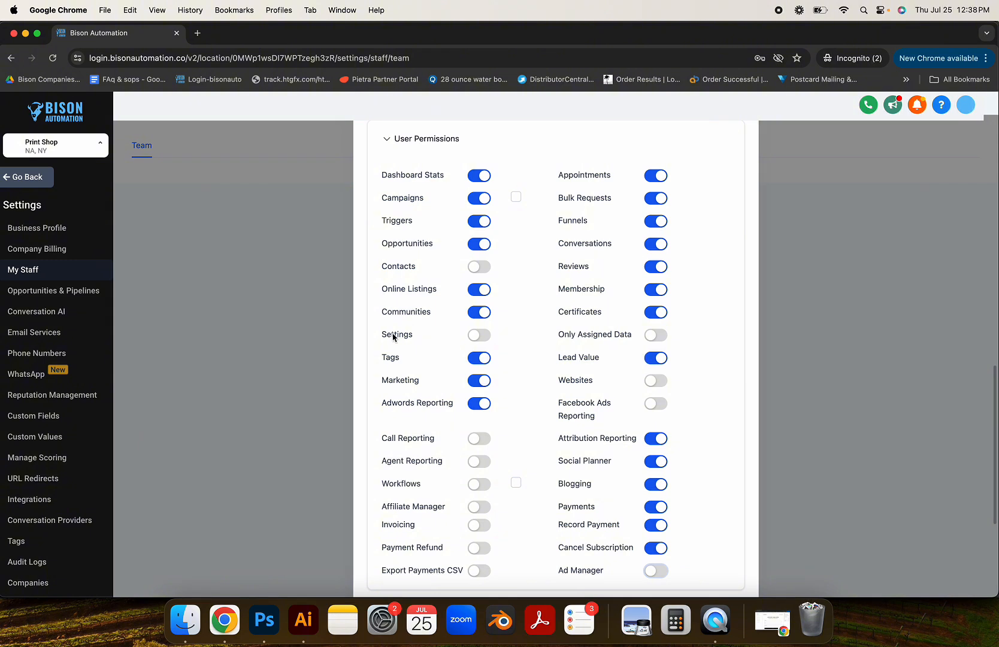
pyautogui.scroll(-5, 436, 252)
pyautogui.scroll(1, 438, 360)
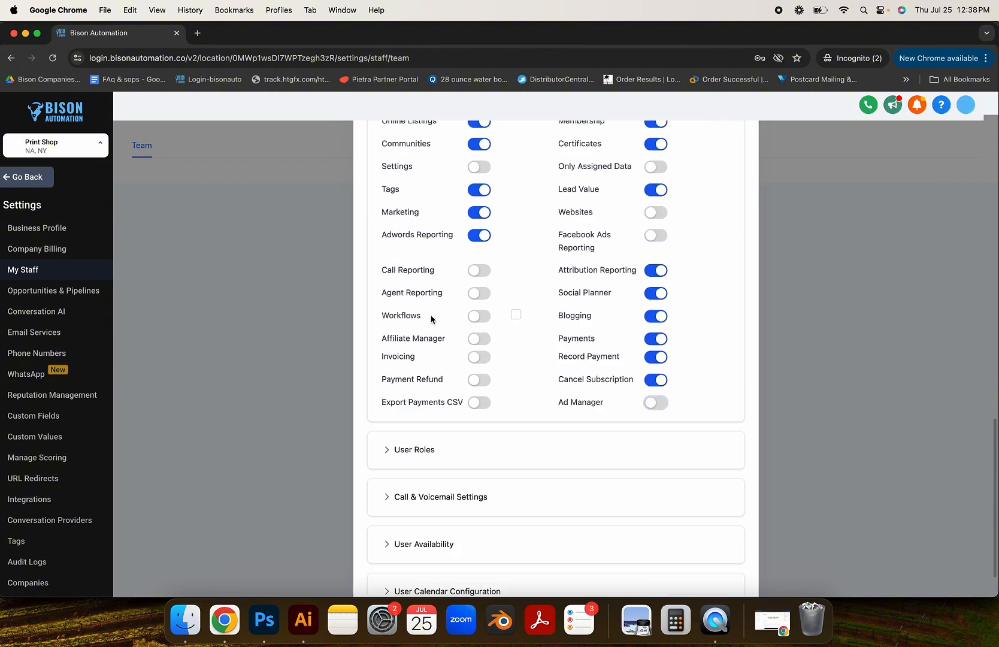
pyautogui.scroll(3, 431, 319)
pyautogui.scroll(-1, 653, 435)
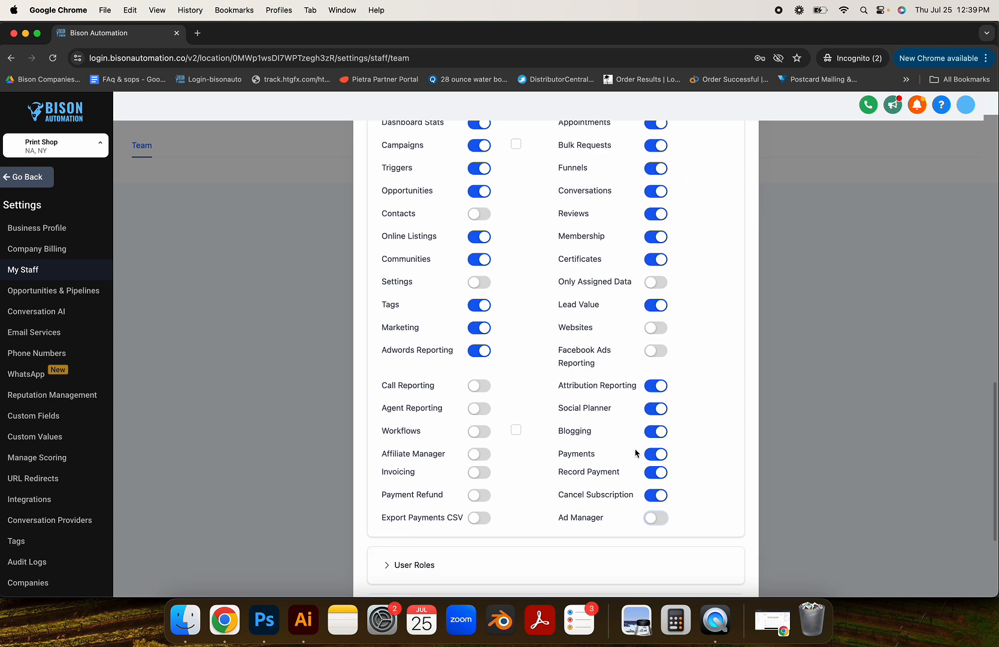
pyautogui.scroll(-3, 588, 261)
pyautogui.scroll(6, 599, 262)
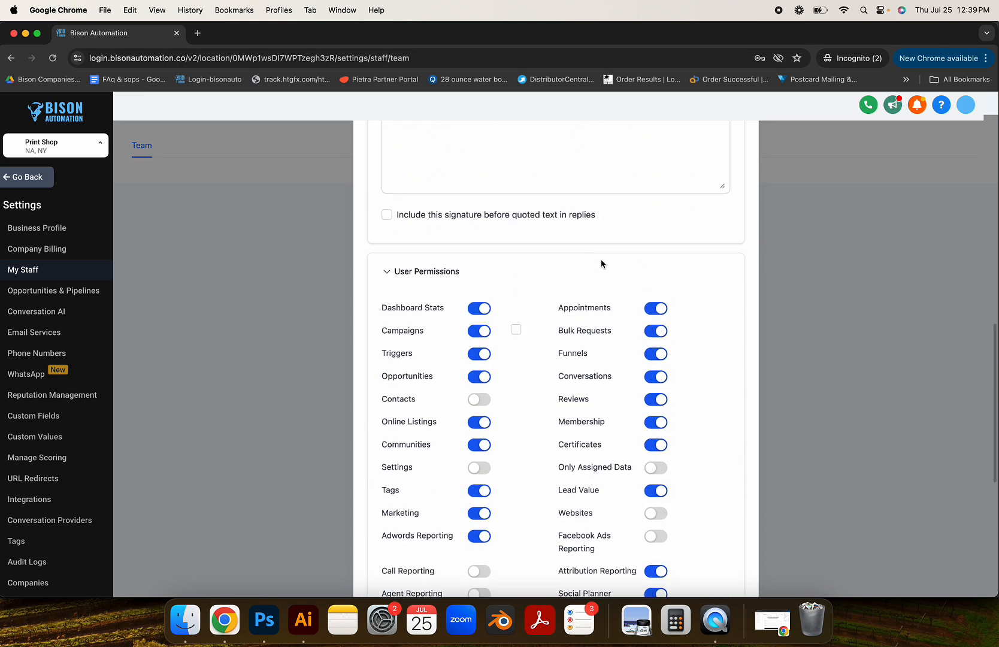
pyautogui.scroll(-2, 512, 252)
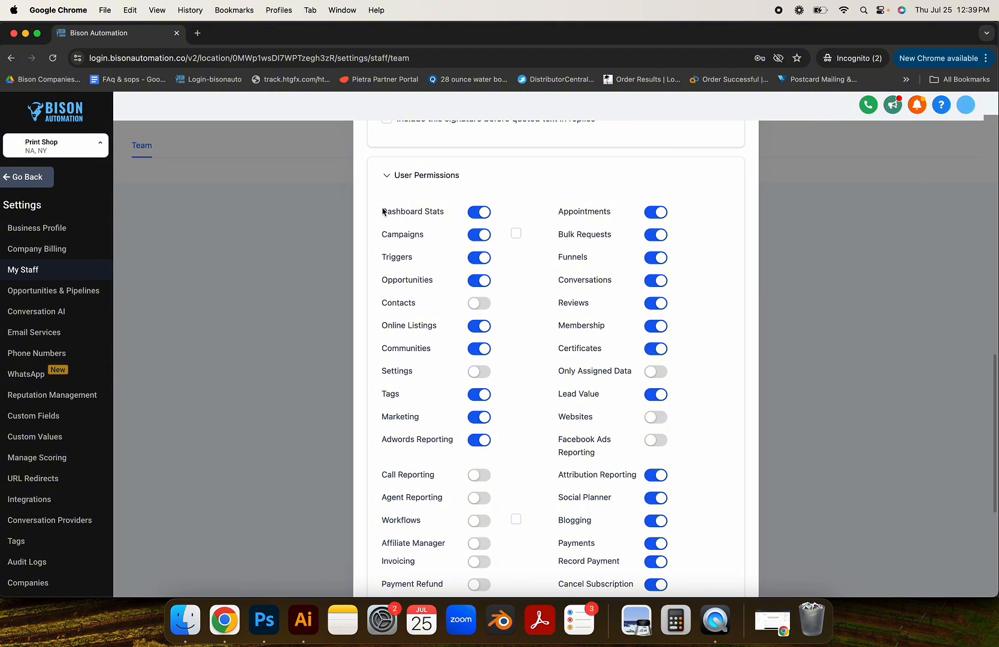
pyautogui.moveTo(382, 212); pyautogui.dragTo(444, 218)
pyautogui.click(443, 217)
pyautogui.scroll(-1, 558, 460)
pyautogui.scroll(-5, 558, 460)
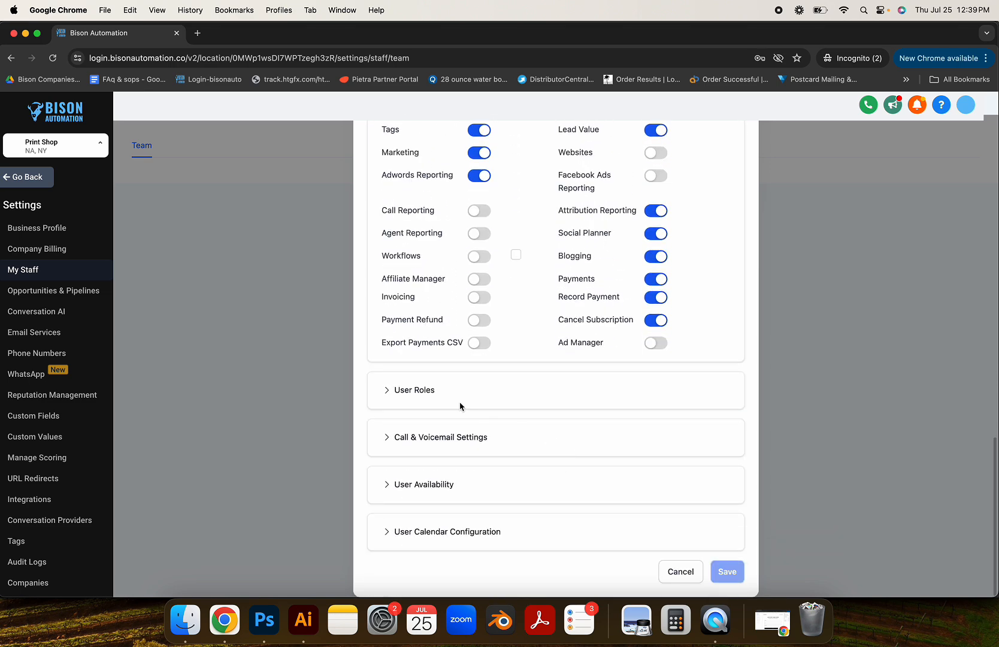
# Step: Expand the User Roles section and set the new employee's User Role to User
pyautogui.click(435, 391)
pyautogui.scroll(-1, 438, 396)
pyautogui.click(438, 396)
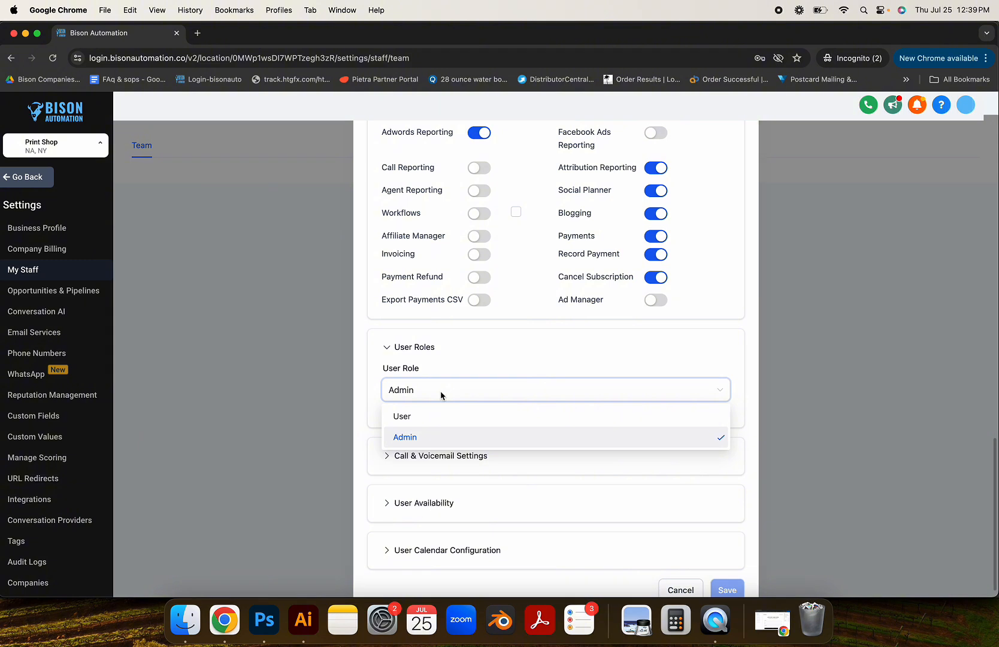
pyautogui.click(422, 417)
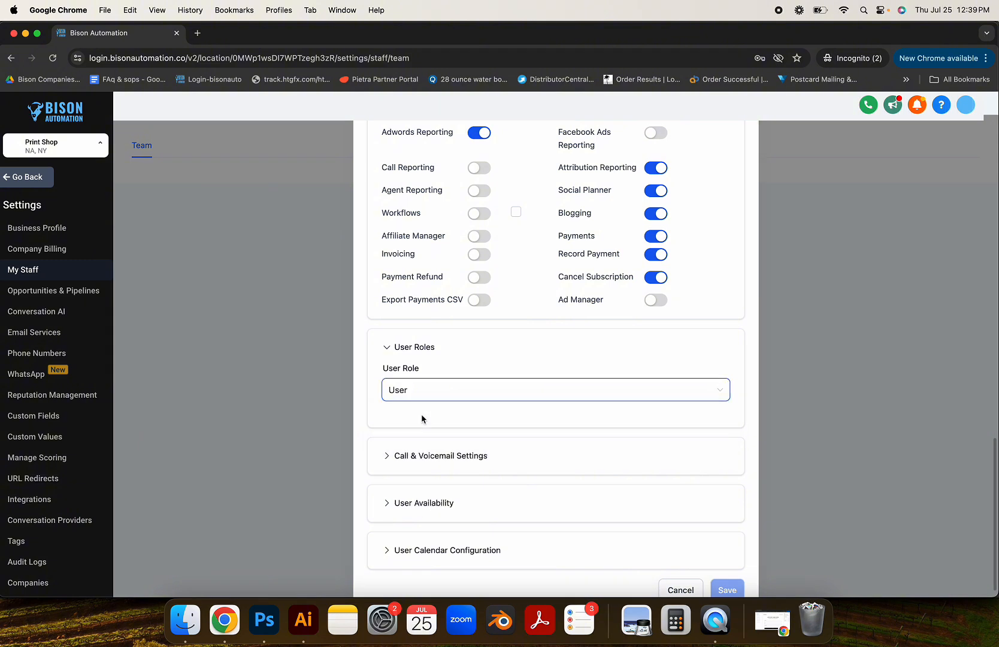
# Step: Try the Admin role for the new employee and return the User Role to User
pyautogui.click(445, 393)
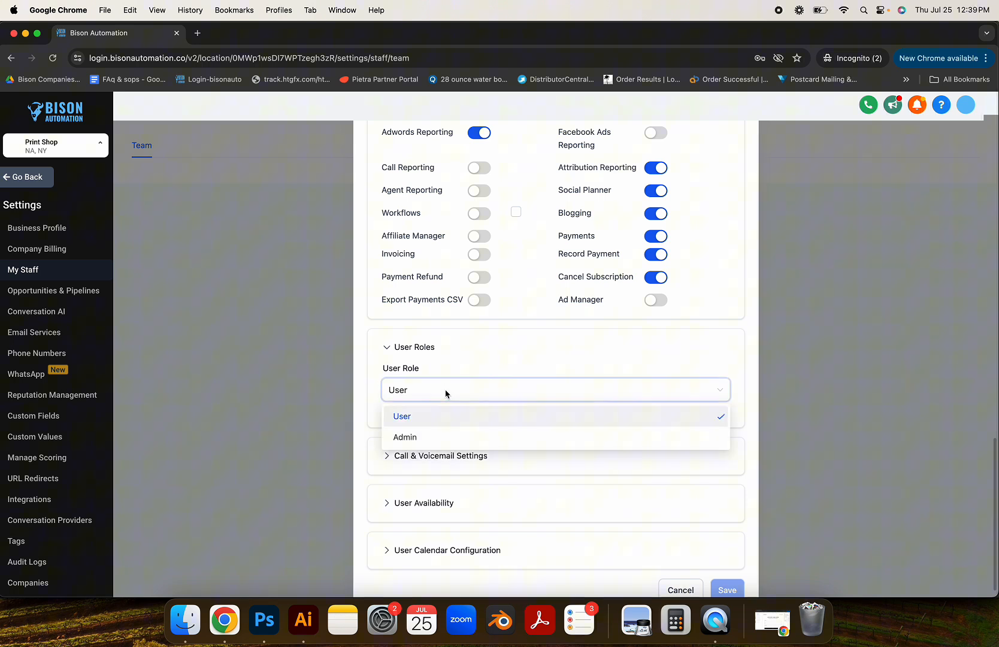
pyautogui.click(427, 438)
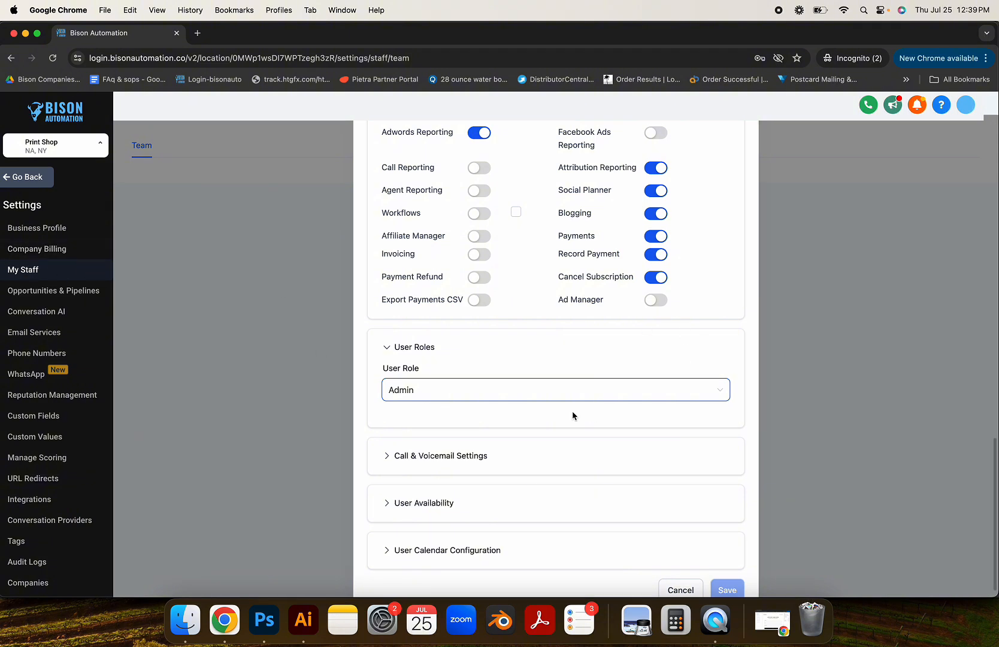
pyautogui.click(561, 400)
pyautogui.click(506, 415)
# Step: Expand Call & Voicemail Settings for the new employee and review the call forwarding, default channel and voicemail timeout options
pyautogui.scroll(3, 505, 408)
pyautogui.scroll(1, 505, 408)
pyautogui.scroll(5, 506, 268)
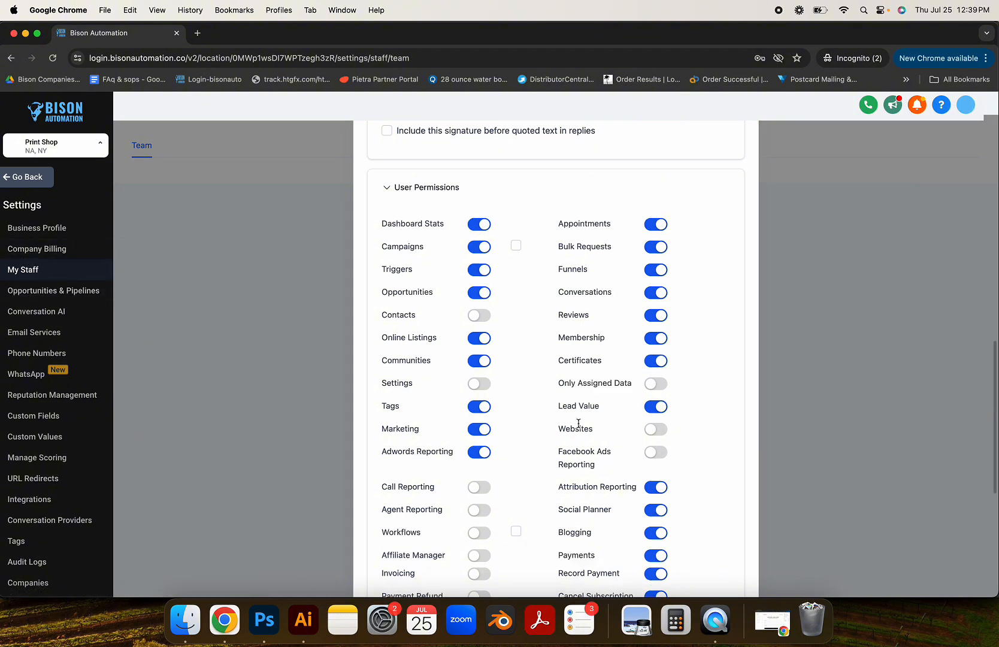
pyautogui.scroll(-5, 578, 425)
pyautogui.click(481, 448)
pyautogui.scroll(-3, 481, 448)
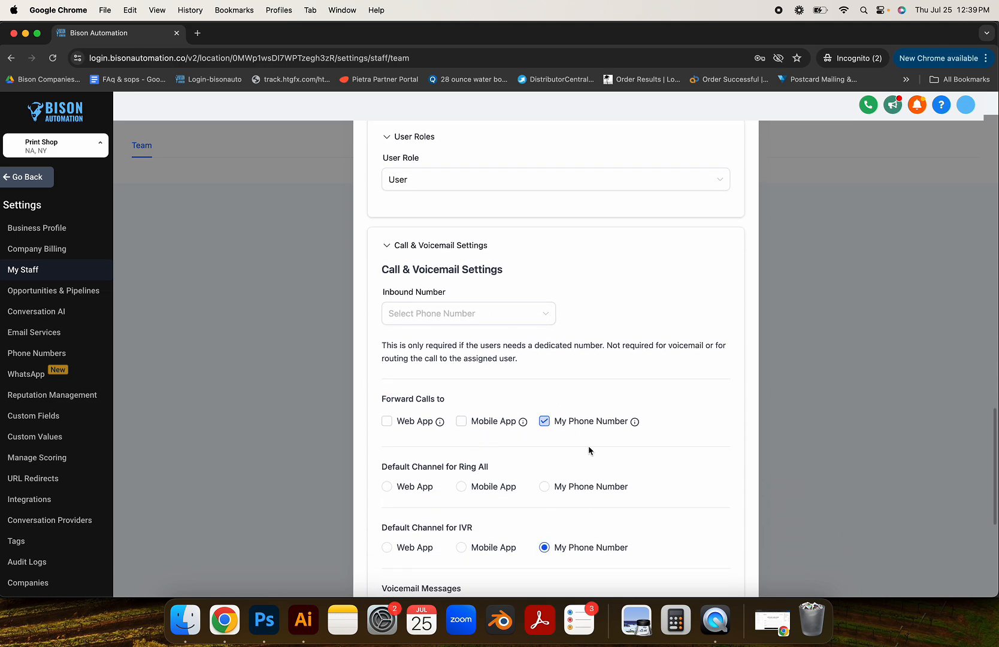
pyautogui.scroll(-2, 589, 450)
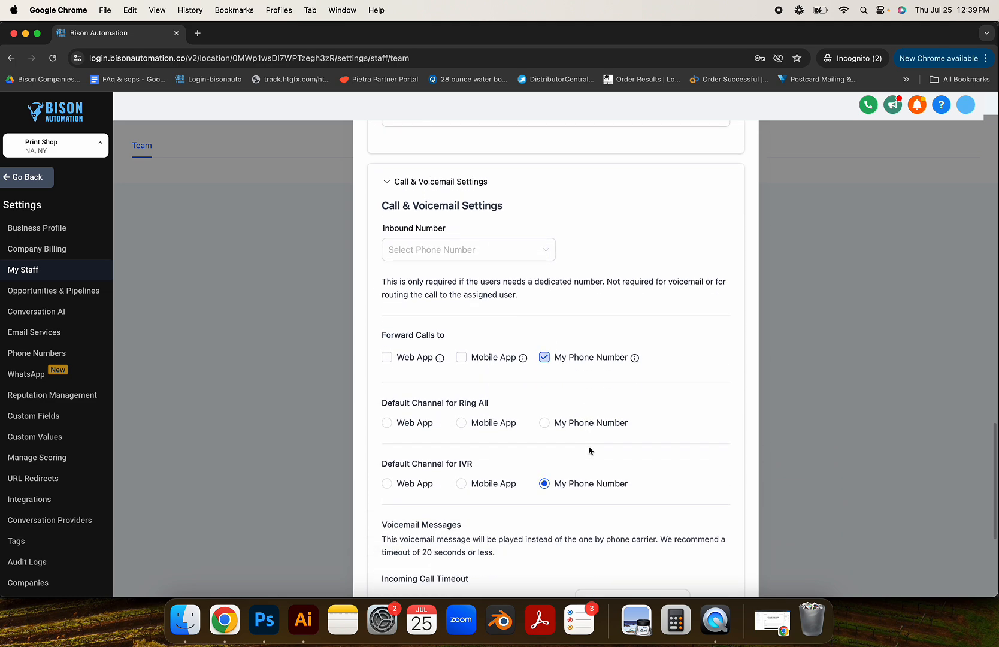
pyautogui.scroll(-5, 589, 450)
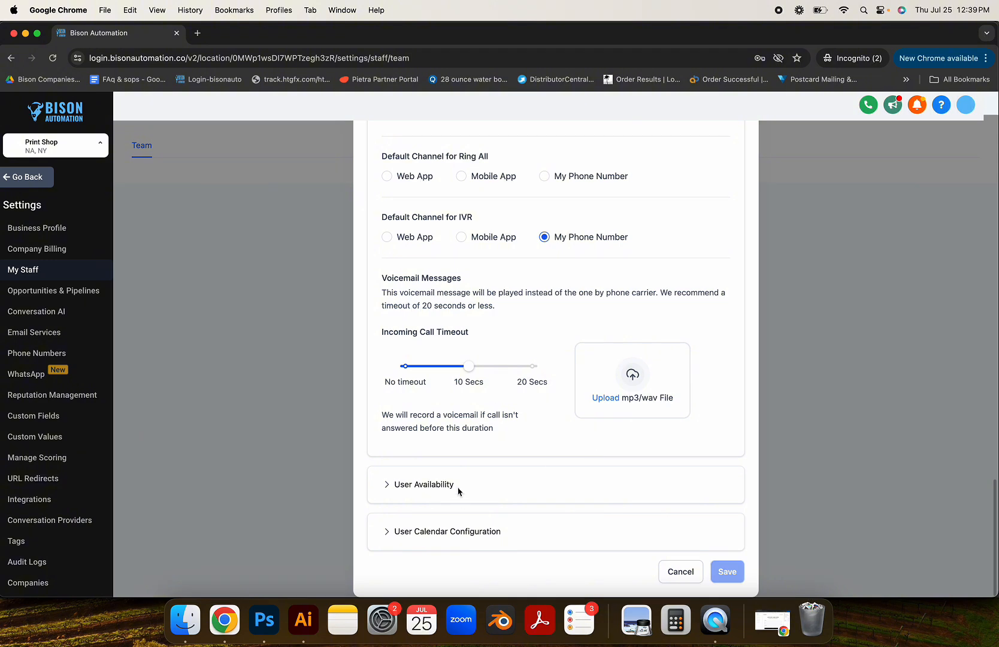
# Step: Expand User Availability and review the meeting location, time zone and weekday available hours
pyautogui.click(458, 487)
pyautogui.scroll(-3, 518, 435)
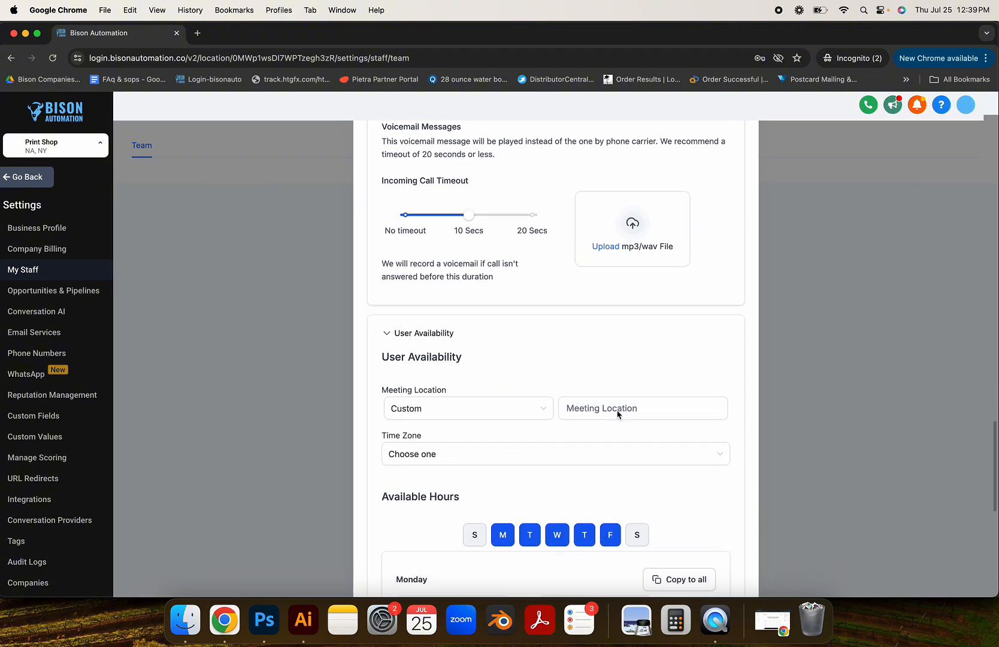
pyautogui.click(619, 410)
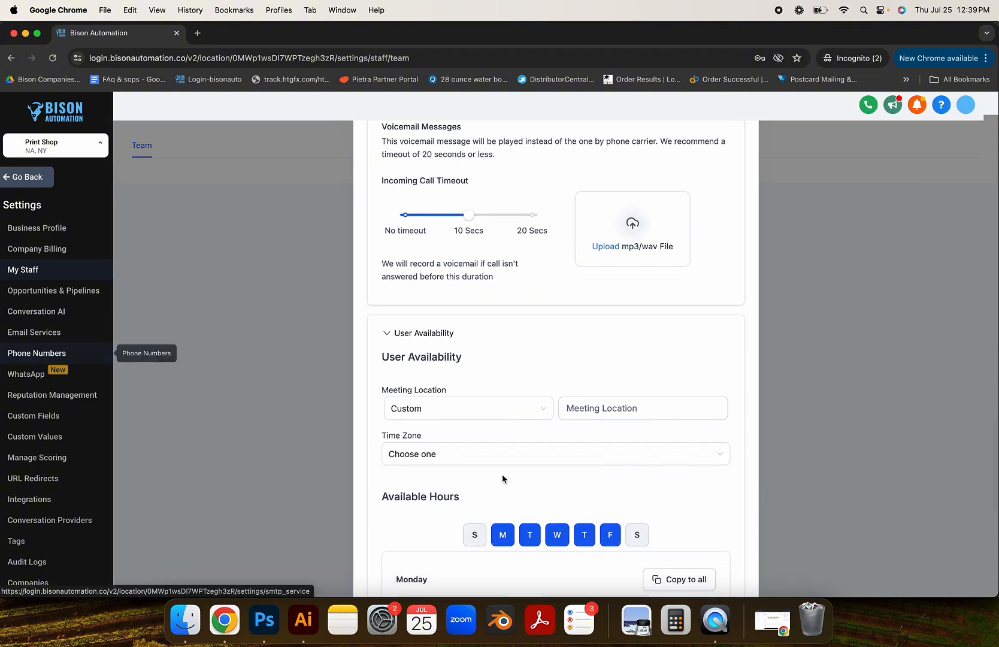
pyautogui.scroll(-8, 547, 487)
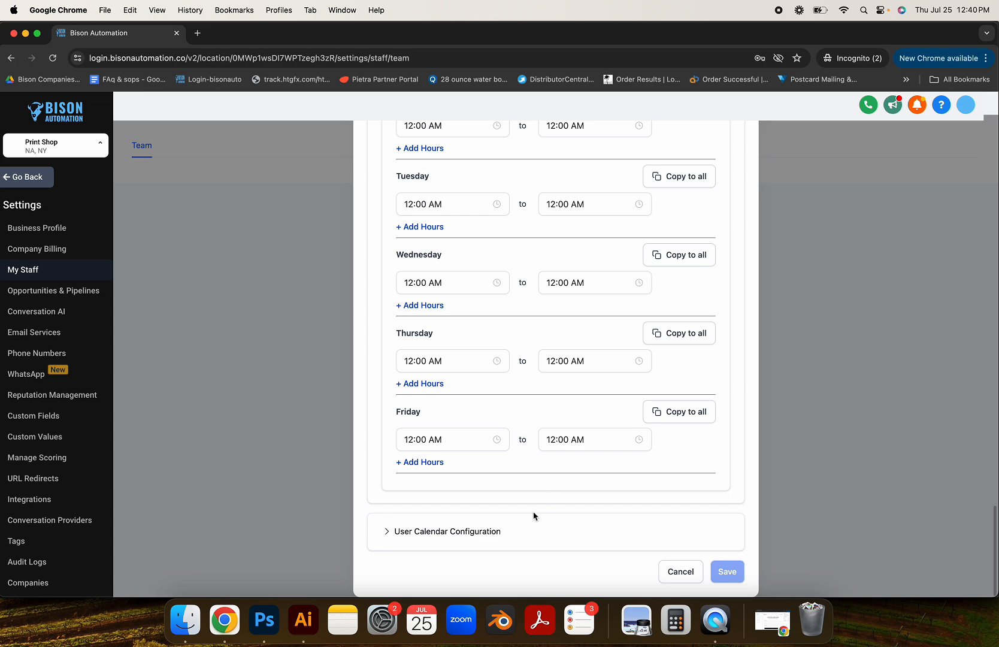
# Step: Expand User Calendar Configuration to check the connected calendars, and cancel adding the employee
pyautogui.click(524, 530)
pyautogui.scroll(-3, 598, 424)
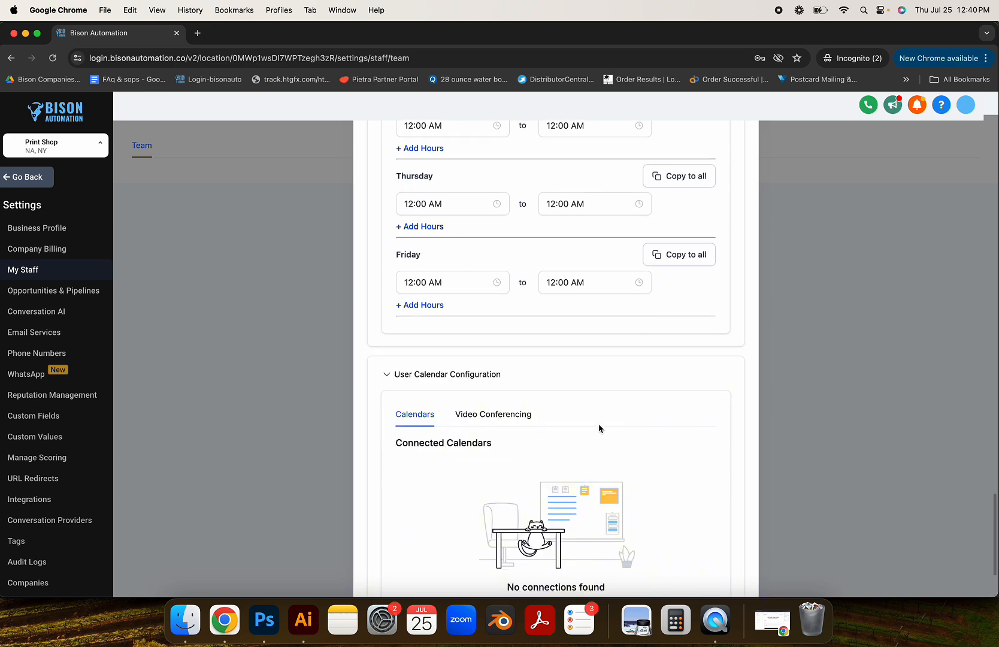
pyautogui.scroll(-3, 619, 341)
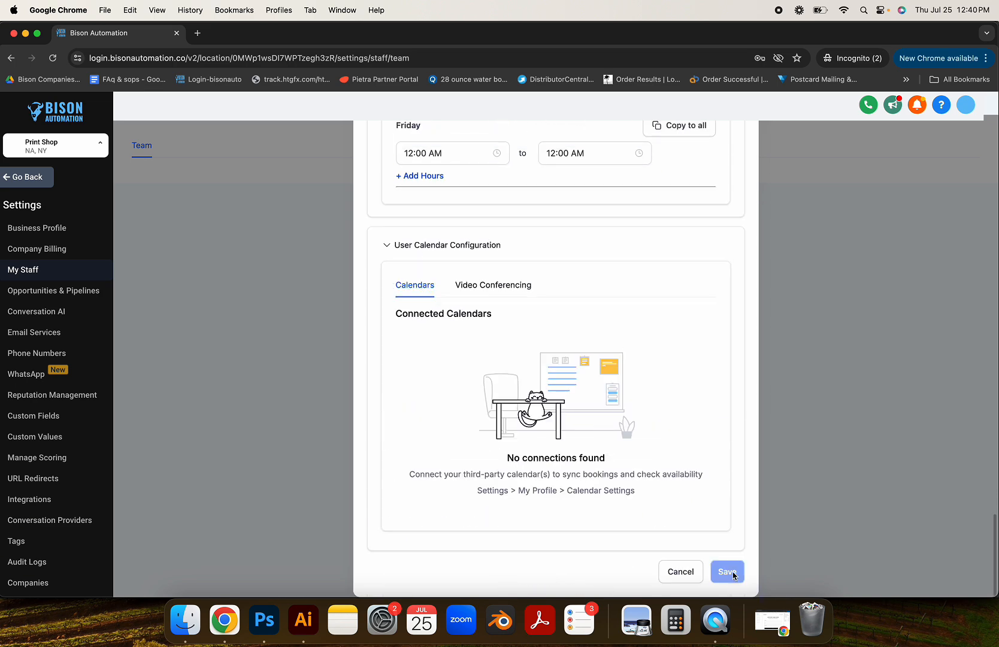
pyautogui.click(671, 576)
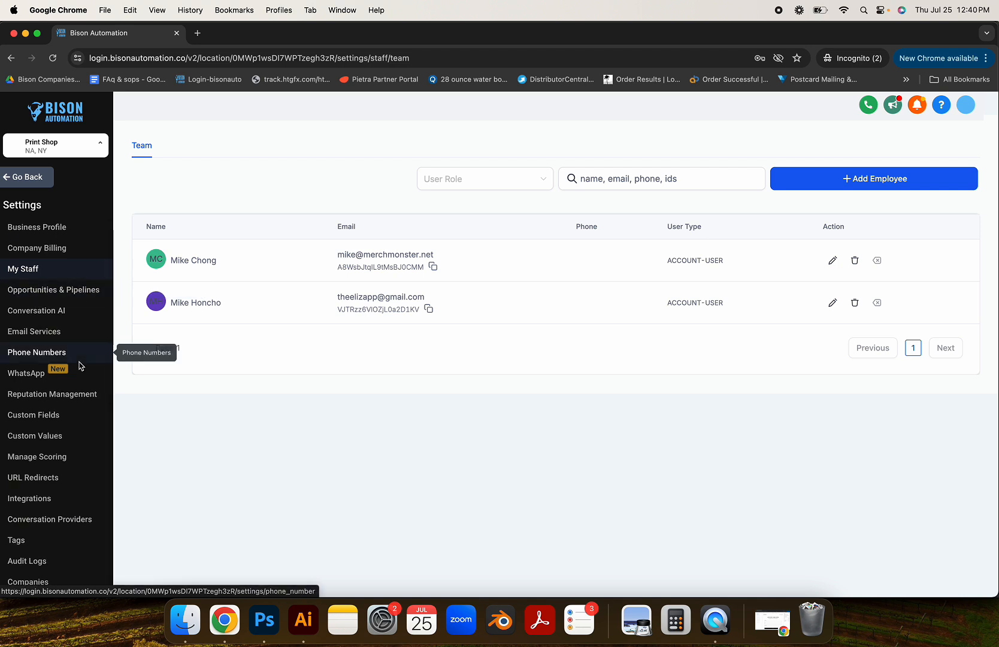
# Step: Open the Integrations settings, view the Google account sign-in window and close it without signing in
pyautogui.click(28, 499)
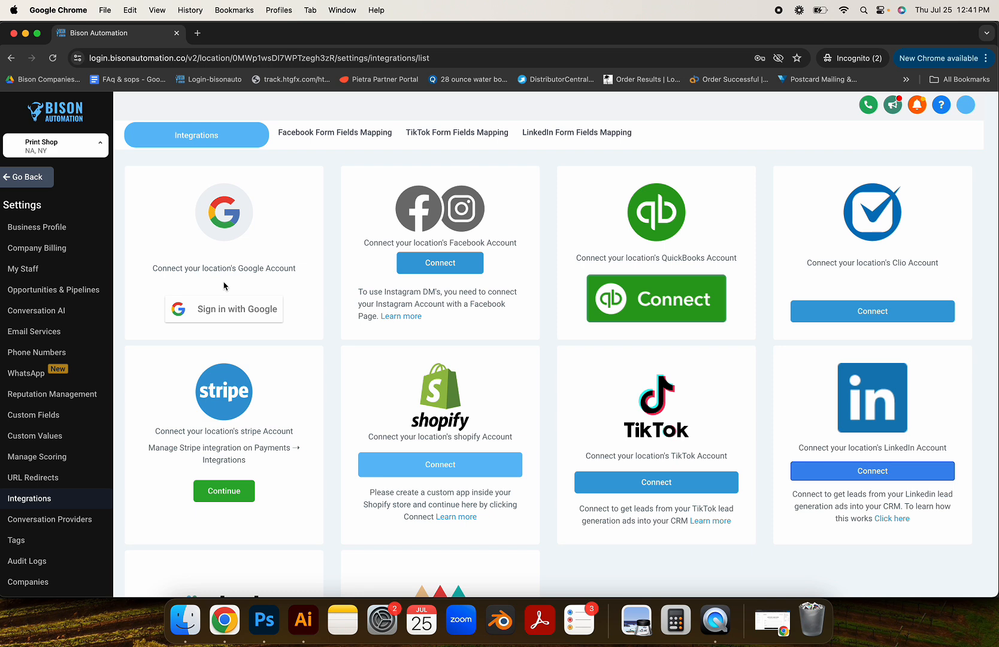
pyautogui.click(251, 307)
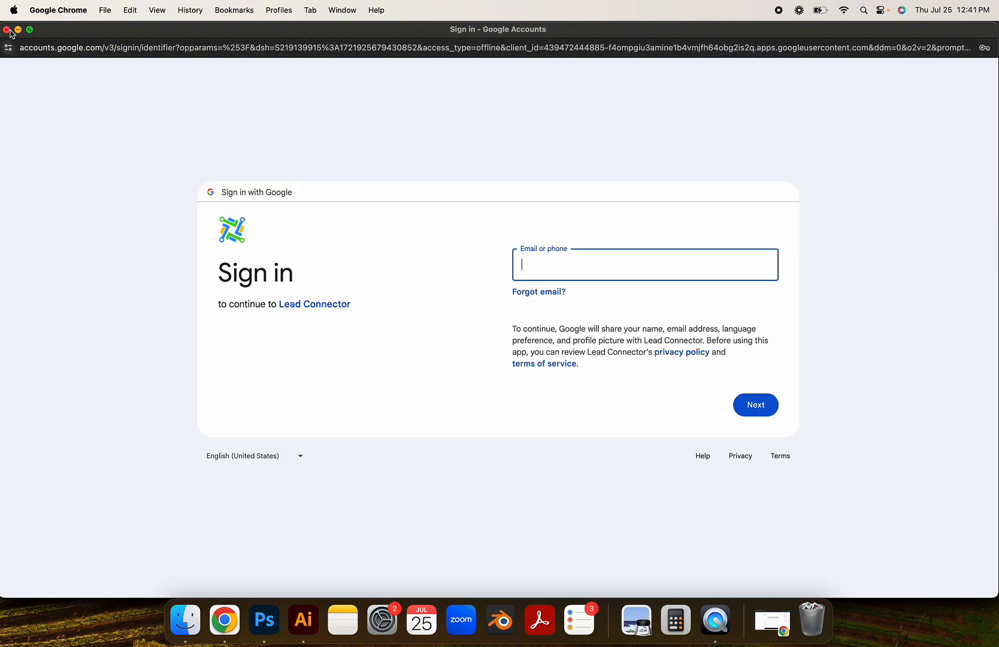
pyautogui.click(7, 30)
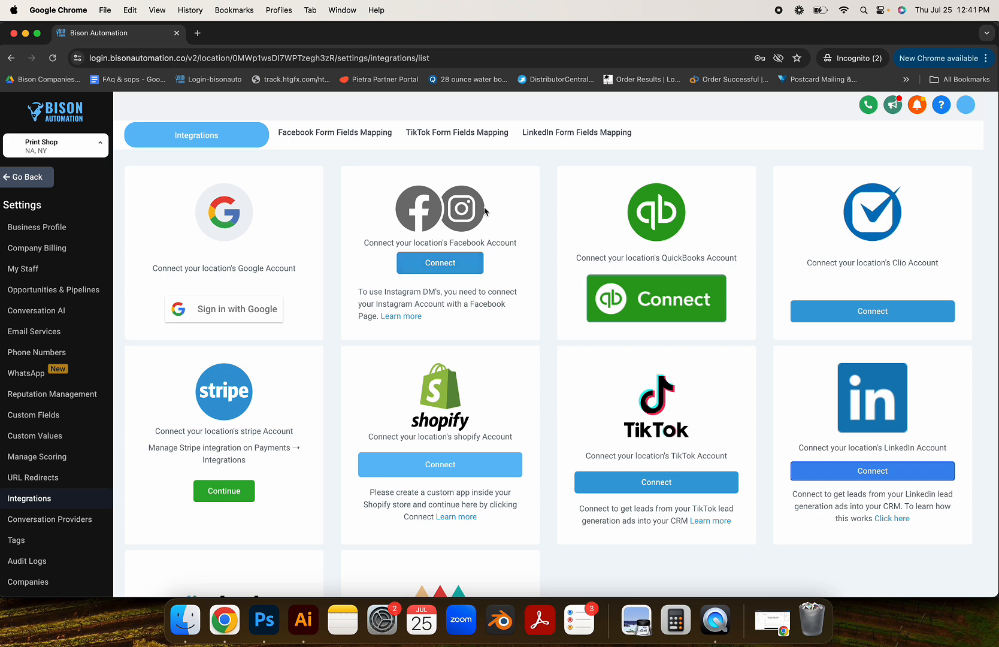
# Step: View the Facebook and QuickBooks account connection windows, closing each without logging in
pyautogui.click(461, 267)
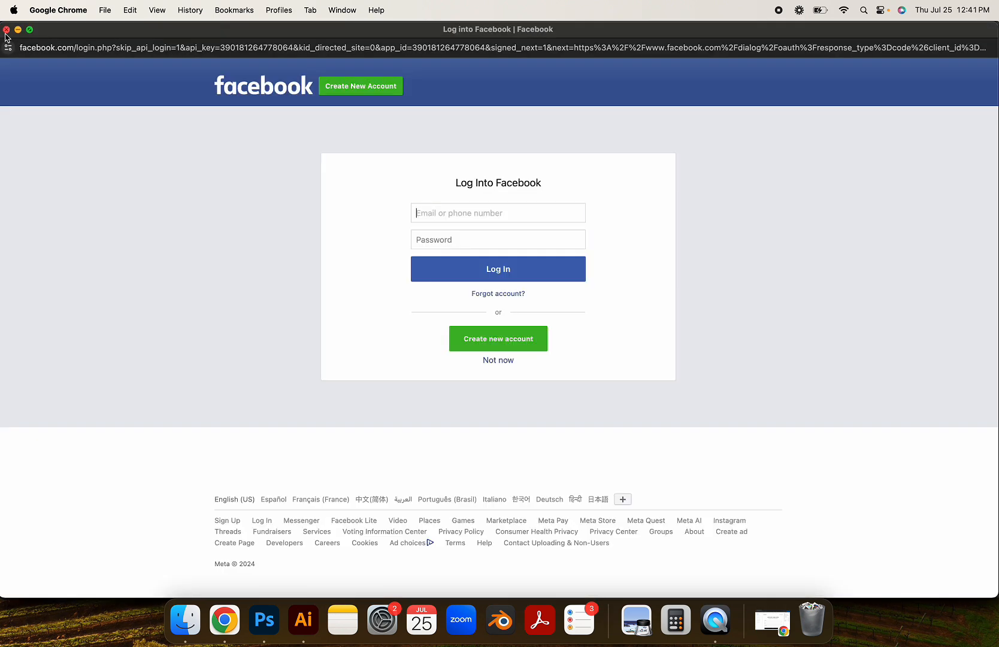
pyautogui.click(6, 29)
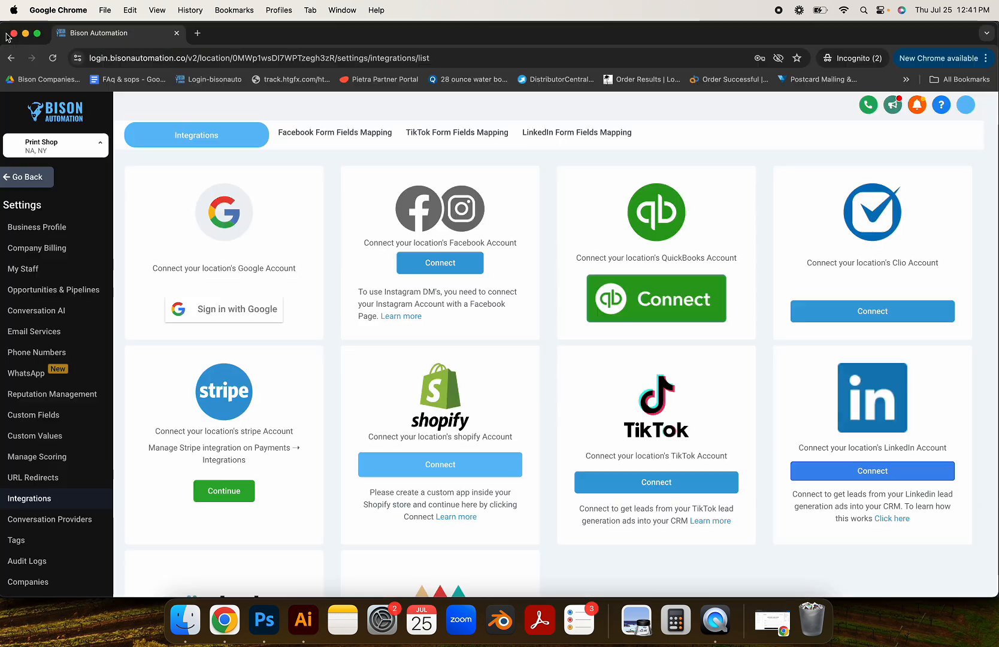
pyautogui.click(695, 303)
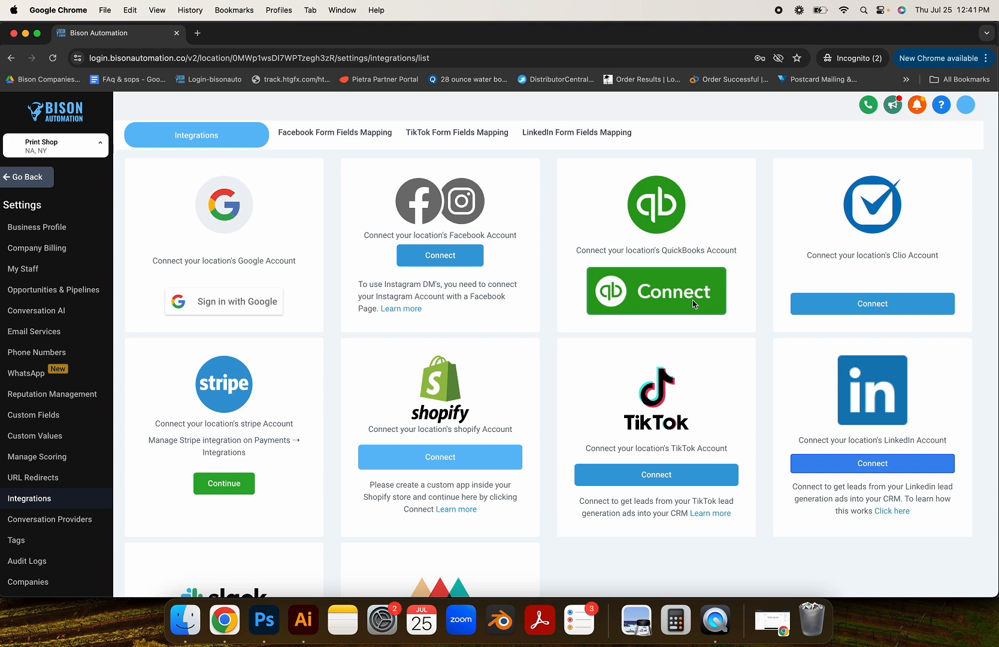
pyautogui.click(6, 29)
# Step: Continue to the Stripe payment integration, view its connection page and go back without connecting
pyautogui.scroll(-3, 776, 450)
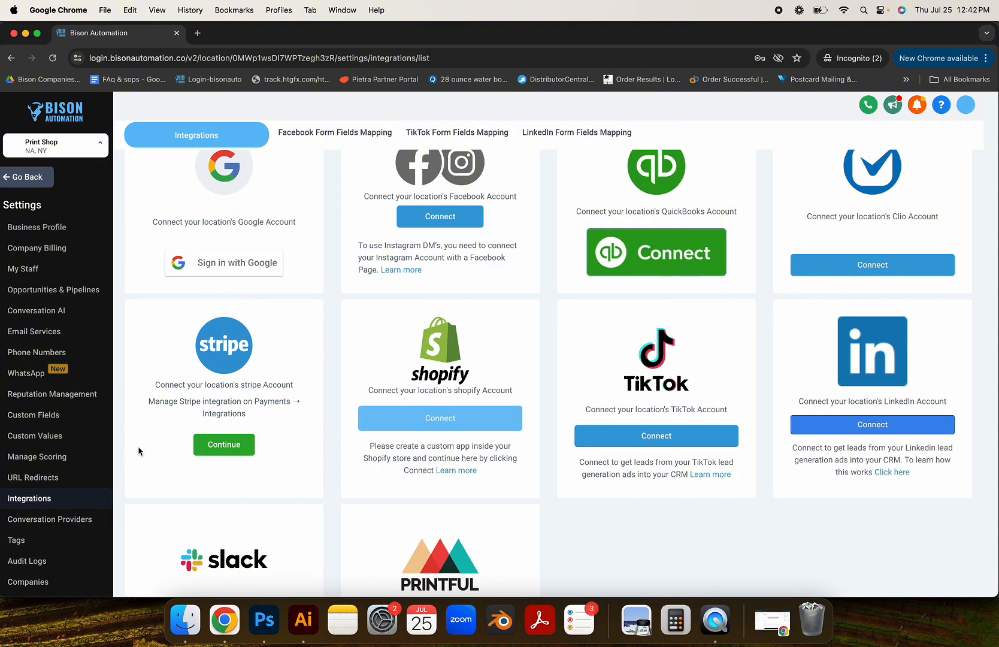
pyautogui.click(242, 446)
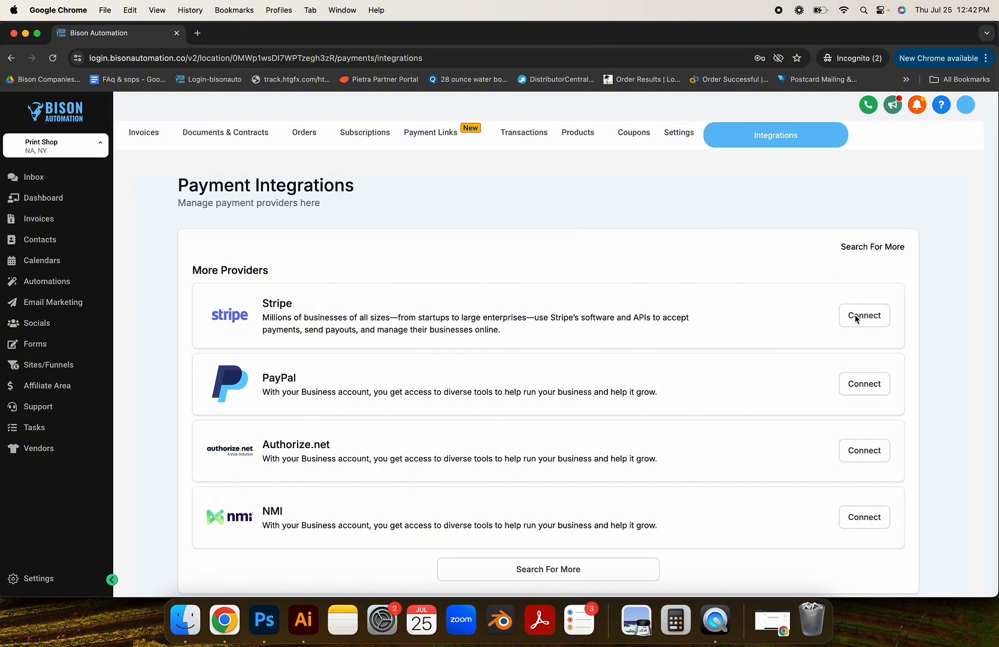
pyautogui.click(857, 316)
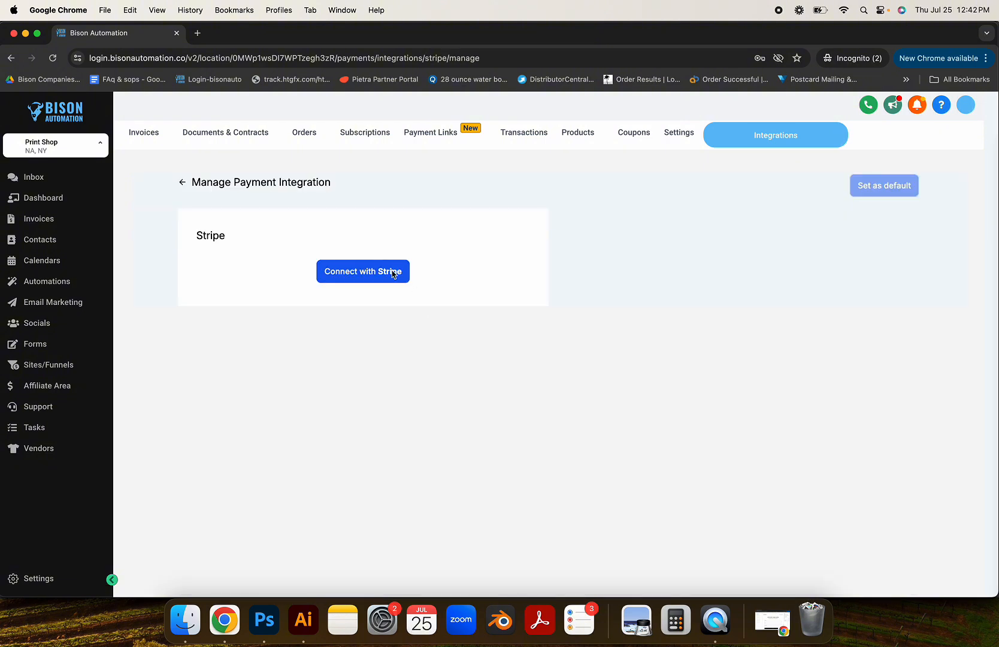
pyautogui.click(11, 58)
pyautogui.click(11, 58)
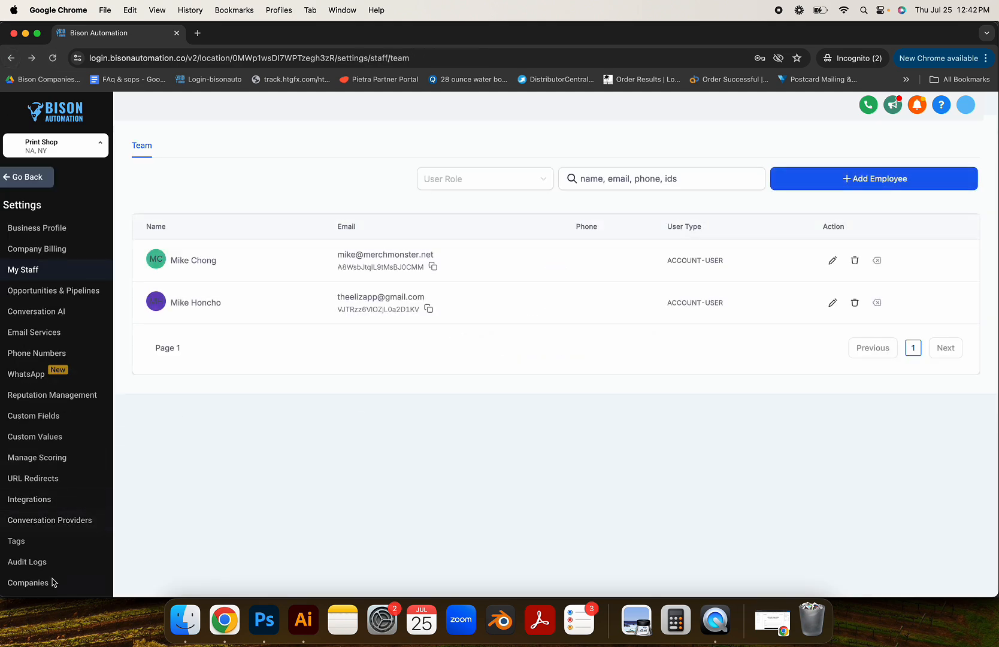
# Step: Reopen Integrations and examine the Shopify, TikTok, LinkedIn, Slack and Printful options, including the Slack notification description
pyautogui.click(52, 506)
pyautogui.scroll(-5, 420, 350)
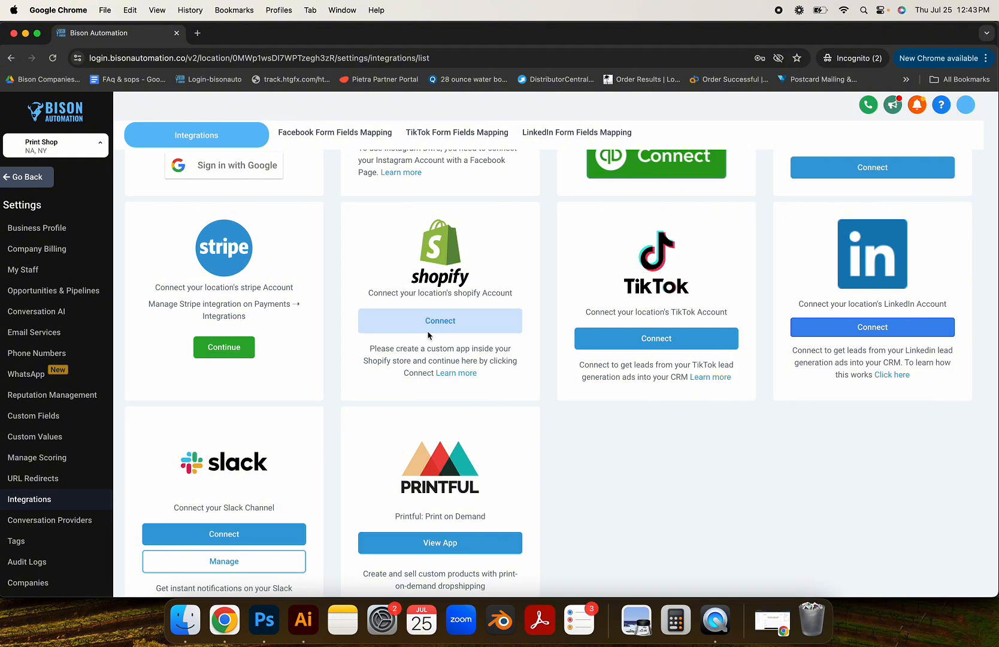
pyautogui.scroll(1, 479, 353)
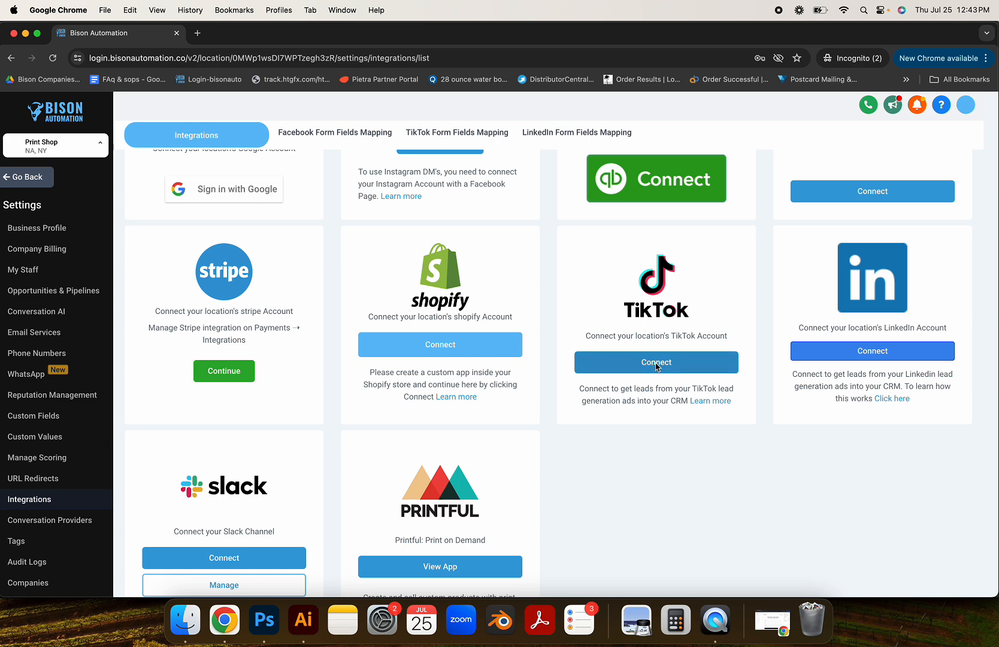
pyautogui.scroll(1, 656, 367)
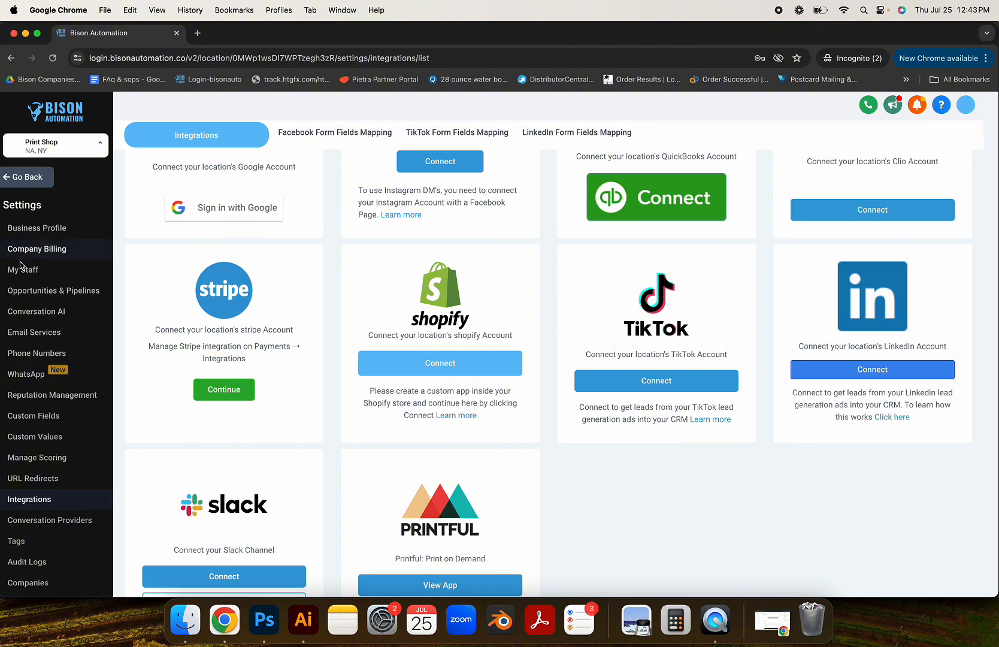
pyautogui.scroll(-3, 236, 404)
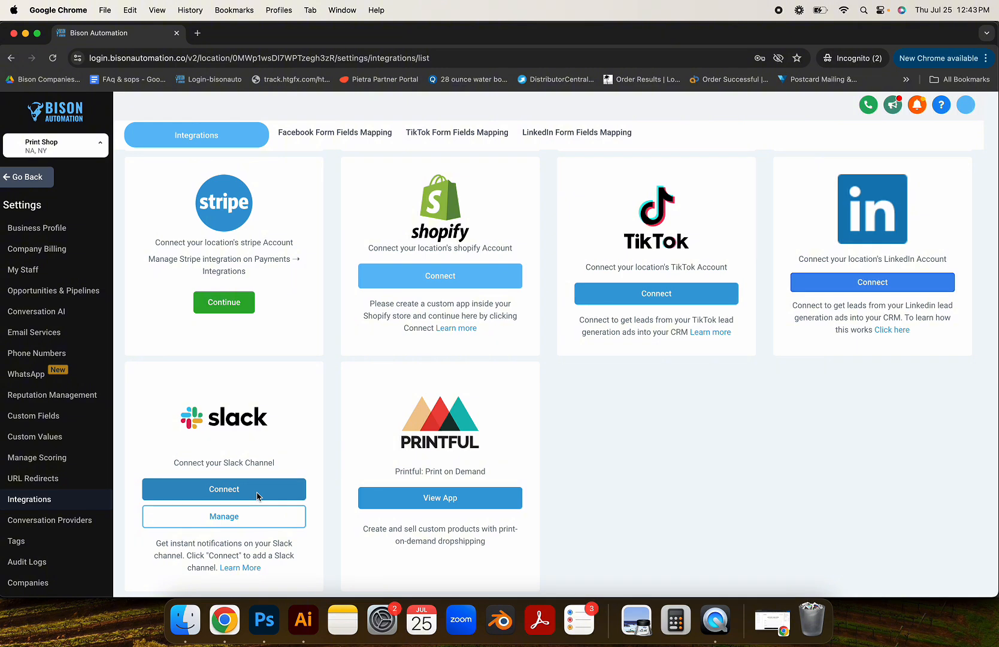
pyautogui.moveTo(167, 546); pyautogui.dragTo(331, 560)
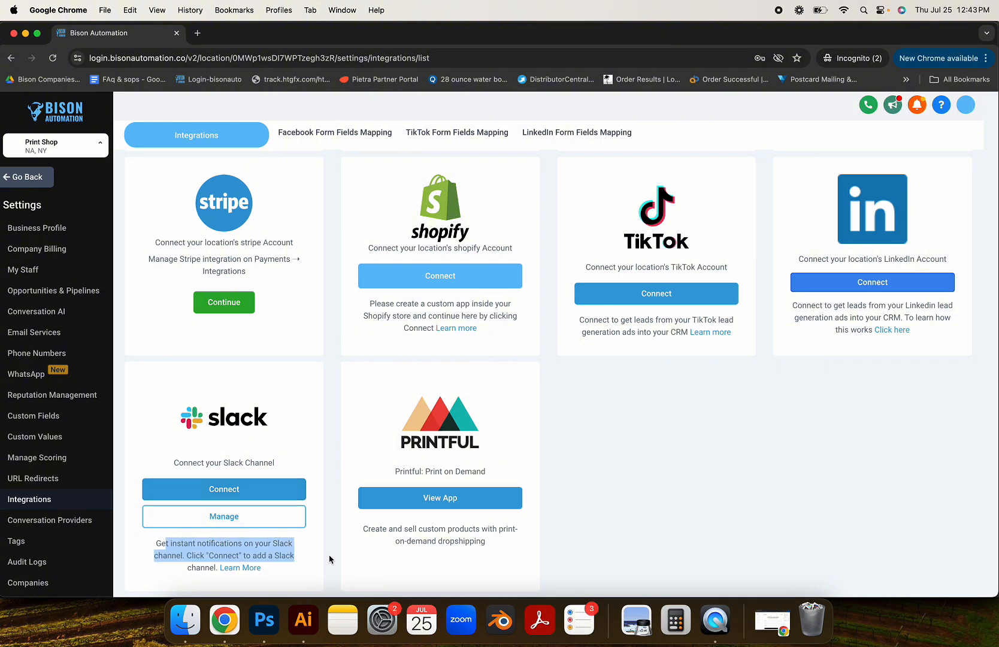
pyautogui.click(287, 555)
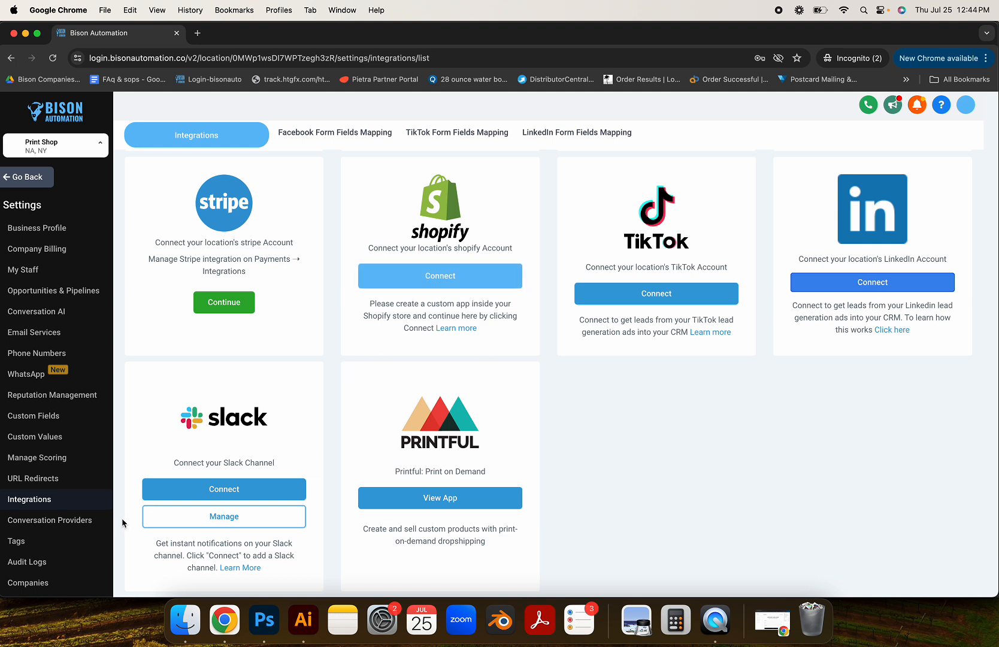
# Step: Open Email Services, dismiss the dedicated sending domain notification and examine the default SMTP provider's domain
pyautogui.click(60, 333)
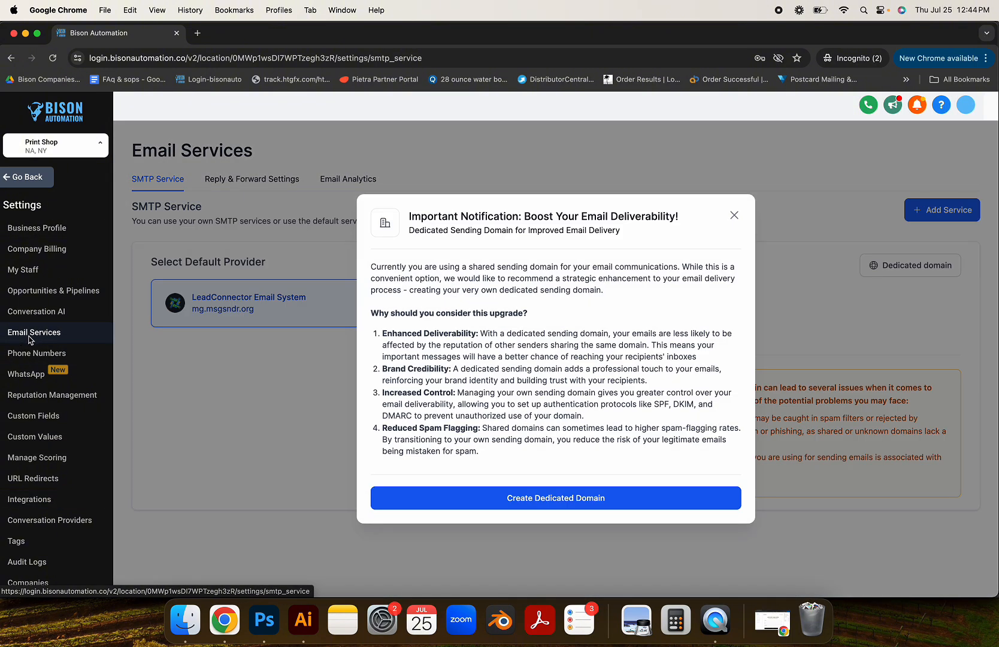
pyautogui.click(734, 216)
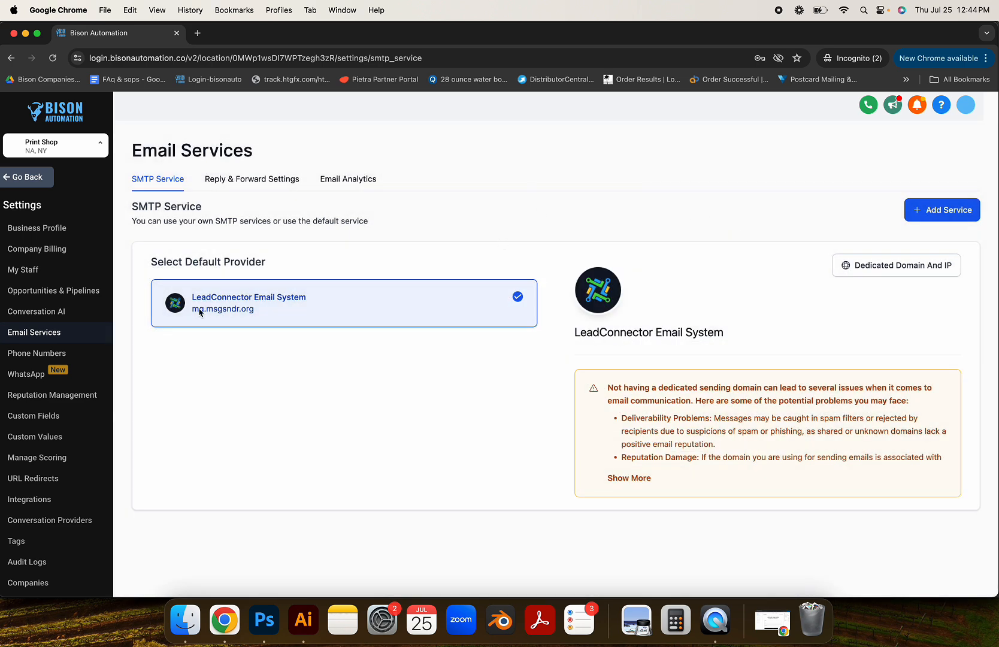
pyautogui.moveTo(191, 314); pyautogui.dragTo(269, 318)
pyautogui.click(276, 318)
# Step: Start adding an email service with Other as the SMTP provider and review its server, port and login fields
pyautogui.click(931, 210)
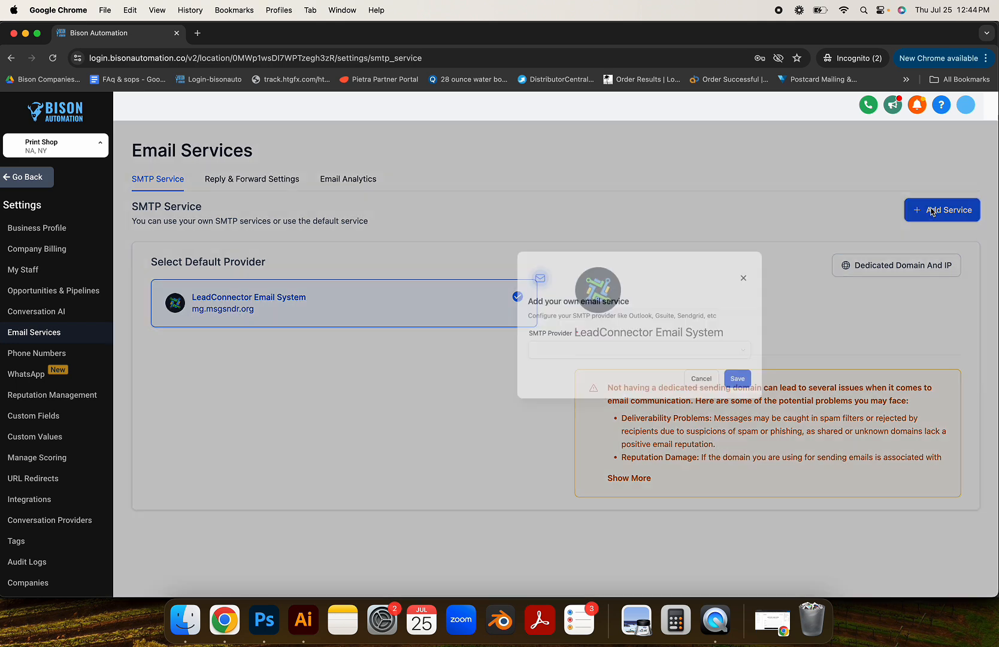
pyautogui.click(593, 388)
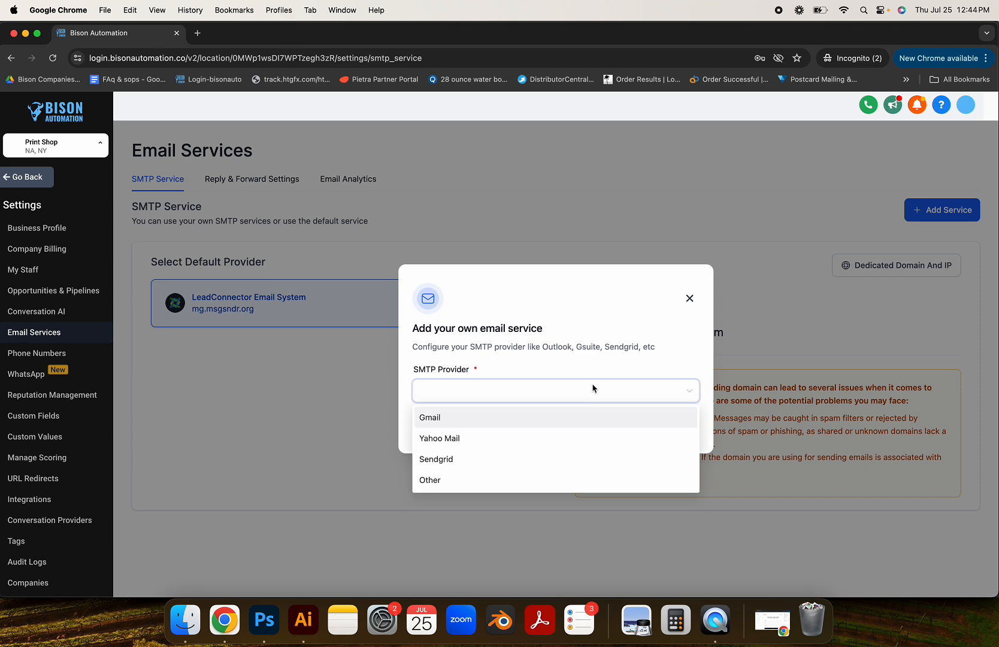
pyautogui.click(450, 481)
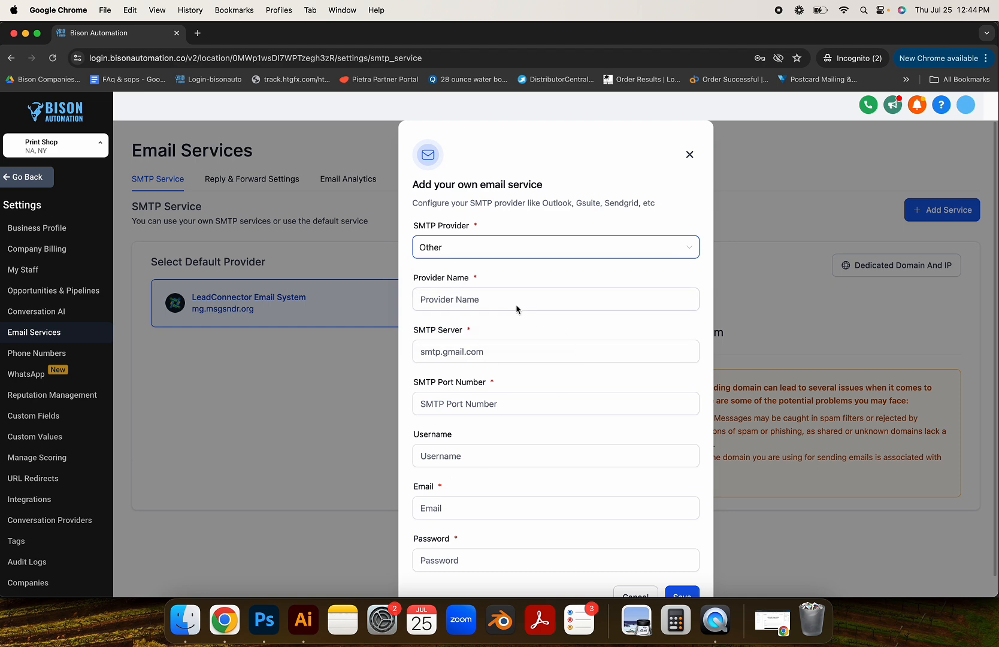
pyautogui.click(462, 305)
pyautogui.scroll(-1, 467, 479)
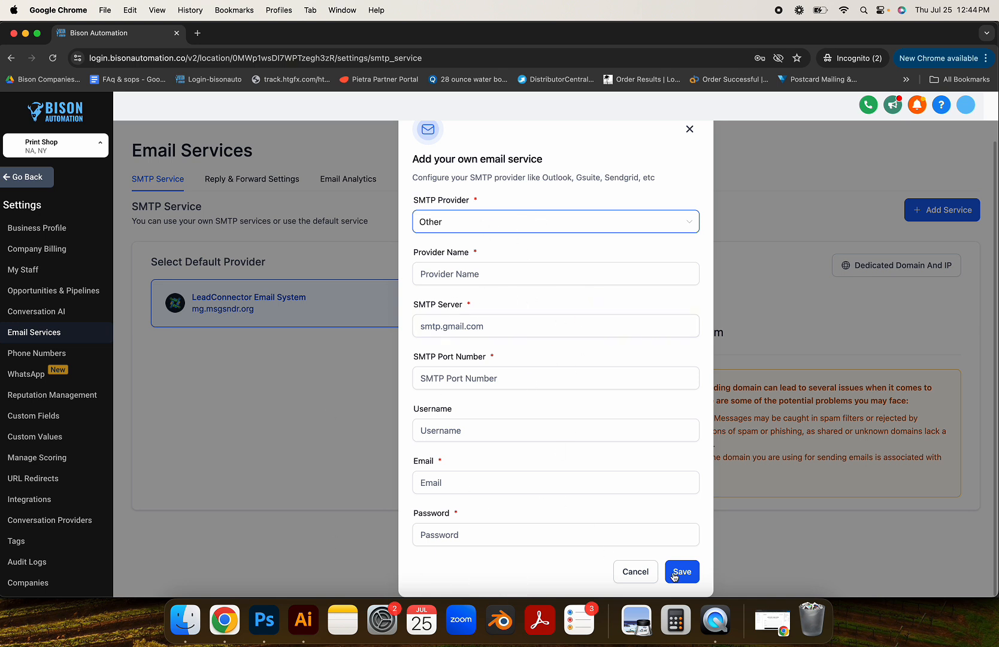
# Step: Switch the new email service's SMTP provider to Gmail and inspect its Email and Password fields, leaving them empty
pyautogui.click(608, 216)
pyautogui.click(604, 247)
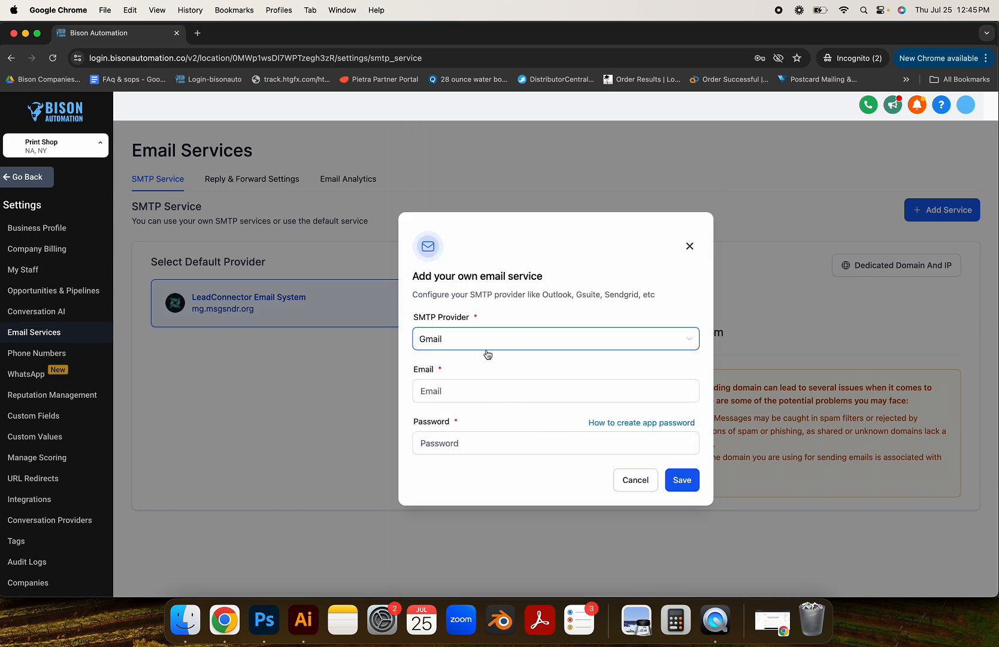
pyautogui.click(443, 392)
pyautogui.click(473, 447)
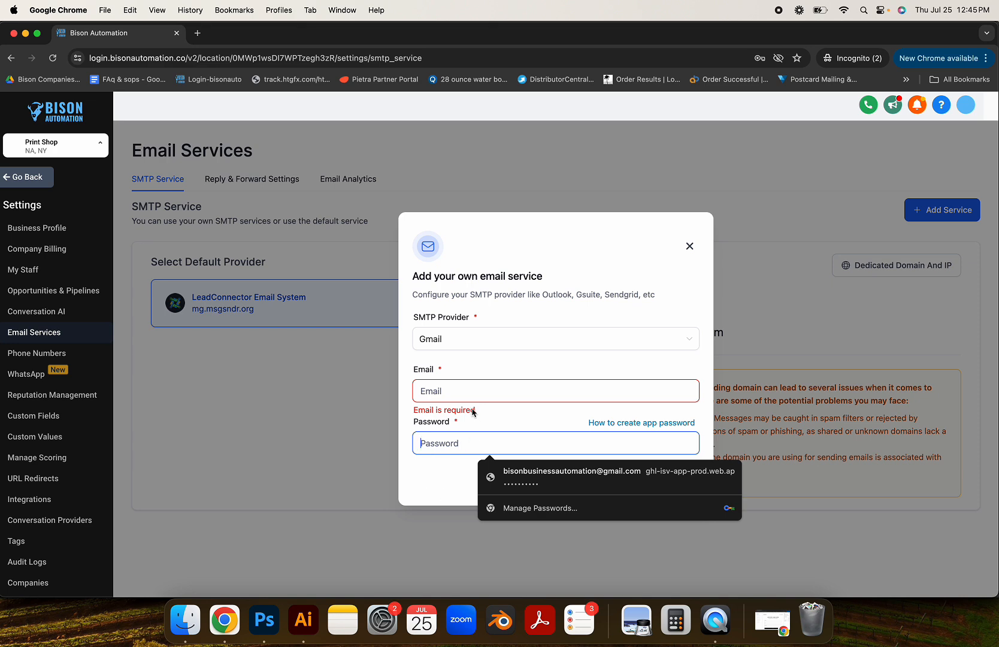
pyautogui.click(576, 422)
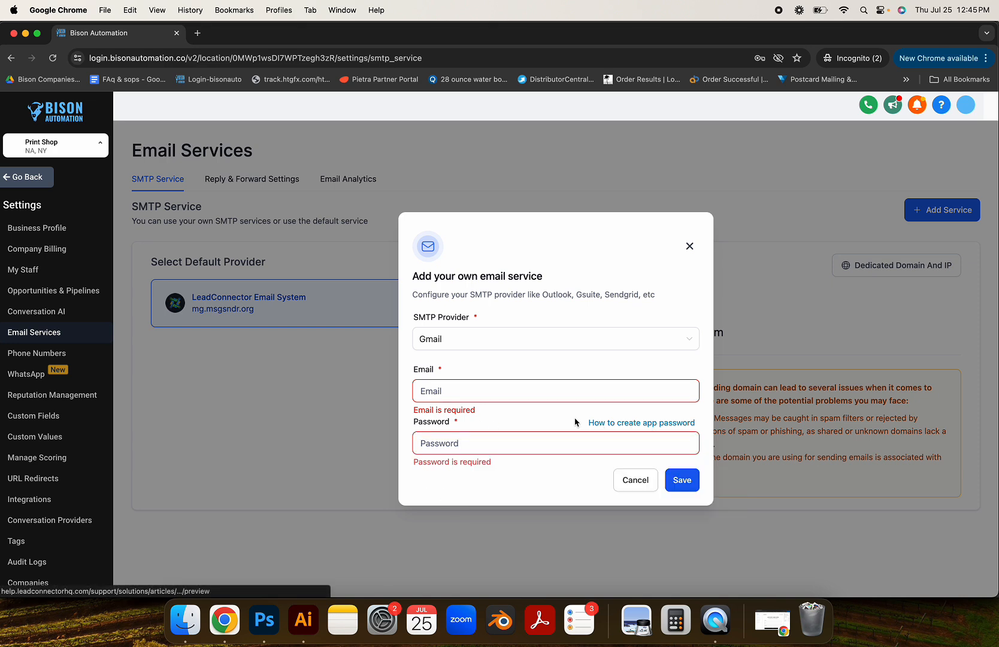
# Step: Check the Gmail app password help and the required Email and Password fields, closing the new email service form without saving
pyautogui.click(619, 424)
pyautogui.click(314, 34)
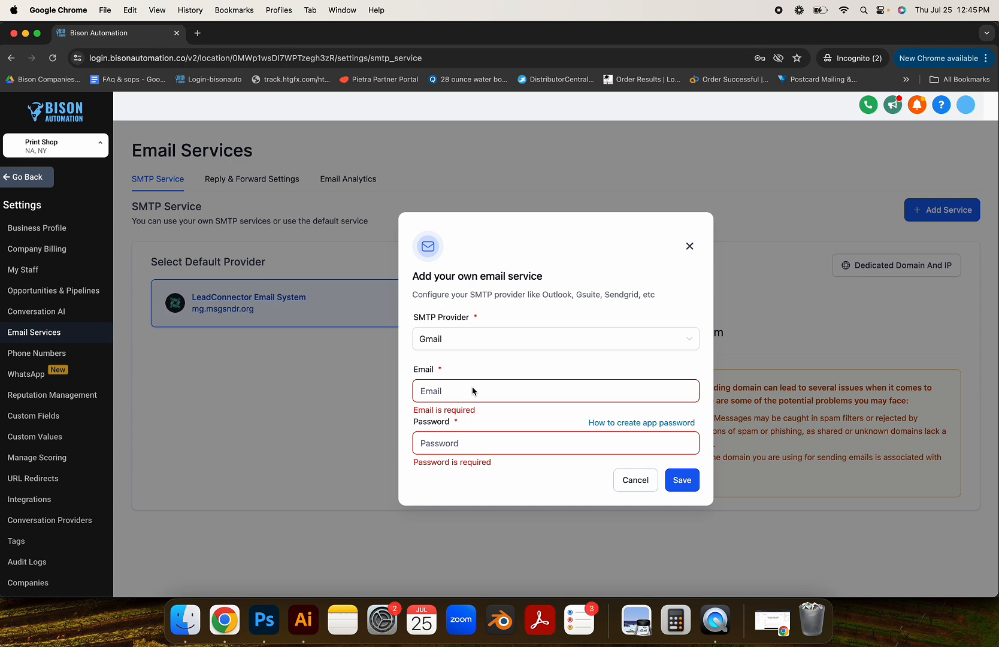
pyautogui.click(428, 443)
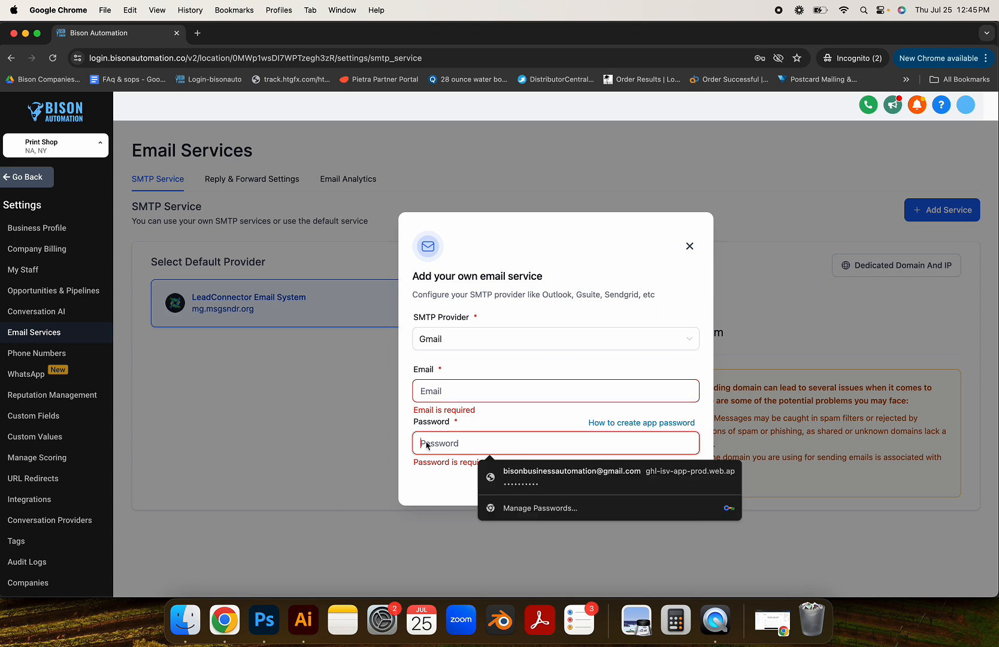
pyautogui.click(711, 359)
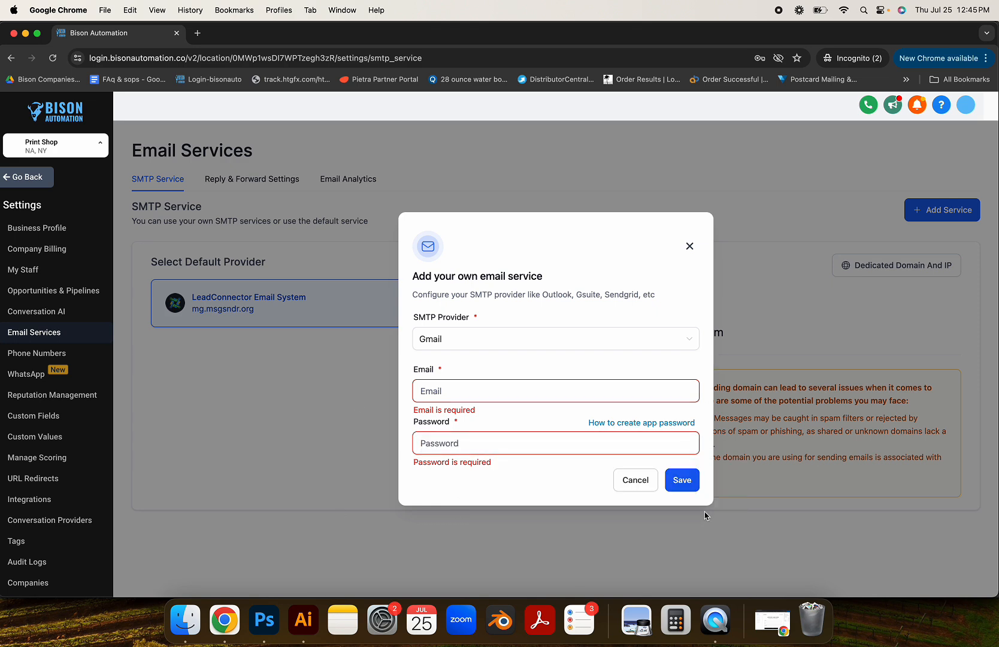
pyautogui.click(692, 480)
pyautogui.click(688, 248)
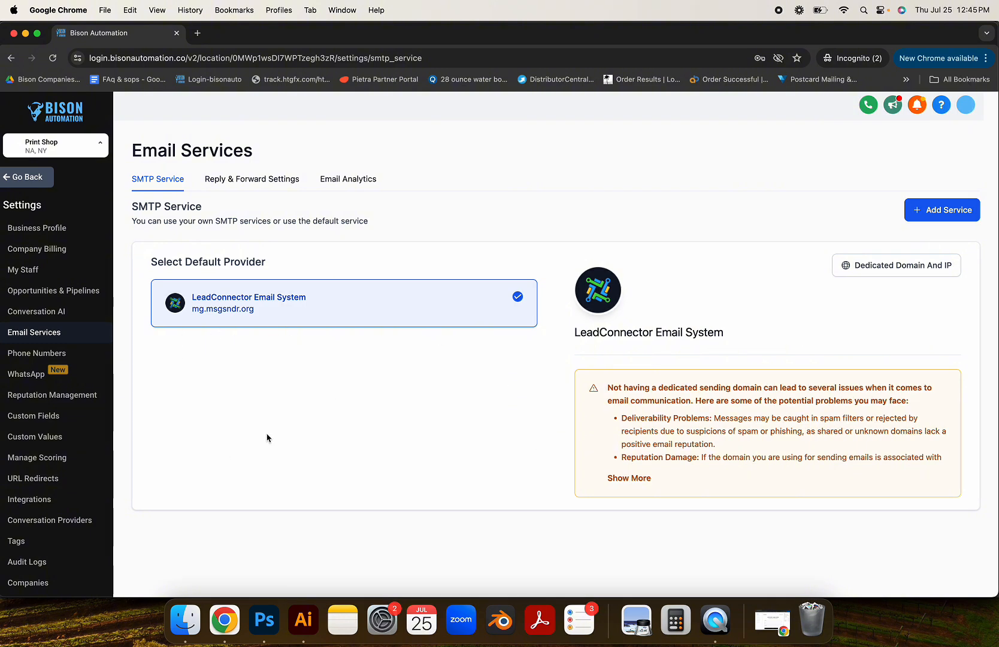
# Step: Review the Reply & Forward Settings and Email Analytics sections of Email Services, returning to SMTP Service
pyautogui.click(267, 186)
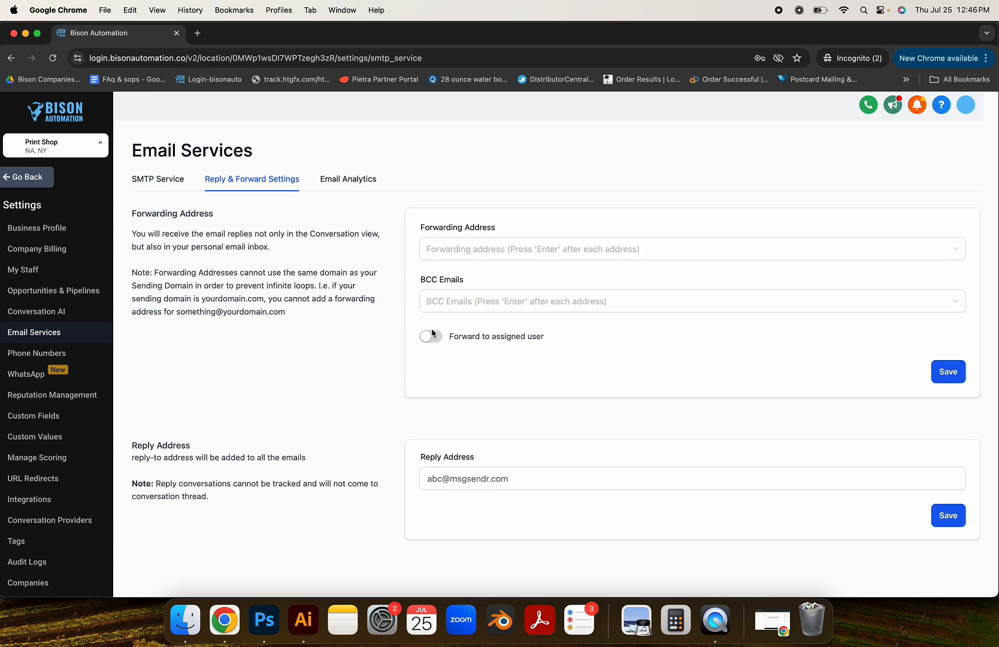
pyautogui.click(478, 251)
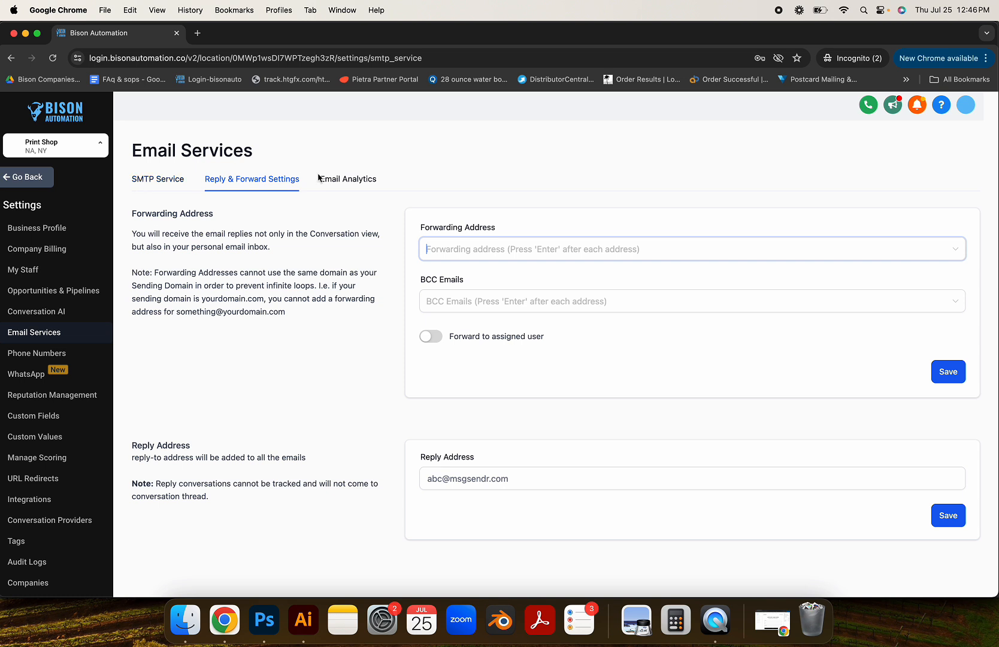
pyautogui.click(346, 181)
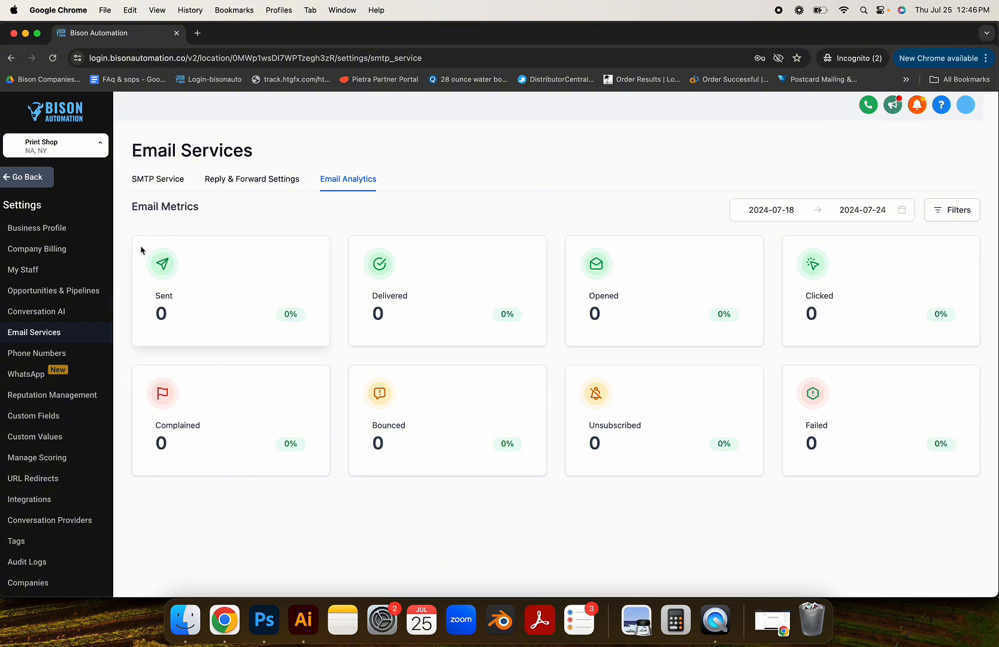
pyautogui.click(172, 179)
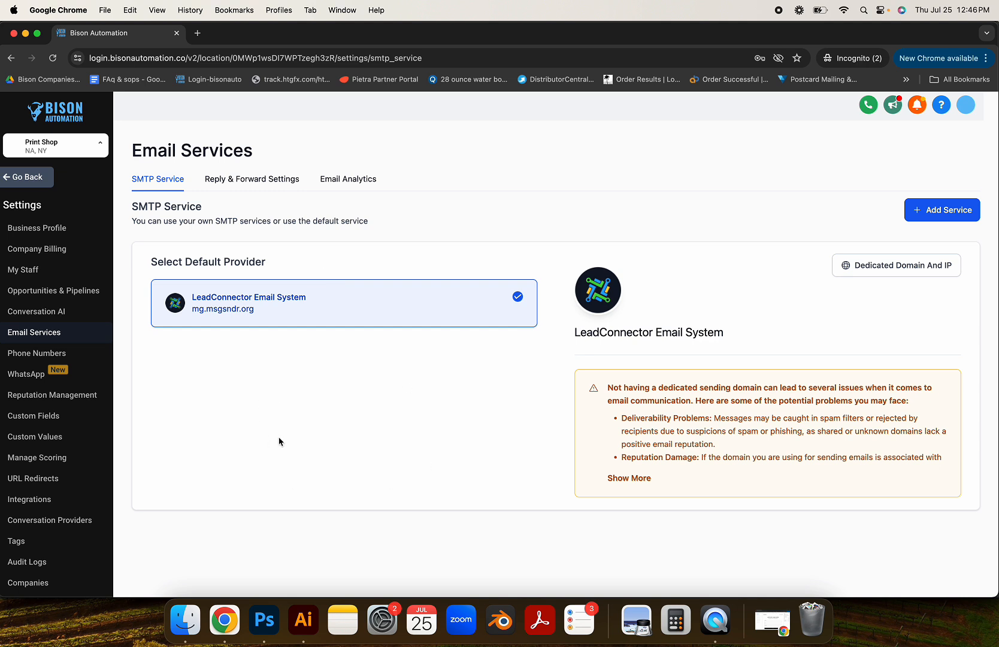
# Step: Open Phone Numbers, view the United States numbers offered for purchase without buying, and examine the existing local number
pyautogui.click(36, 354)
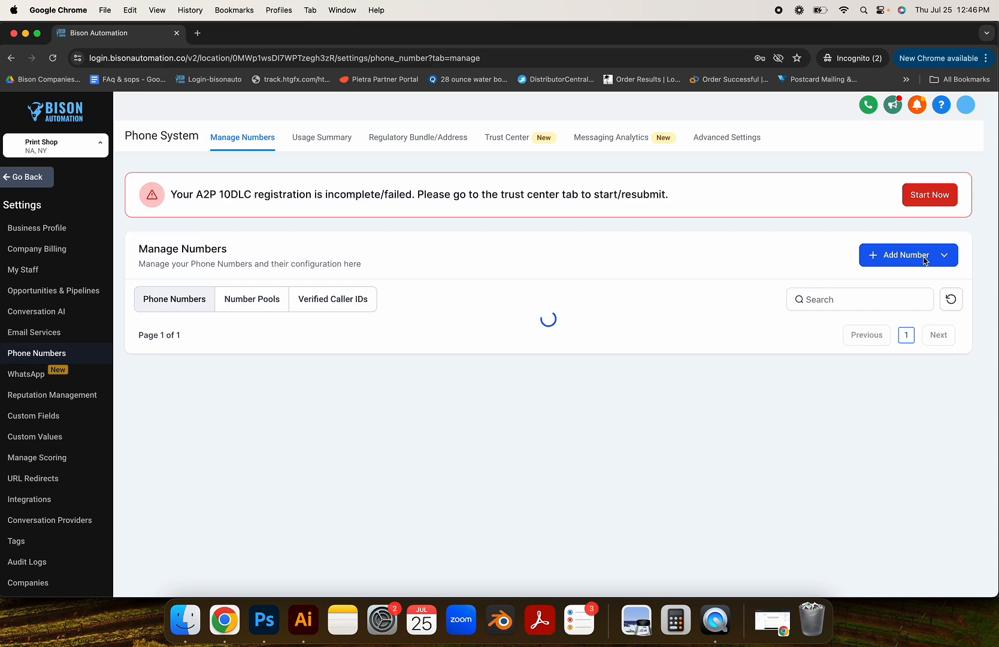
pyautogui.click(914, 256)
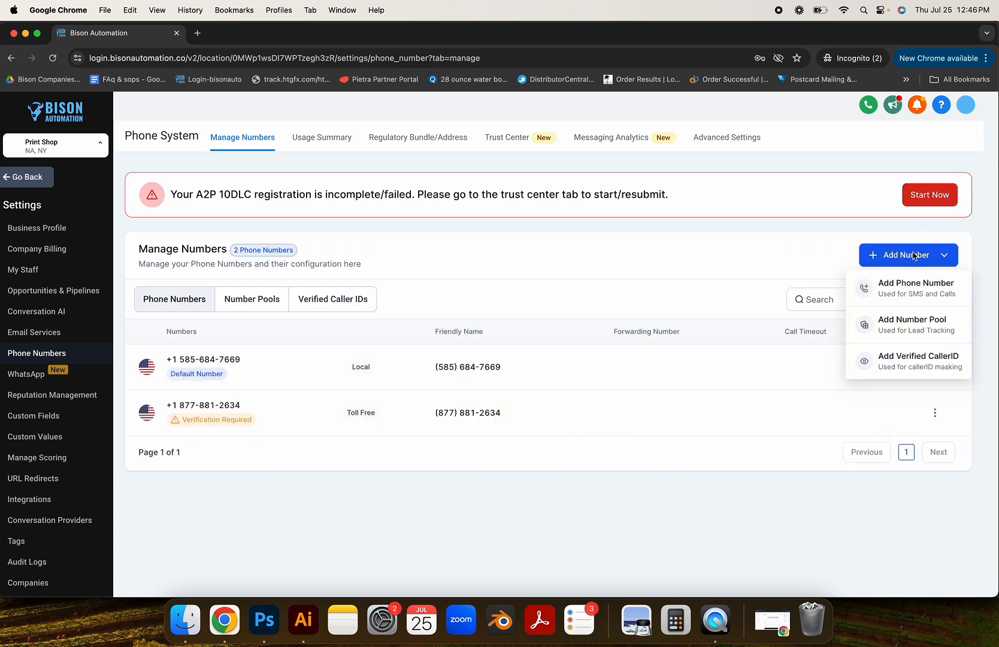
pyautogui.click(911, 291)
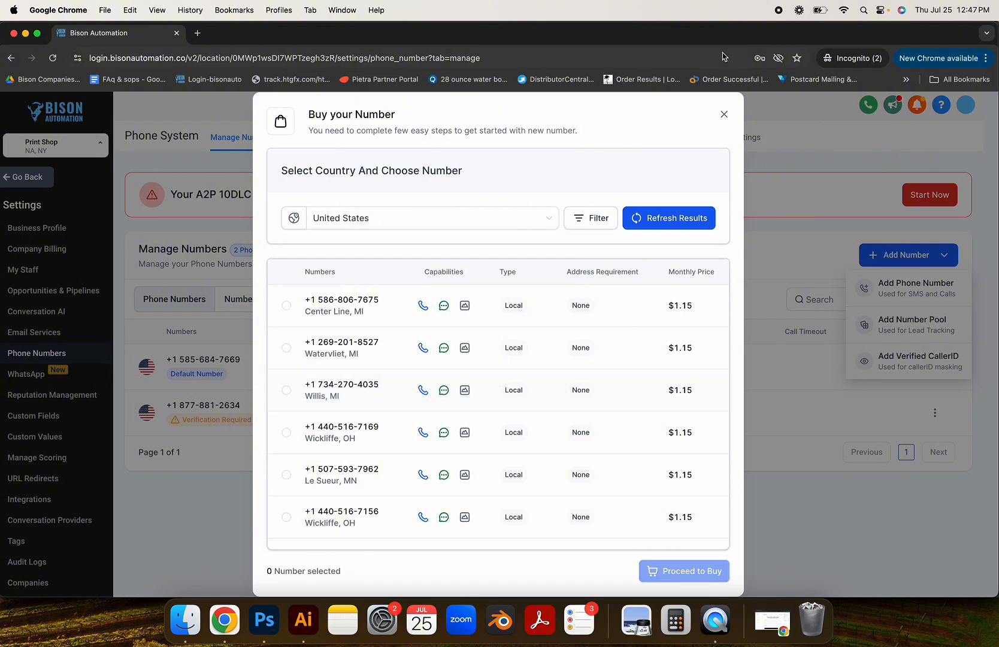
pyautogui.click(723, 115)
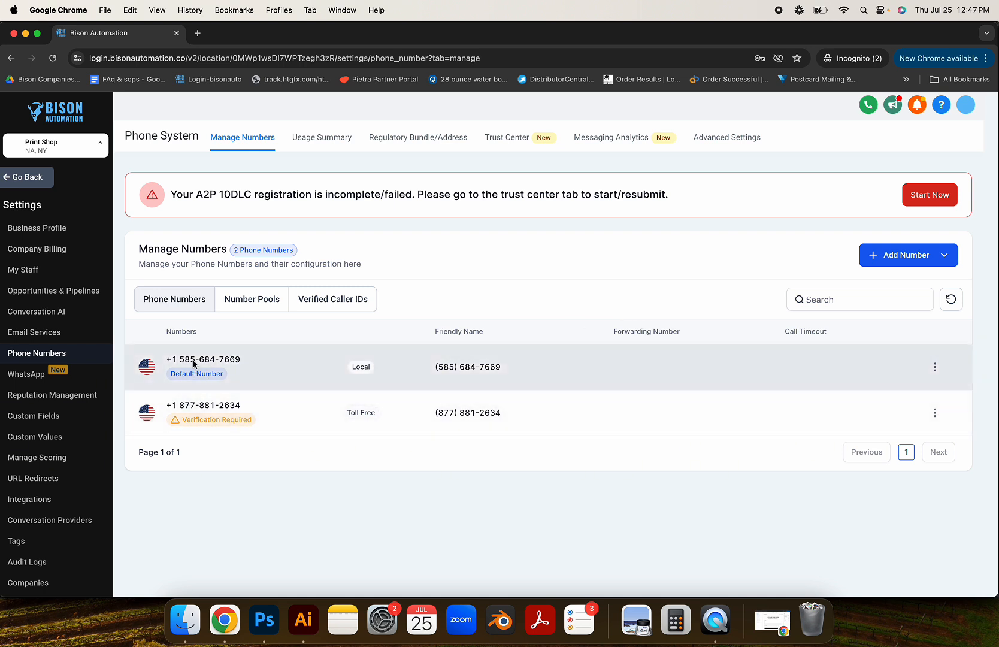
pyautogui.moveTo(180, 360); pyautogui.dragTo(247, 367)
pyautogui.click(213, 450)
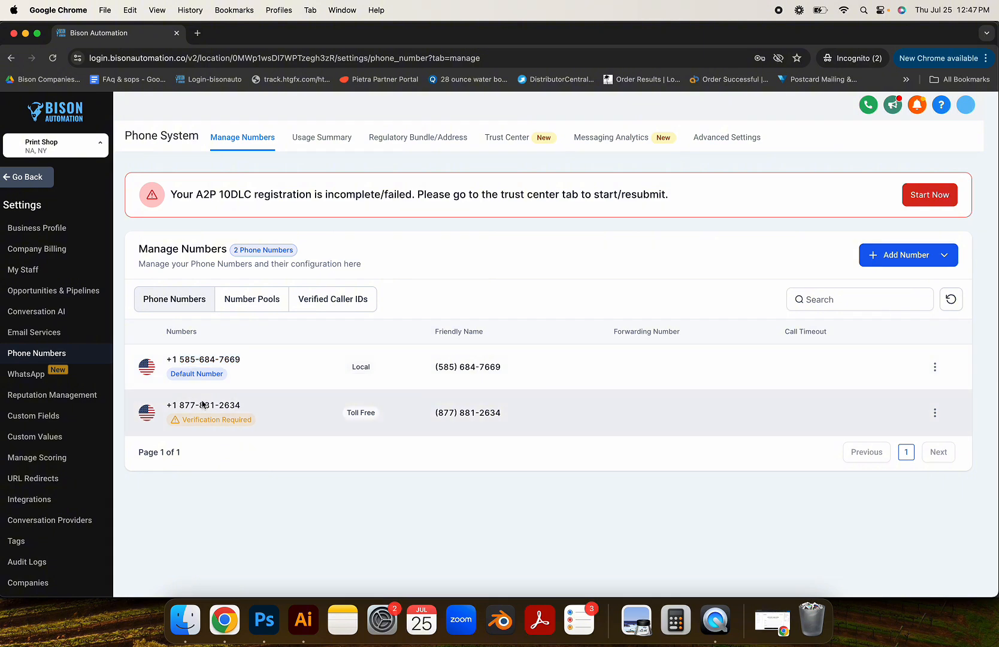
# Step: Reopen the phone number purchase list and filter out Local numbers so only Toll Free ones are listed
pyautogui.click(924, 256)
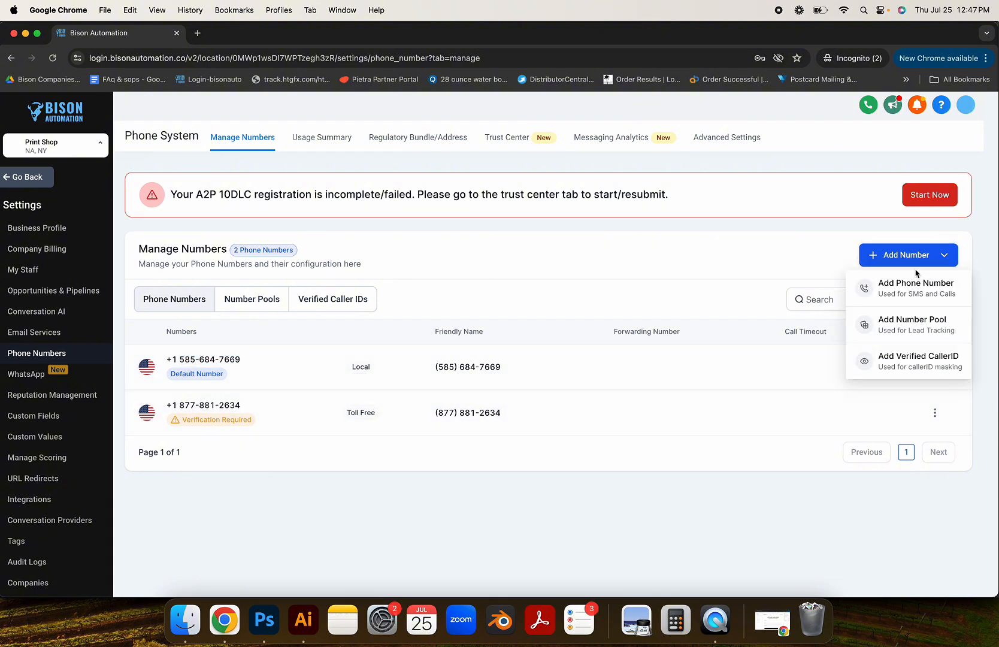
pyautogui.click(898, 285)
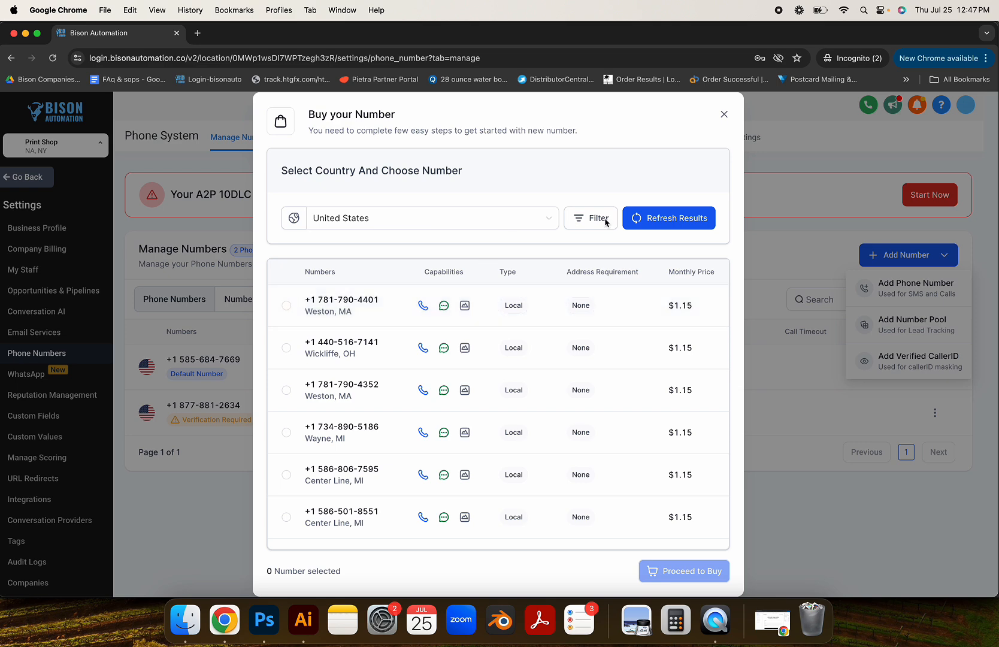
pyautogui.click(603, 218)
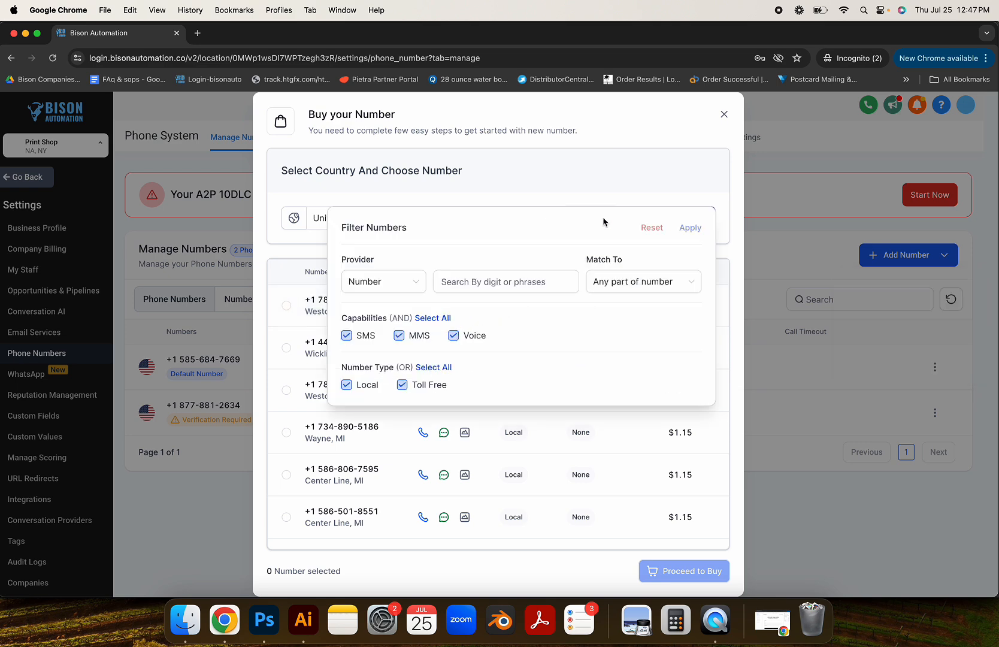
pyautogui.click(347, 385)
pyautogui.click(689, 228)
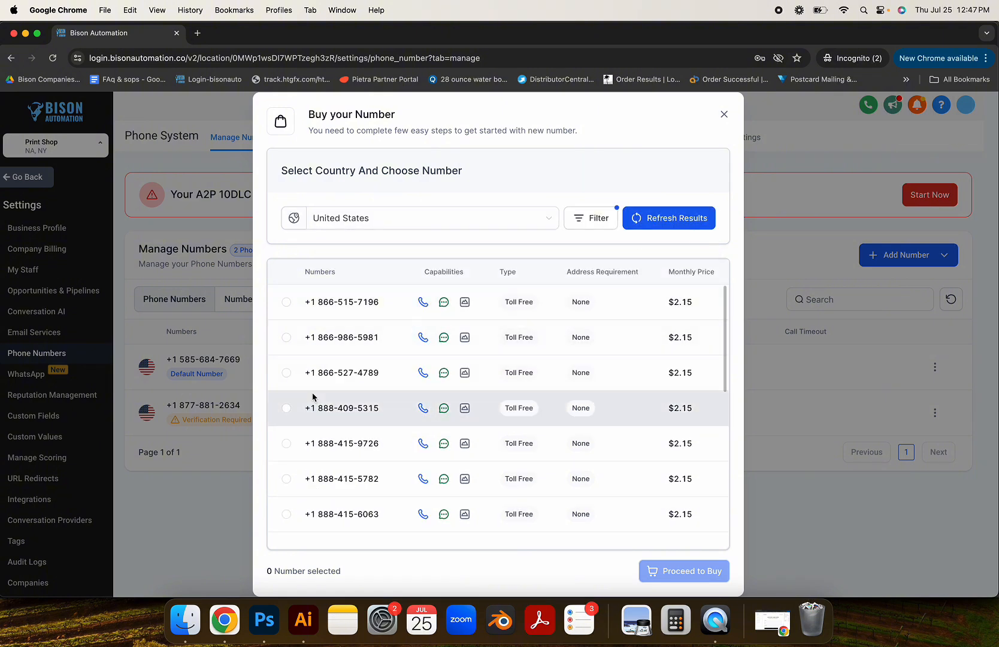
# Step: Select a toll-free number to inspect its monthly price, browse the other offers, and close the purchase dialog without buying
pyautogui.click(287, 479)
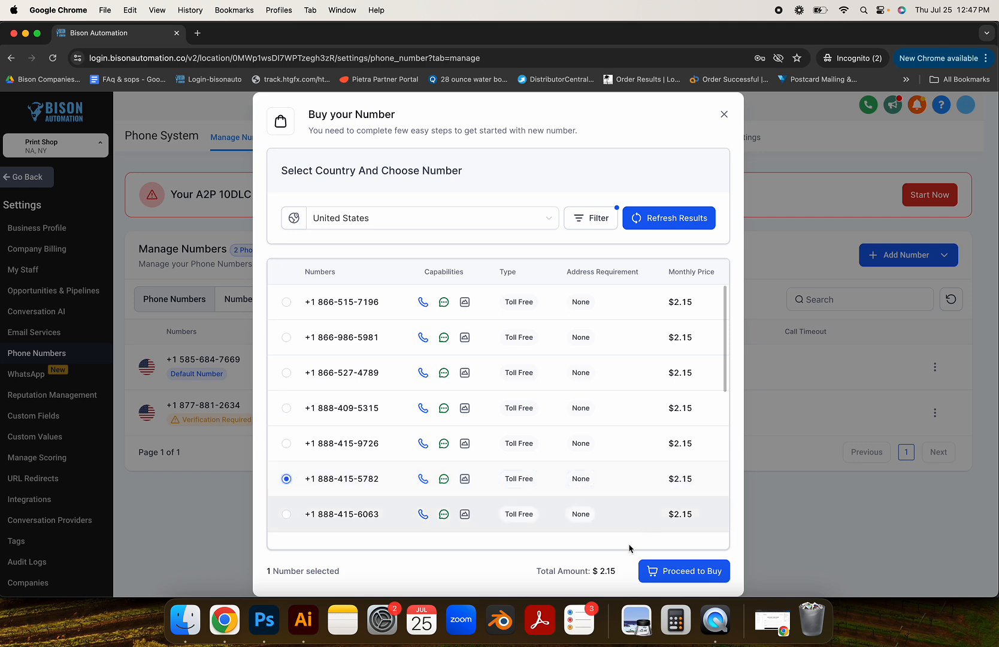
pyautogui.moveTo(664, 479); pyautogui.dragTo(695, 481)
pyautogui.click(694, 481)
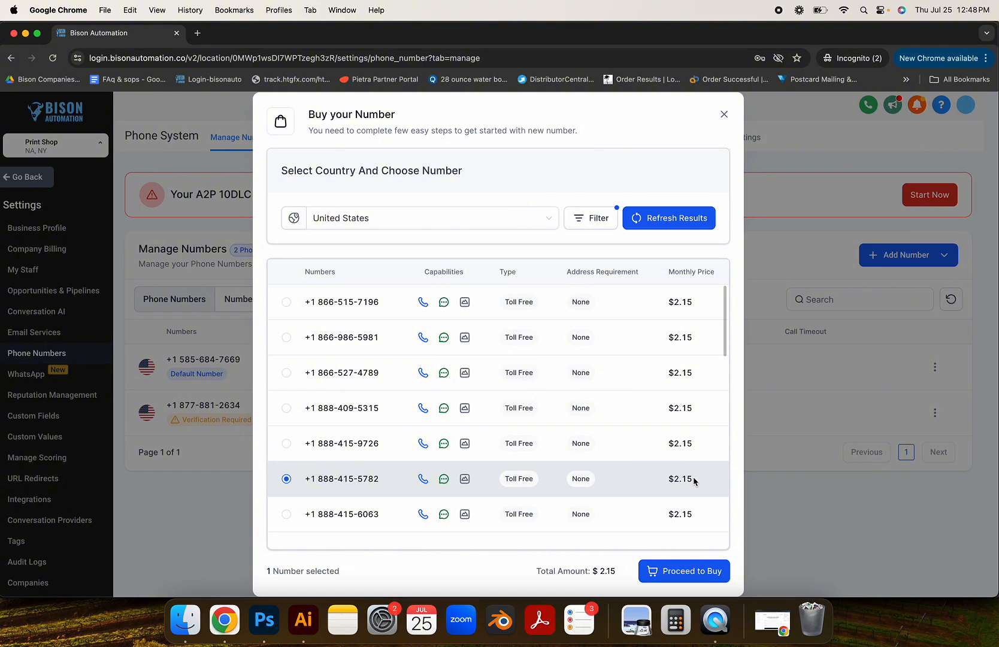
pyautogui.scroll(-10, 695, 479)
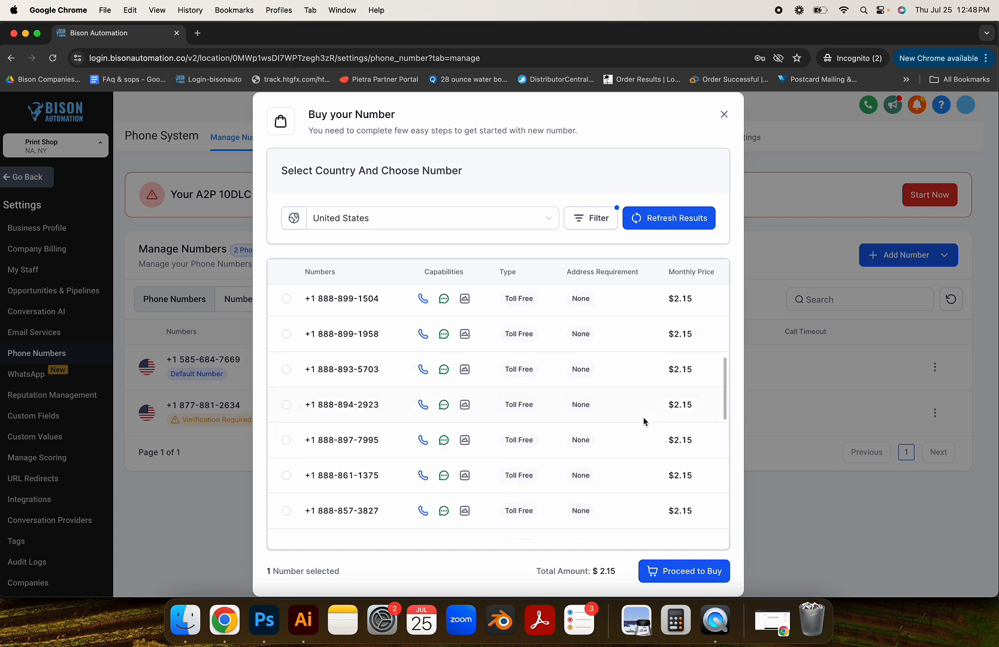
pyautogui.scroll(-10, 644, 421)
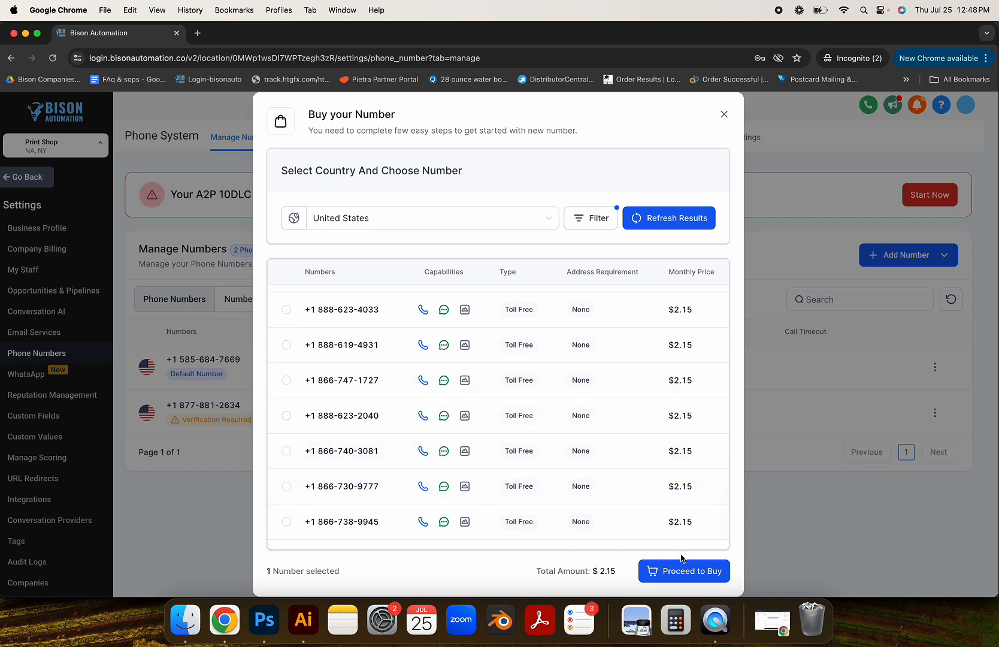
pyautogui.click(724, 115)
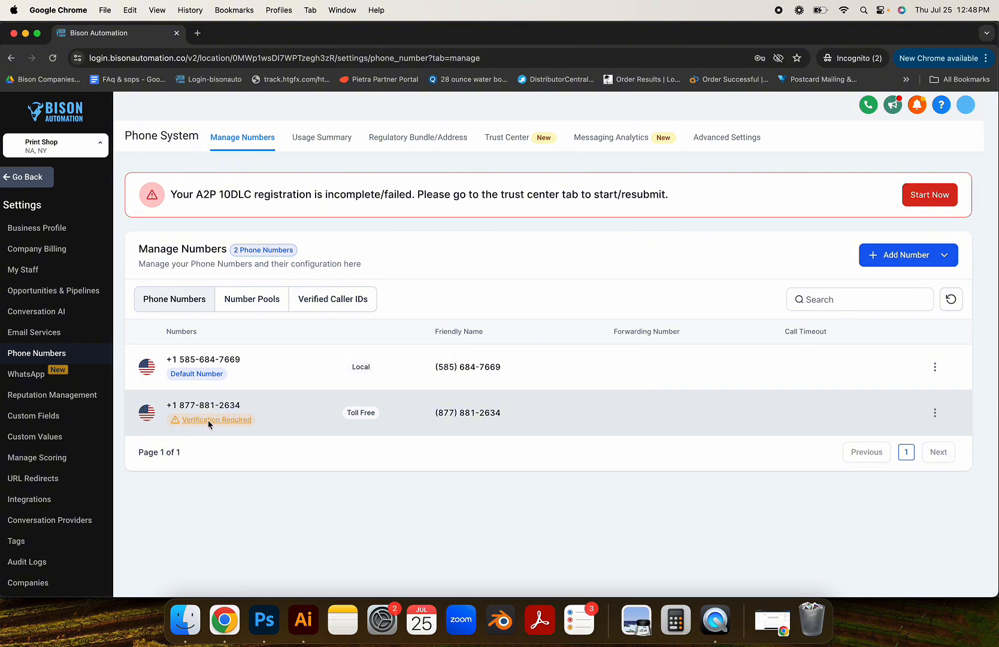
# Step: Open the toll-free number's messaging verification form and review its business and contact fields, closing it unfilled
pyautogui.click(208, 419)
pyautogui.click(333, 351)
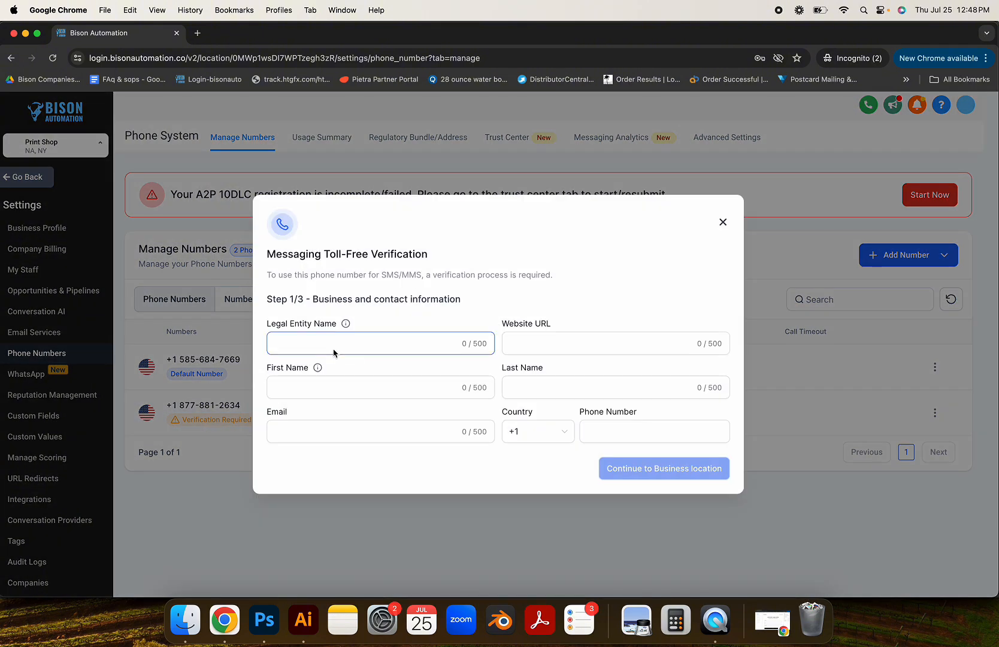
pyautogui.click(608, 364)
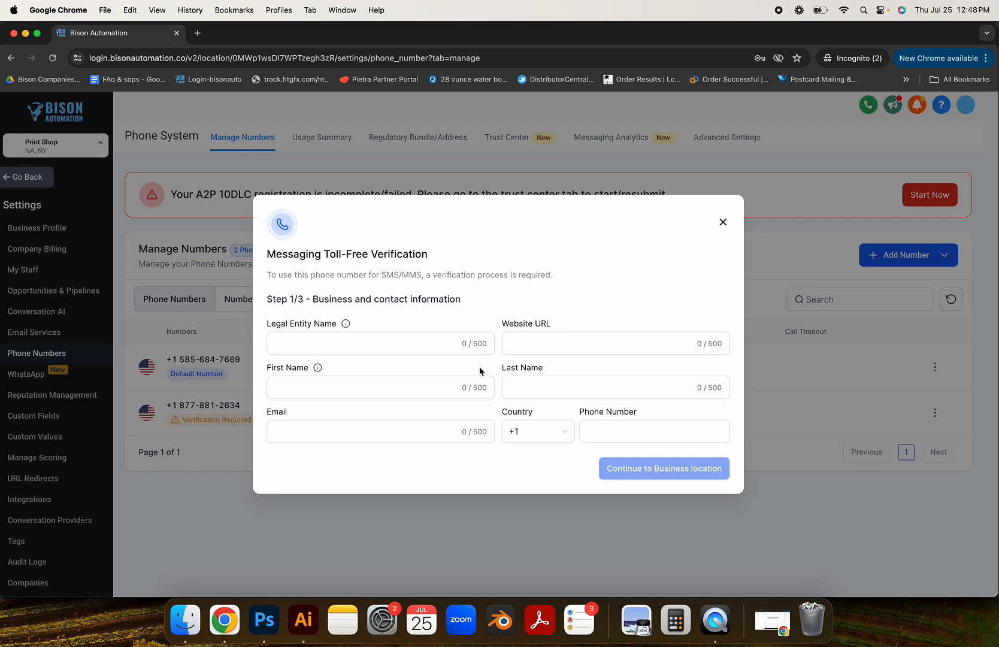
pyautogui.click(422, 349)
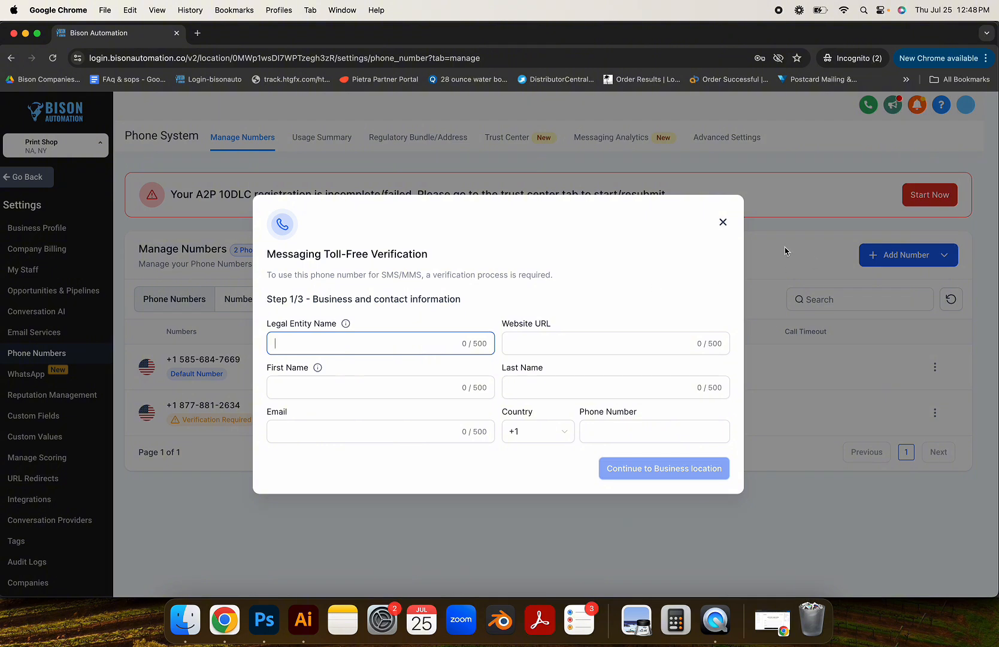
pyautogui.click(722, 222)
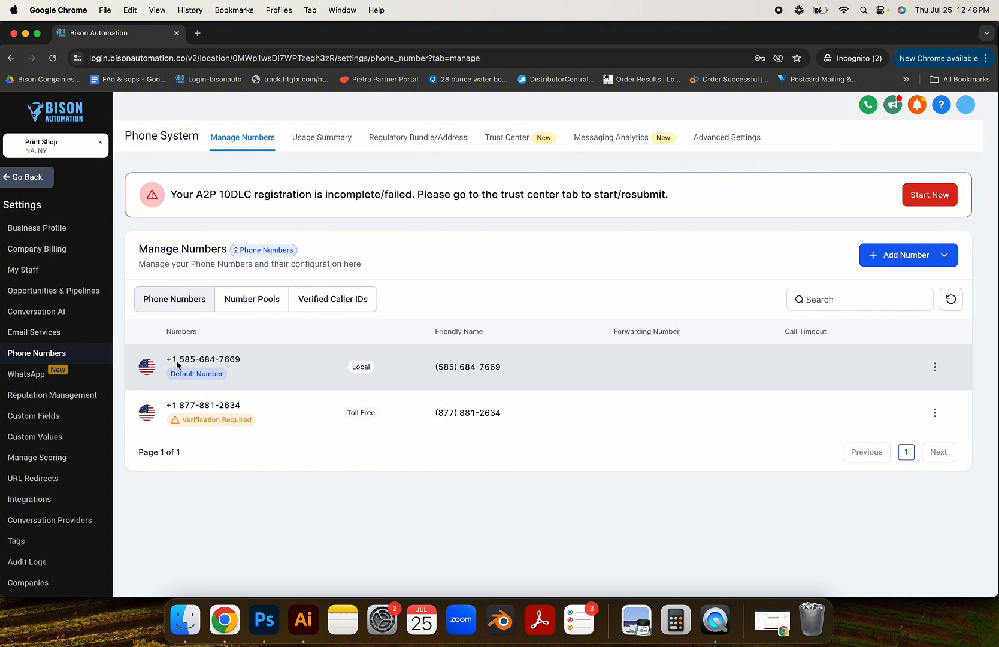
# Step: Examine the default local number and the A2P 10DLC registration notice, and briefly recheck the toll-free verification form
pyautogui.moveTo(180, 359); pyautogui.dragTo(260, 358)
pyautogui.click(259, 351)
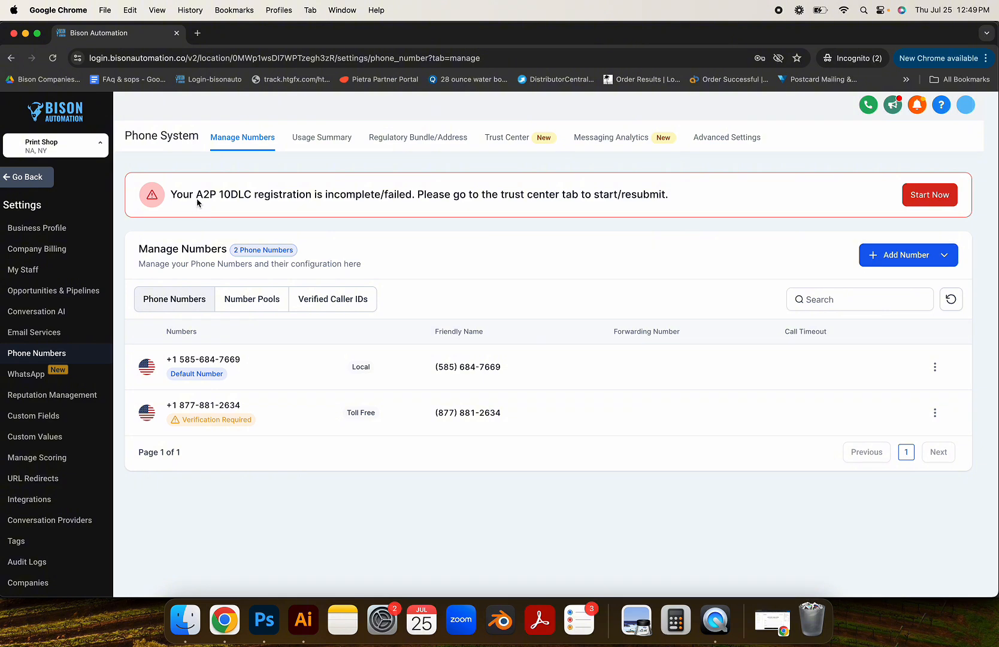
pyautogui.moveTo(196, 200); pyautogui.dragTo(206, 203)
pyautogui.click(212, 199)
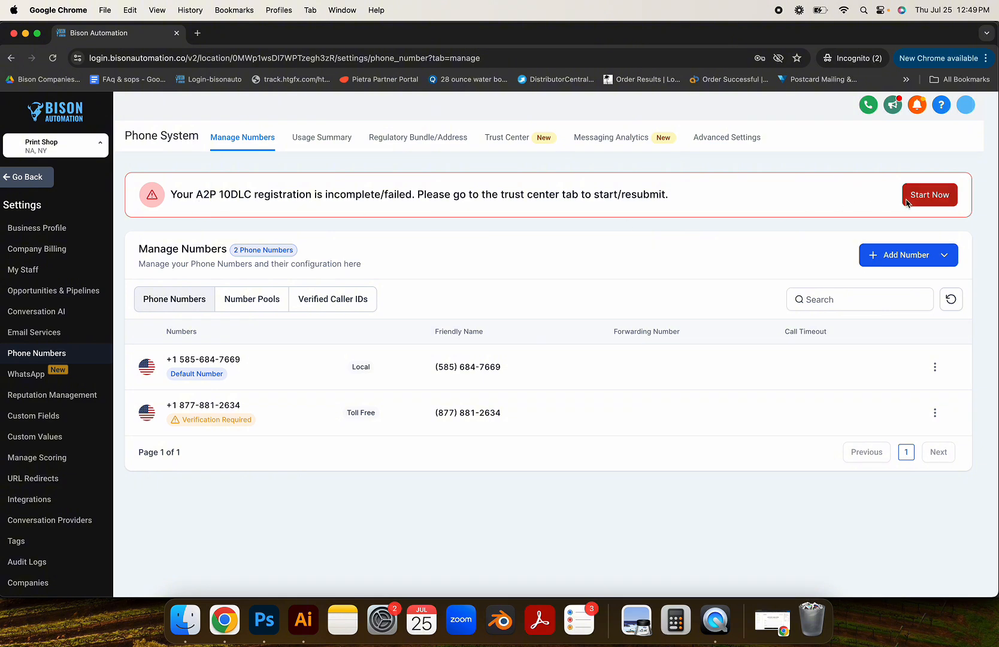
pyautogui.click(217, 420)
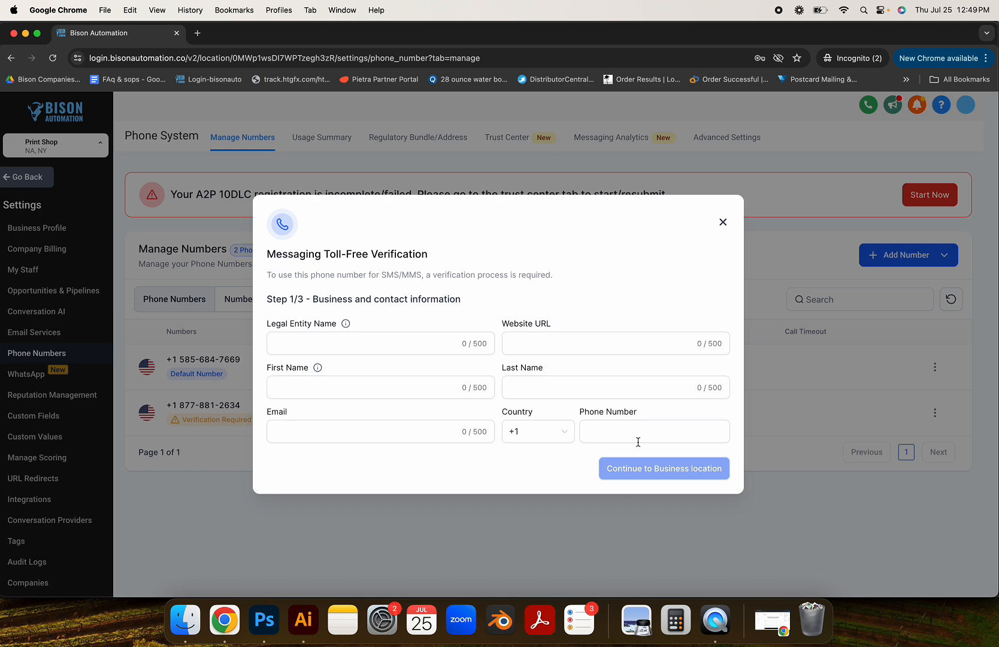
pyautogui.click(723, 223)
# Step: Open the Trust Center from the A2P 10DLC notice and examine the A2P Messaging brand, campaign and local number registration requirements
pyautogui.click(929, 195)
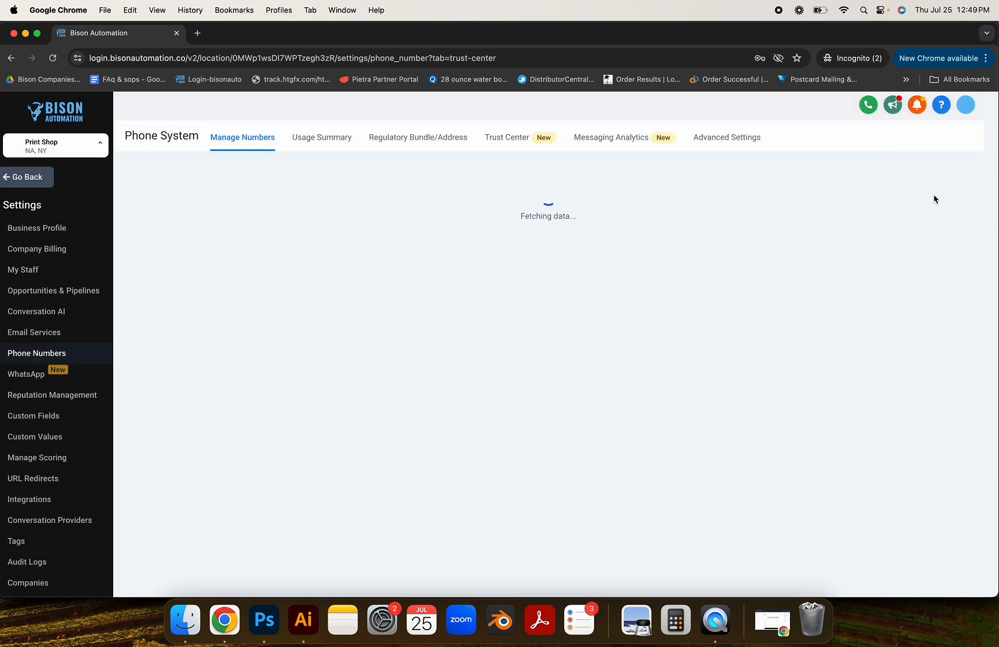
pyautogui.scroll(-3, 332, 374)
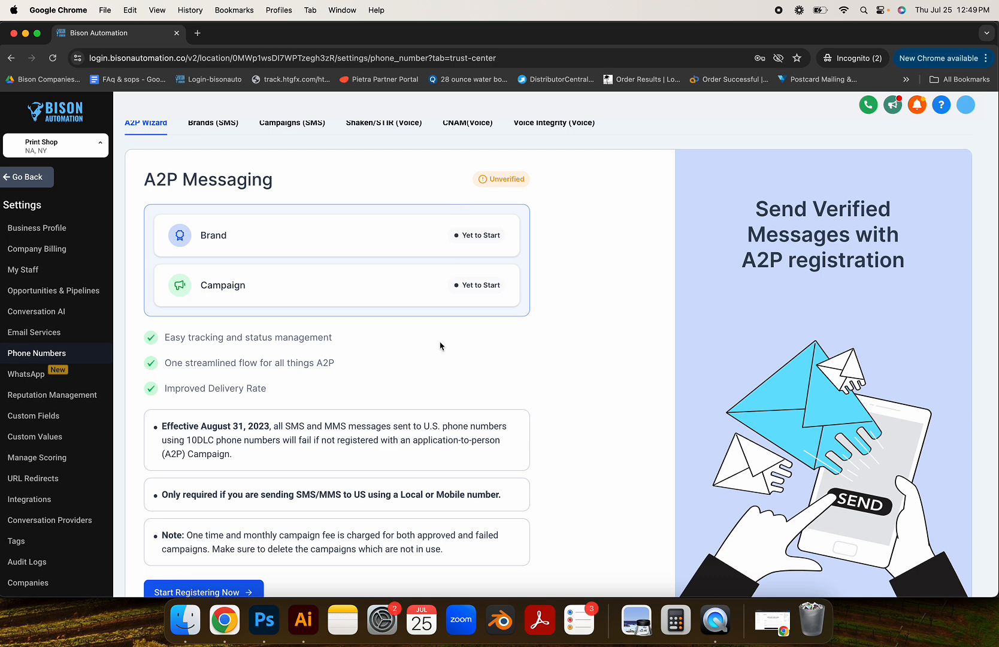
pyautogui.scroll(-1, 472, 233)
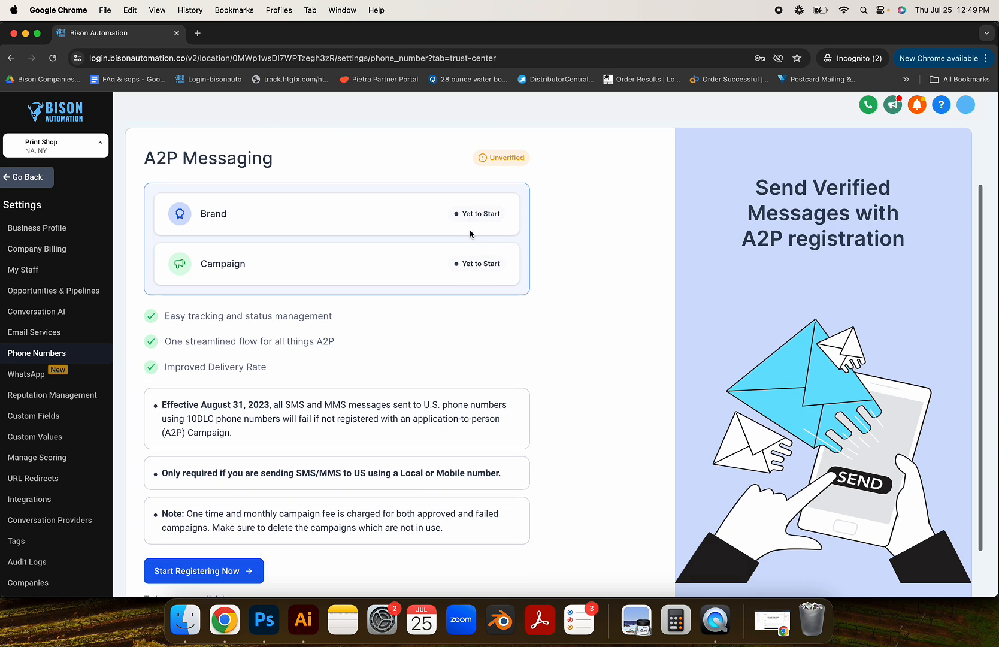
pyautogui.scroll(3, 484, 217)
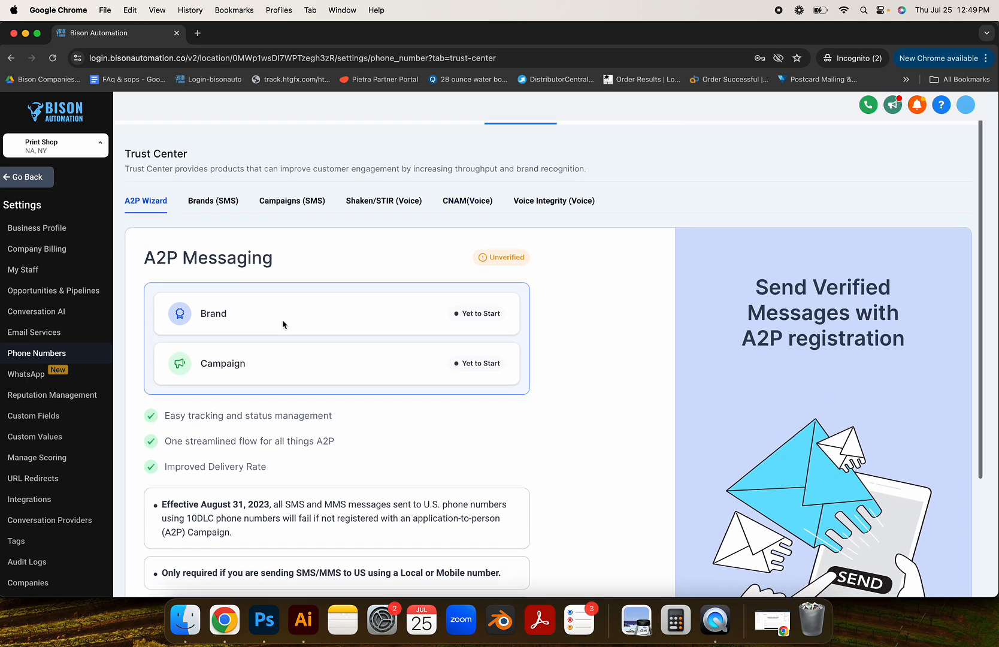
pyautogui.scroll(-5, 281, 324)
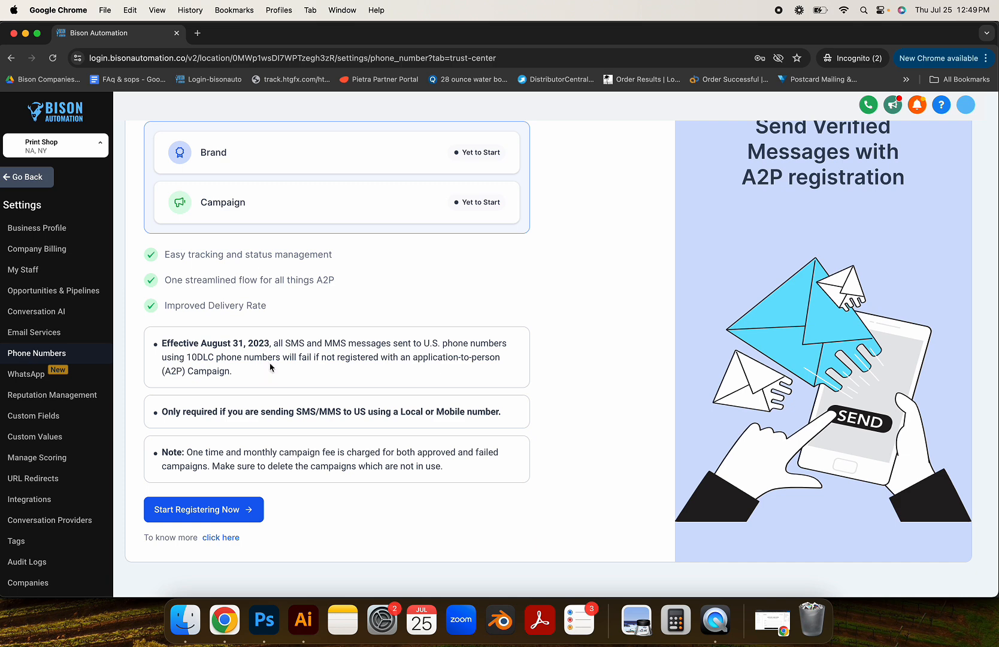
pyautogui.moveTo(277, 347); pyautogui.dragTo(193, 360)
pyautogui.click(190, 362)
pyautogui.doubleClick(191, 359)
pyautogui.click(191, 361)
pyautogui.scroll(3, 437, 336)
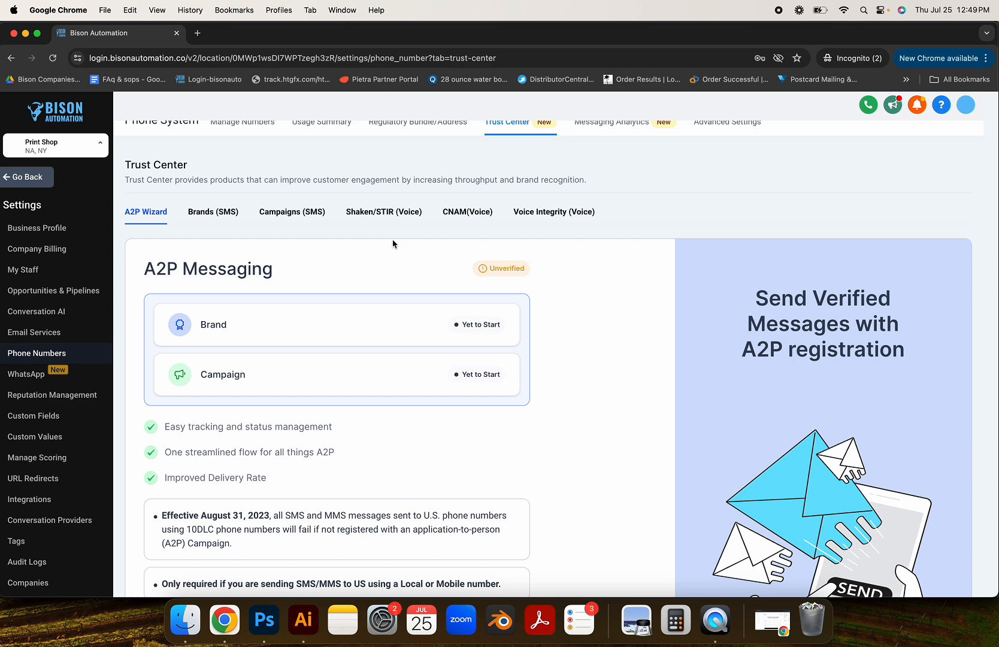
# Step: Open the A2P registration wizard, continue past the profile needs to examine the business details form, and return to the phone number list
pyautogui.scroll(-1, 393, 243)
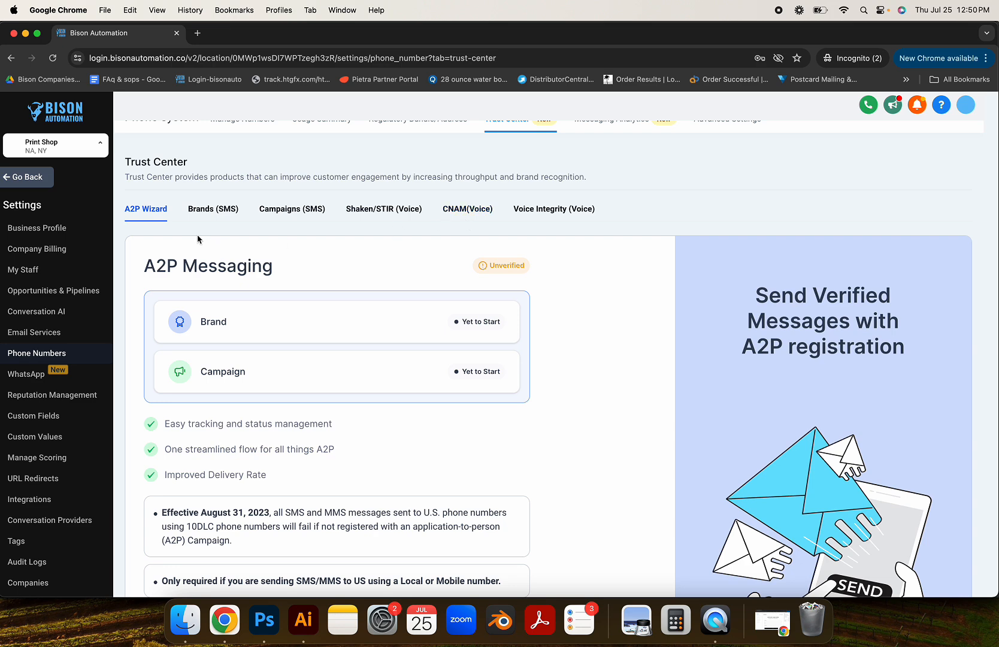
pyautogui.scroll(-3, 200, 239)
pyautogui.click(220, 511)
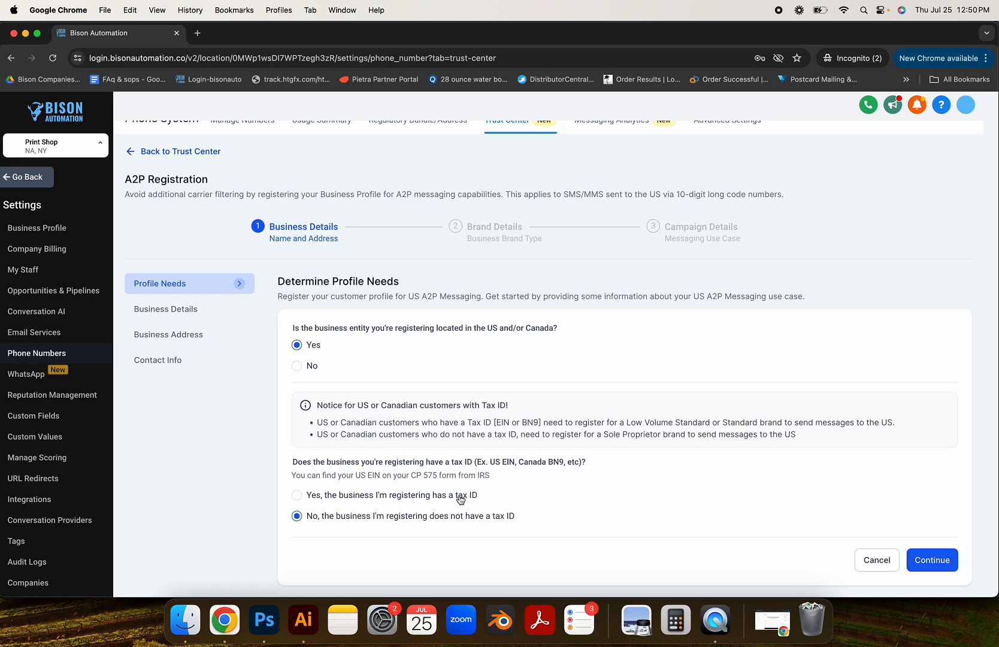
pyautogui.click(946, 566)
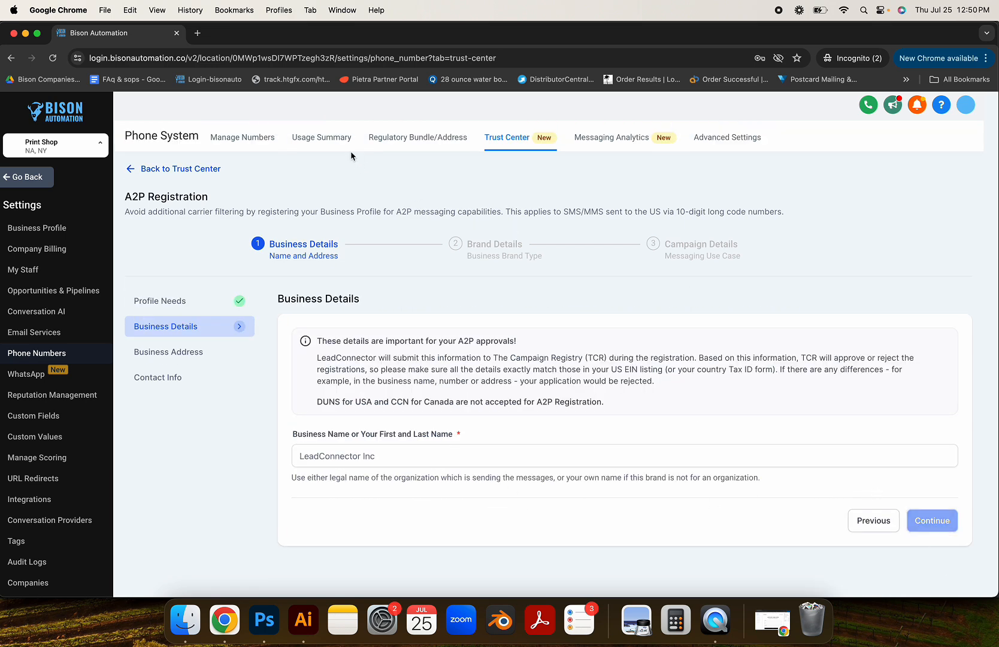
pyautogui.click(246, 148)
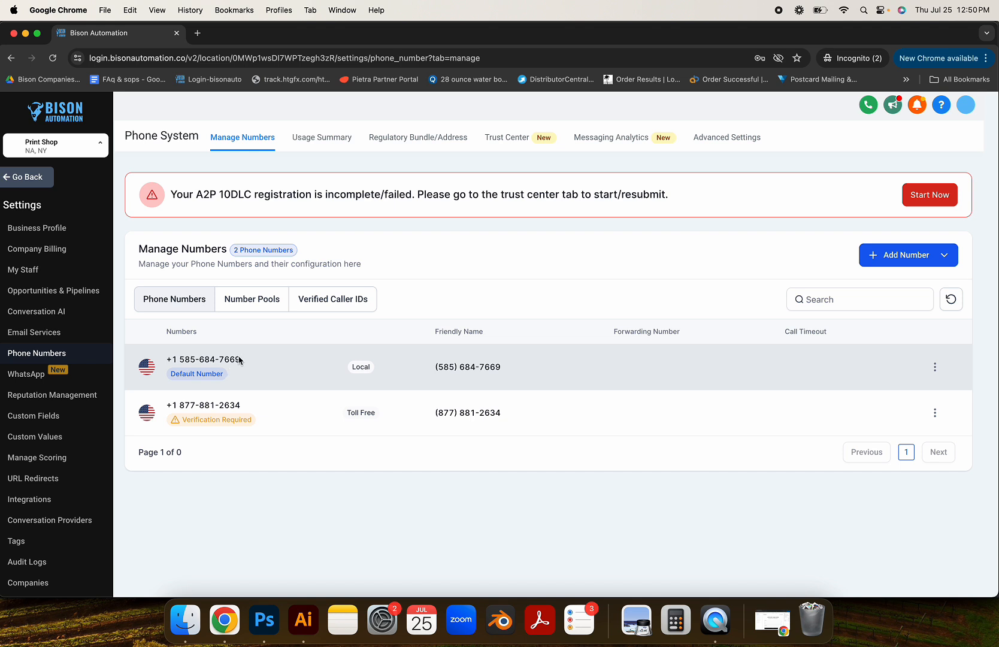
# Step: Check the WhatsApp messaging subscription offer, leaving it unpurchased, and exit the settings to the opportunities dashboard
pyautogui.click(76, 382)
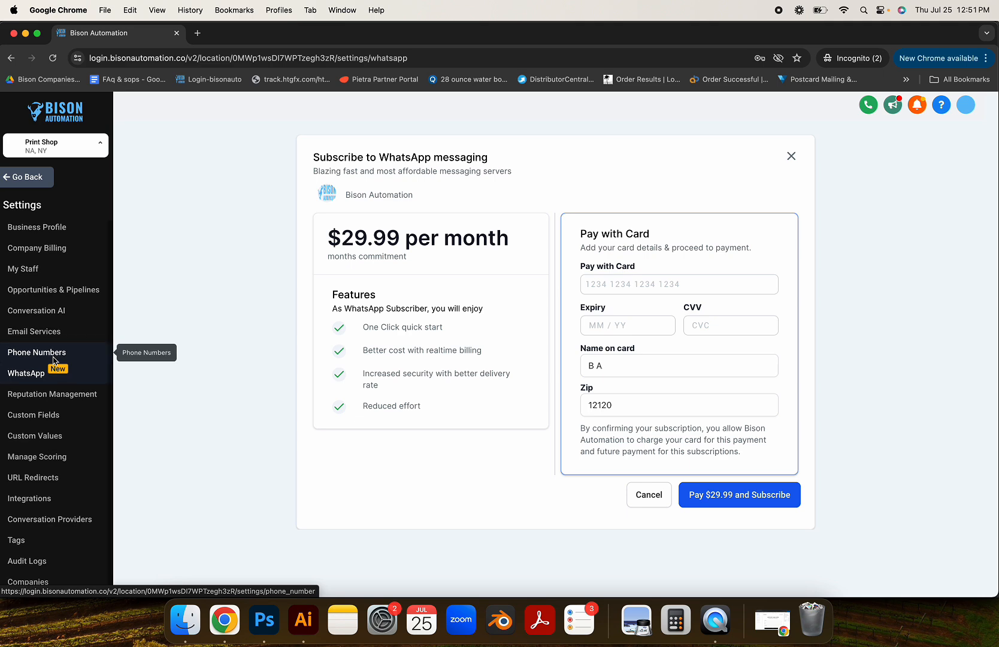
pyautogui.click(28, 177)
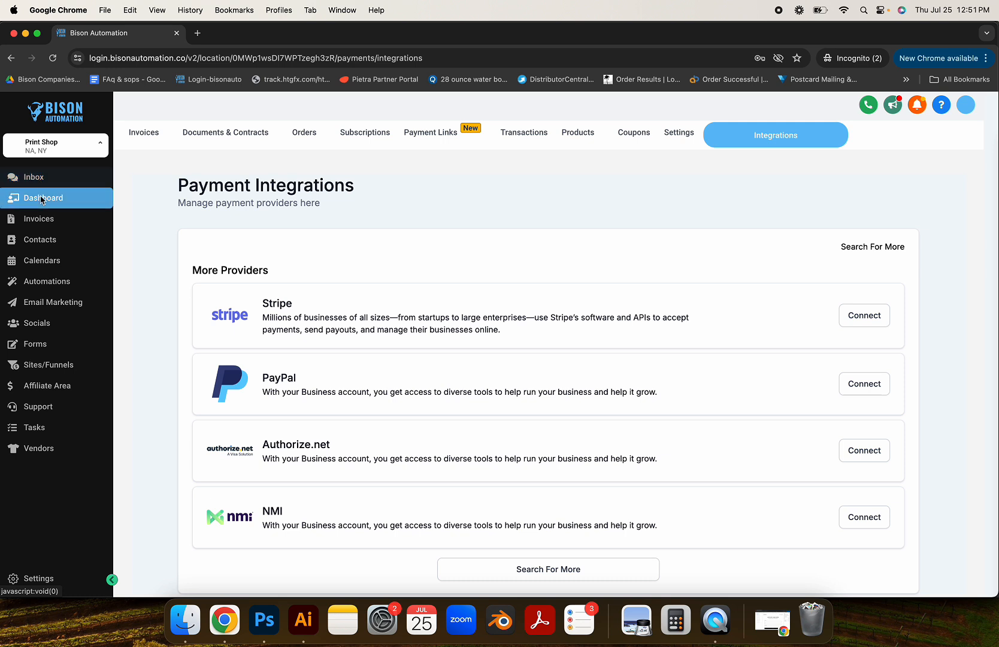
pyautogui.click(42, 199)
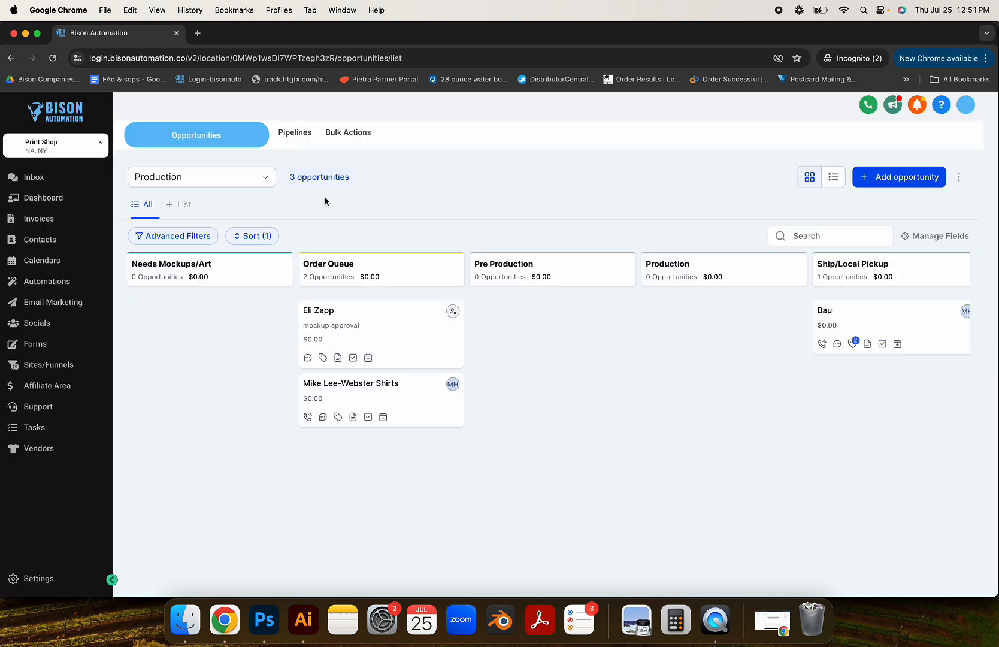
# Step: Compare the stages of the Sales and Production pipelines, ending on the Production board
pyautogui.click(257, 176)
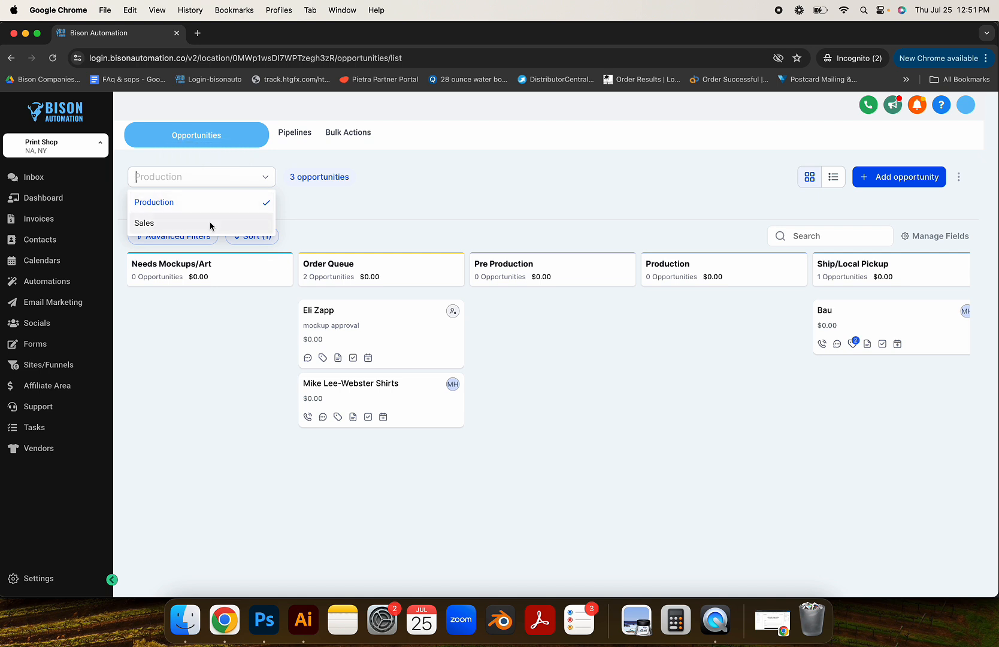
pyautogui.click(210, 225)
pyautogui.click(238, 181)
pyautogui.click(238, 202)
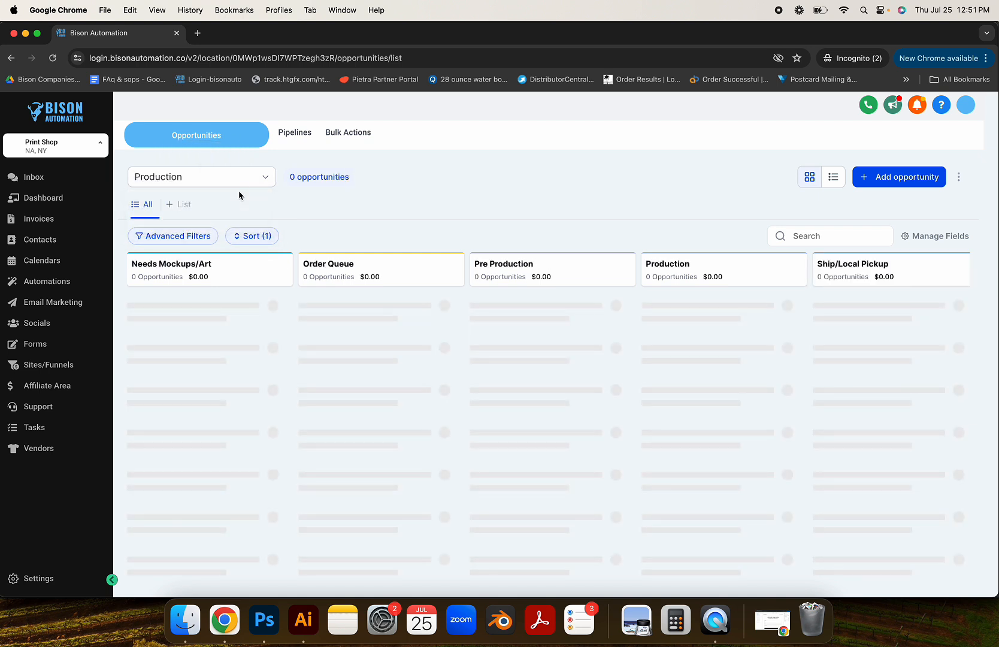
pyautogui.click(238, 183)
pyautogui.click(222, 224)
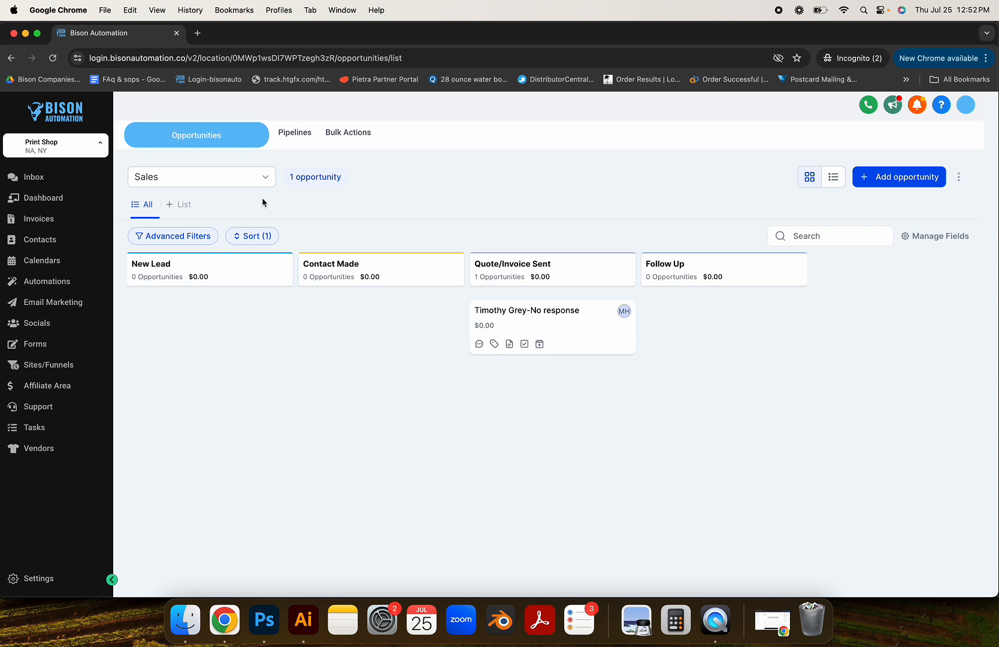
pyautogui.click(249, 178)
pyautogui.click(229, 204)
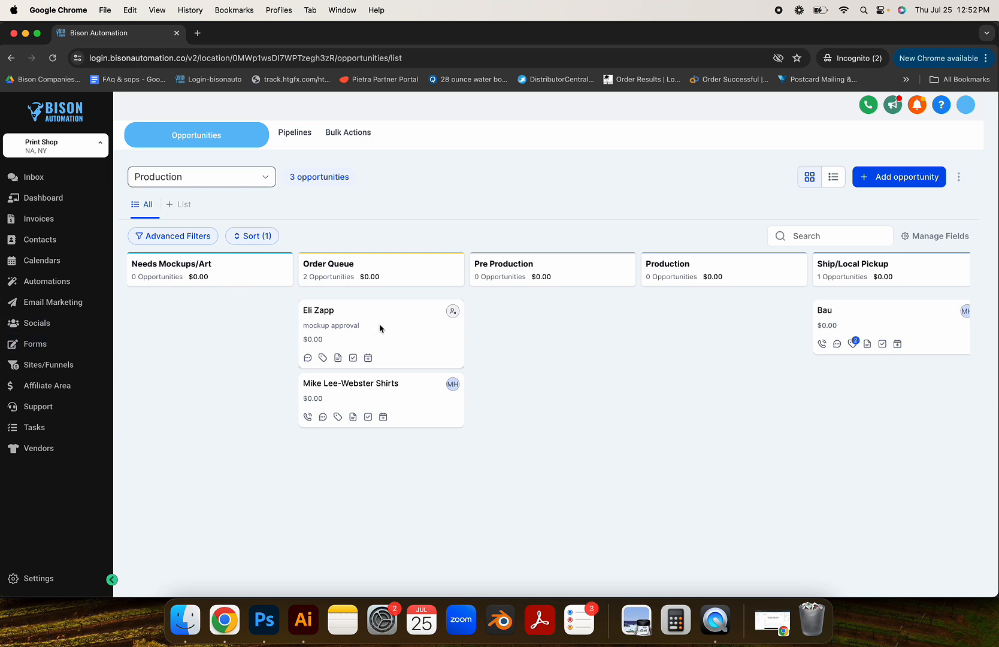
# Step: Move the mockup approval opportunity to Needs Mockups/Art, back to Order Queue, and on to the Production stage
pyautogui.moveTo(379, 327); pyautogui.dragTo(222, 315)
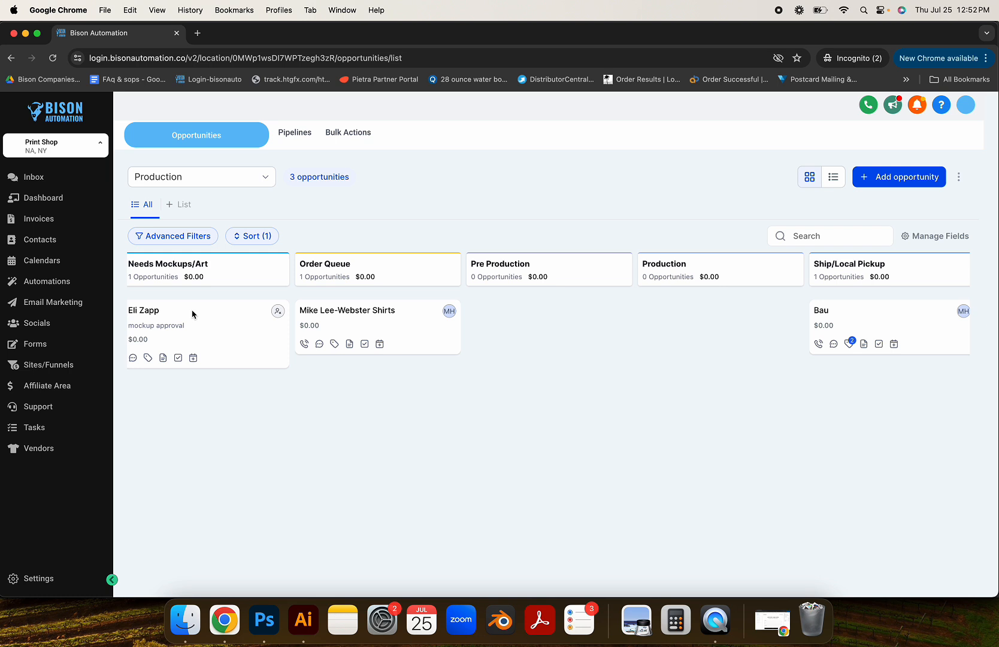
pyautogui.moveTo(192, 314); pyautogui.dragTo(388, 381)
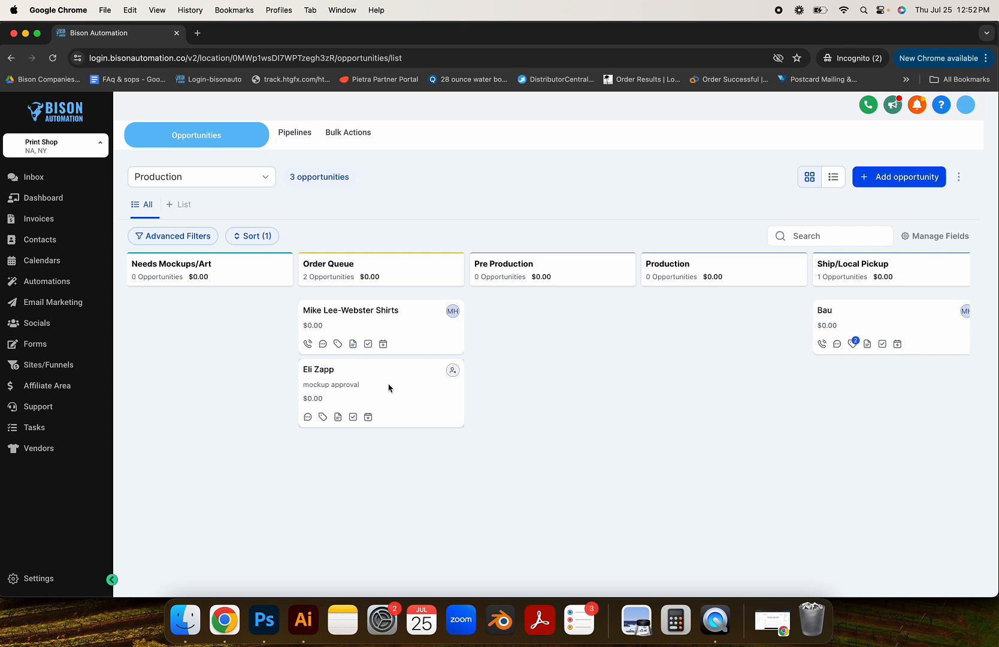
pyautogui.moveTo(389, 387); pyautogui.dragTo(665, 338)
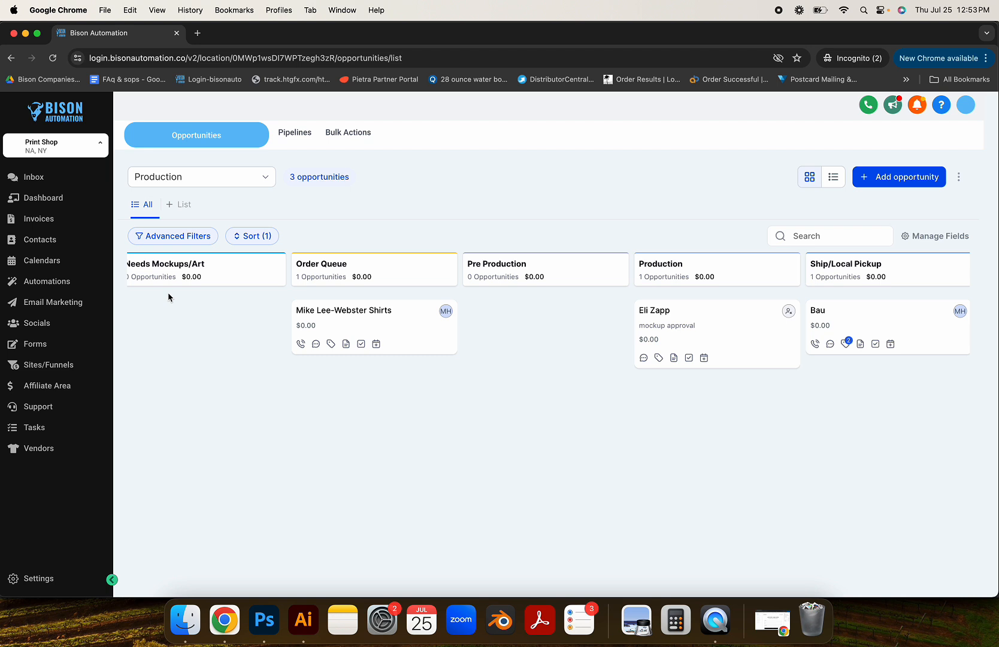
pyautogui.hscroll(-1, 380, 294)
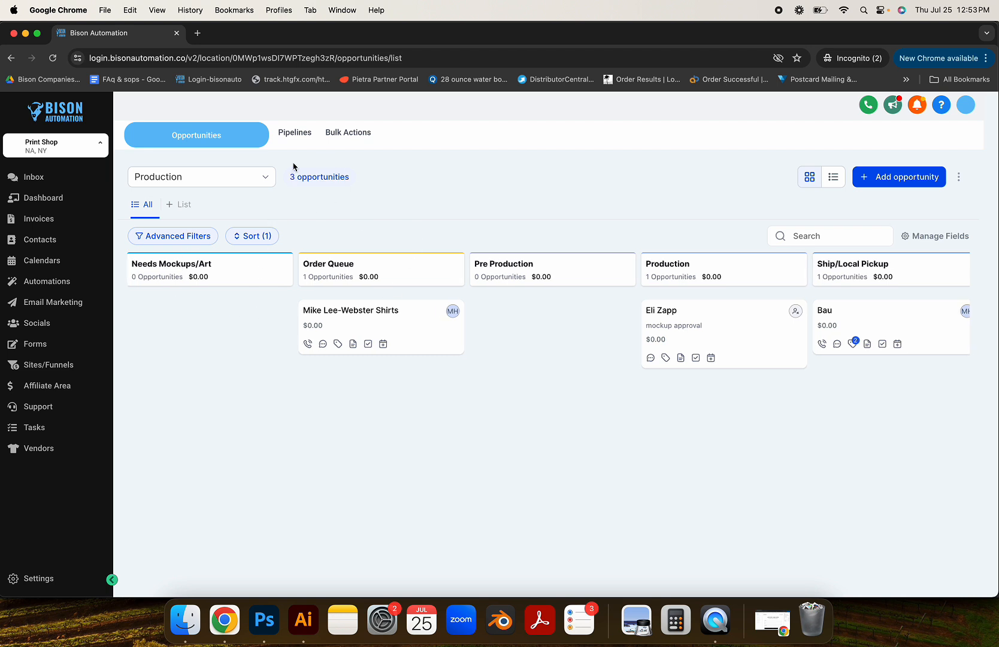
# Step: View the list of existing pipelines and return to the Production opportunities board
pyautogui.click(298, 134)
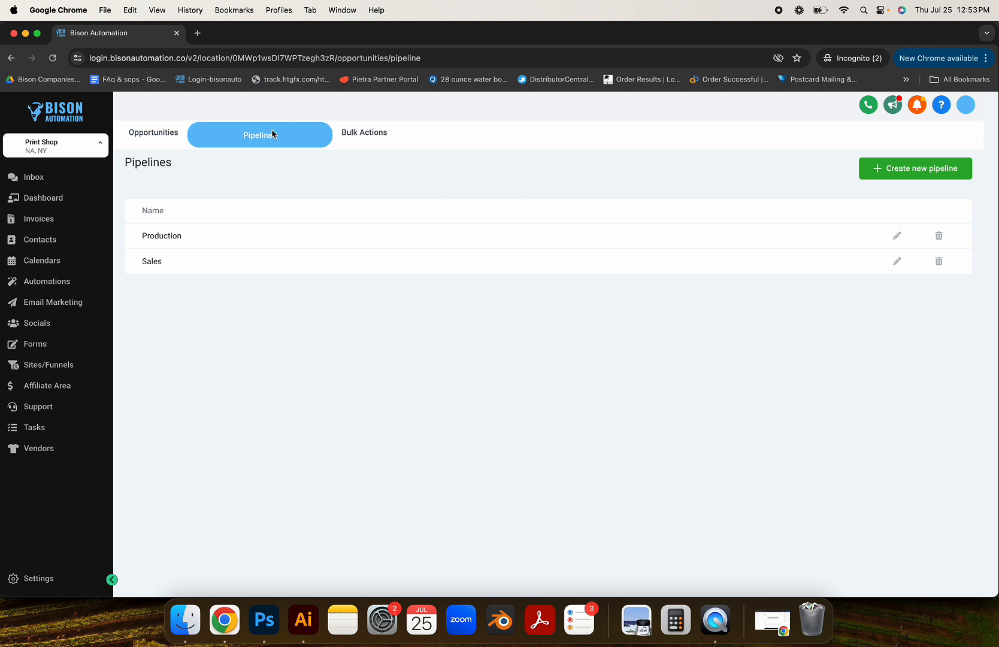
pyautogui.click(160, 132)
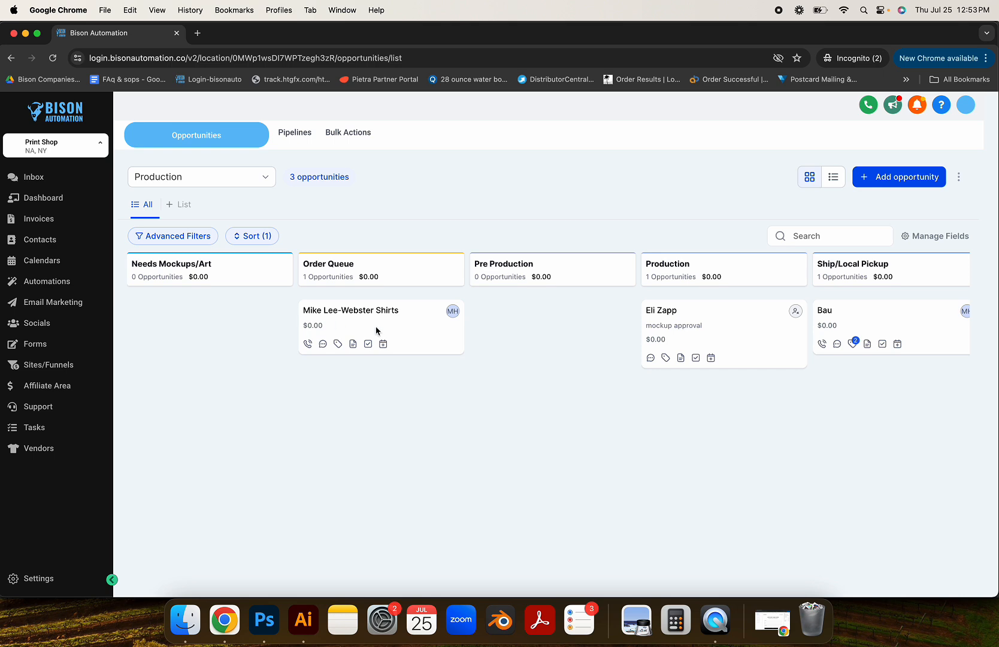
pyautogui.moveTo(411, 331); pyautogui.dragTo(441, 332)
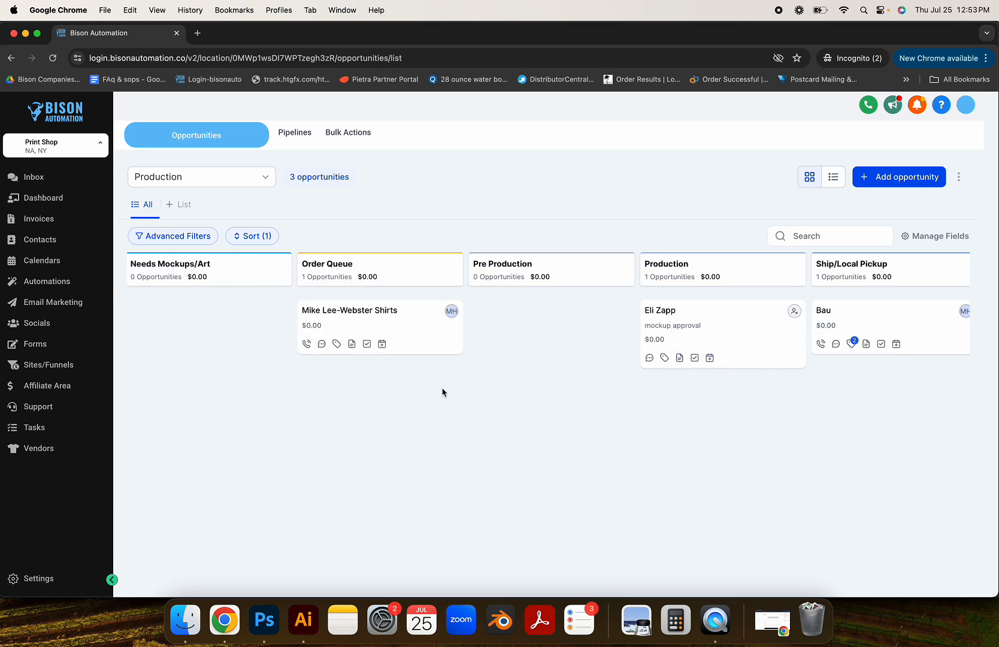
# Step: Open the Webster Shirts opportunity in Order Queue and examine its contact, design upload, decoration and work order fields
pyautogui.click(406, 328)
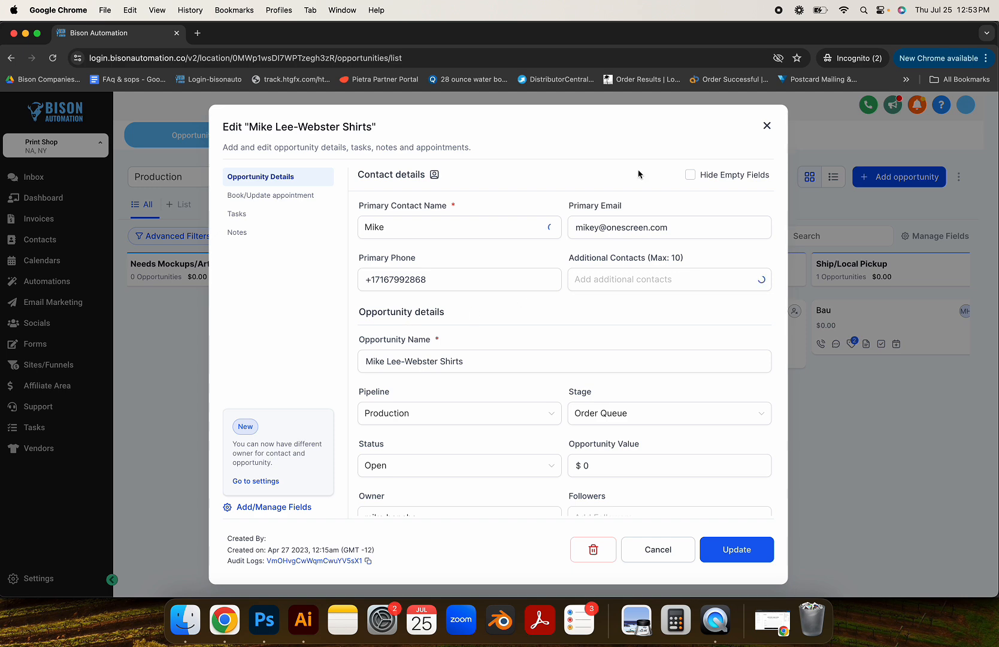
pyautogui.scroll(-5, 454, 415)
pyautogui.scroll(-5, 455, 414)
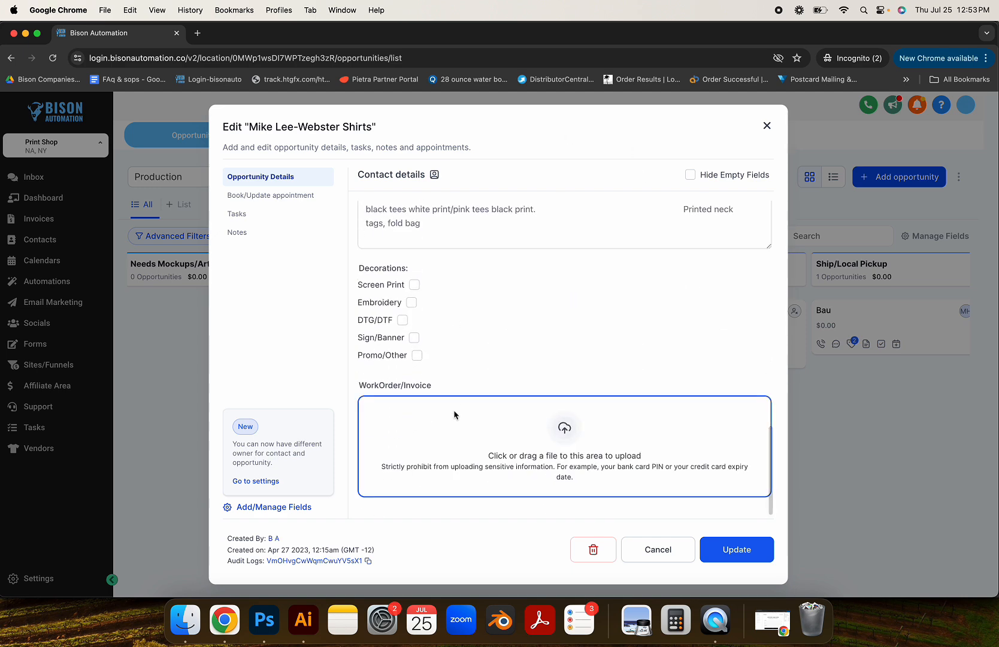
pyautogui.scroll(7, 457, 415)
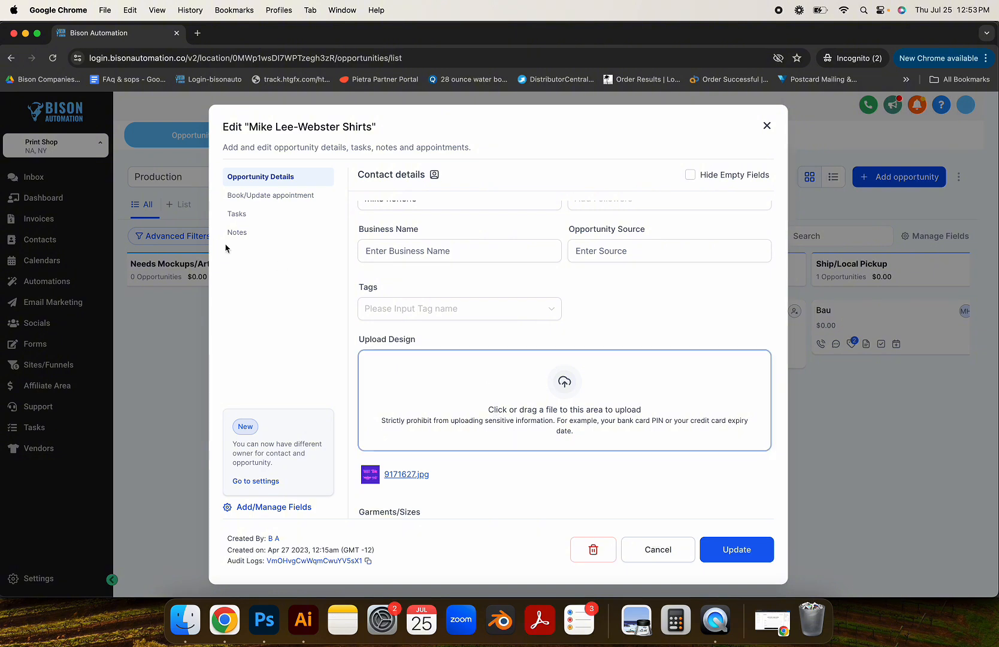
# Step: Check the notes of the Webster Shirts opportunity and open the linked invoice, closing its page again
pyautogui.click(244, 236)
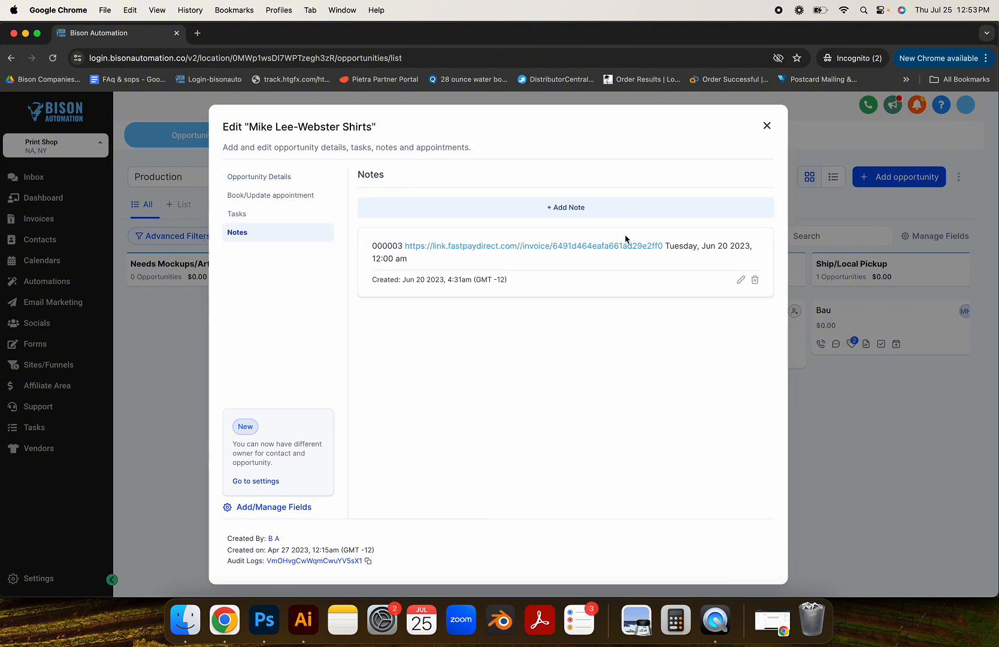
pyautogui.click(644, 249)
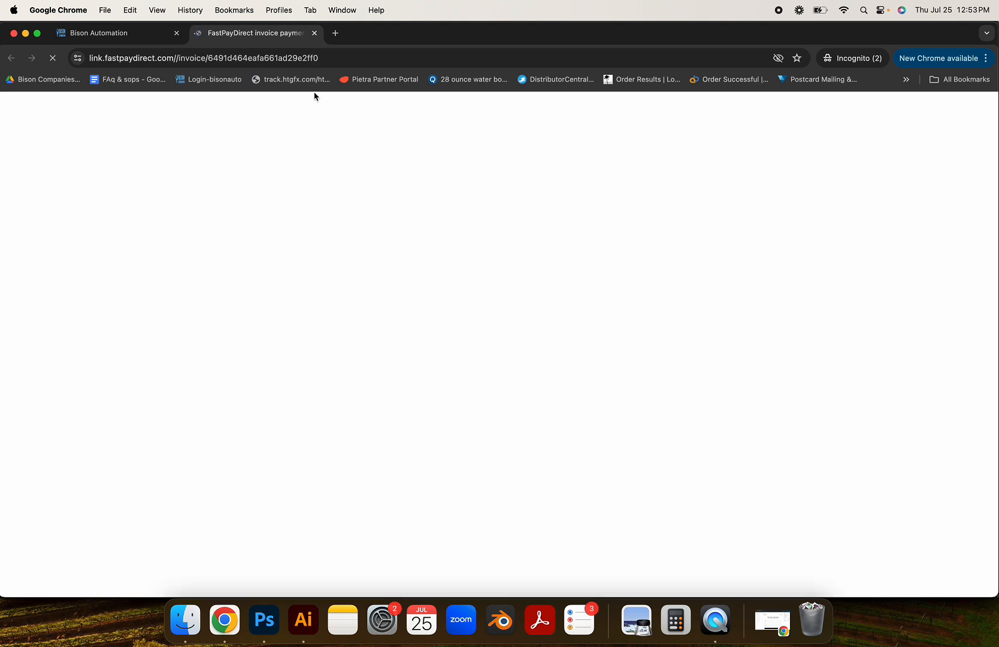
pyautogui.click(315, 34)
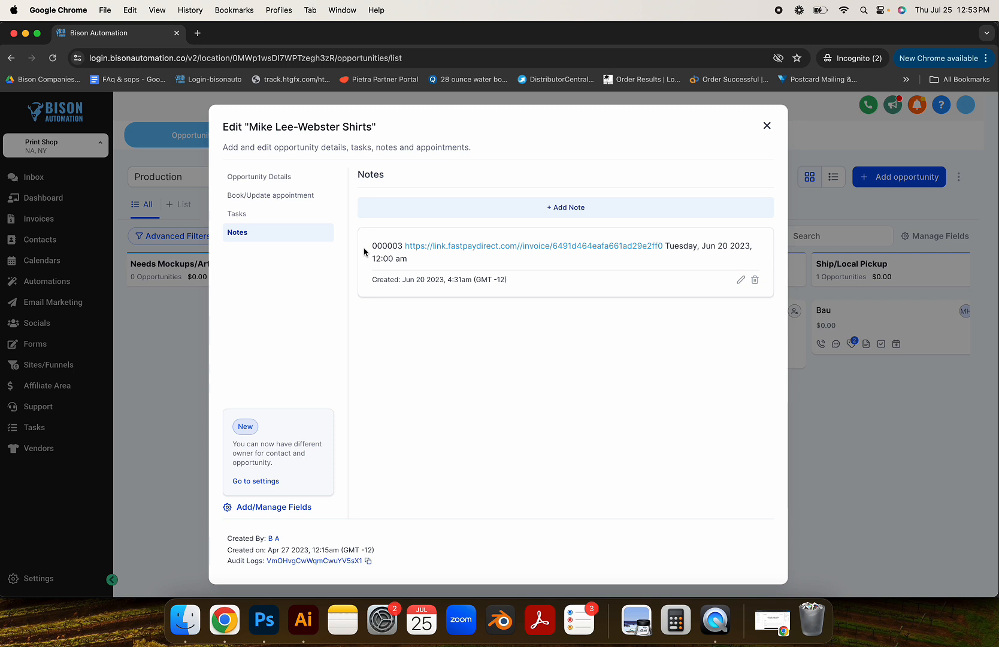
# Step: View the uploaded design 9171627.jpg from the opportunity details, close the image, and return to the contact details
pyautogui.click(285, 178)
pyautogui.scroll(-5, 530, 383)
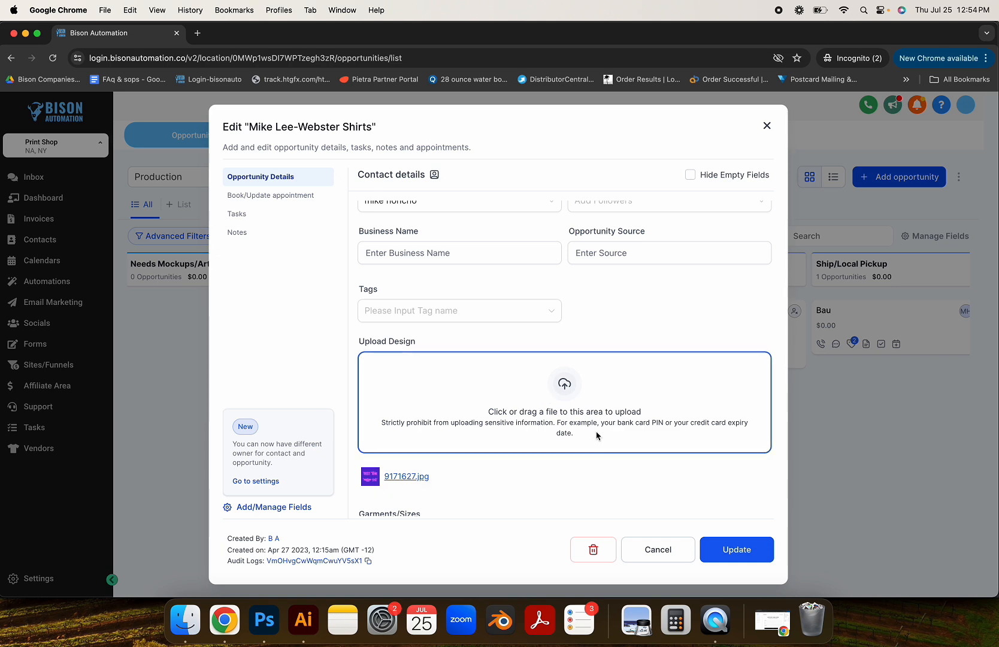
pyautogui.click(404, 478)
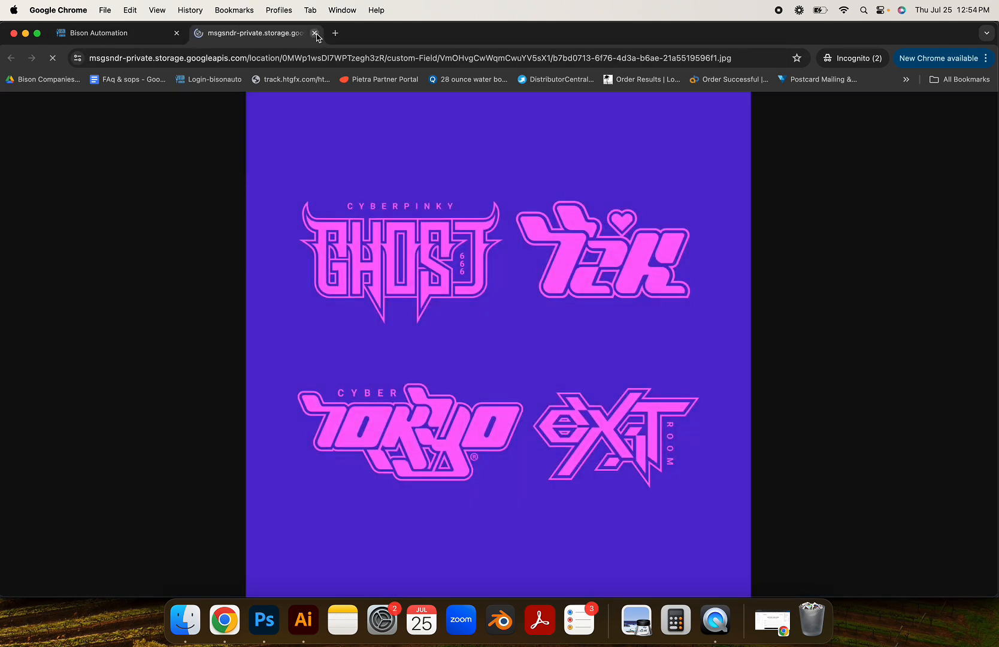
pyautogui.click(314, 33)
pyautogui.scroll(5, 689, 239)
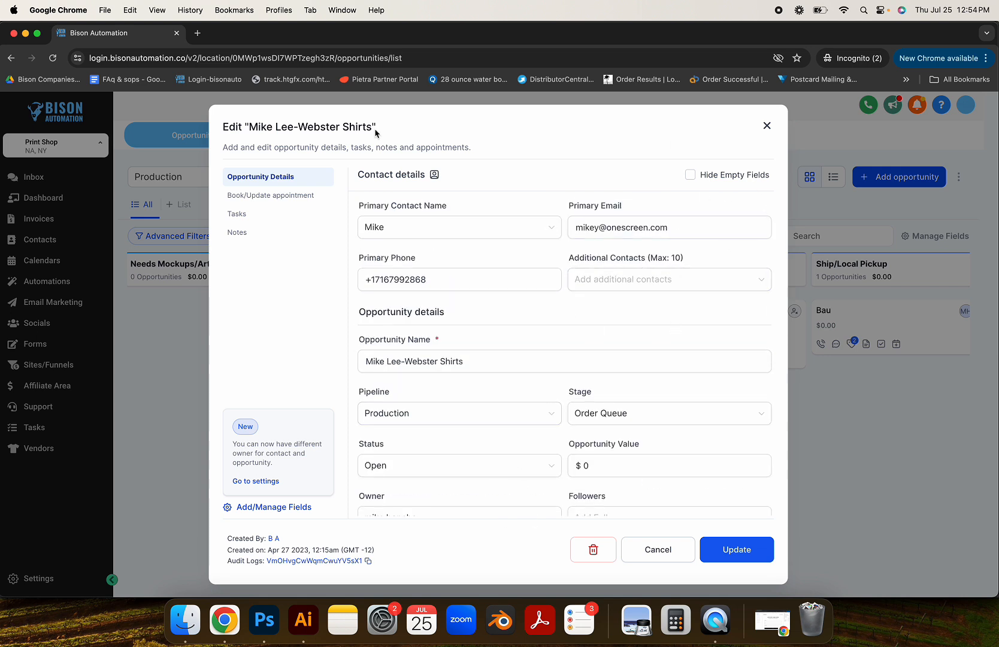
# Step: Start a new task in the Webster Shirts opportunity and assign it to the first staff member offered
pyautogui.click(250, 232)
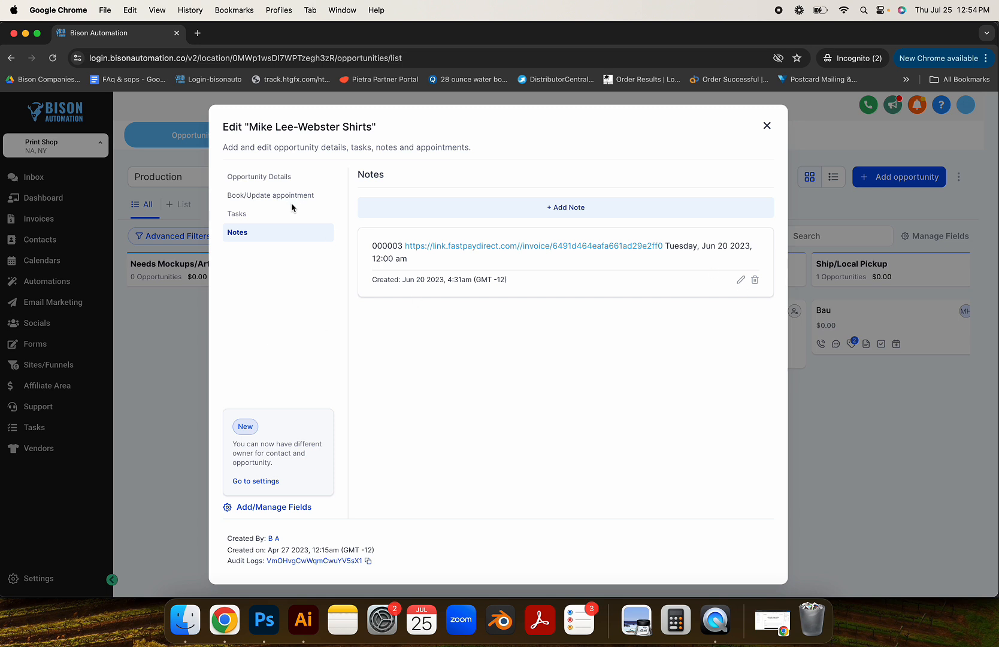
pyautogui.click(245, 215)
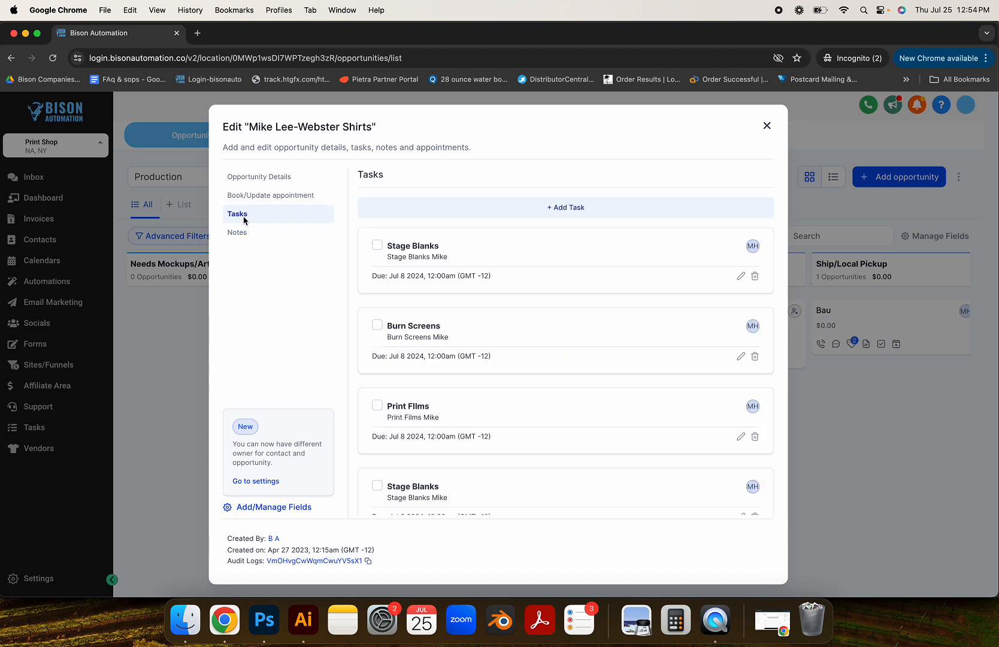
pyautogui.click(546, 207)
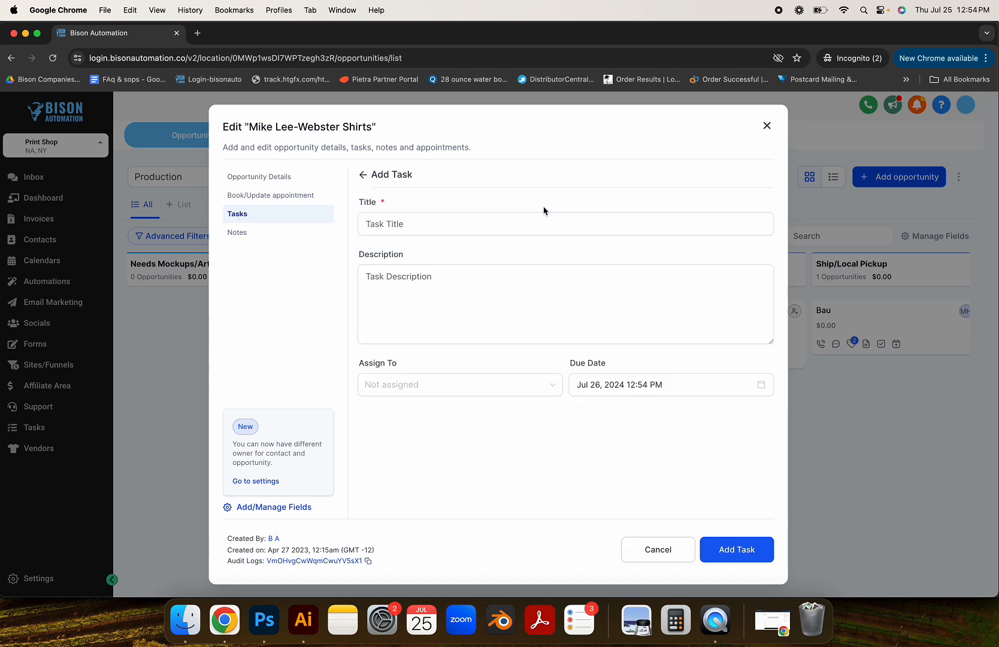
pyautogui.click(467, 389)
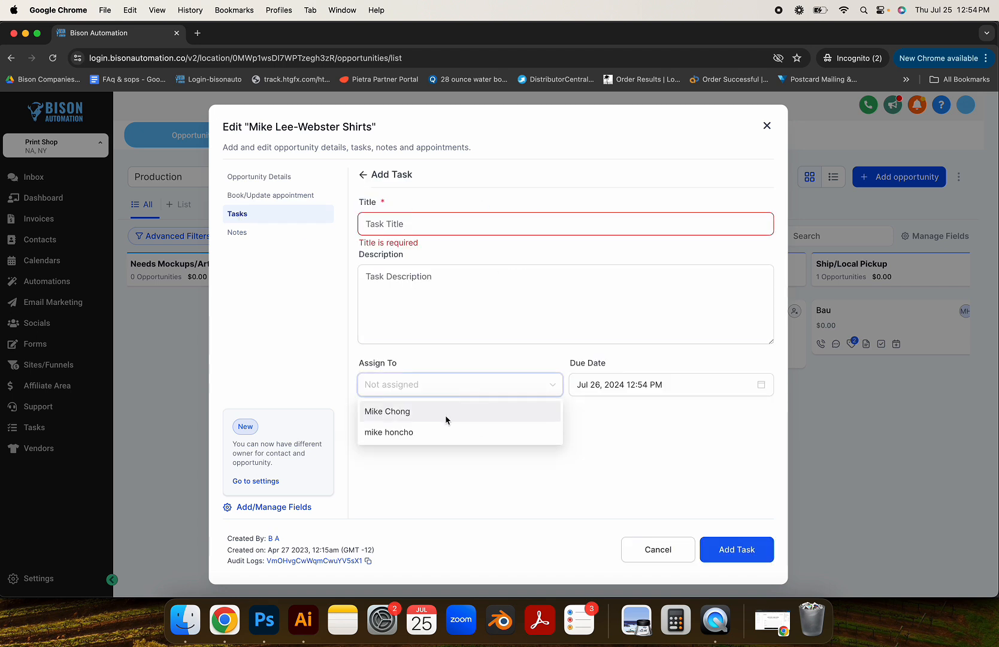
pyautogui.click(631, 491)
pyautogui.click(761, 386)
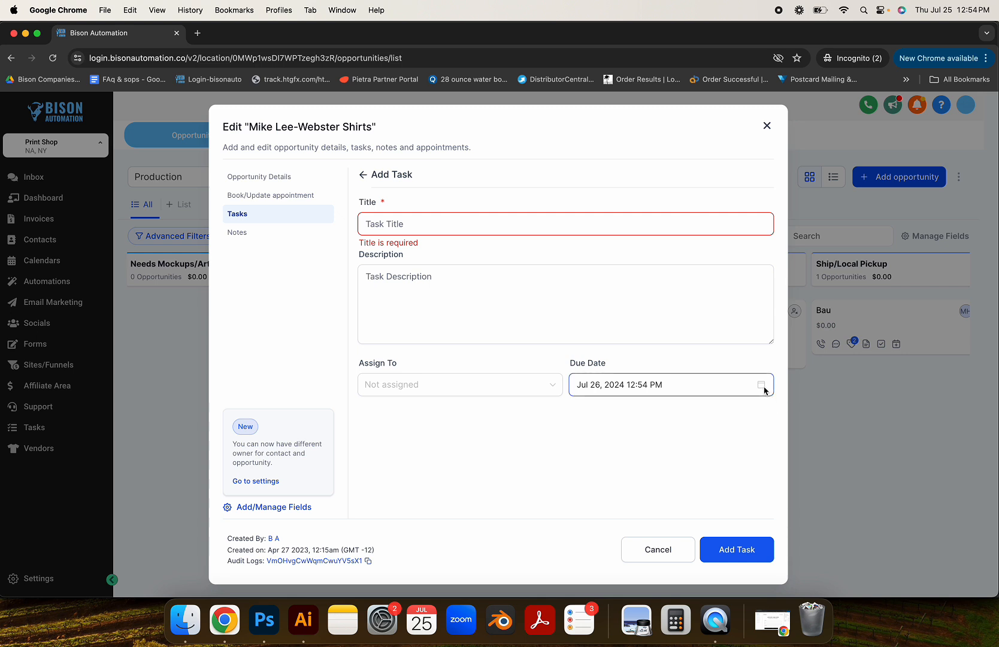
pyautogui.click(672, 407)
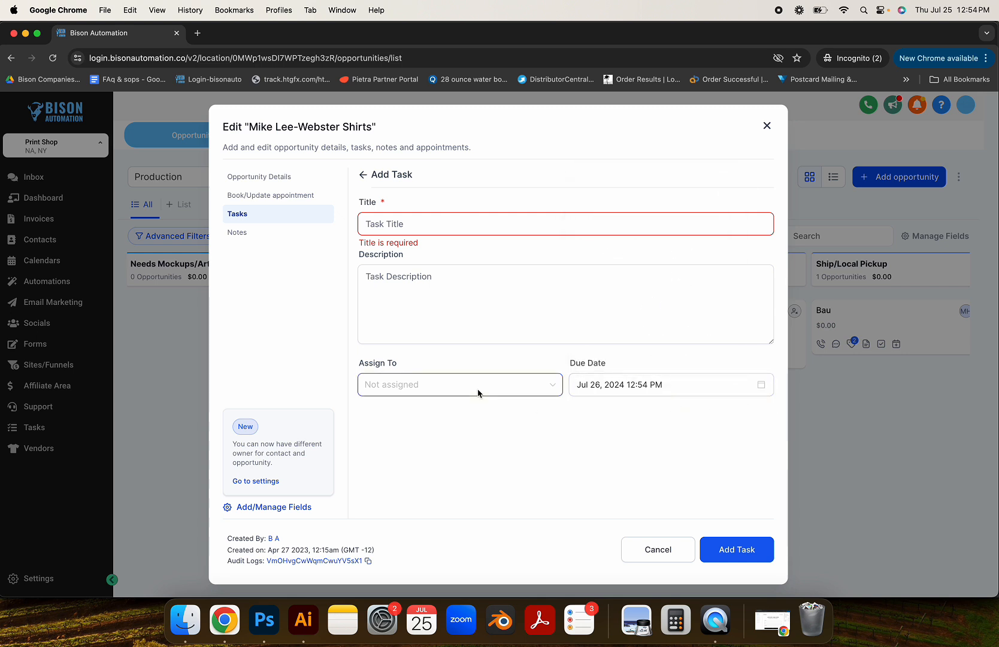
pyautogui.click(477, 390)
pyautogui.click(447, 411)
pyautogui.click(446, 226)
pyautogui.write('pronductio')
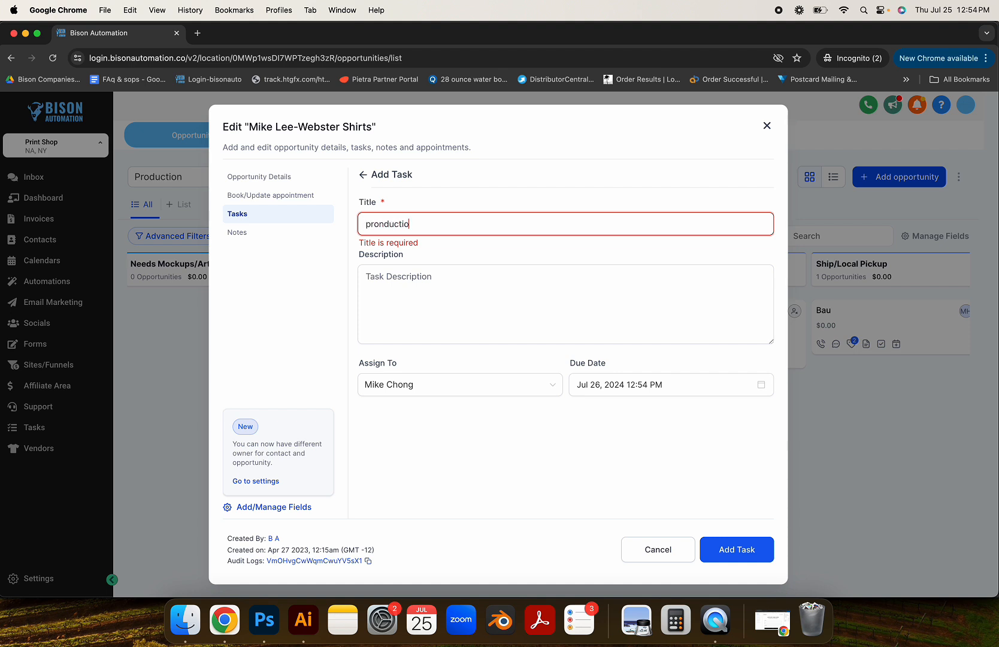
pyautogui.write('n')
pyautogui.doubleClick(382, 224)
pyautogui.press('BackSpace')
# Step: Set the new task's due date to July 30, 2024, try to add the task, and close the Webster Shirts opportunity
pyautogui.click(761, 386)
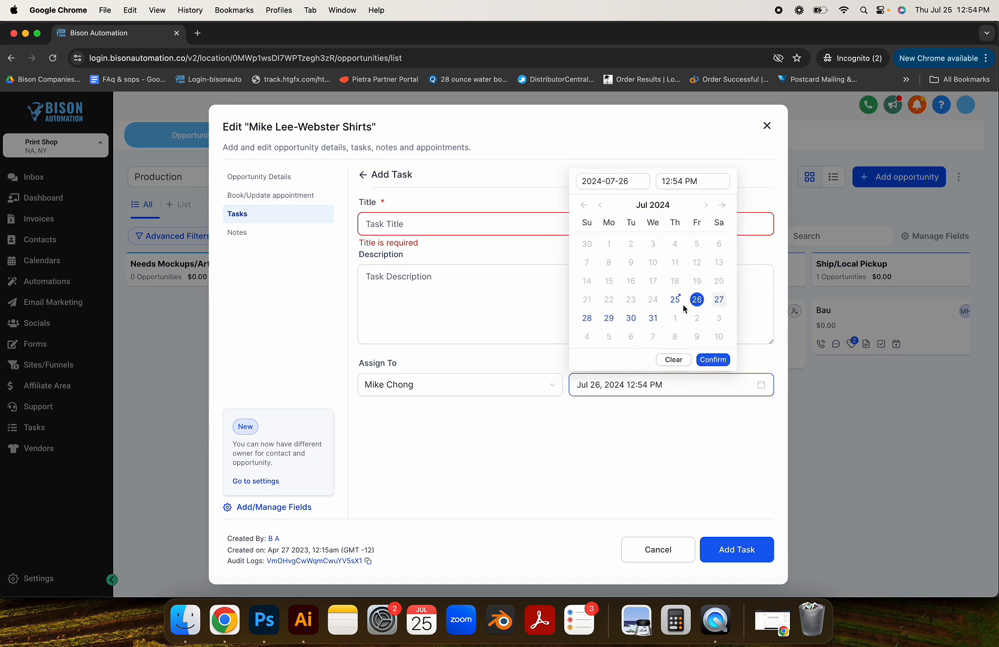
pyautogui.click(631, 318)
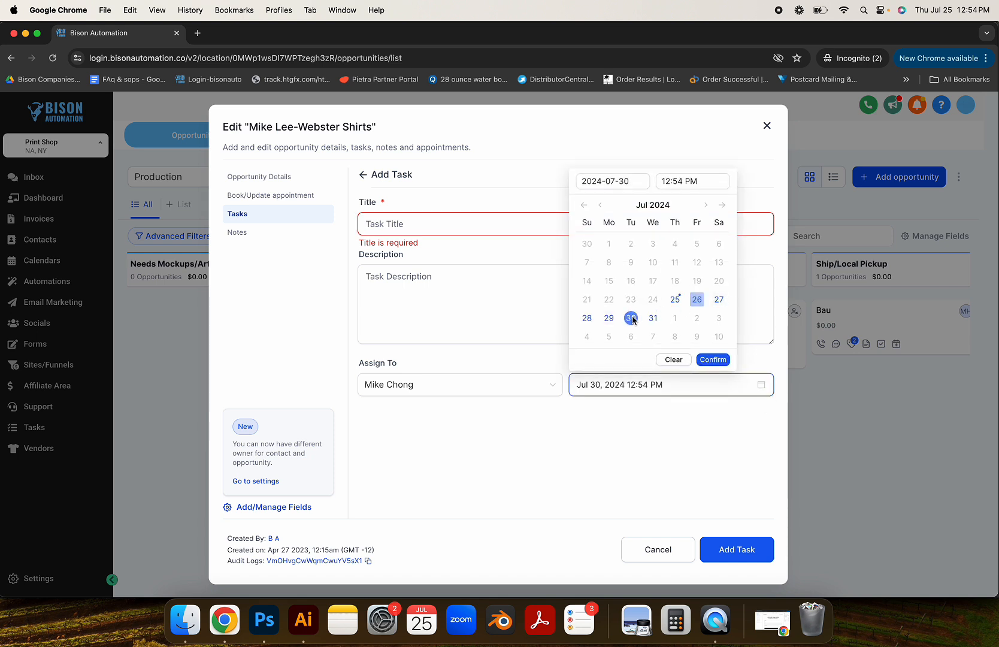
pyautogui.click(725, 359)
pyautogui.click(744, 558)
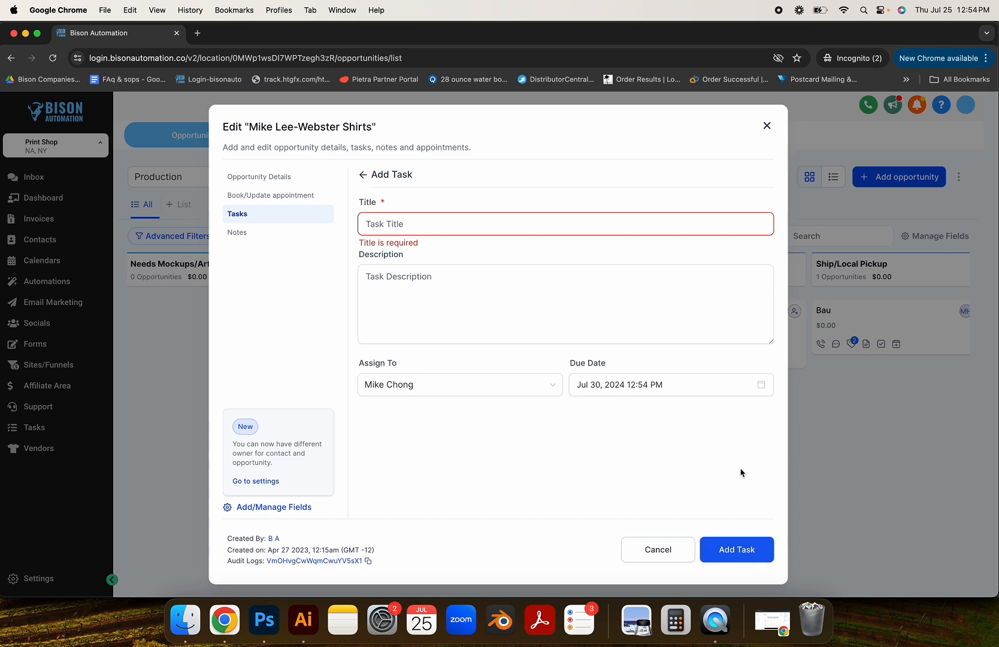
pyautogui.click(766, 125)
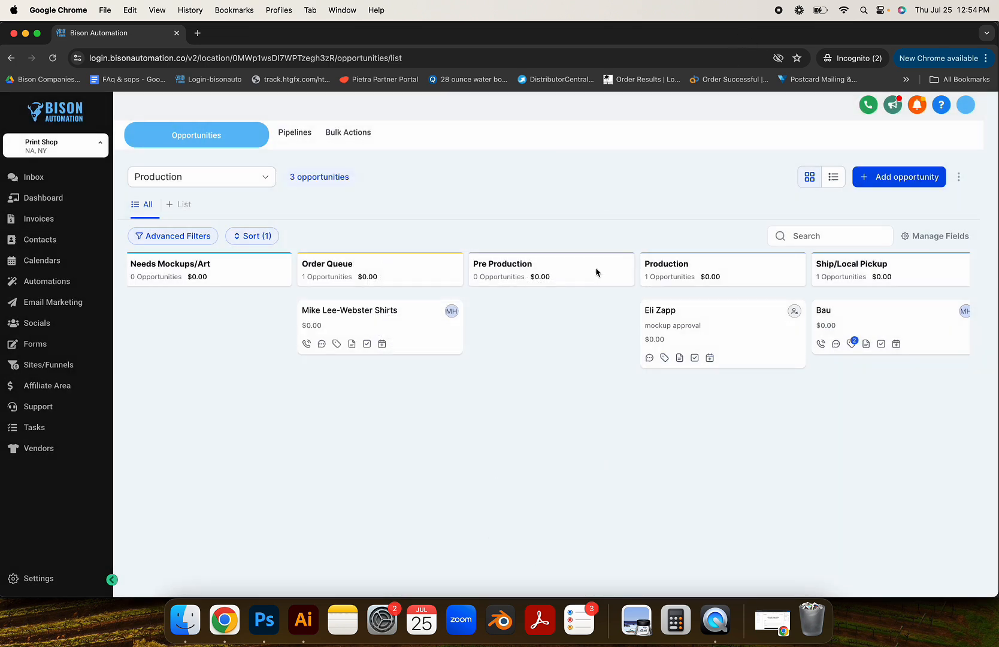
# Step: View the conversation page of the Production-stage opportunity, return to the board, and close the new opportunity form without creating anything
pyautogui.click(649, 358)
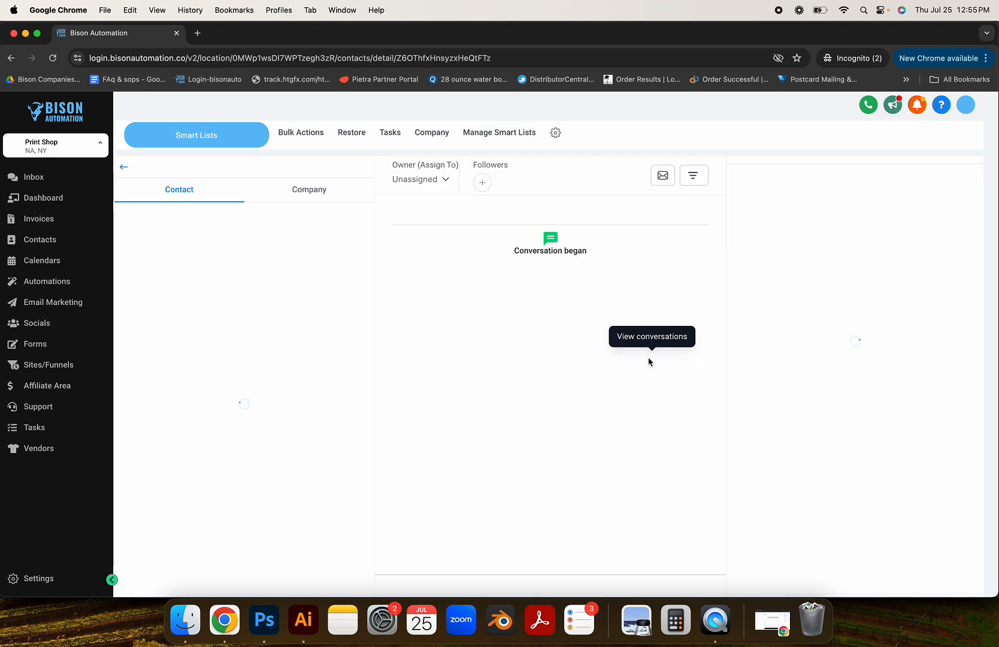
pyautogui.click(124, 168)
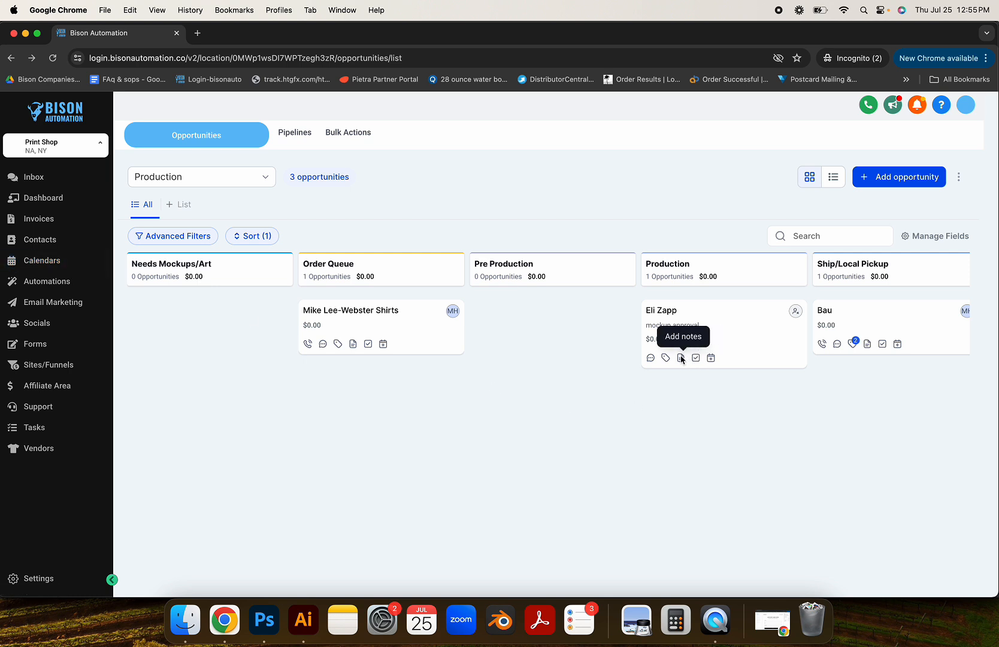
pyautogui.click(743, 339)
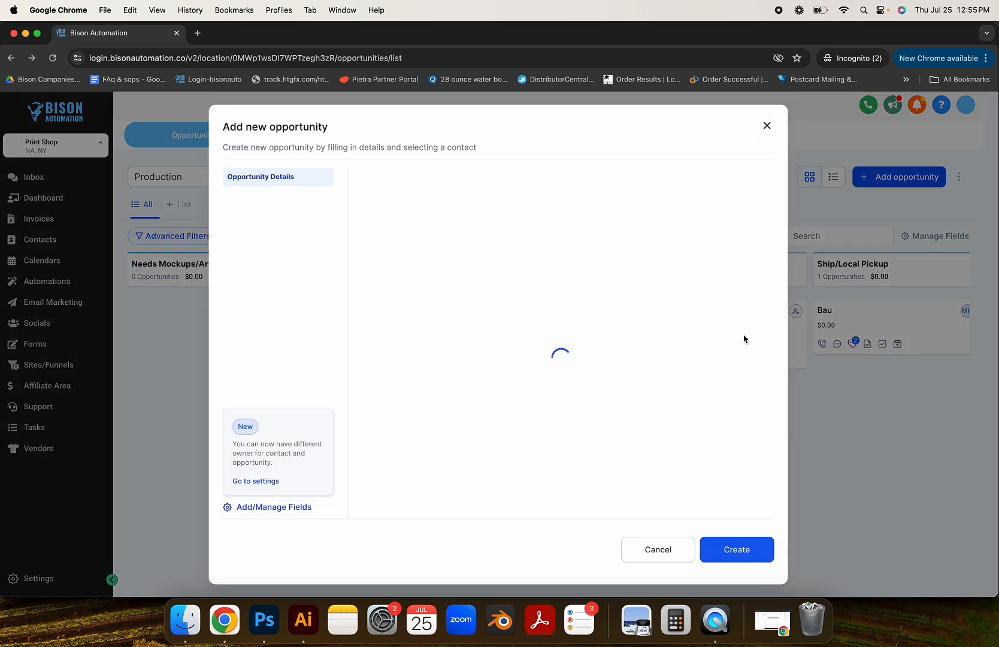
pyautogui.click(767, 126)
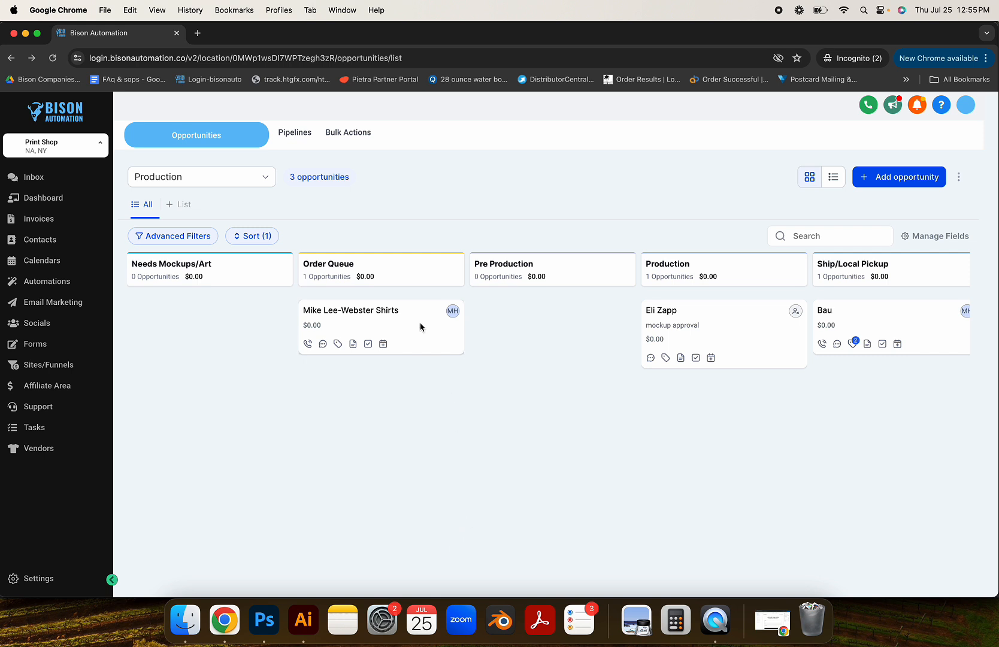
# Step: Move the Webster Shirts opportunity to the Needs Mockups/Art stage and back to Order Queue
pyautogui.moveTo(420, 327)
pyautogui.mouseDown()
pyautogui.moveTo(569, 338)
pyautogui.moveTo(521, 335)
pyautogui.moveTo(841, 426)
pyautogui.moveTo(416, 342)
pyautogui.mouseUp()
pyautogui.moveTo(448, 331); pyautogui.dragTo(264, 326)
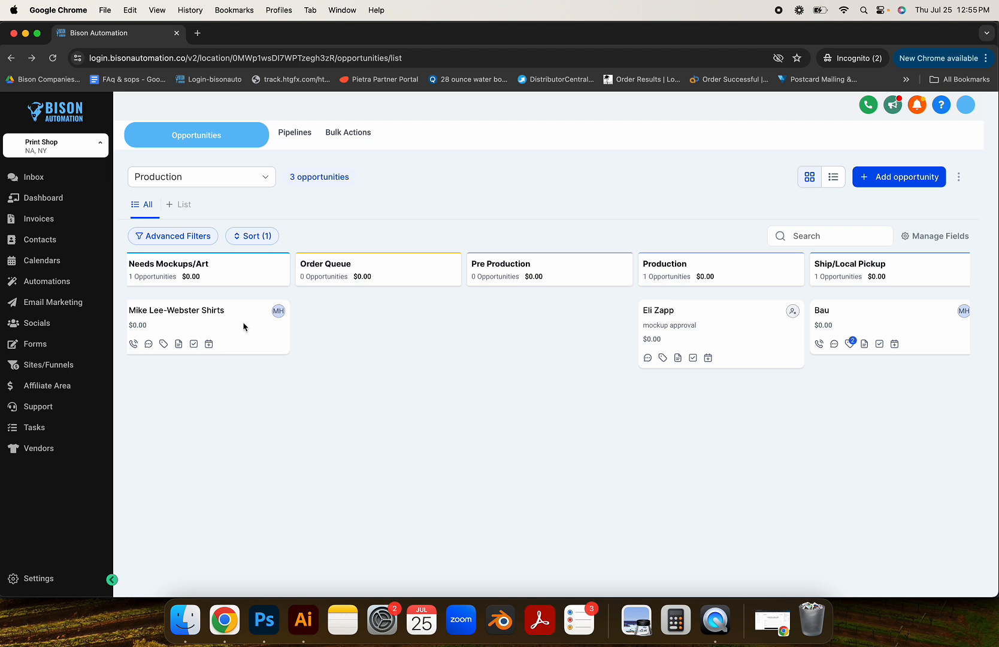
pyautogui.moveTo(243, 325); pyautogui.dragTo(389, 377)
pyautogui.click(595, 324)
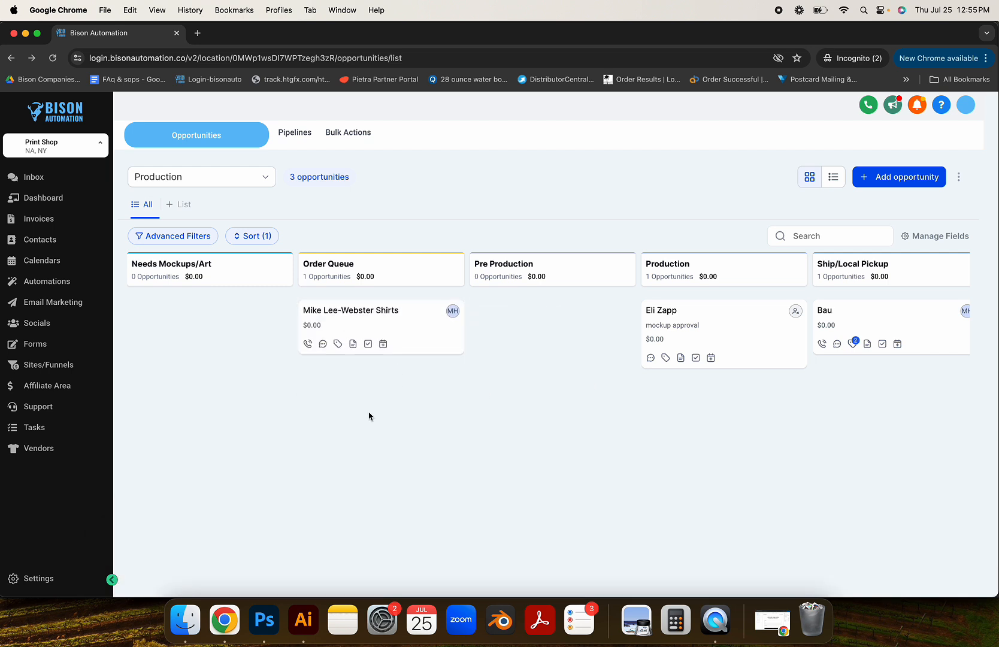
# Step: Switch the opportunities board from the Production pipeline to the Sales pipeline
pyautogui.click(224, 174)
pyautogui.click(239, 221)
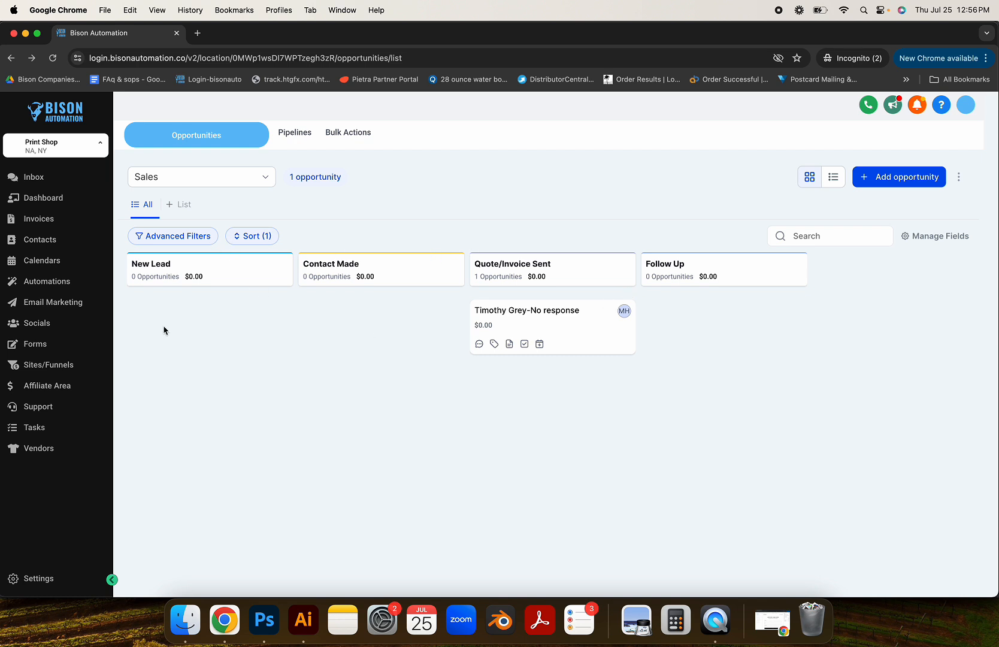
# Step: Open the inbox, list all conversations, and look through the message history of the first one
pyautogui.click(50, 184)
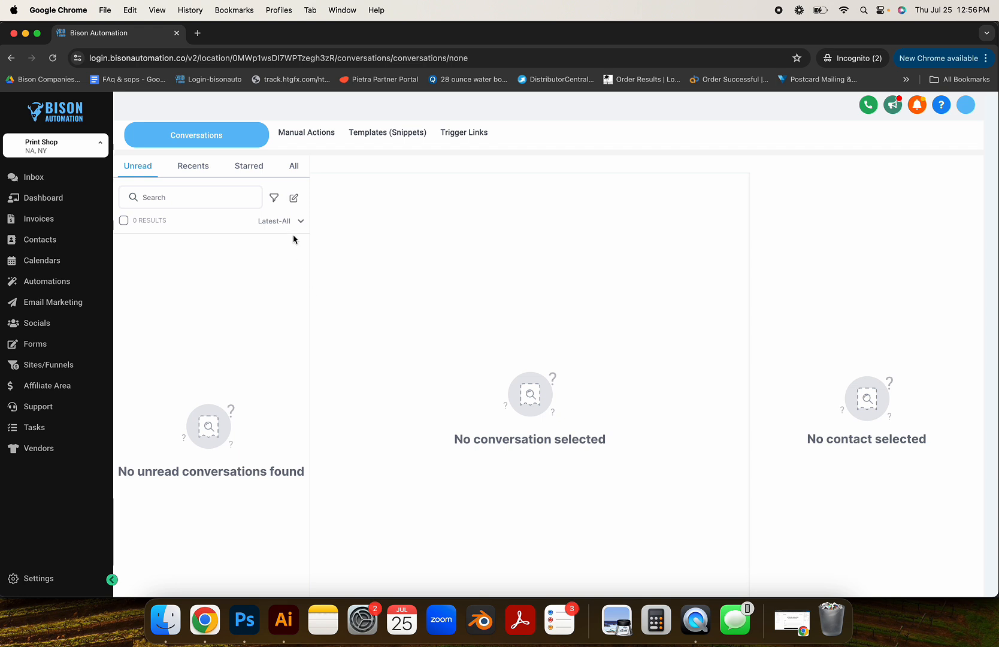
pyautogui.click(294, 166)
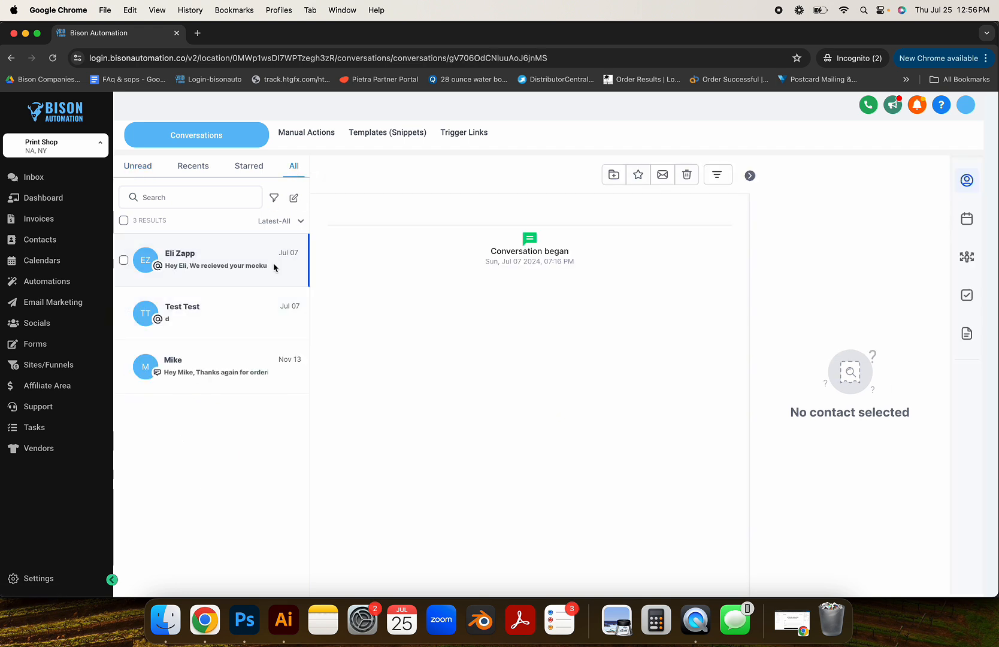
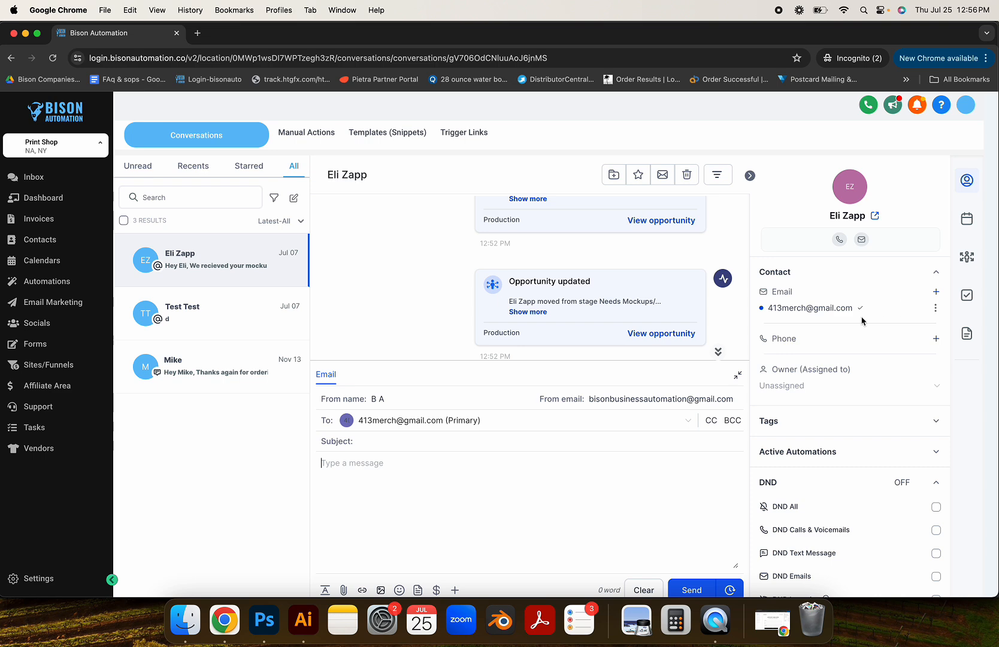
pyautogui.scroll(5, 506, 240)
pyautogui.scroll(-3, 506, 236)
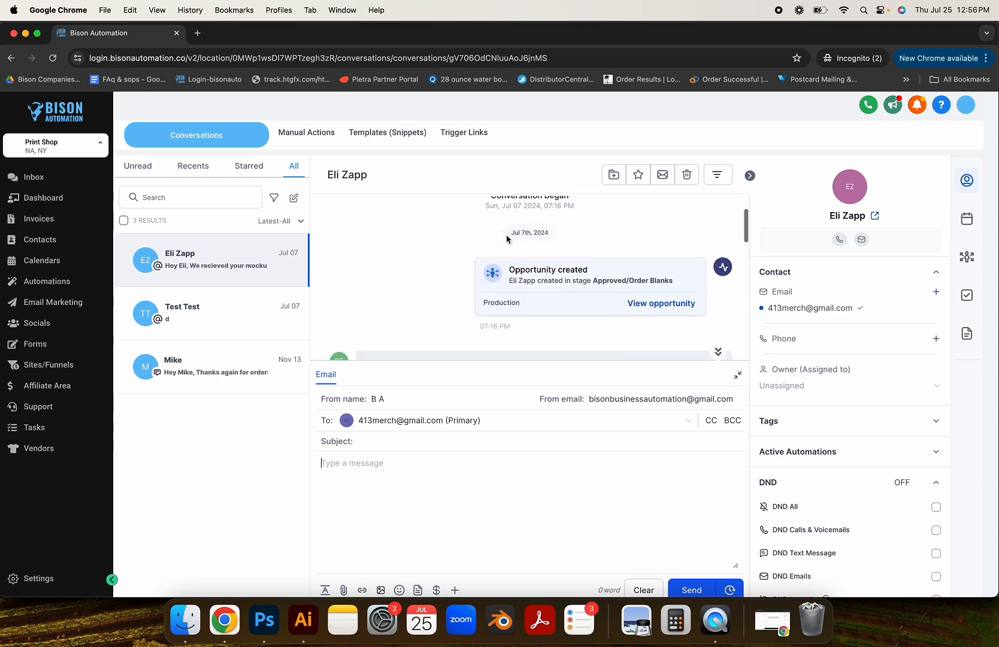
# Step: Open the conversation dated Nov 13, set its composer to email, and examine its past messages, emails and opportunity updates
pyautogui.click(266, 361)
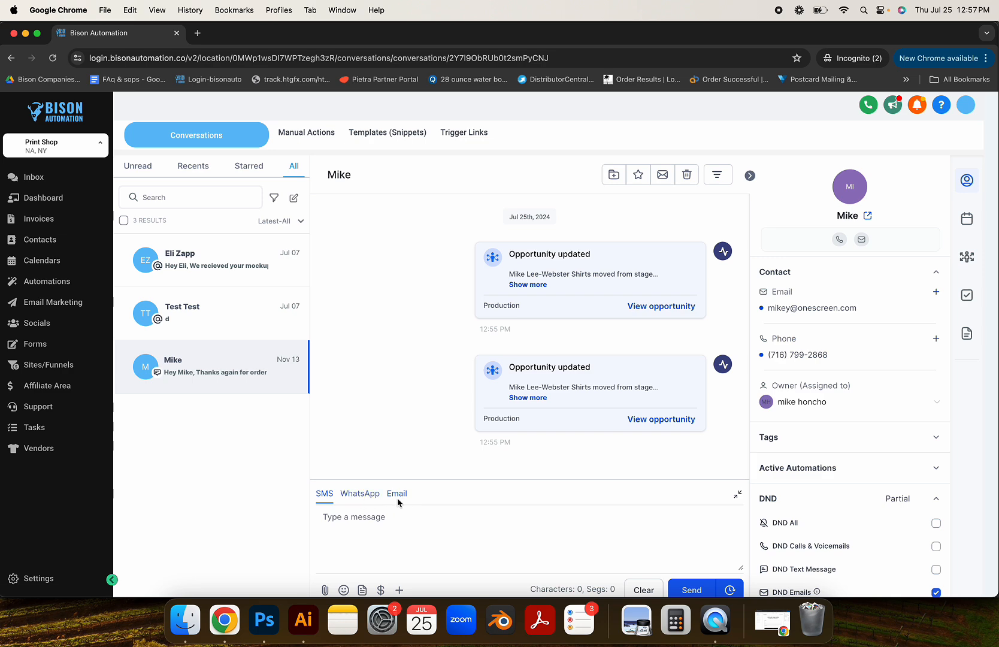
pyautogui.click(397, 493)
pyautogui.scroll(5, 558, 287)
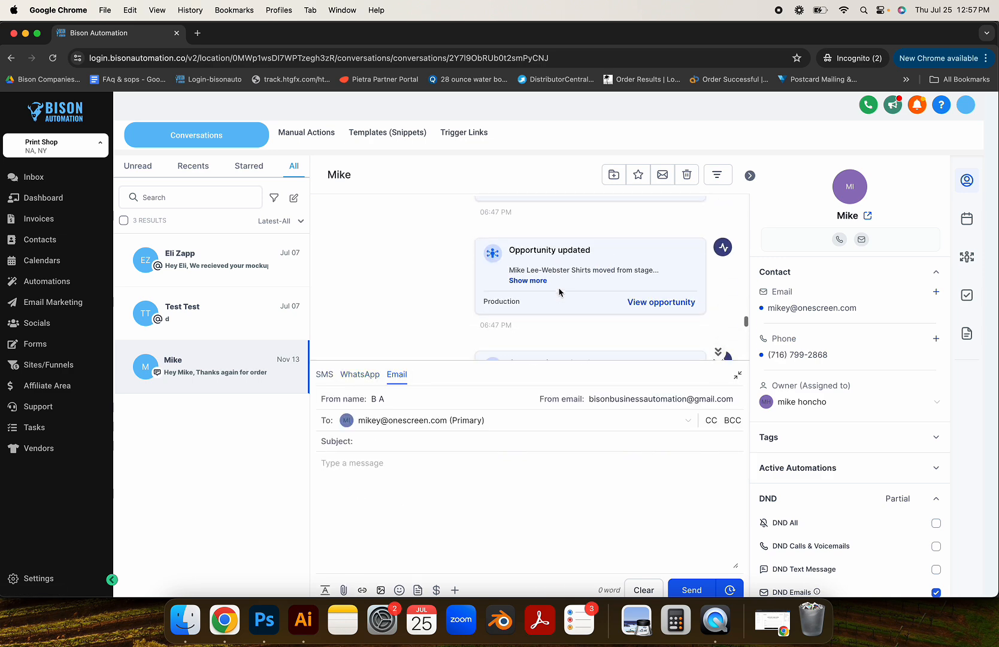
pyautogui.scroll(10, 558, 291)
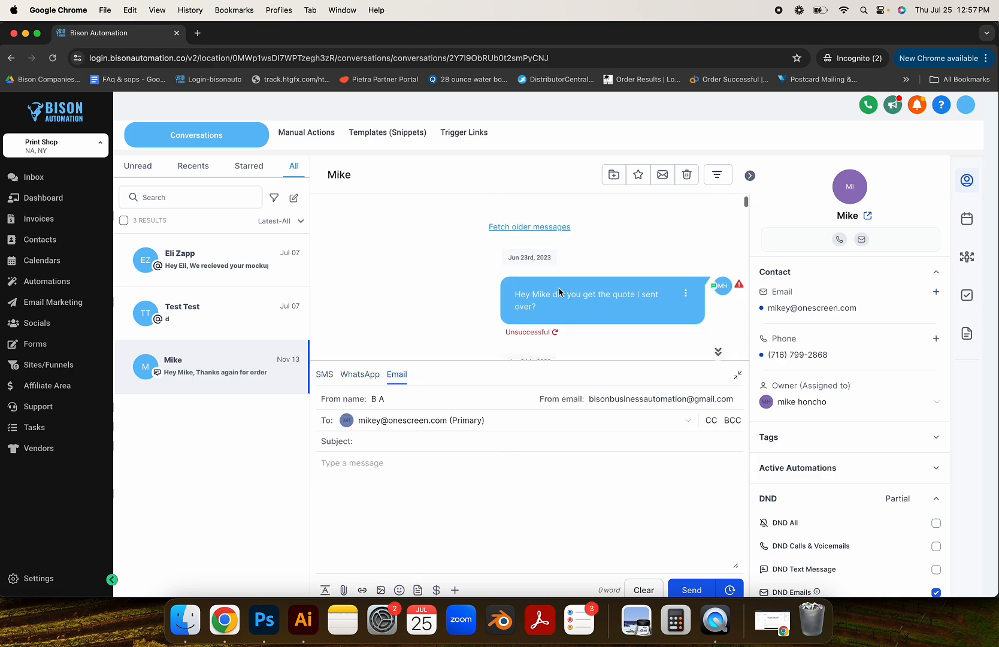
pyautogui.scroll(-2, 568, 265)
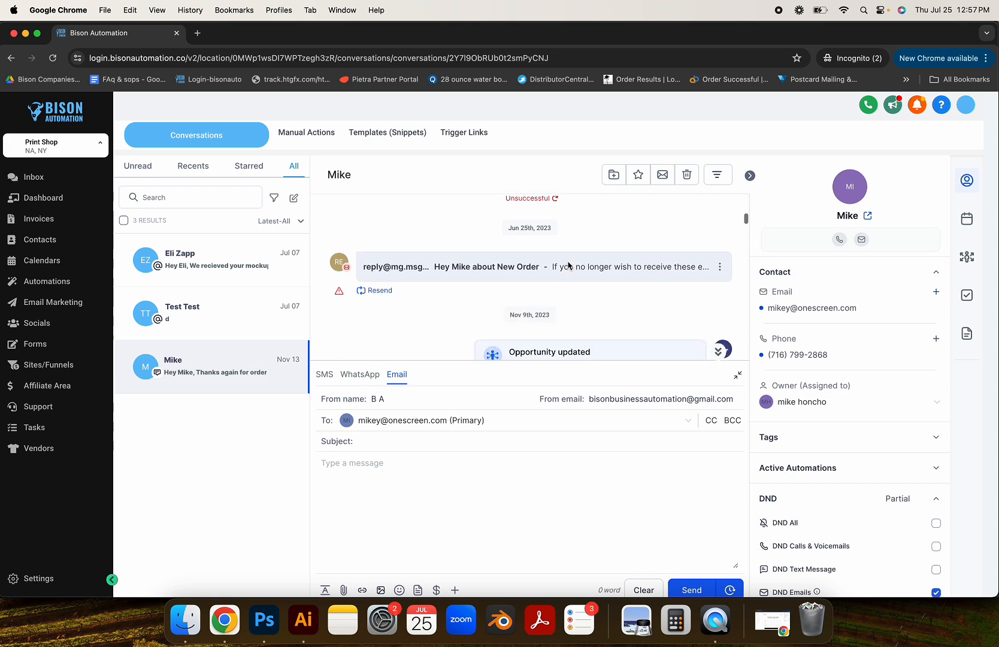
pyautogui.click(489, 268)
pyautogui.scroll(-6, 539, 282)
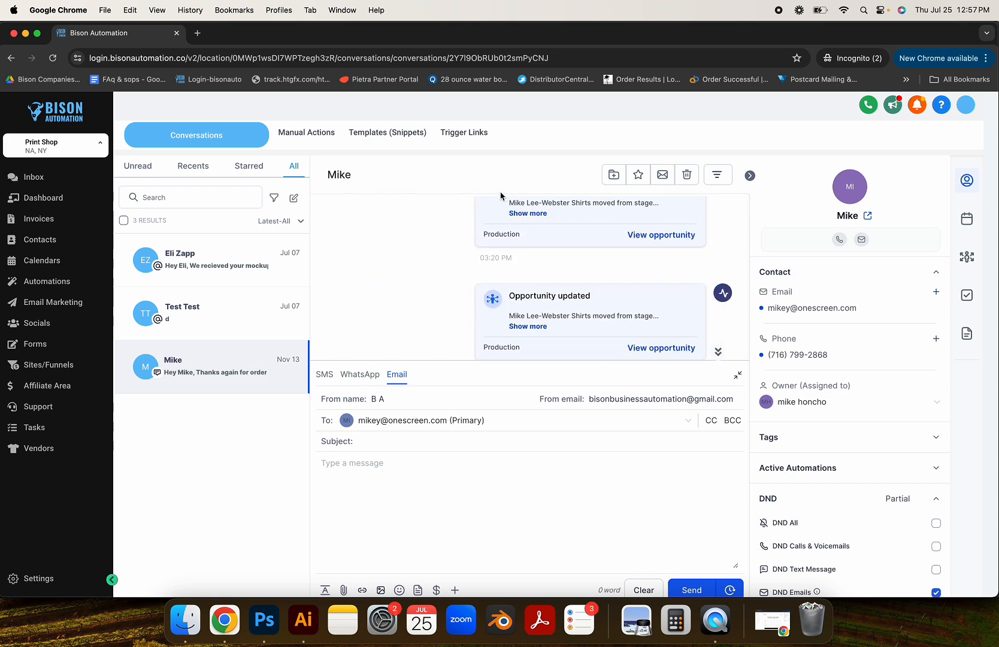
pyautogui.scroll(-2, 455, 299)
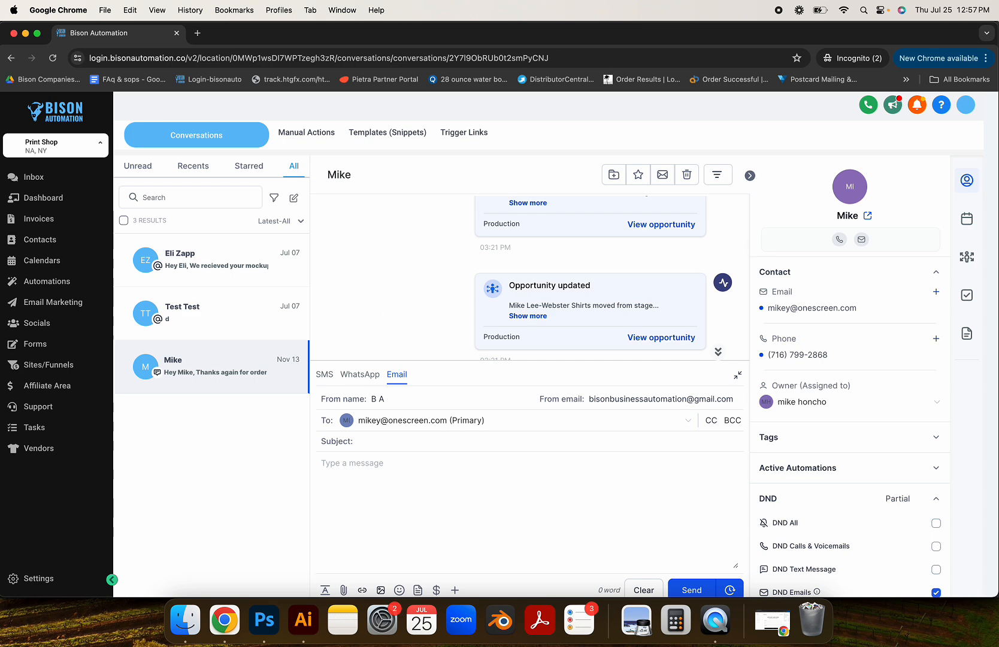
pyautogui.scroll(-3, 626, 312)
pyautogui.scroll(-5, 625, 311)
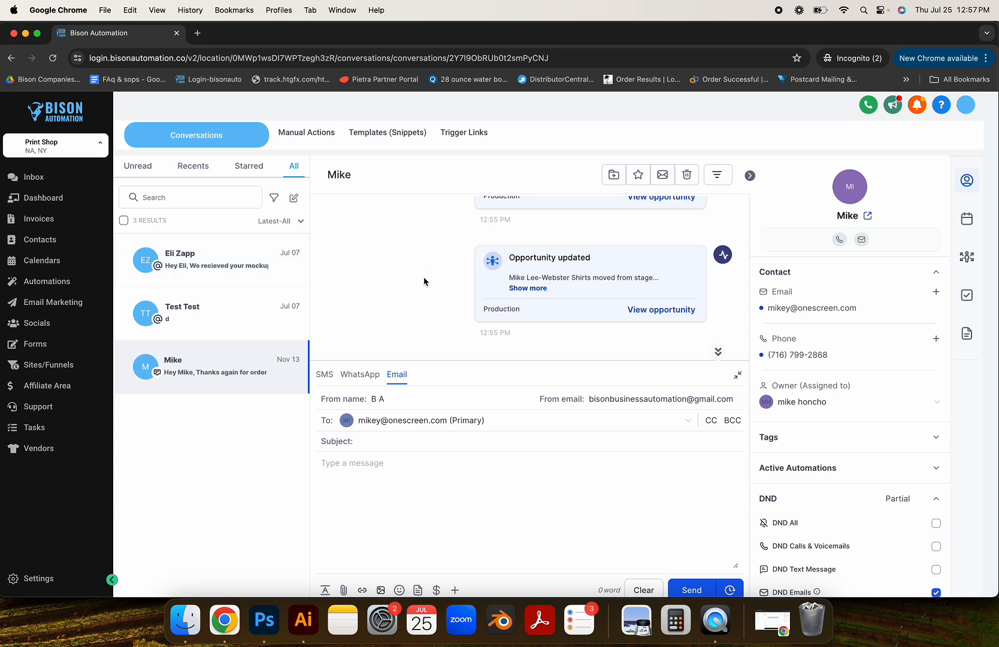
pyautogui.scroll(-1, 423, 282)
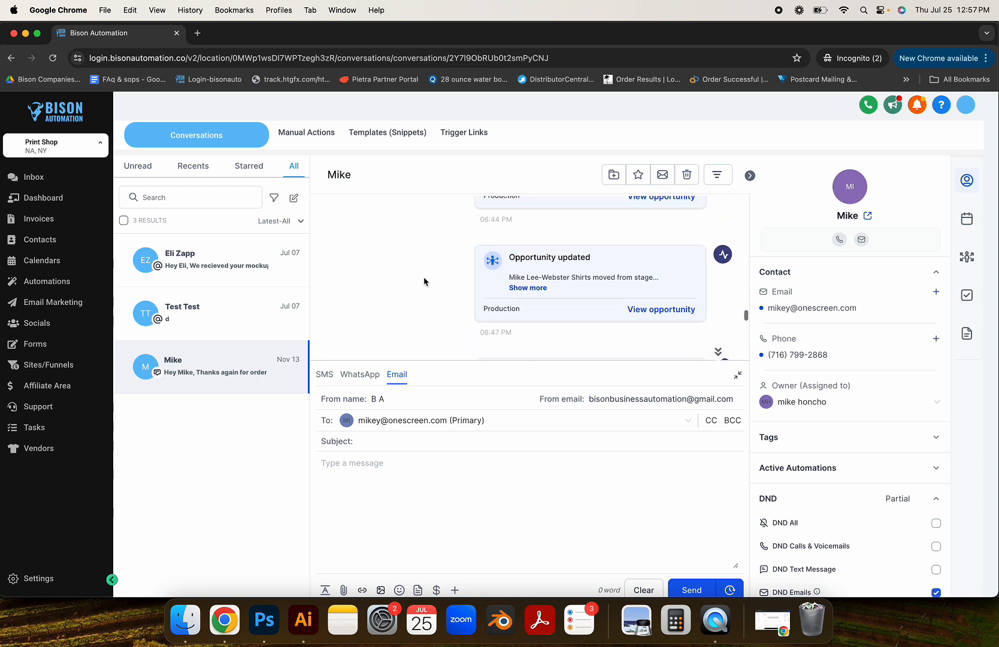
pyautogui.scroll(-3, 572, 328)
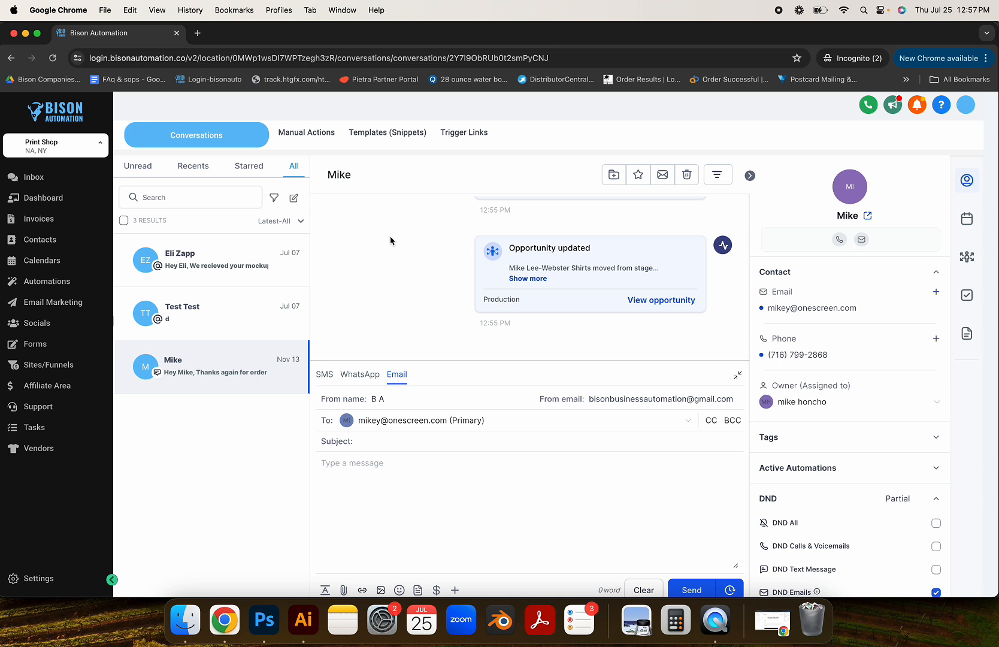
pyautogui.scroll(10, 390, 241)
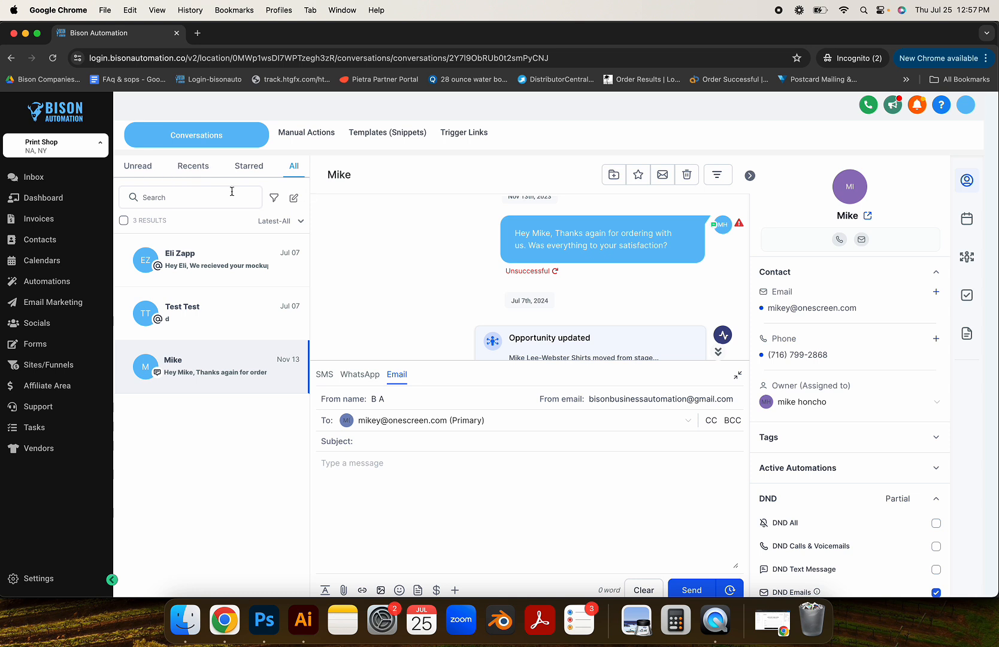
# Step: Show the unread conversations and apply the My Chat quick filter to them
pyautogui.click(138, 166)
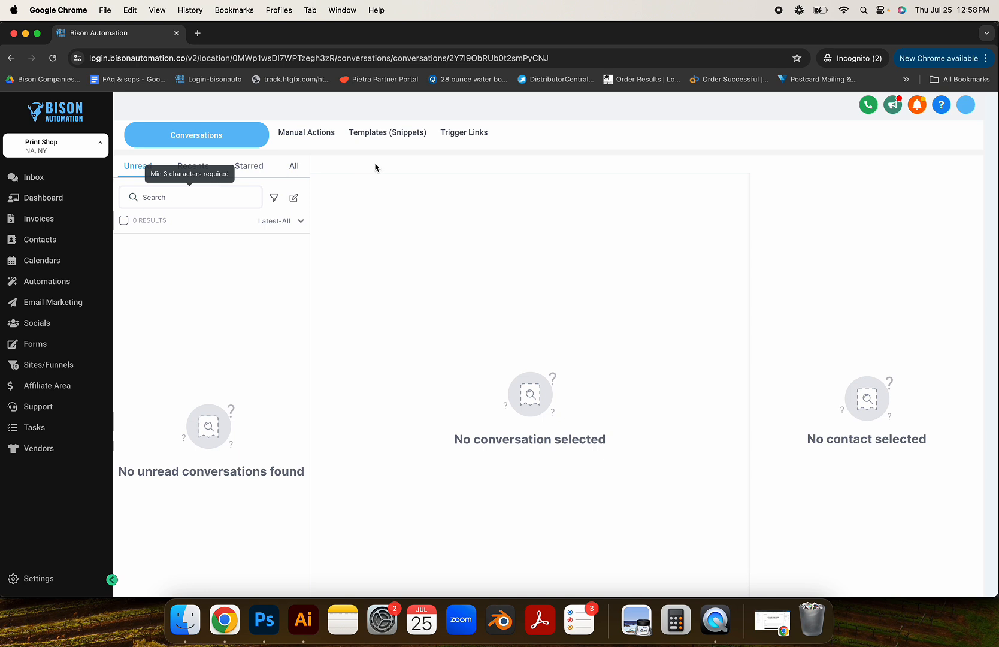
pyautogui.click(274, 199)
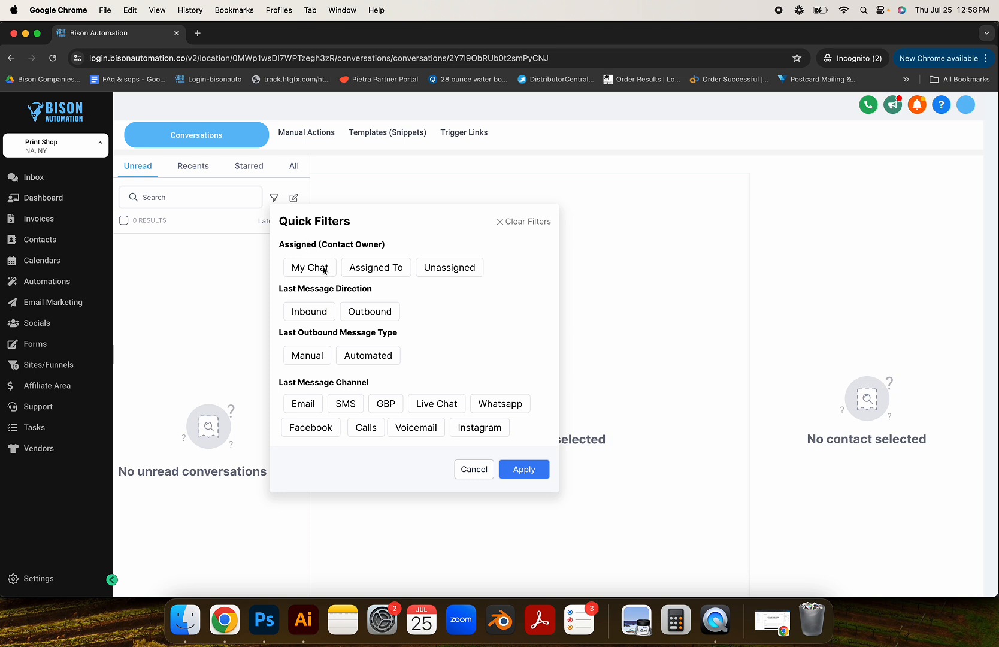
pyautogui.click(302, 270)
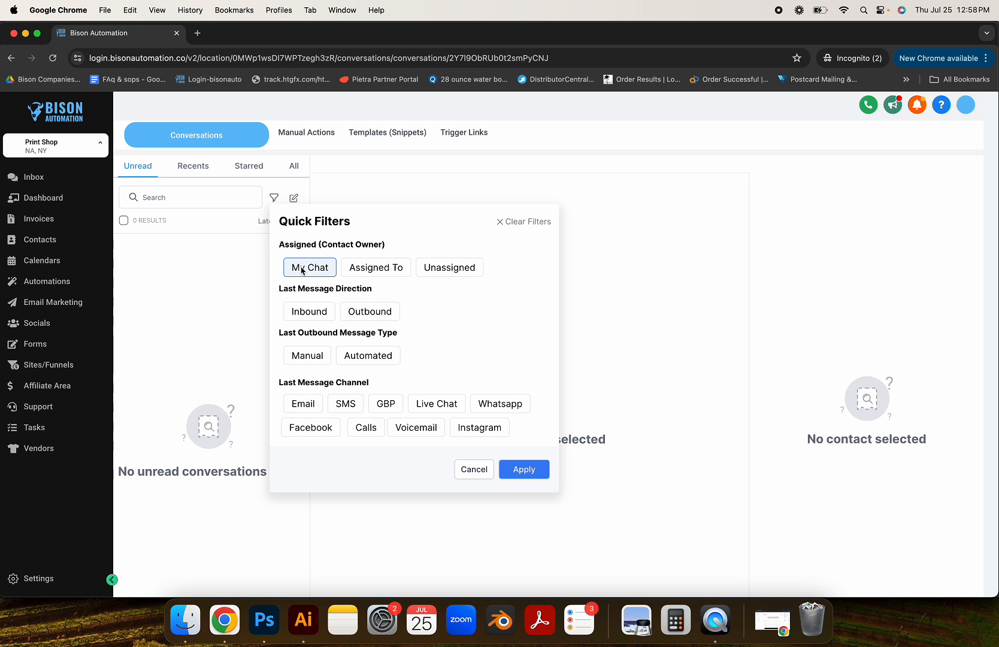
pyautogui.click(520, 467)
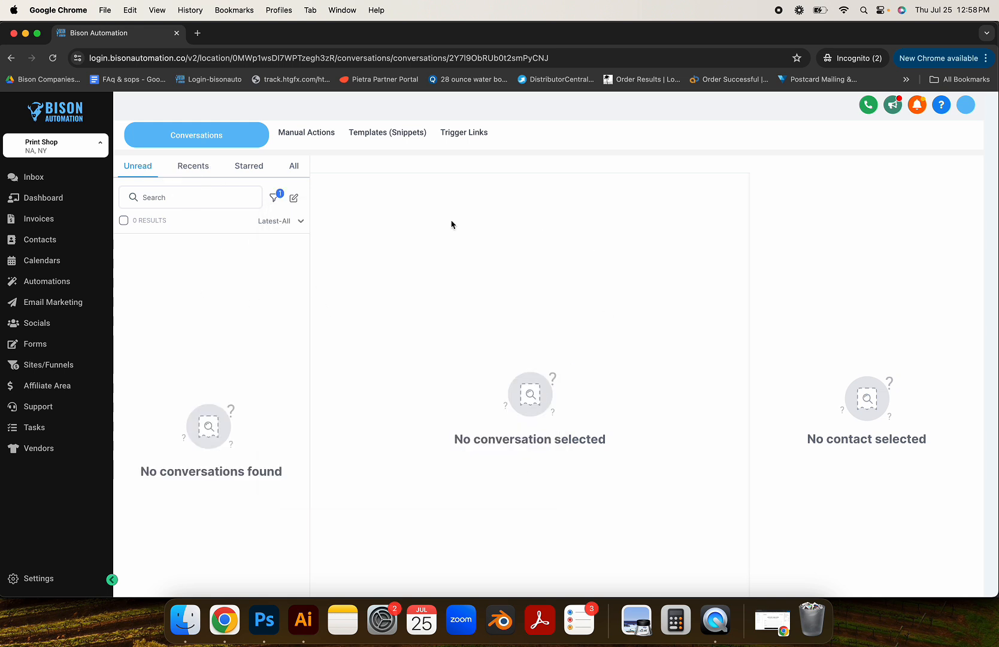
# Step: Try to remove the My Chat quick filter from the unread conversations
pyautogui.click(275, 198)
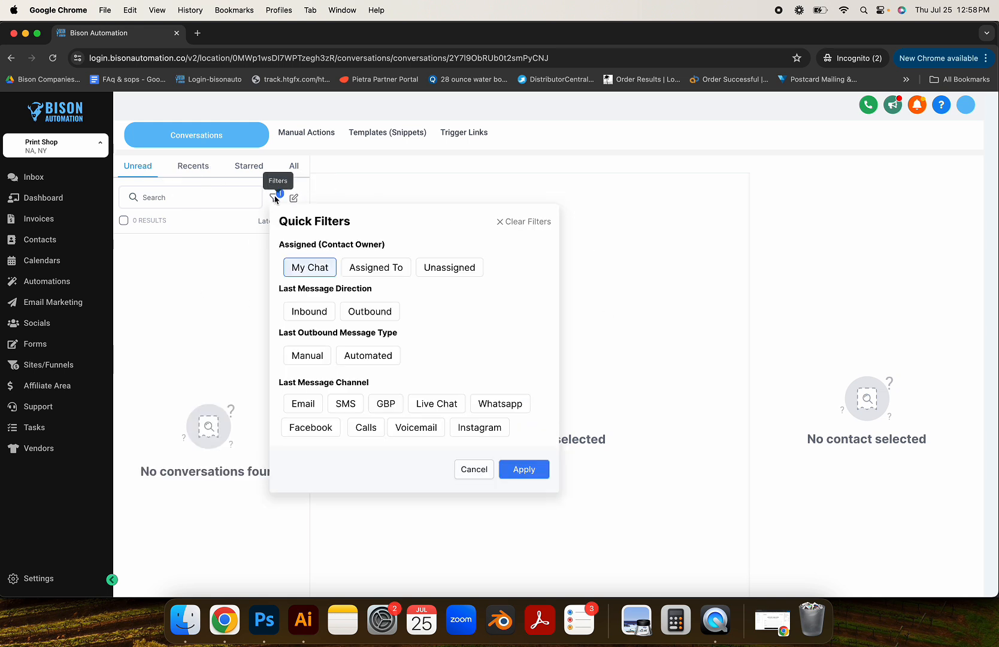
pyautogui.click(316, 268)
pyautogui.click(539, 473)
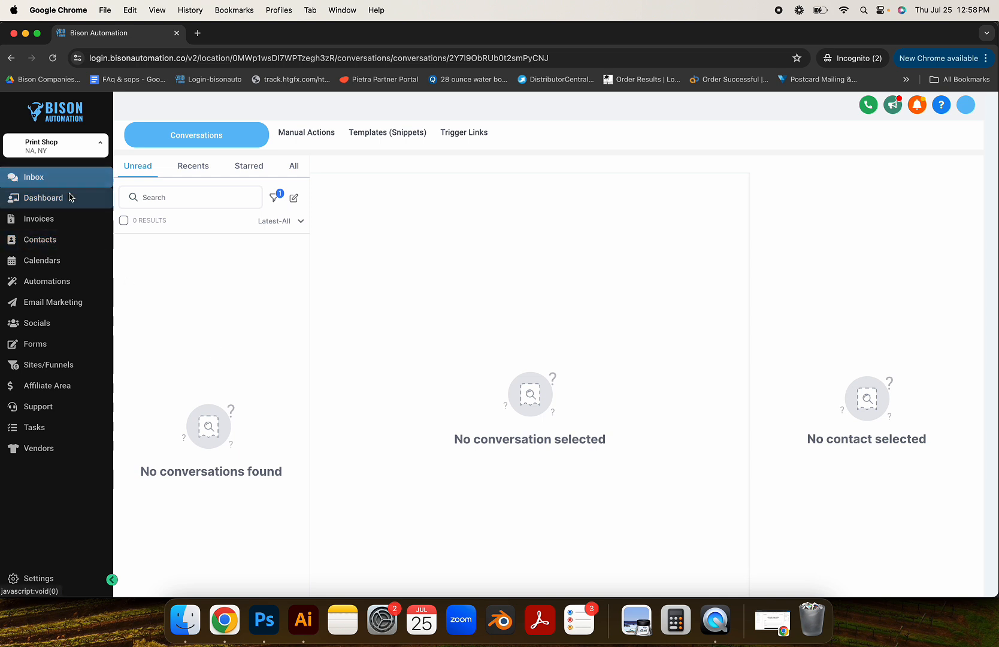
# Step: Open the payment integrations in the invoices area and examine the available providers, including Stripe, PayPal, Authorize.net and NMI
pyautogui.click(43, 219)
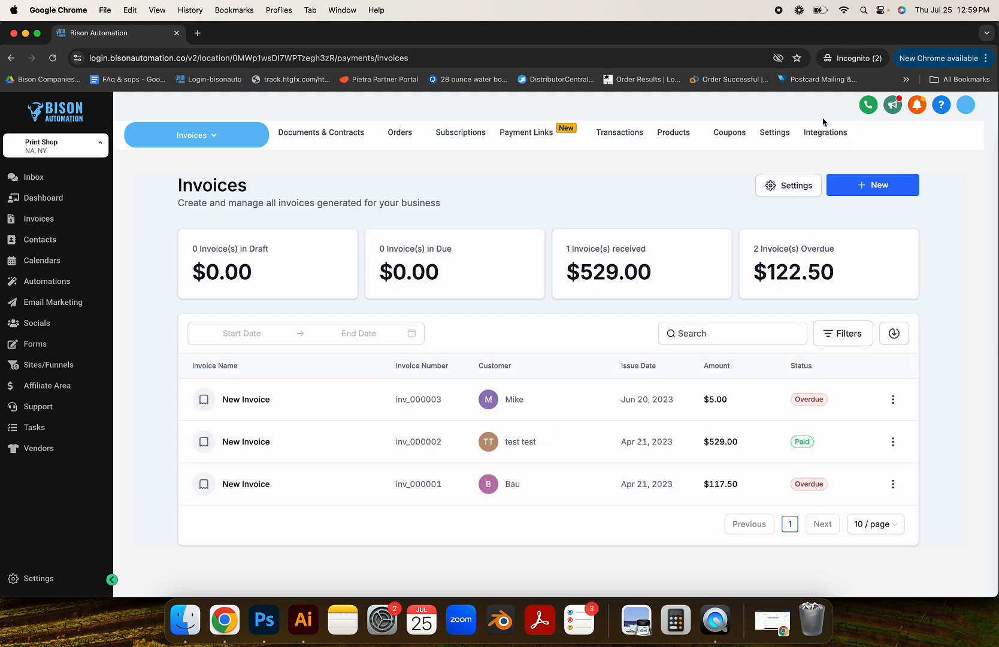
pyautogui.click(820, 136)
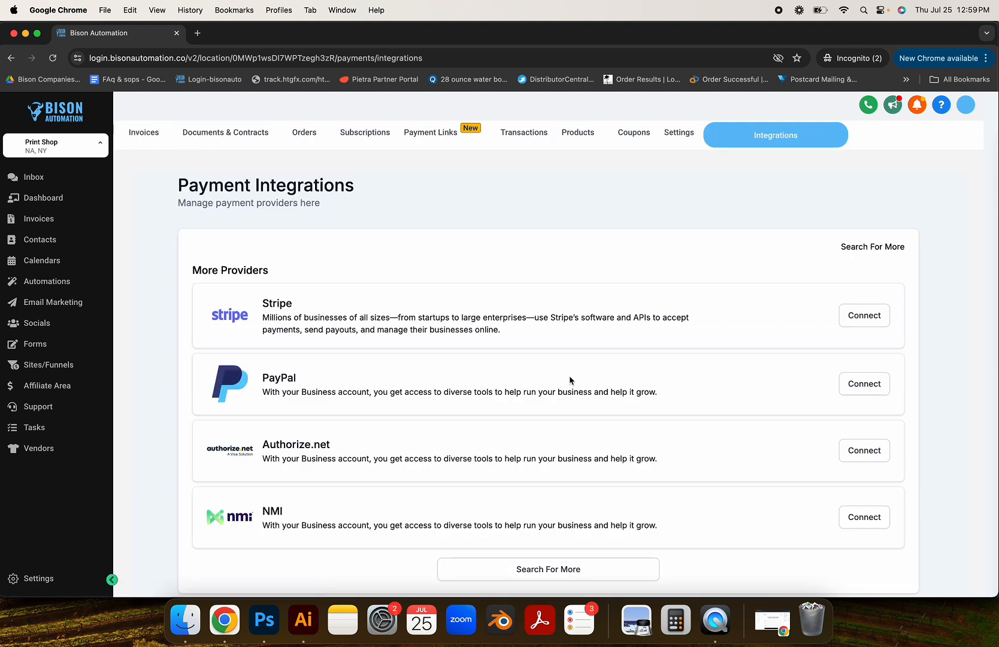
pyautogui.scroll(-1, 569, 380)
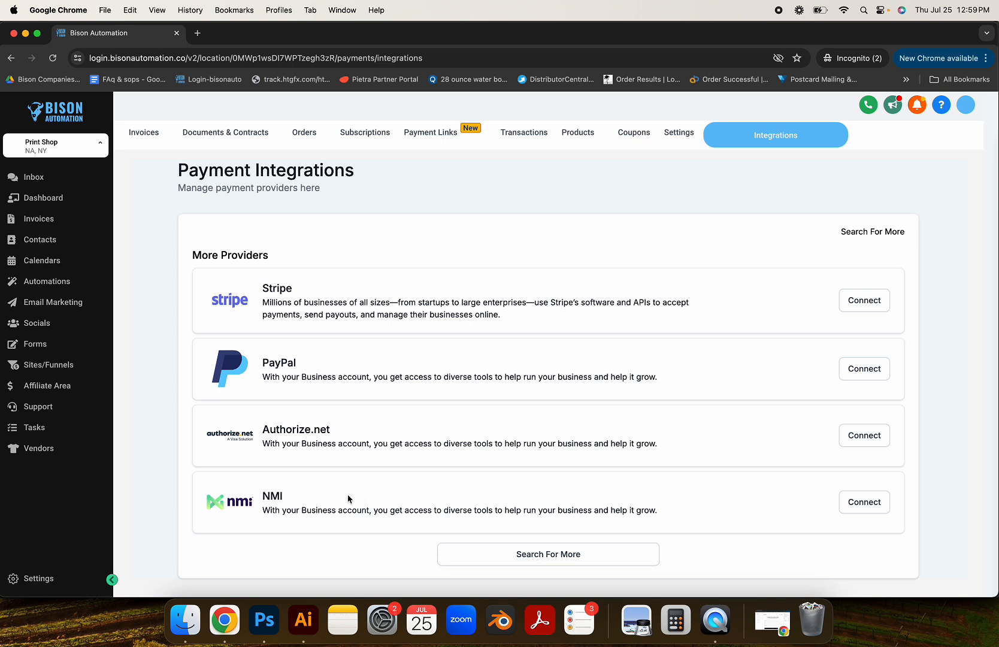
pyautogui.moveTo(264, 500); pyautogui.dragTo(310, 500)
pyautogui.click(296, 496)
# Step: Open the payment settings and examine the receipt options down to the notes and terms
pyautogui.click(683, 138)
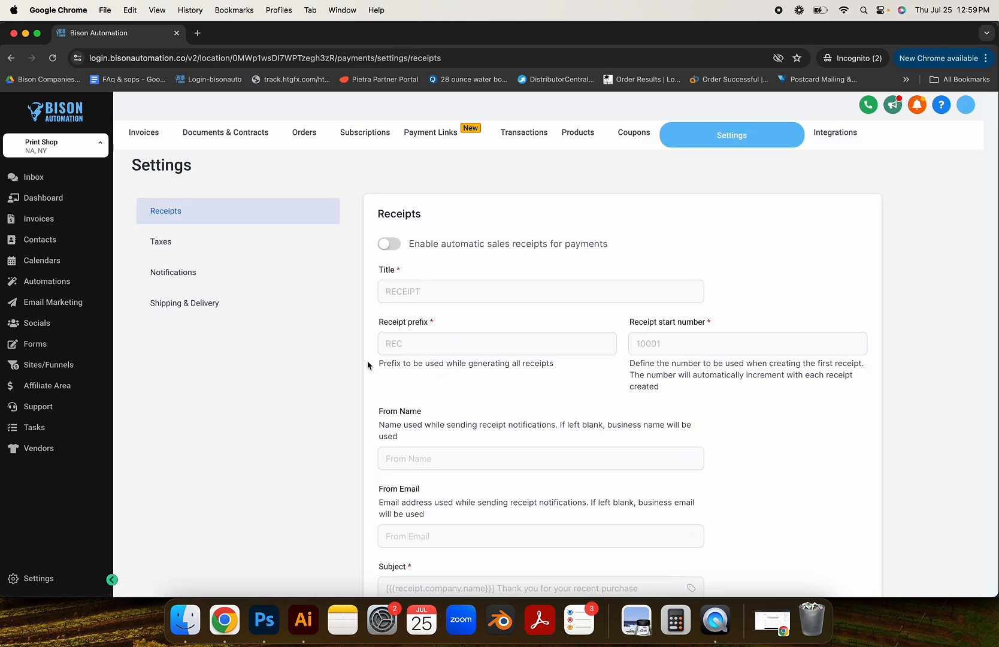
pyautogui.scroll(-5, 292, 354)
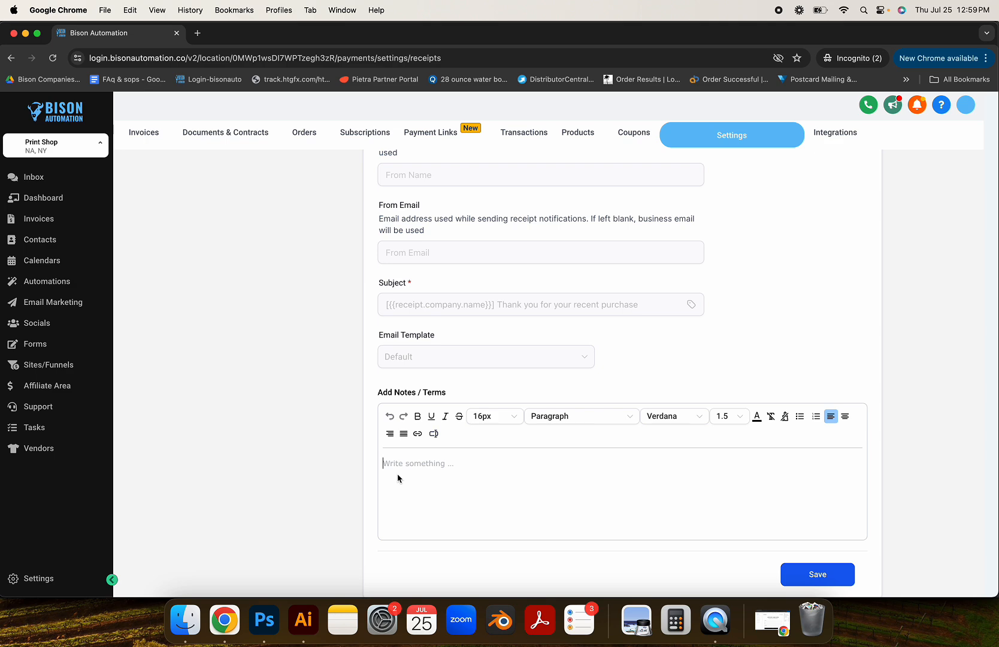
# Step: Examine the receipt settings, from the automatic sales receipts option down to the notes and terms
pyautogui.scroll(5, 397, 473)
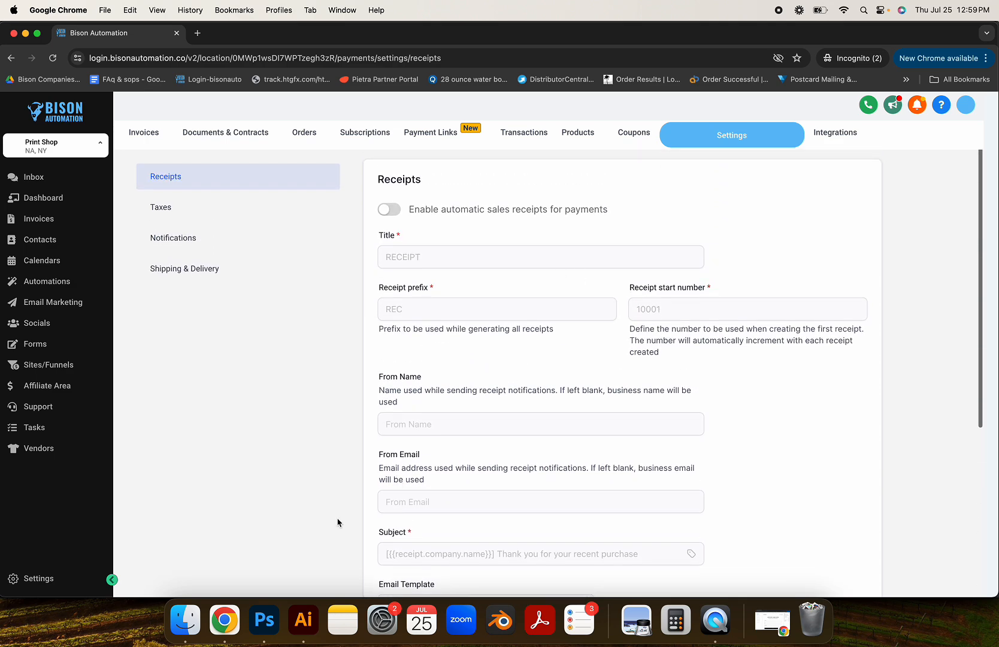
pyautogui.scroll(-5, 383, 539)
pyautogui.scroll(10, 461, 503)
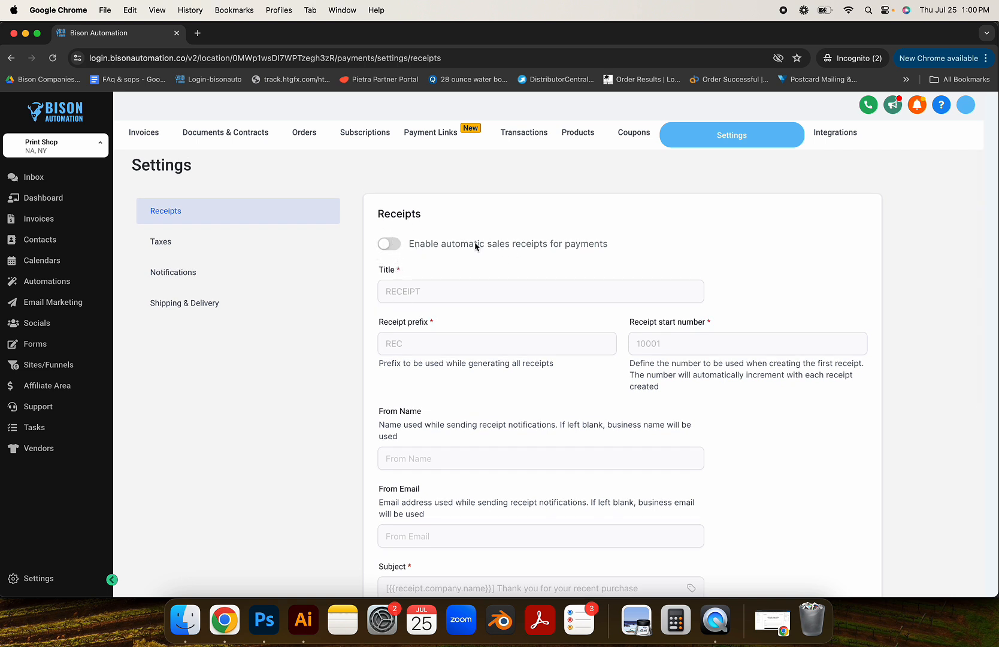
pyautogui.moveTo(441, 245); pyautogui.dragTo(551, 246)
pyautogui.click(595, 246)
pyautogui.scroll(-2, 418, 239)
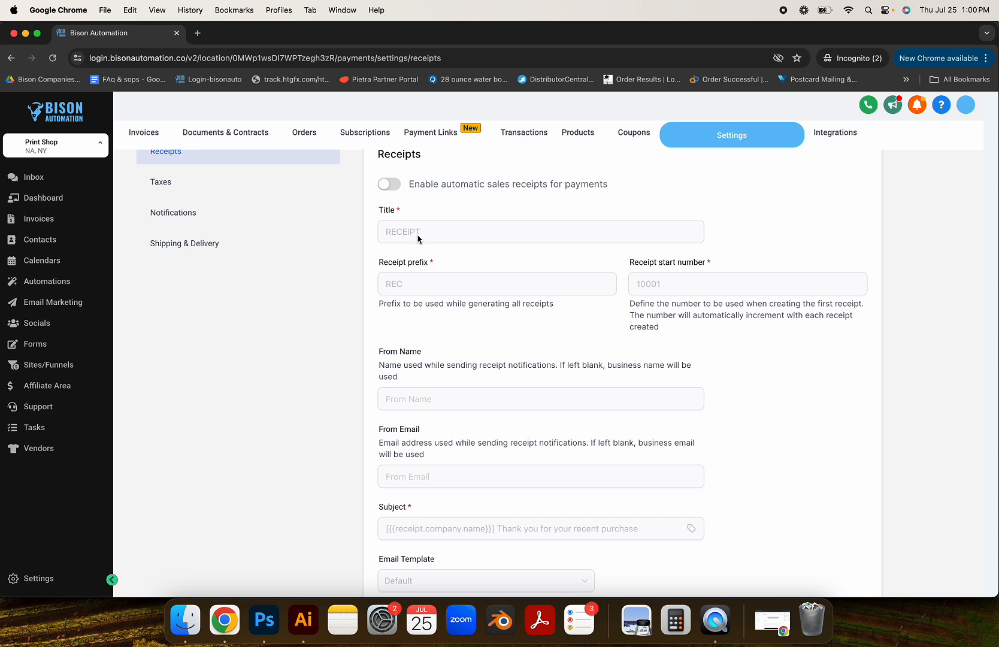
pyautogui.scroll(2, 417, 238)
pyautogui.scroll(1, 486, 400)
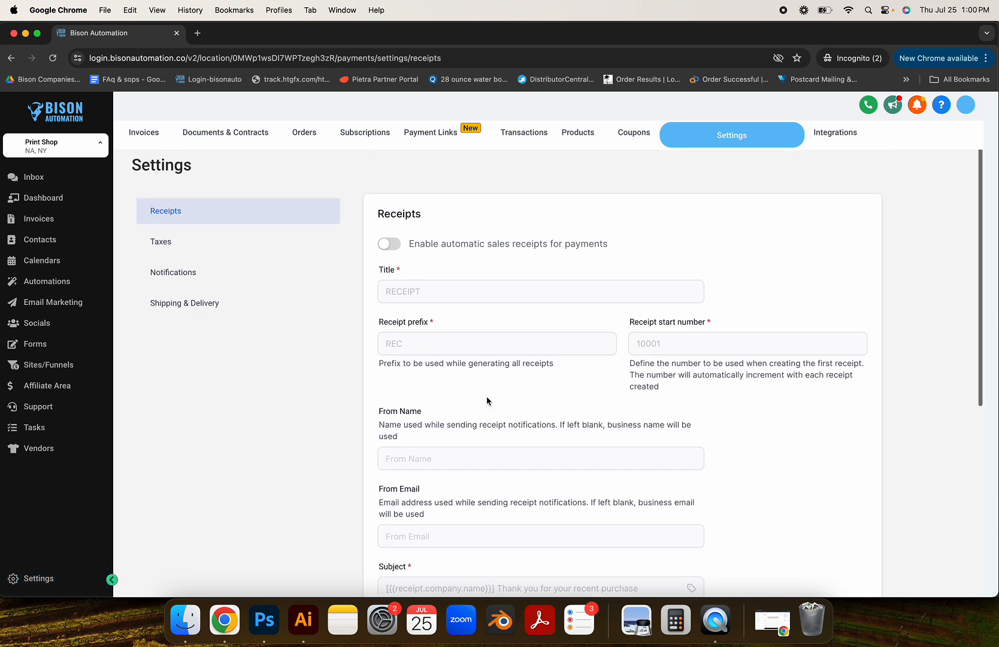
# Step: Enable automatic sales receipts to check the title, start number and prefix fields, and disable them again
pyautogui.click(389, 243)
pyautogui.click(423, 288)
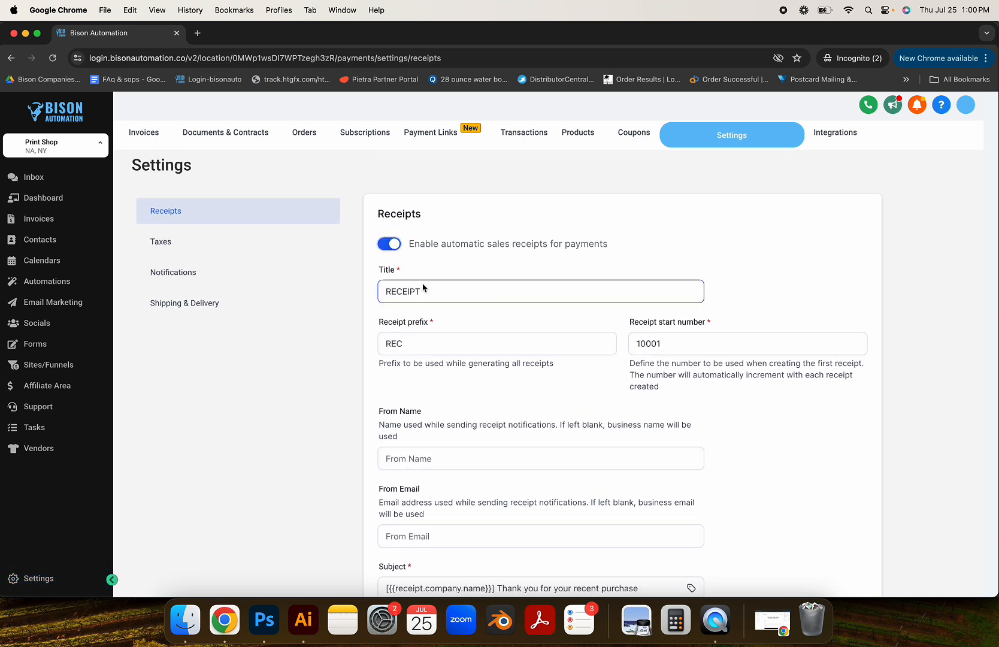
pyautogui.moveTo(421, 292); pyautogui.dragTo(397, 292)
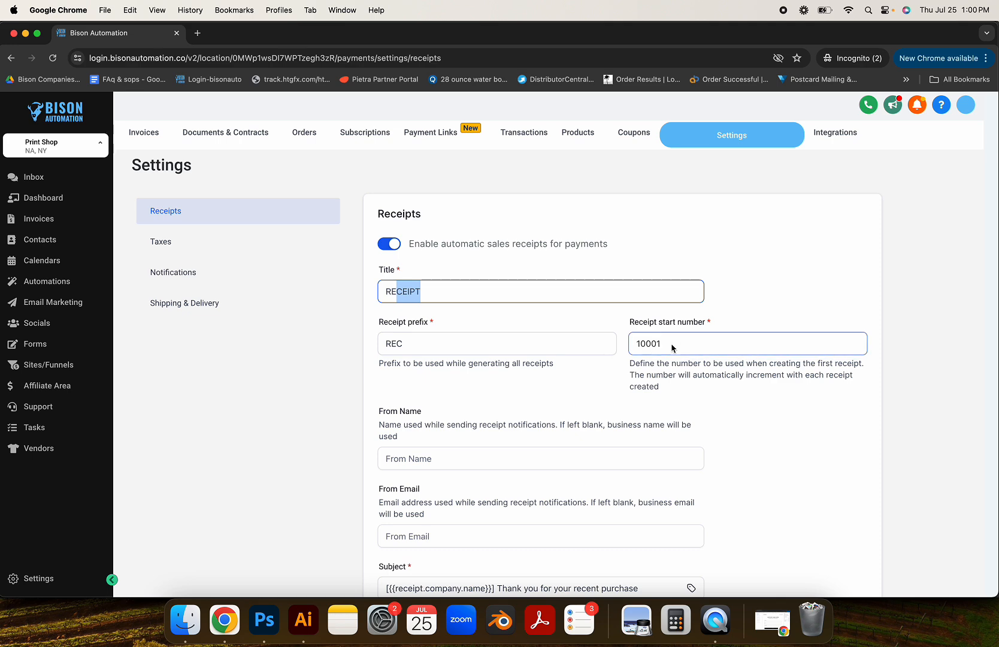
pyautogui.moveTo(679, 345); pyautogui.dragTo(633, 345)
pyautogui.click(681, 345)
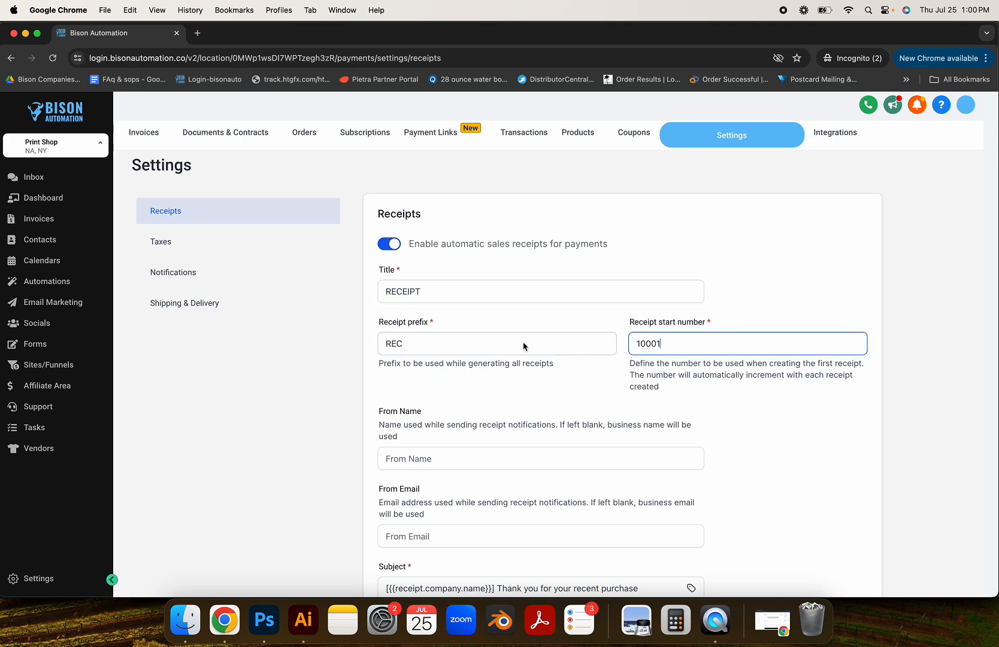
pyautogui.click(473, 351)
pyautogui.scroll(-3, 454, 367)
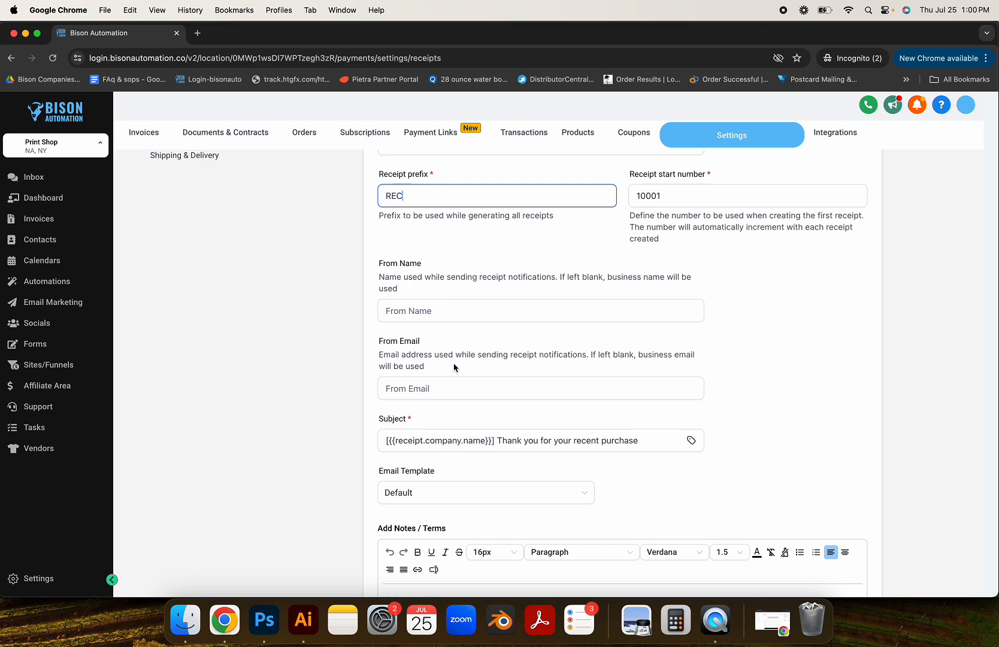
pyautogui.scroll(3, 526, 387)
pyautogui.click(388, 244)
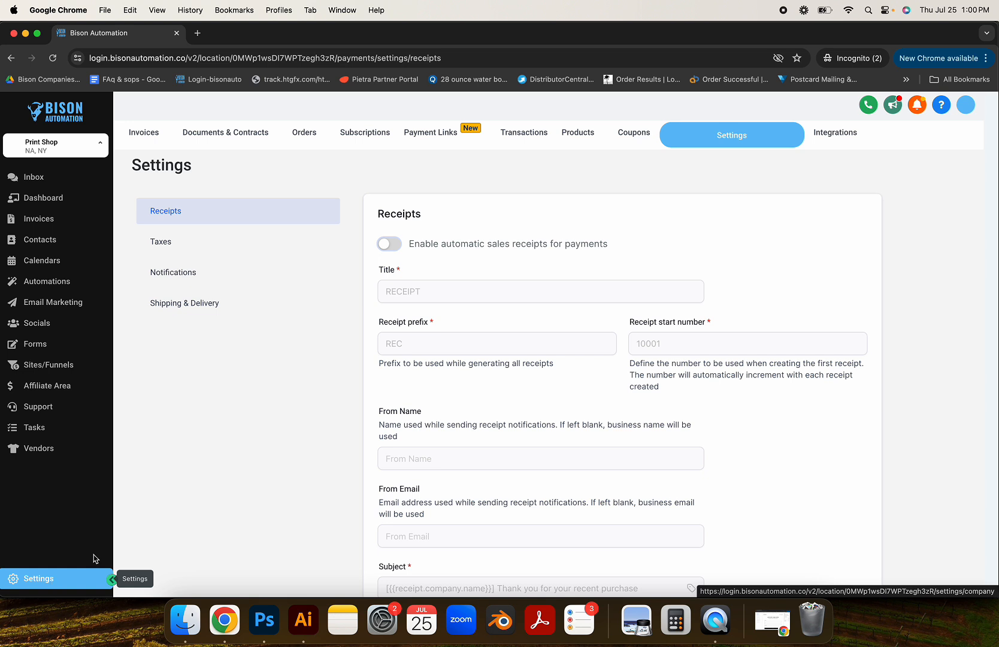
# Step: Enable automatic sales tax in the tax settings and look through the default tax categories without choosing one
pyautogui.click(170, 245)
pyautogui.scroll(-3, 605, 290)
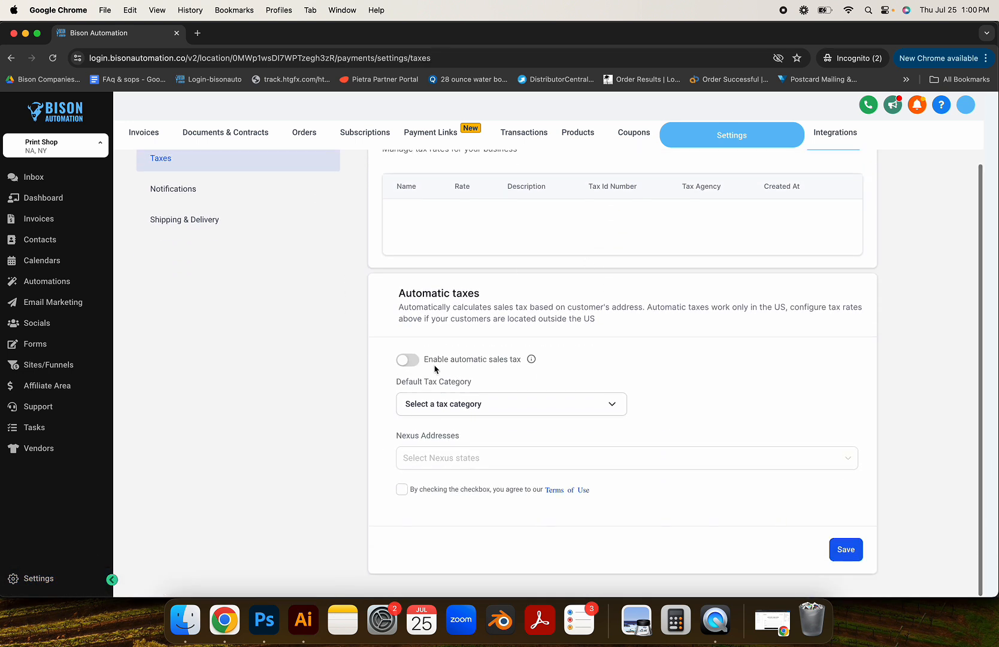
pyautogui.click(409, 362)
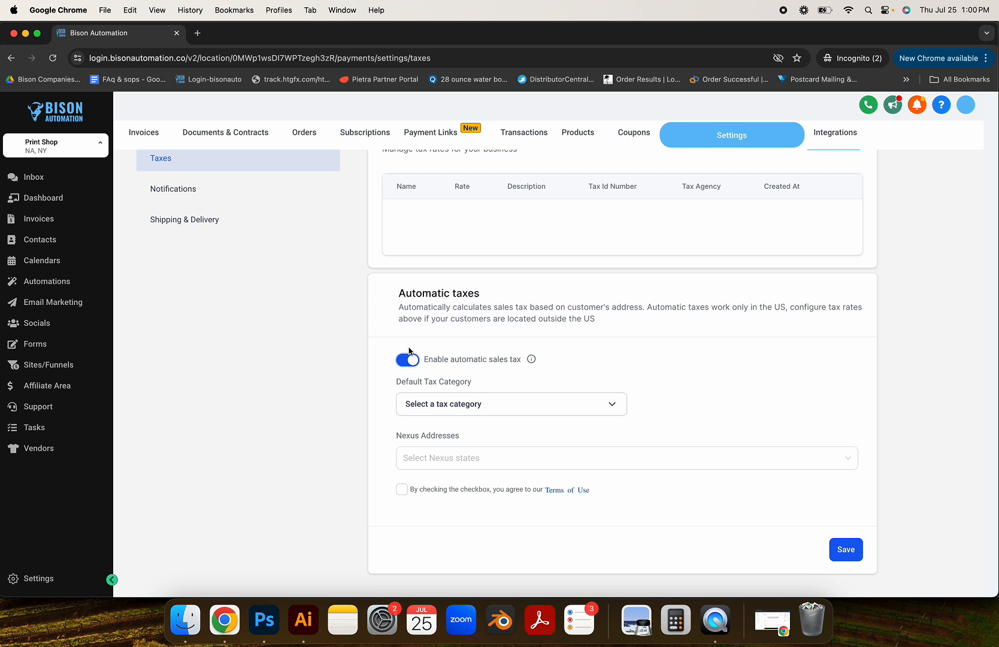
pyautogui.click(506, 407)
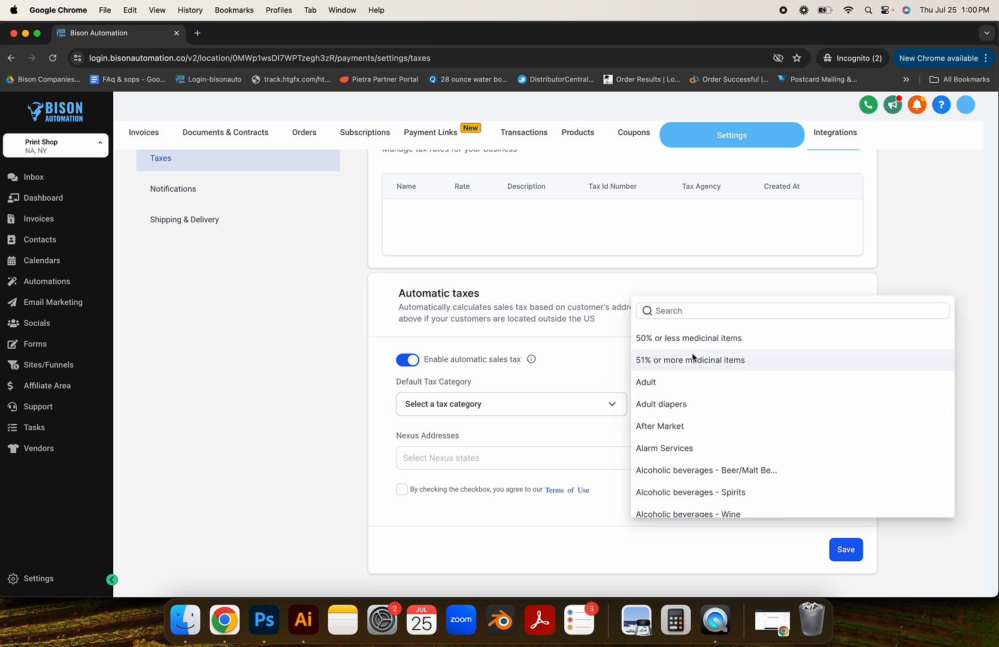
pyautogui.click(697, 314)
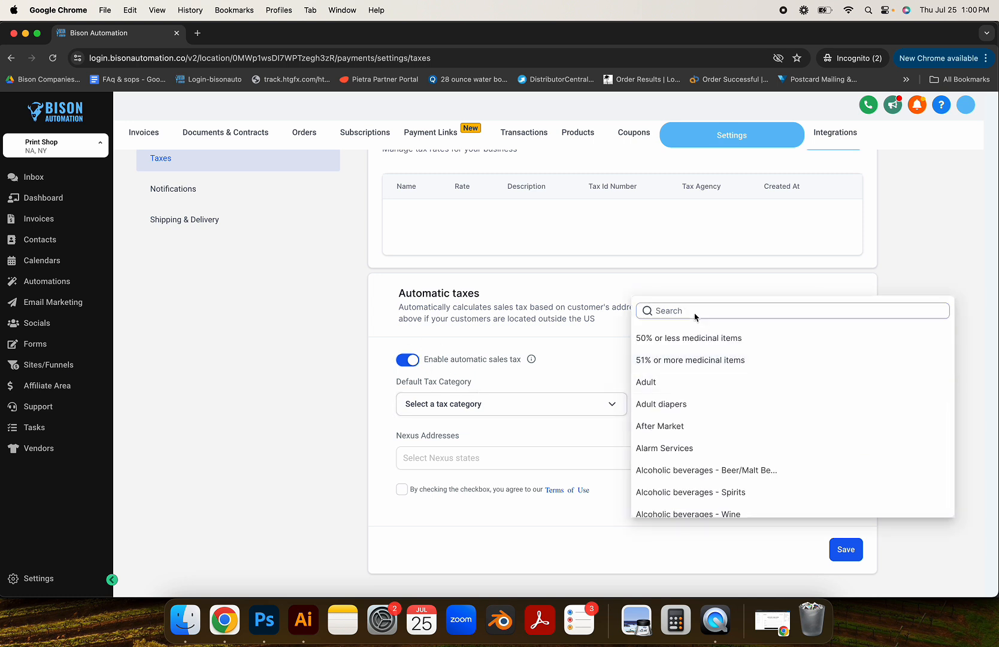
pyautogui.click(558, 368)
pyautogui.scroll(3, 455, 344)
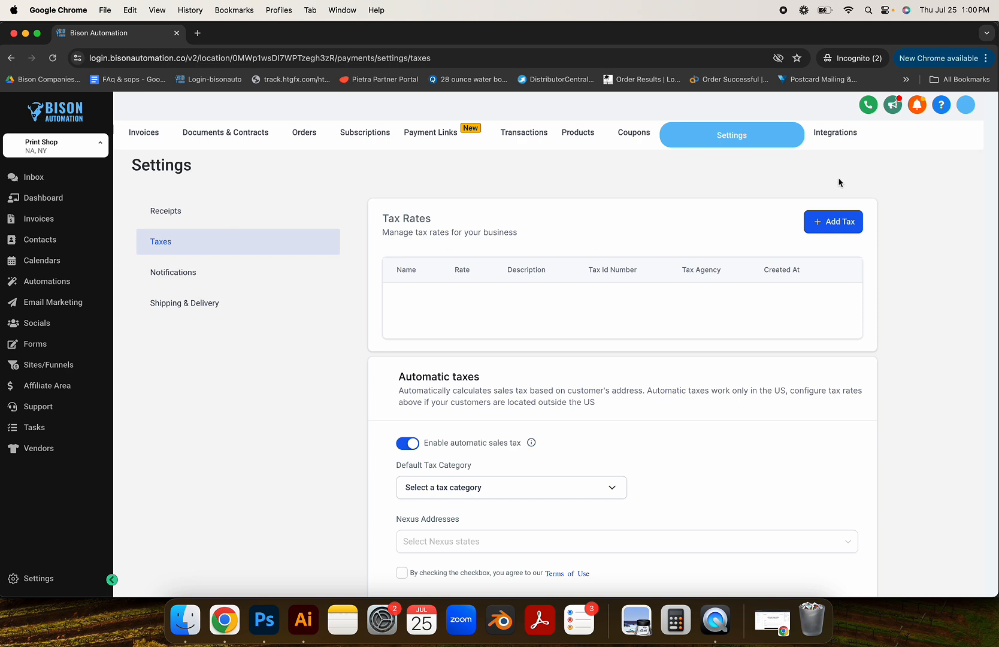
pyautogui.click(831, 223)
pyautogui.click(466, 302)
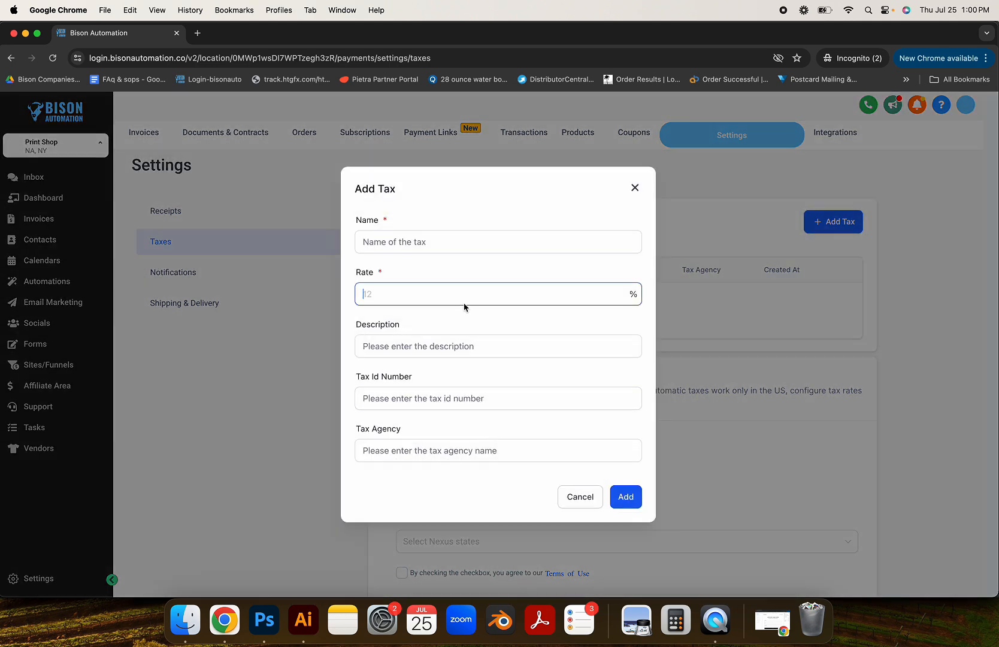
pyautogui.write('8')
pyautogui.click(634, 188)
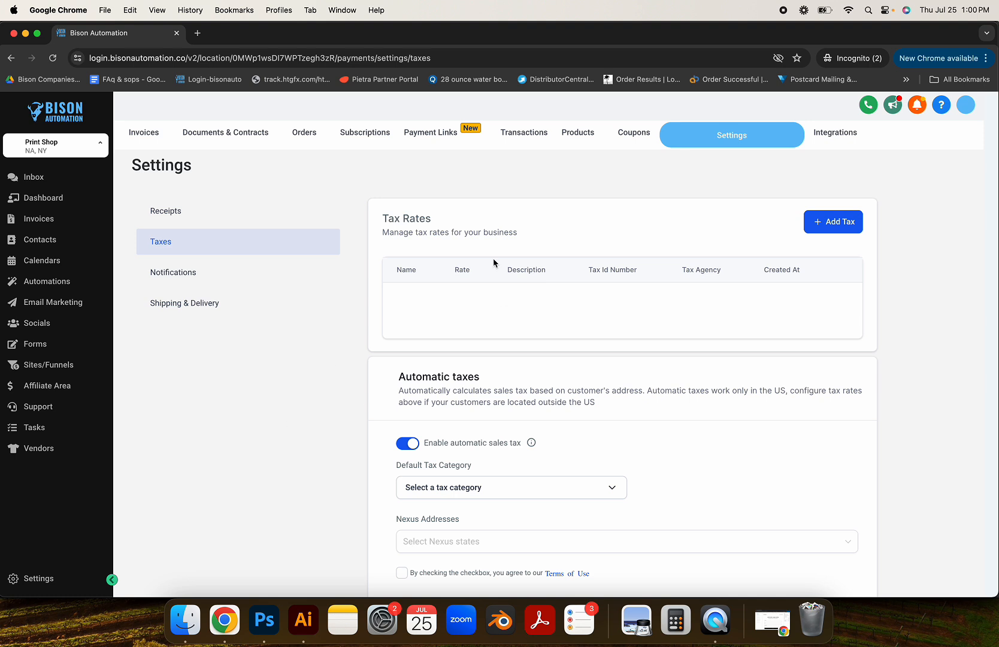
# Step: Open the payment notification settings and set the abandoned cart email template to Default - Invoice received
pyautogui.click(192, 270)
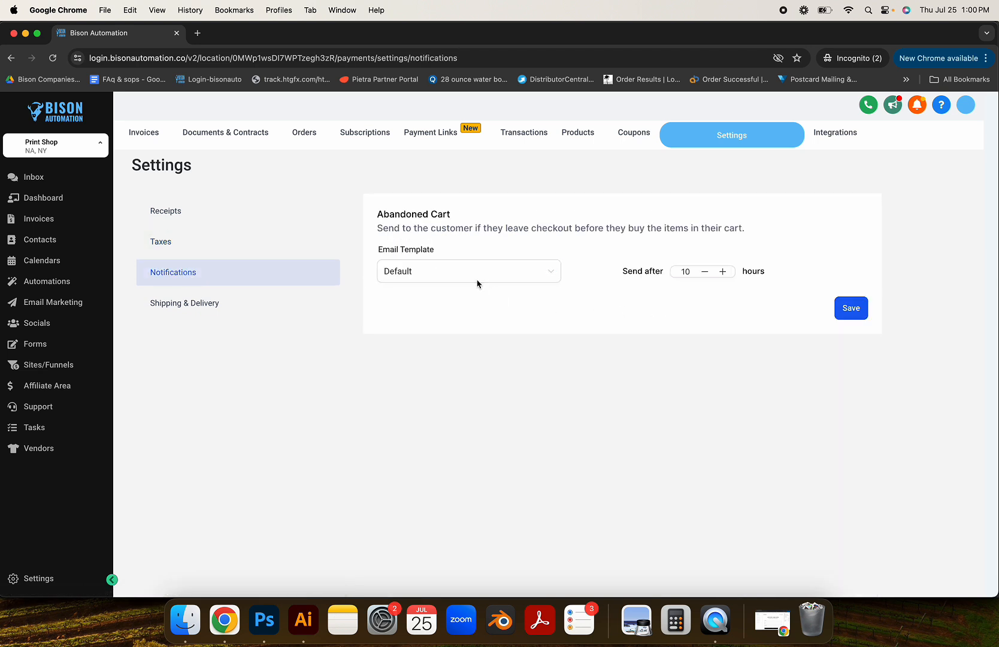
pyautogui.click(494, 272)
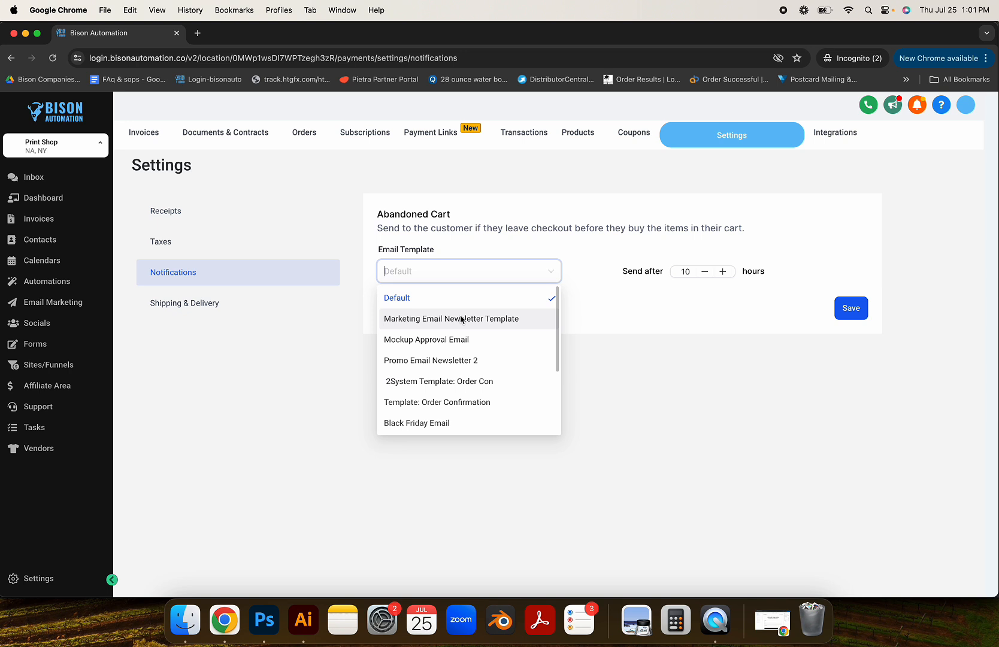
pyautogui.scroll(-2, 440, 344)
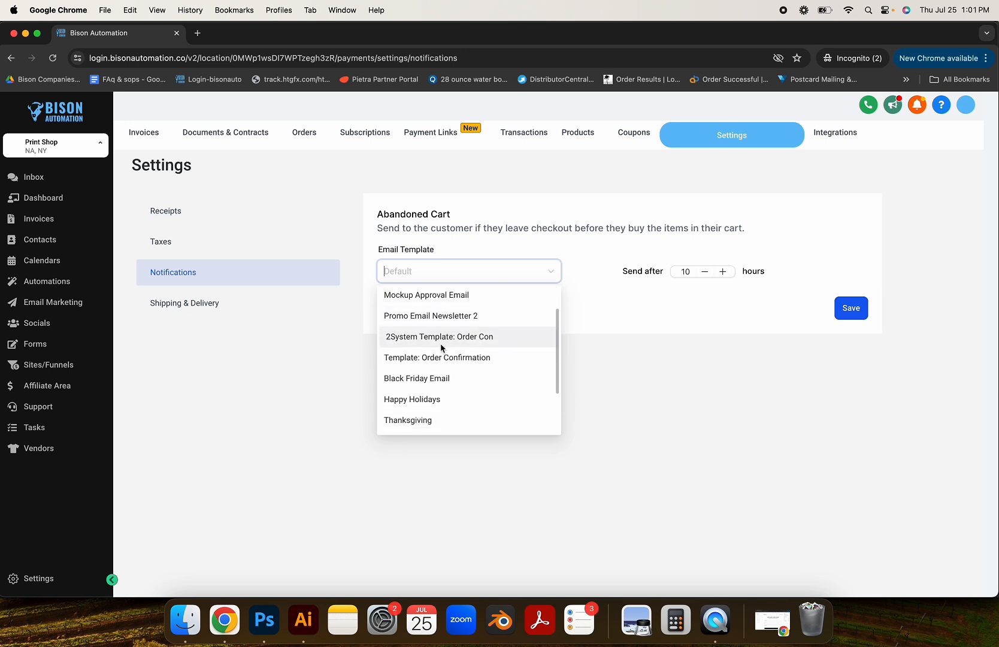
pyautogui.scroll(-2, 441, 348)
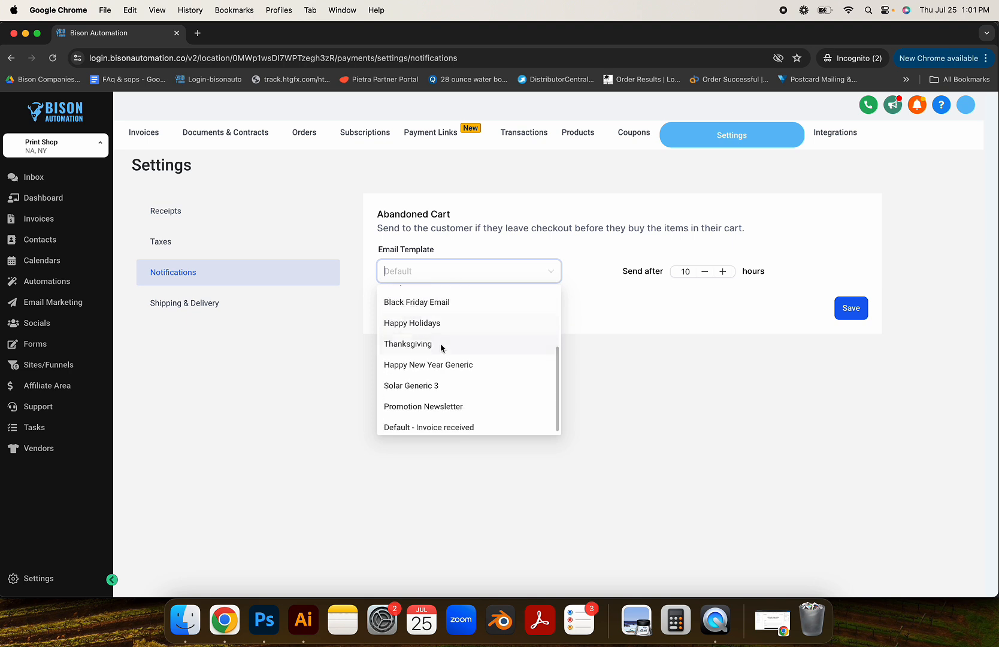
pyautogui.click(413, 422)
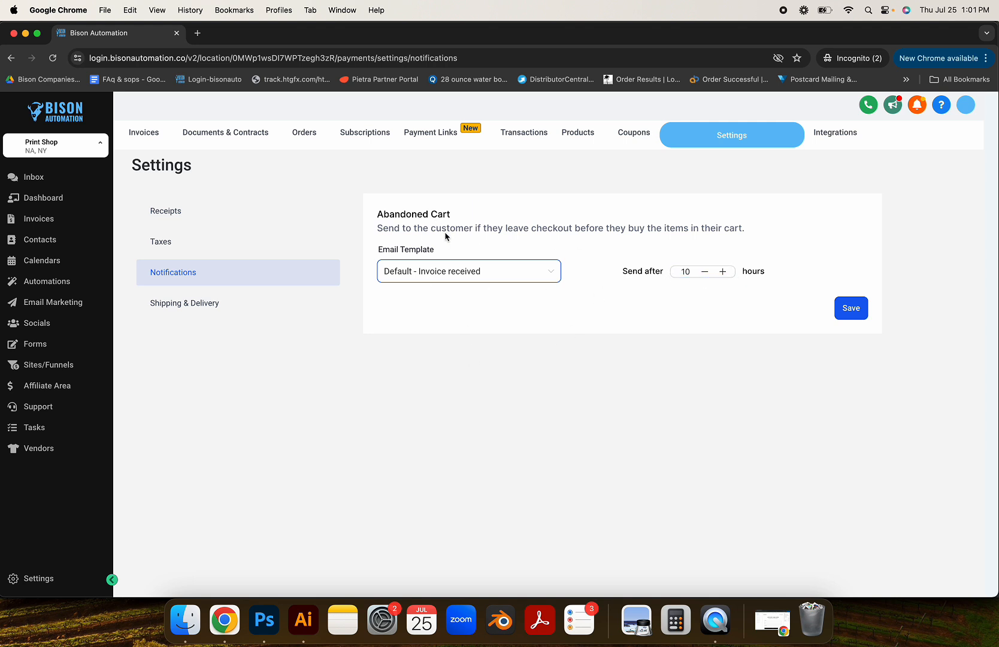
pyautogui.moveTo(378, 216); pyautogui.dragTo(457, 214)
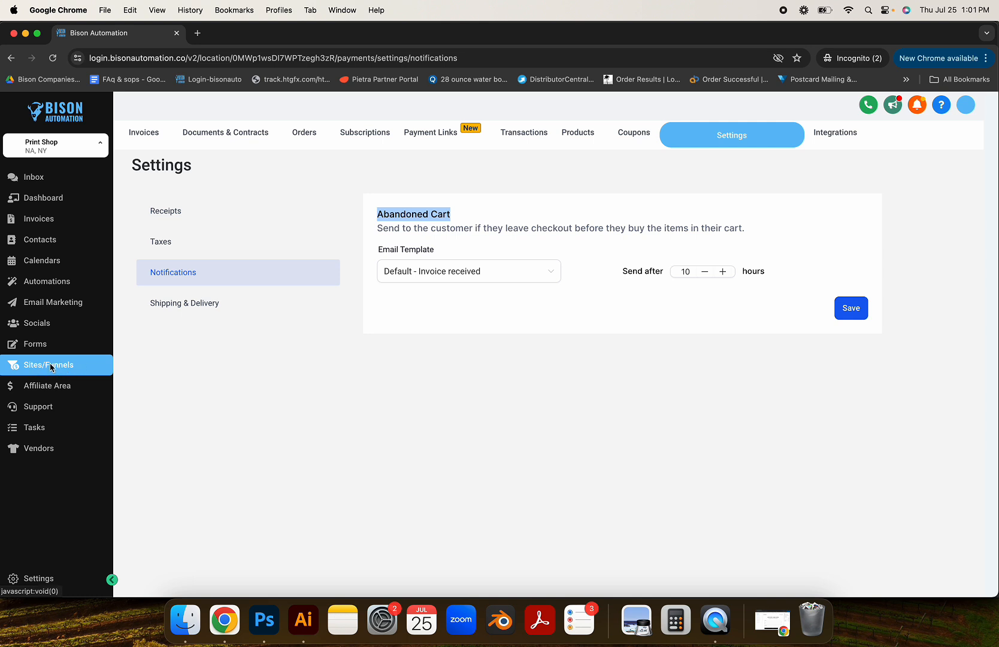
pyautogui.click(474, 203)
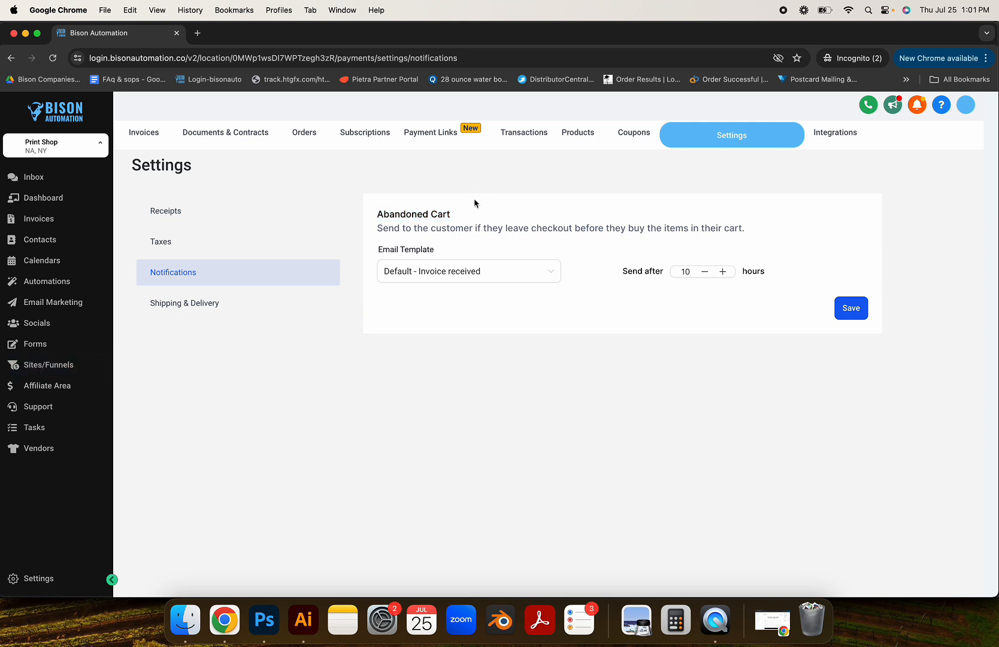
# Step: Change the abandoned cart email template to Promo Email Newsletter 2
pyautogui.click(447, 277)
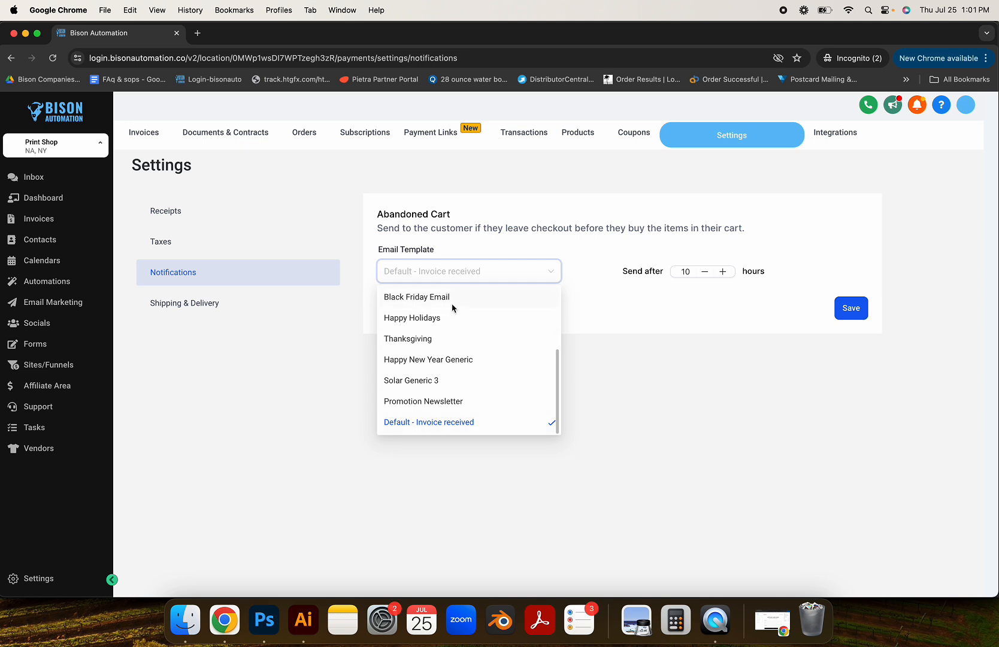
pyautogui.scroll(5, 452, 308)
pyautogui.click(446, 360)
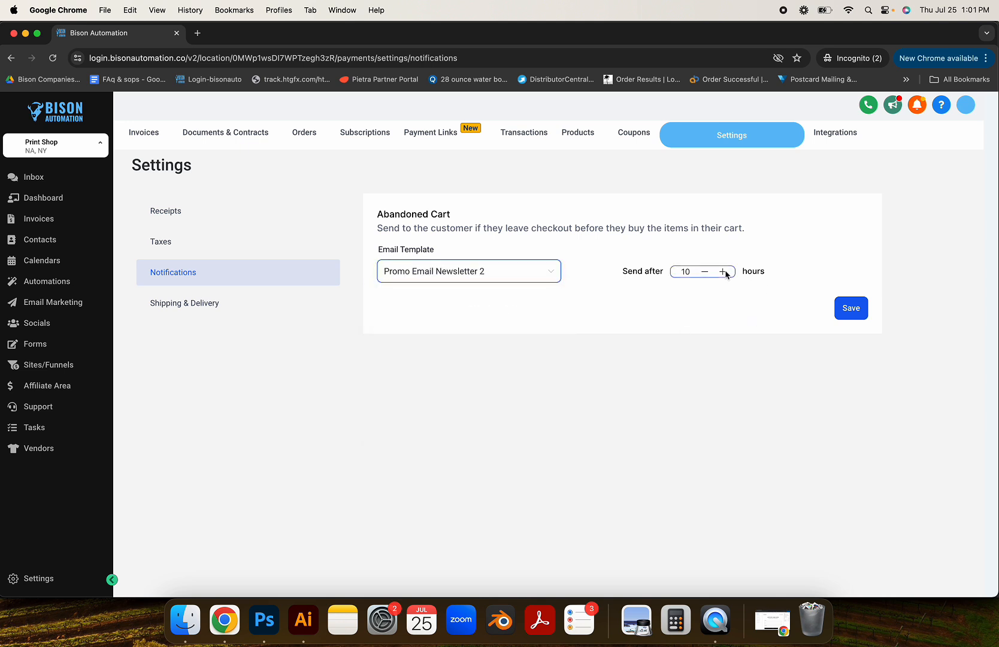
pyautogui.click(704, 273)
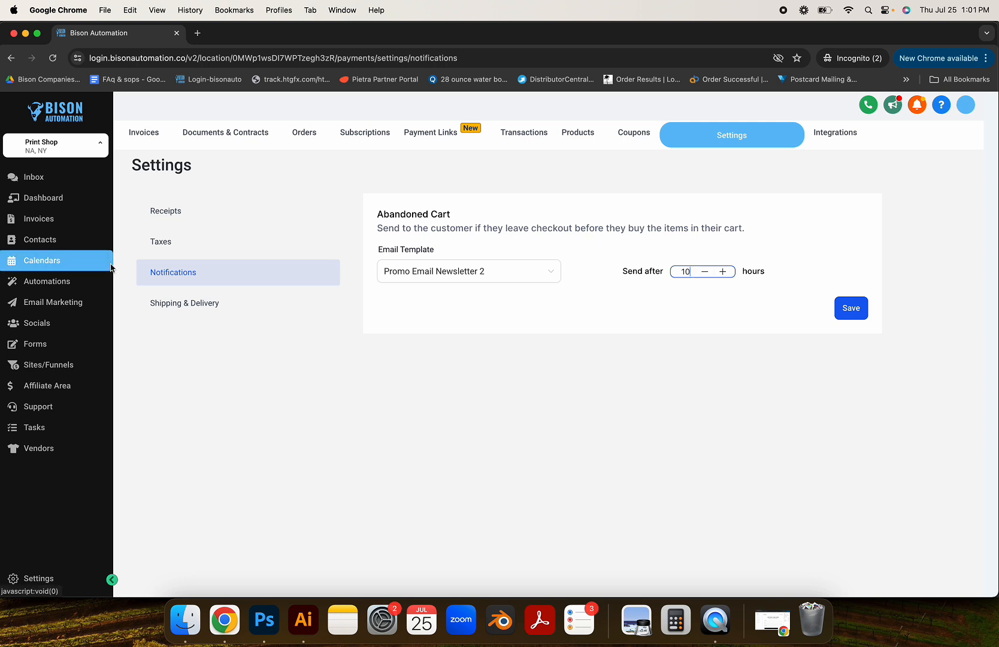
# Step: Examine the shipping and delivery settings and the form for creating a shipping zone, and close the form
pyautogui.click(208, 307)
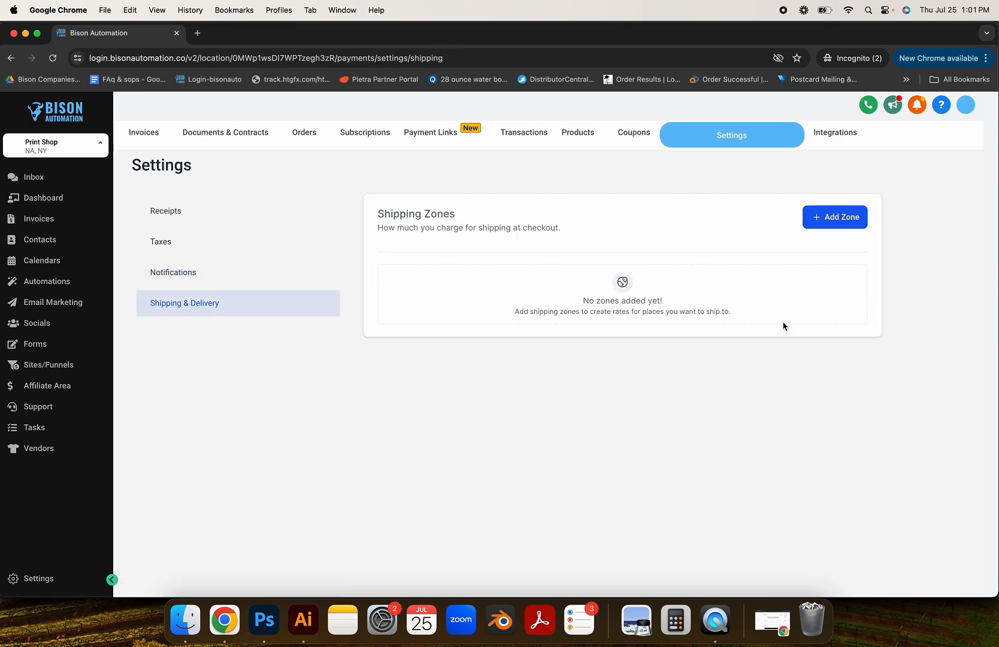
pyautogui.click(835, 218)
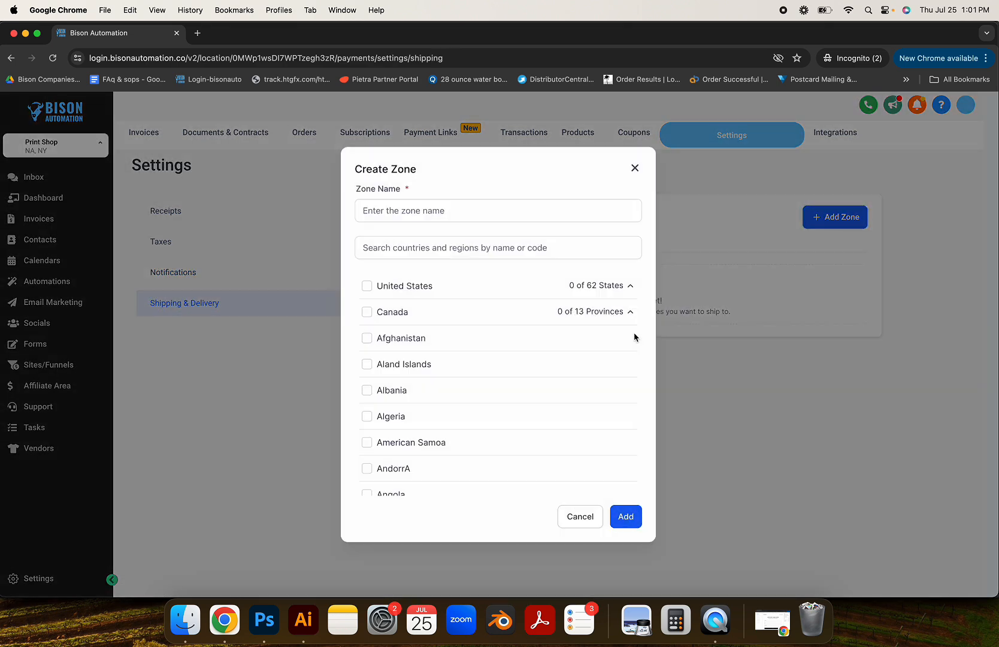
pyautogui.click(634, 170)
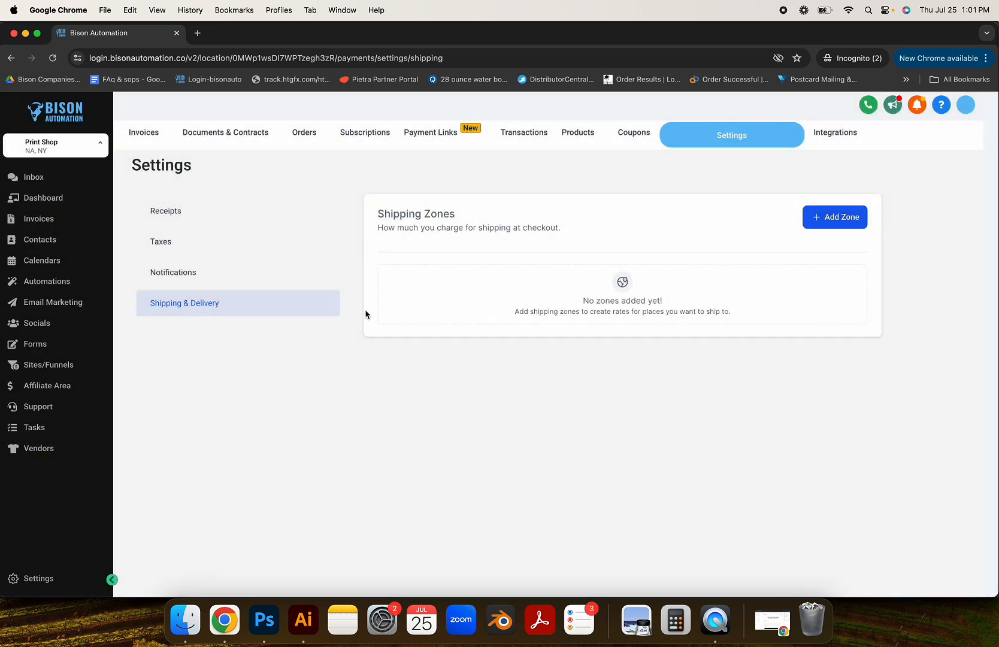
# Step: Start a new coupon in the coupons area and look over its creation form
pyautogui.click(642, 137)
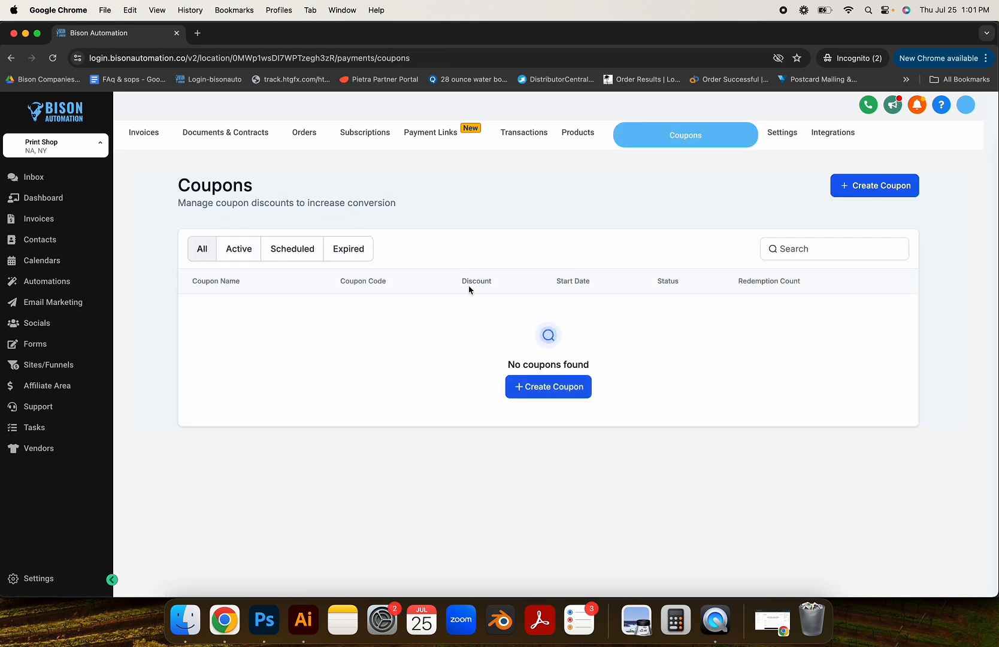
pyautogui.click(570, 388)
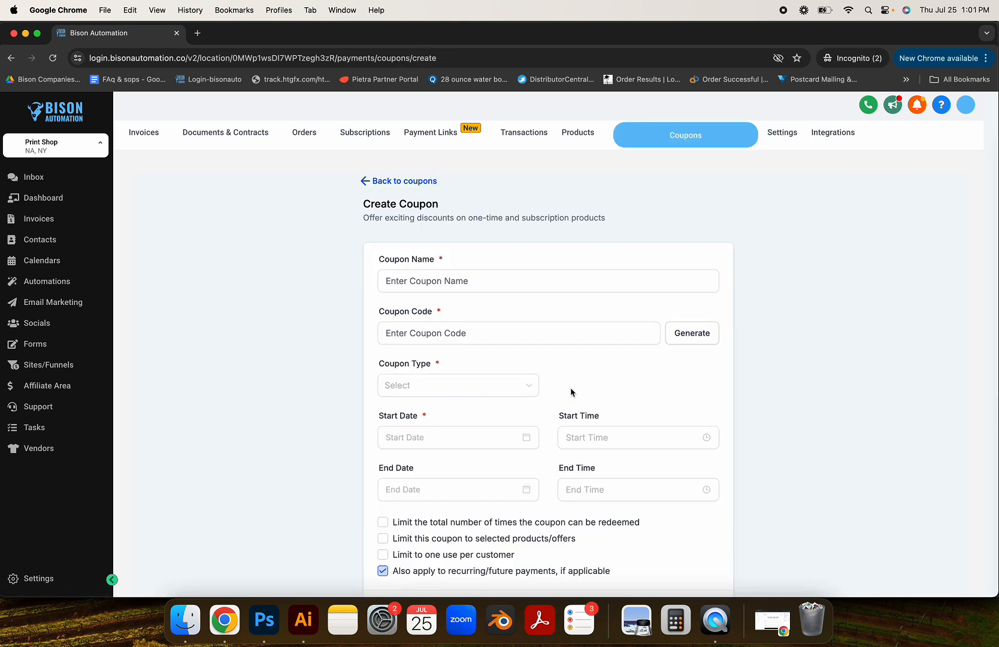
pyautogui.click(449, 284)
pyautogui.click(613, 236)
pyautogui.scroll(-2, 461, 301)
pyautogui.scroll(2, 519, 446)
pyautogui.scroll(-2, 481, 319)
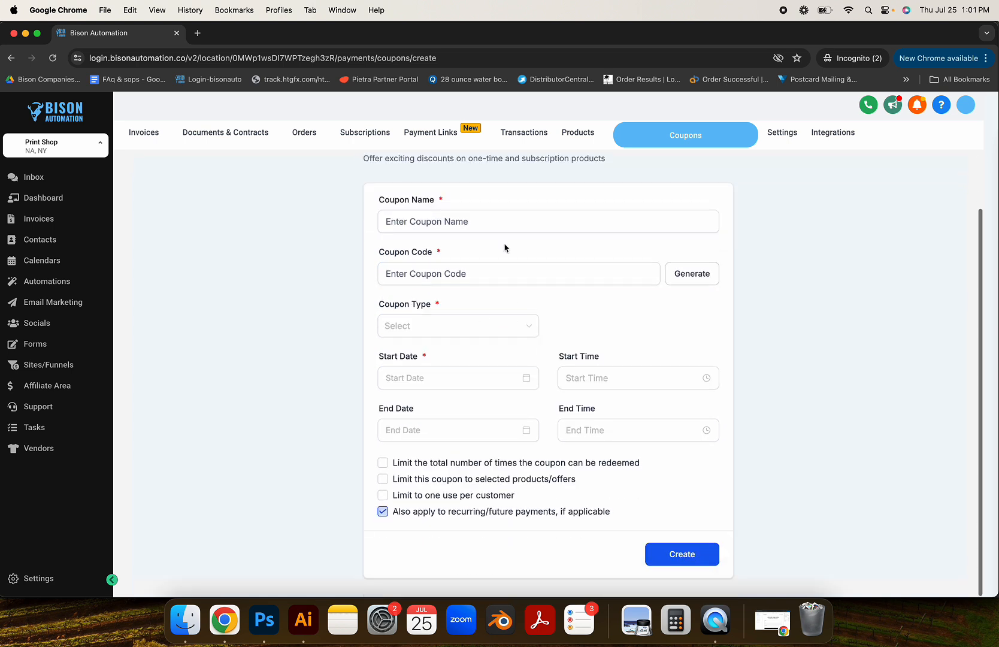
# Step: Examine the coupon form's name and code fields, the available coupon types and the start date calendar
pyautogui.click(462, 230)
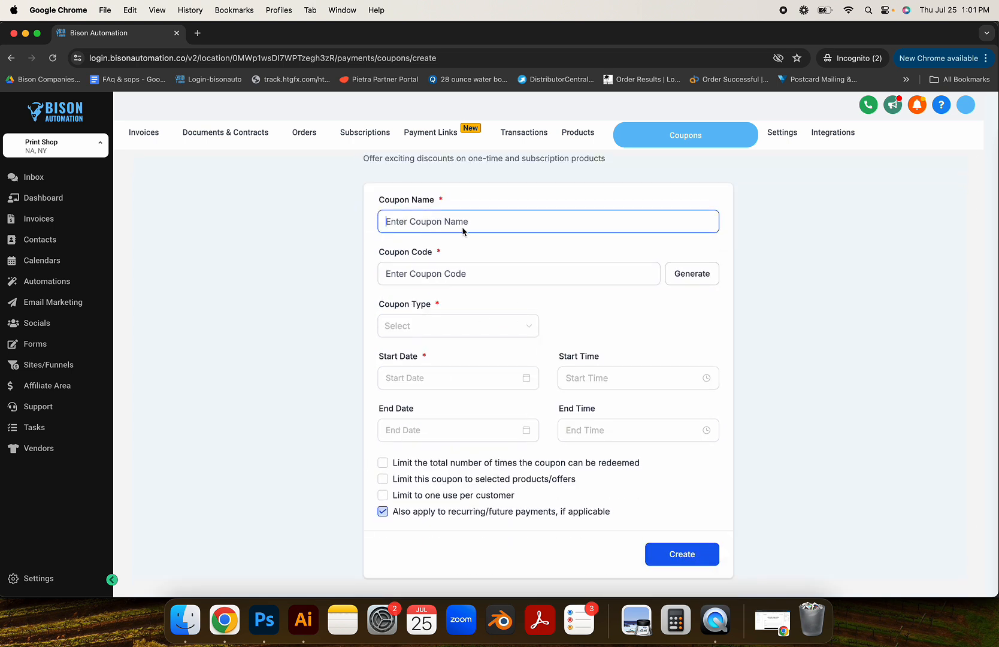
pyautogui.click(510, 265)
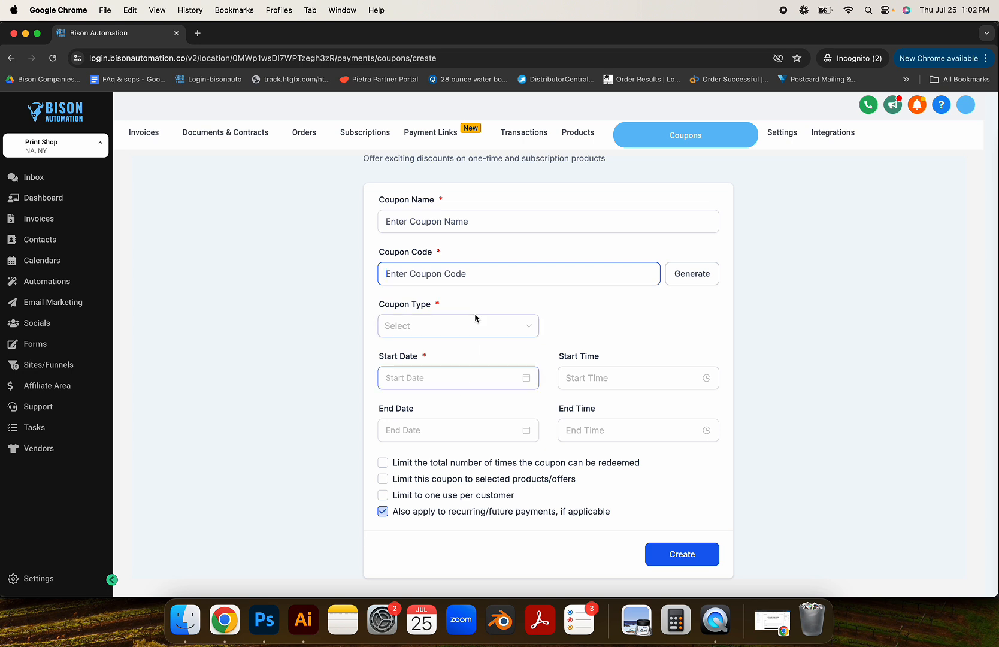
pyautogui.click(476, 335)
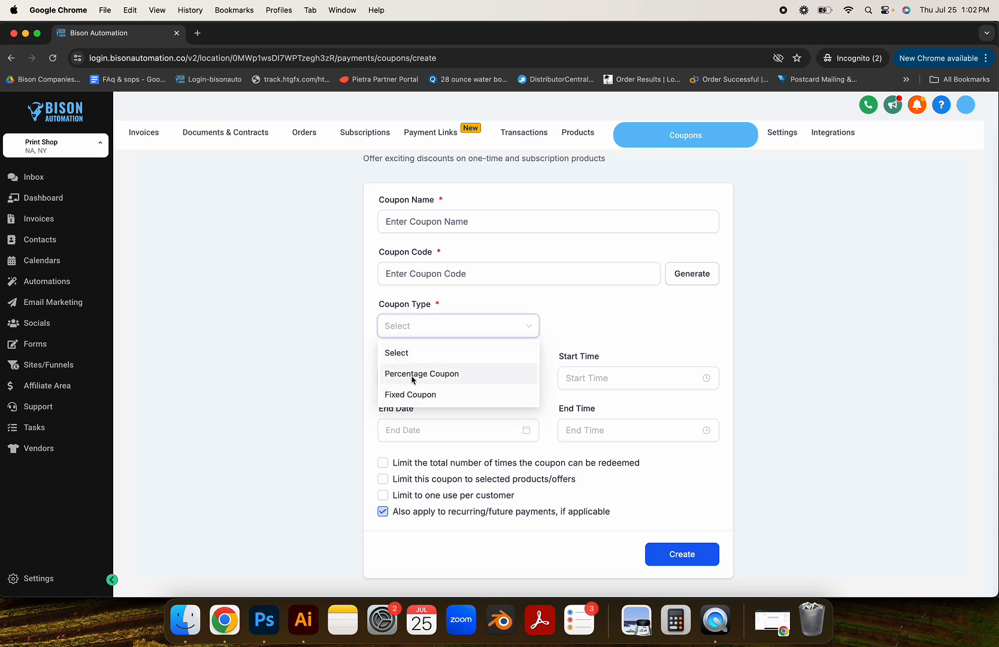
pyautogui.click(345, 376)
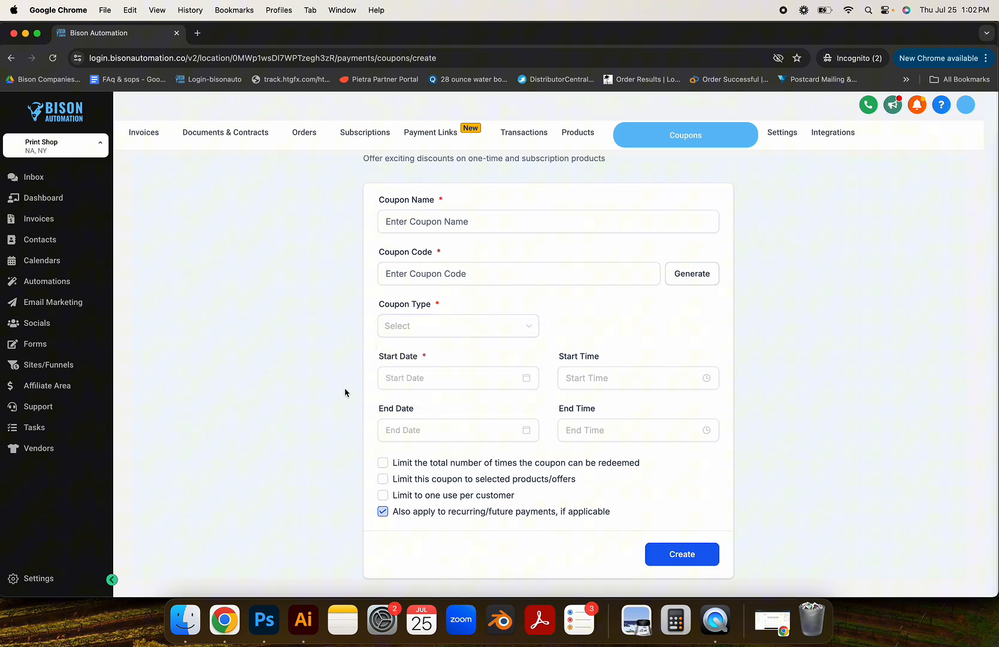
pyautogui.click(459, 378)
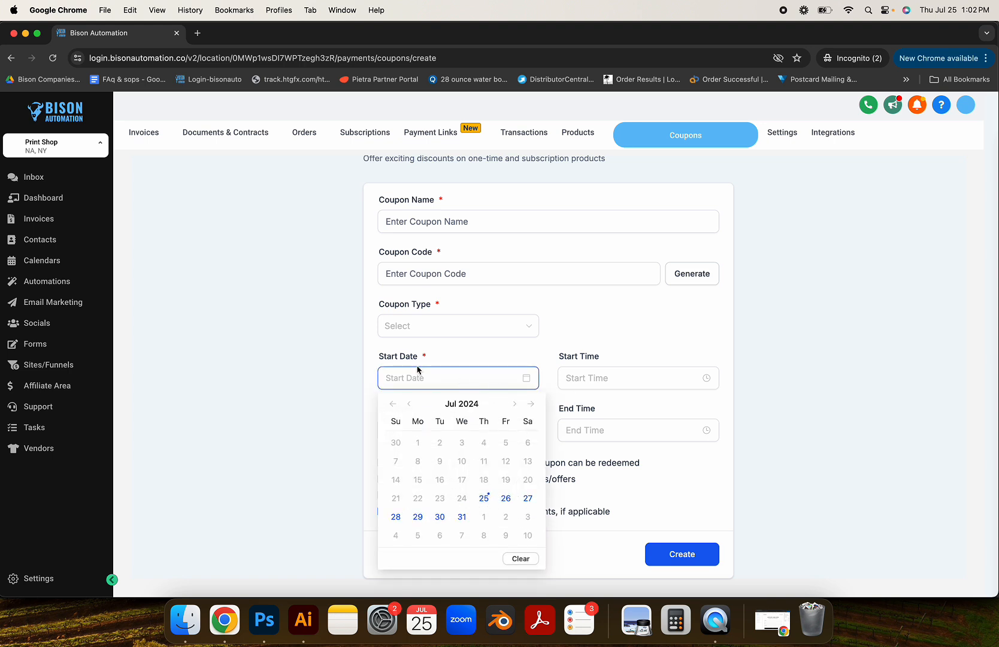
pyautogui.click(521, 559)
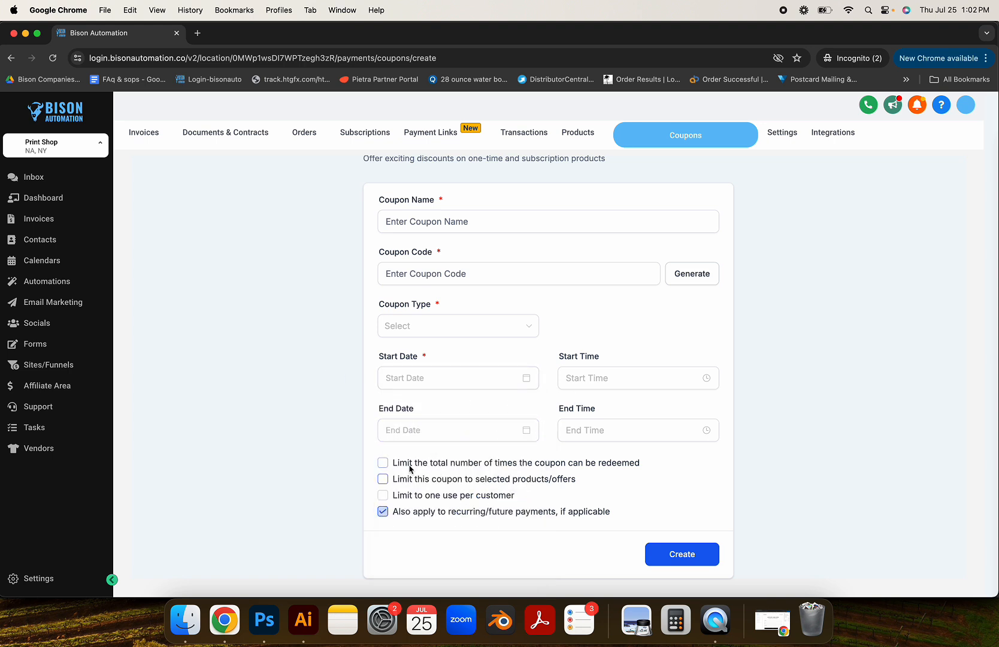
# Step: Try limiting the coupon's total redemptions to 1, remove the limit and return to the coupon list without creating the coupon
pyautogui.click(383, 463)
pyautogui.click(440, 484)
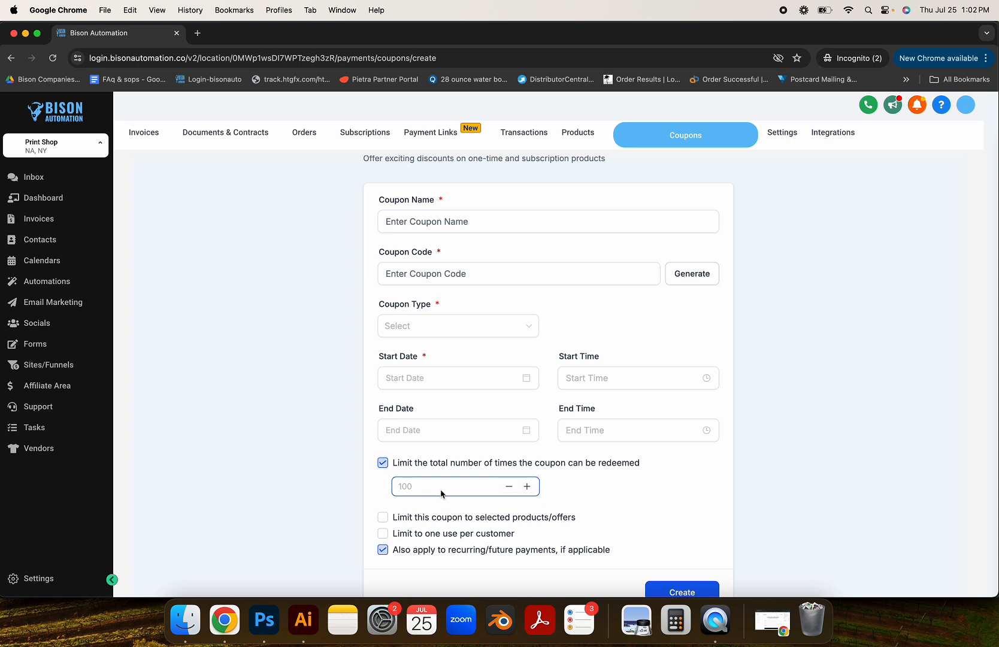
pyautogui.write('1')
pyautogui.moveTo(425, 485); pyautogui.dragTo(375, 491)
pyautogui.click(383, 463)
pyautogui.scroll(2, 393, 411)
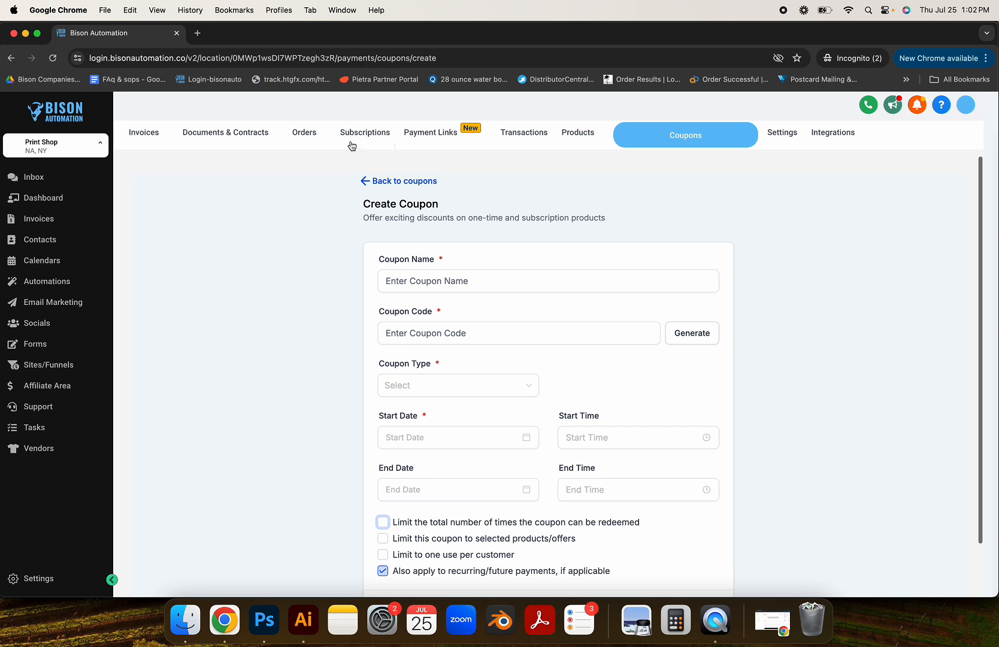
pyautogui.click(379, 184)
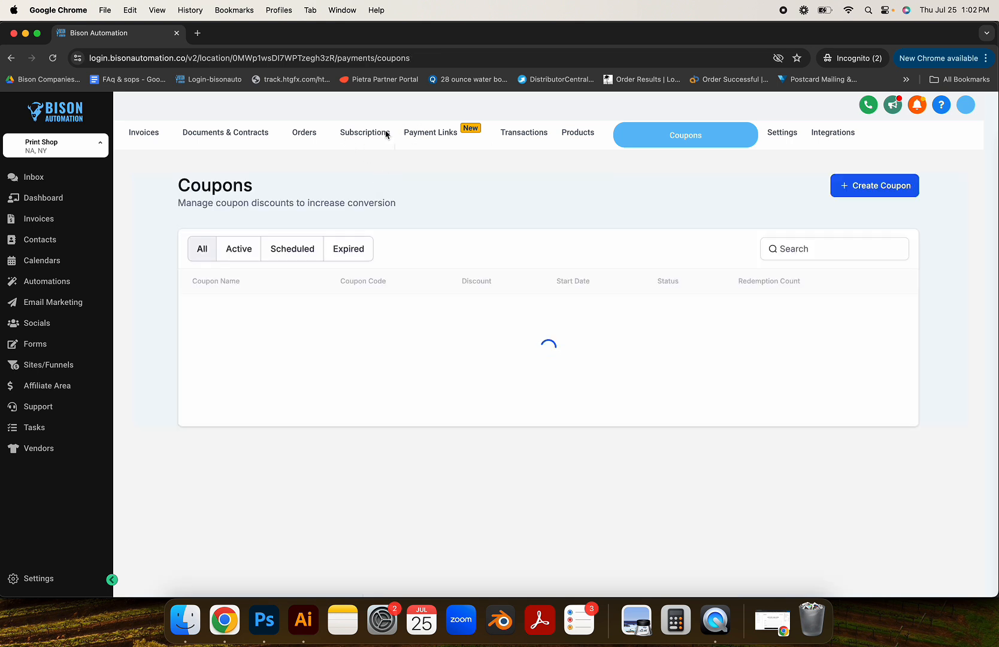
# Step: Start a new product in the products area and title it "sceen print 1 color"
pyautogui.moveTo(253, 137)
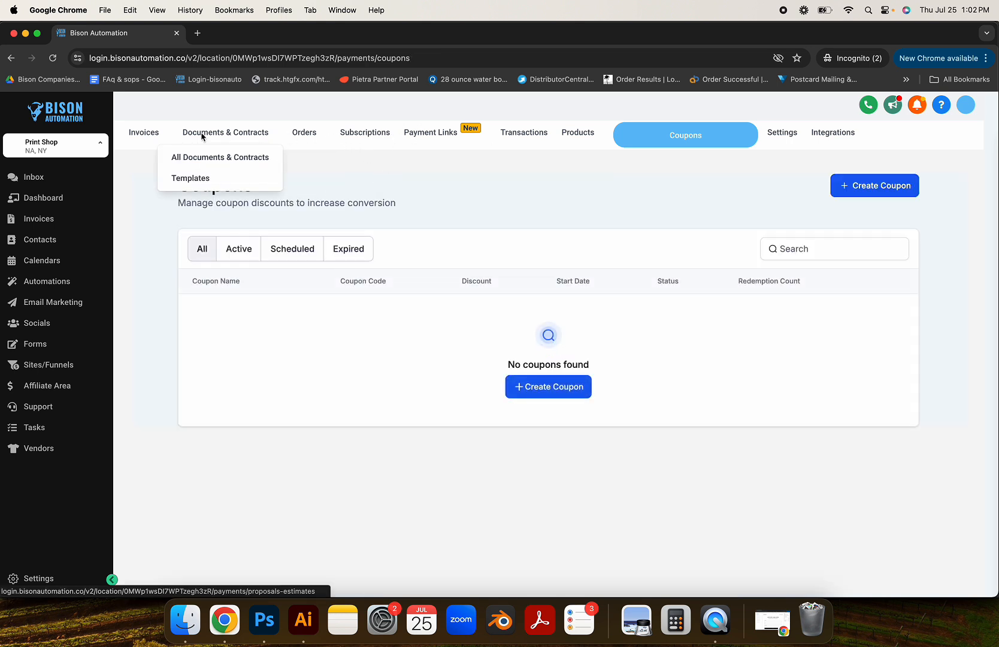
pyautogui.moveTo(146, 133)
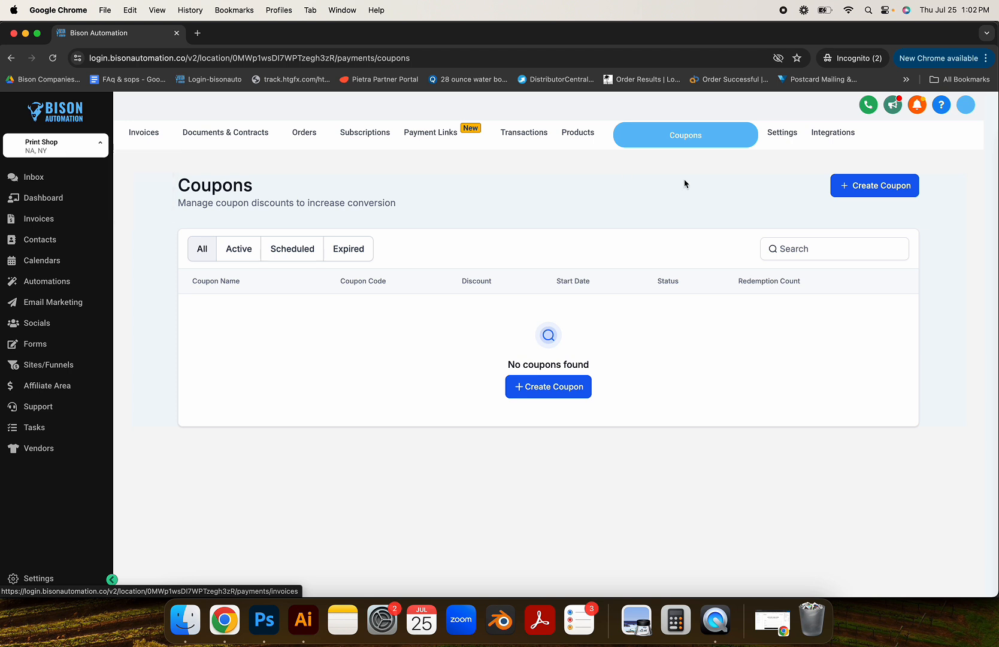
pyautogui.moveTo(572, 139)
pyautogui.click(542, 158)
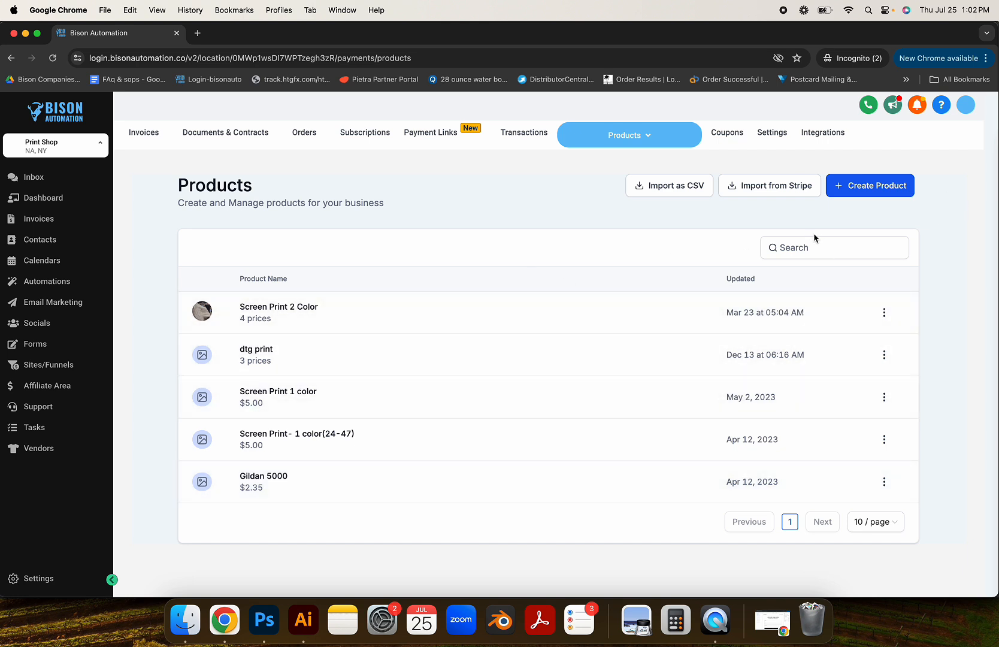
pyautogui.click(880, 188)
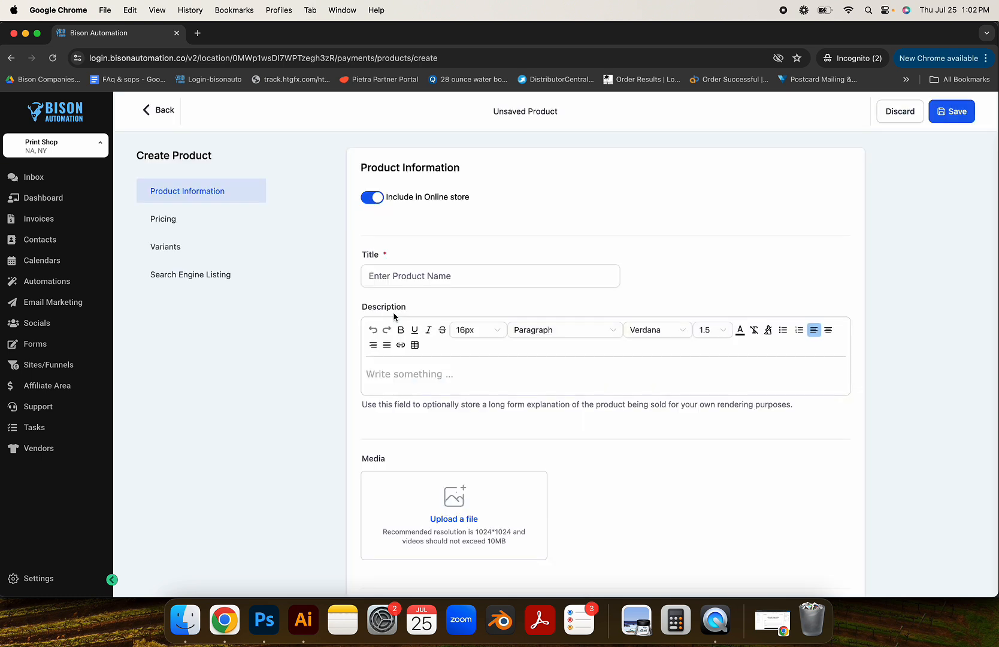
pyautogui.scroll(-2, 407, 350)
pyautogui.click(425, 211)
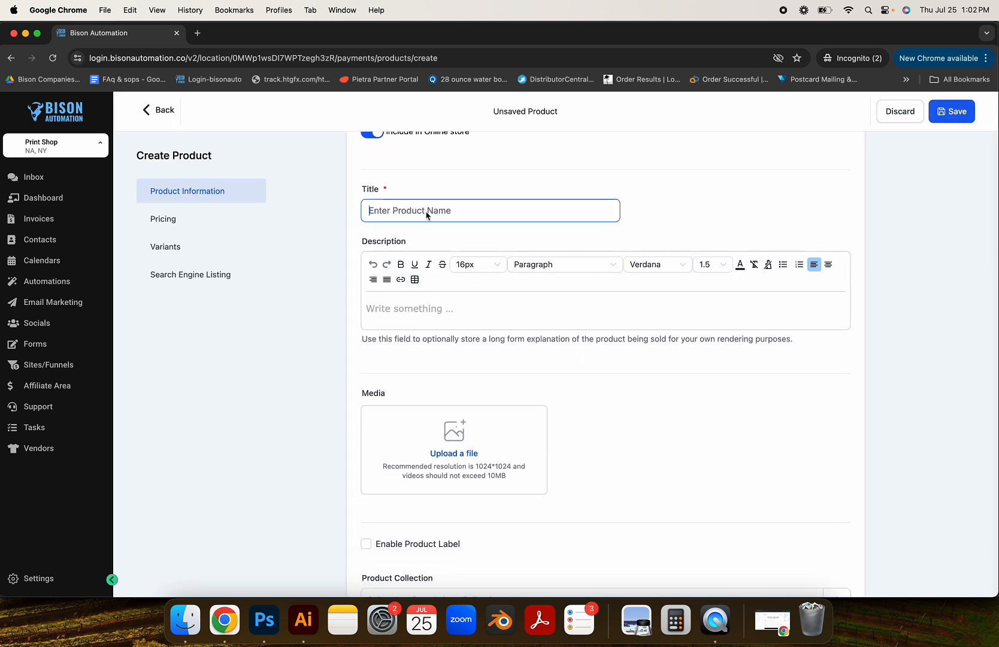
pyautogui.write('sceen print 1 color')
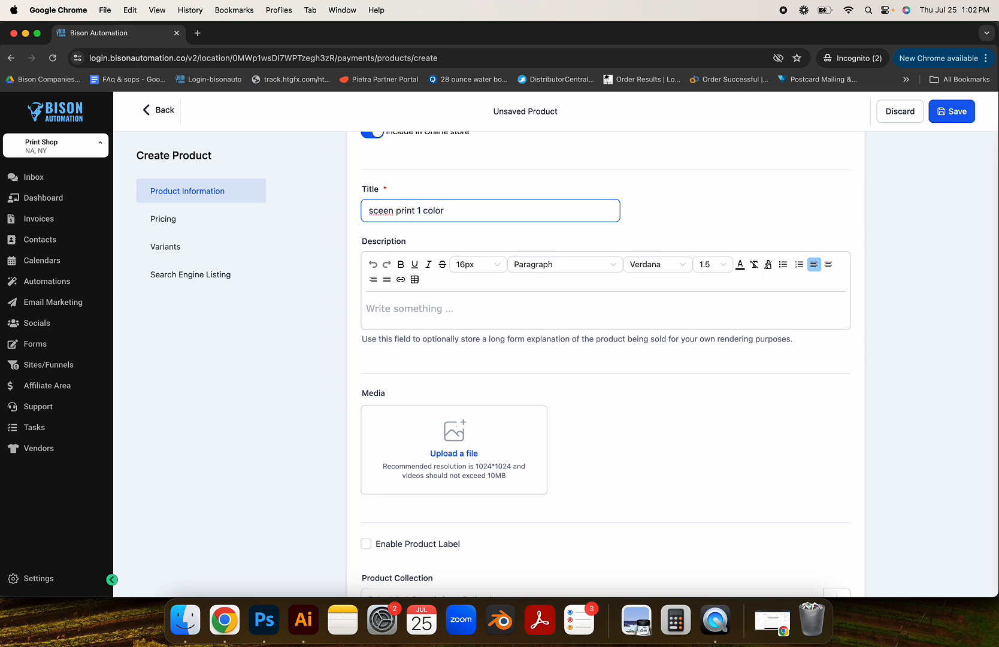
# Step: Set the new product's one-time price amount to 5 USD
pyautogui.scroll(-1, 427, 286)
pyautogui.scroll(-8, 427, 287)
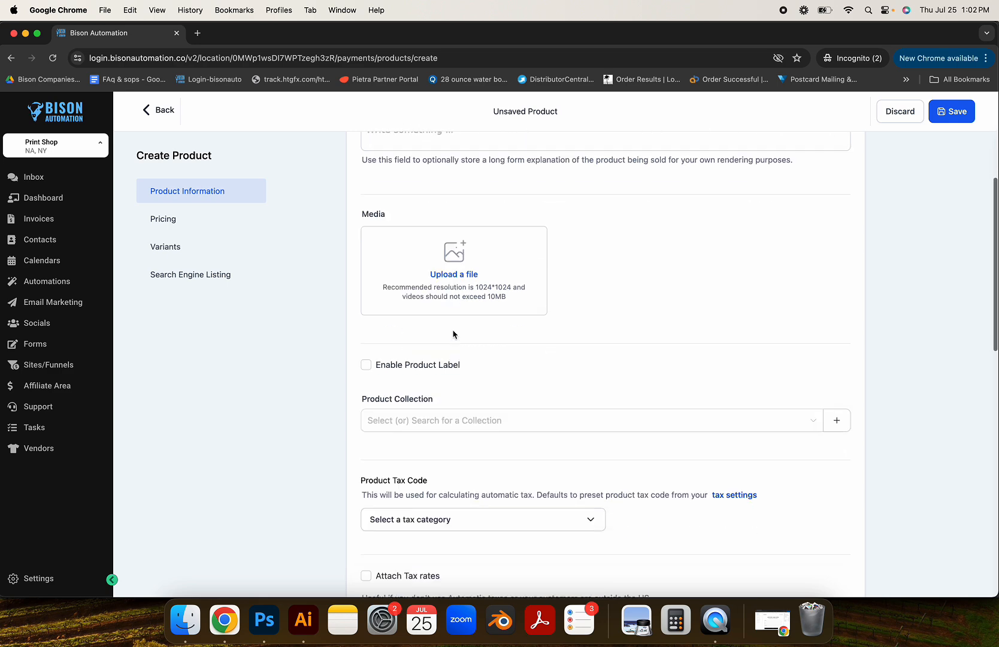
pyautogui.click(441, 328)
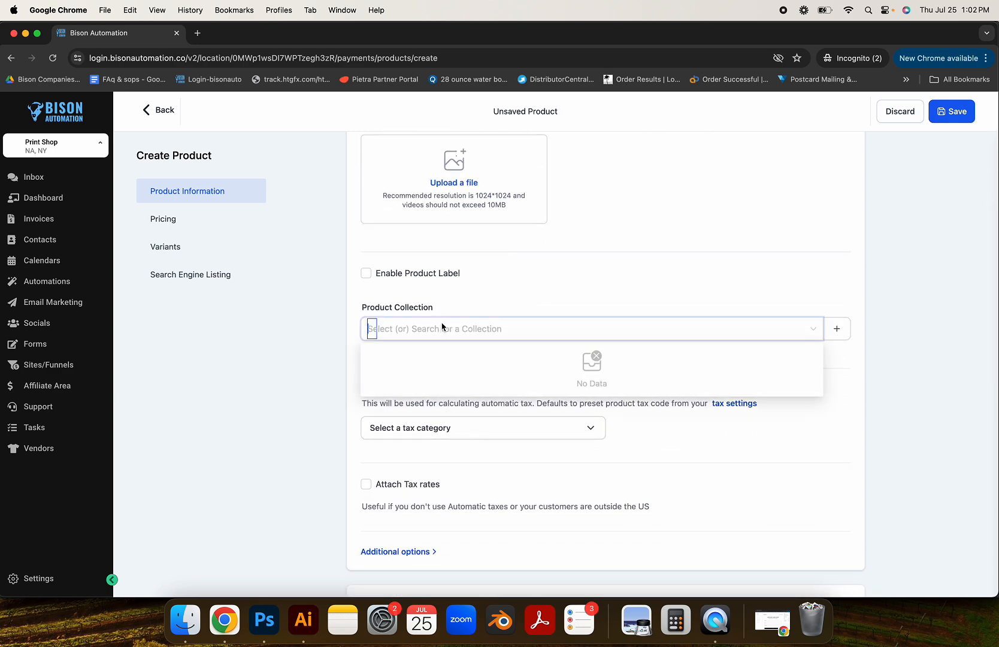
pyautogui.scroll(-5, 456, 289)
pyautogui.scroll(-4, 456, 289)
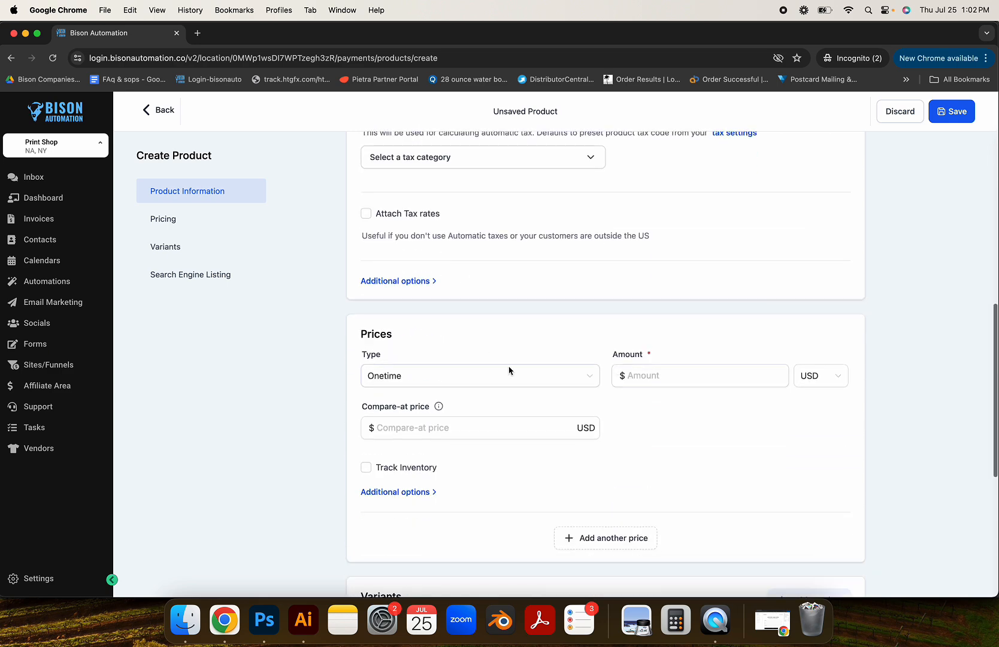
pyautogui.click(680, 374)
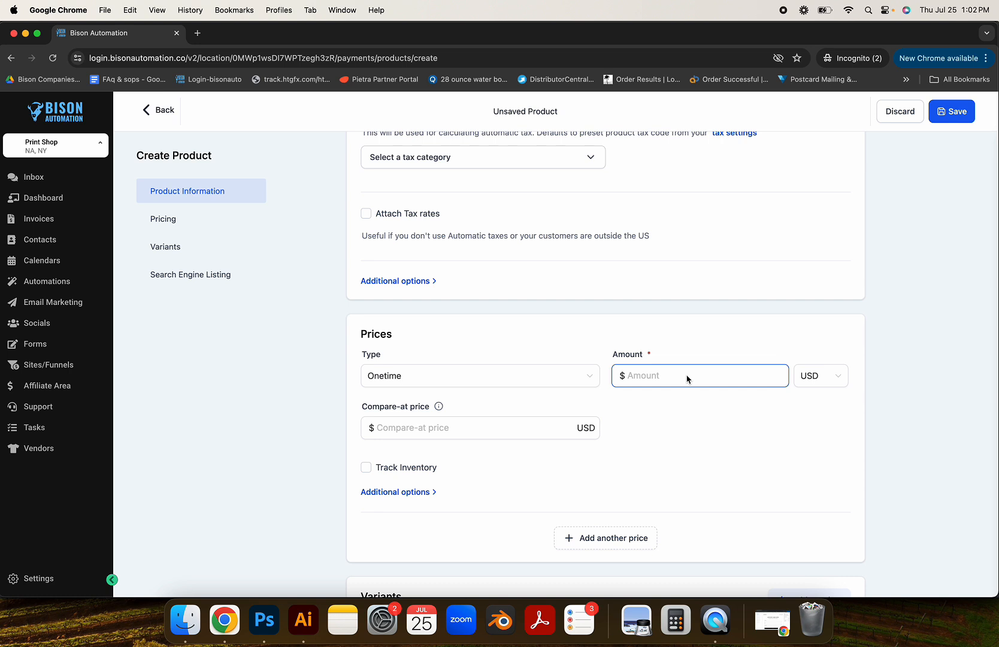
pyautogui.scroll(-3, 427, 490)
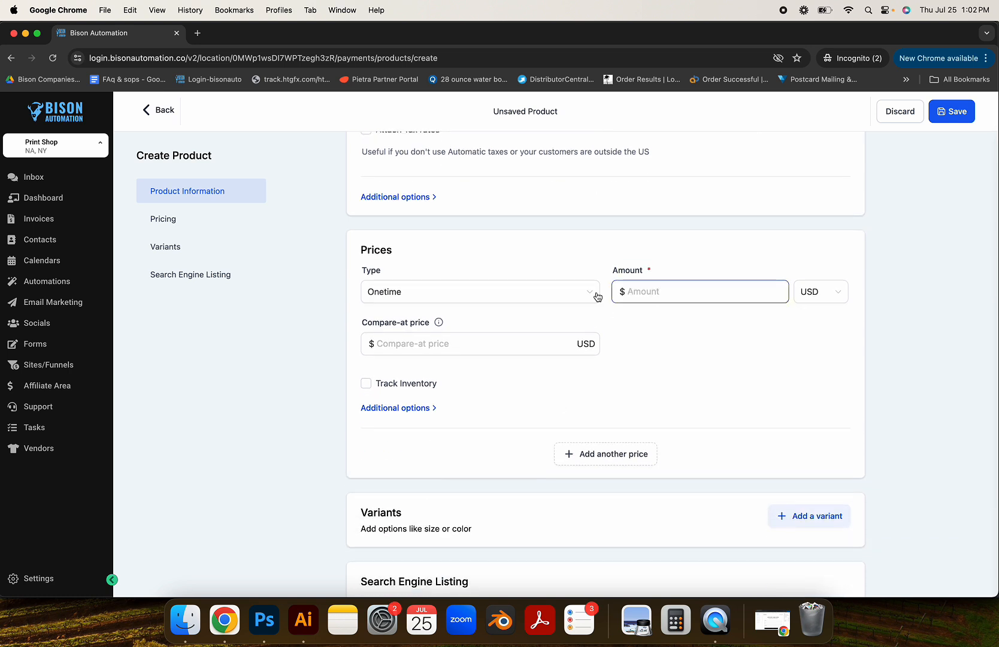
pyautogui.click(659, 293)
pyautogui.scroll(-1, 658, 293)
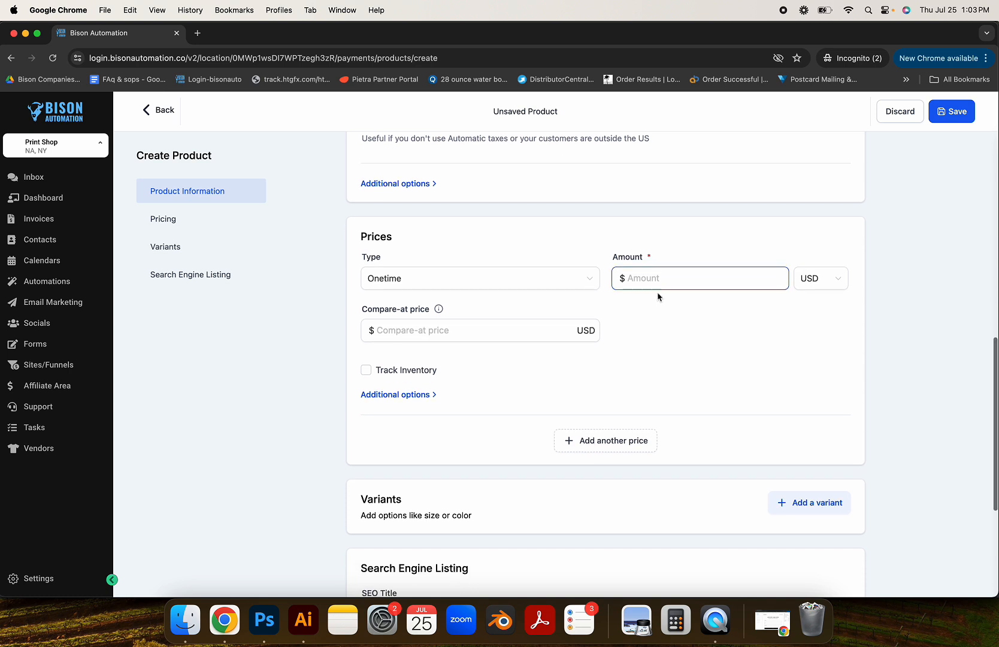
pyautogui.write('5')
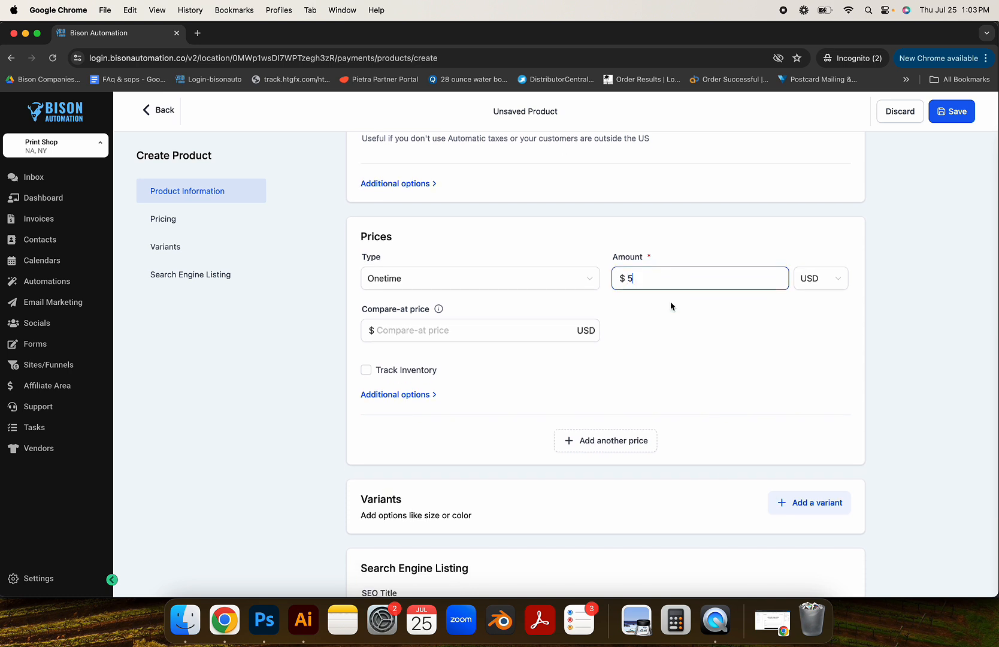
pyautogui.click(597, 423)
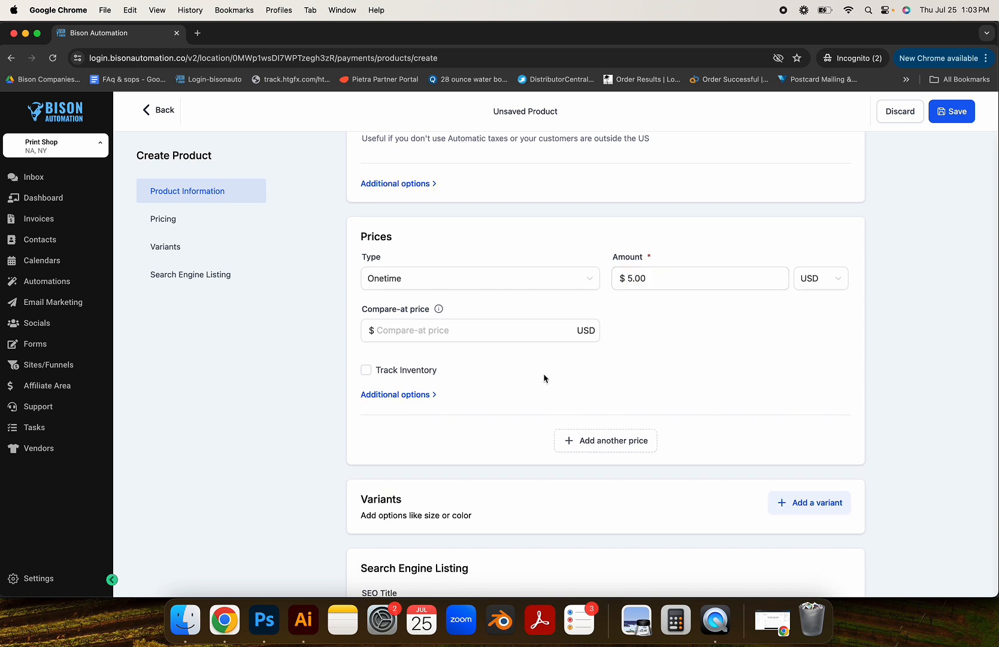
# Step: Expand the price's additional options and enter 12-23 as the price description
pyautogui.click(410, 397)
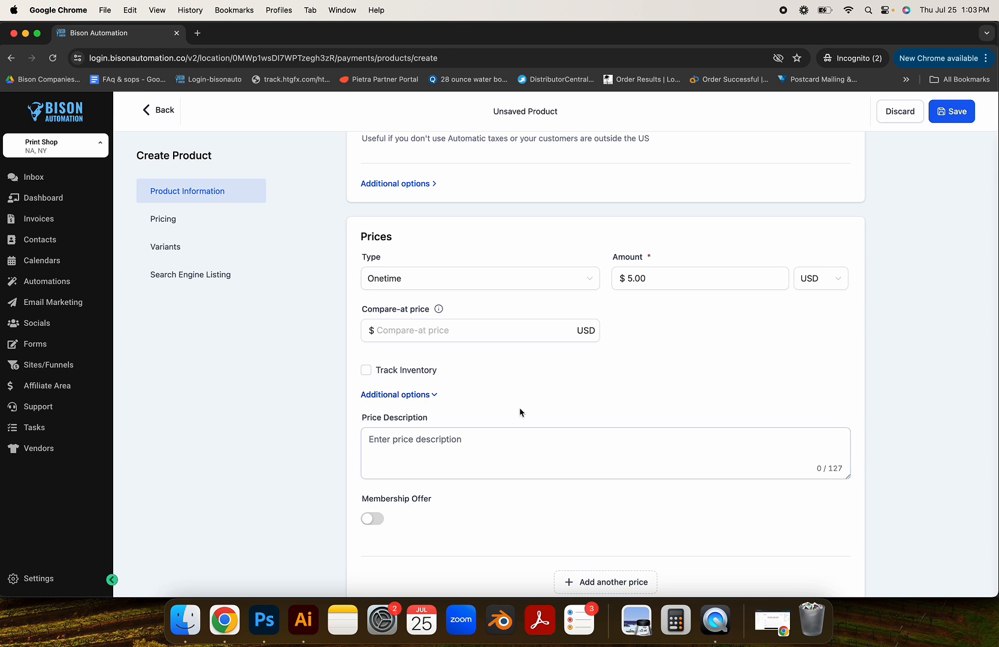
pyautogui.click(468, 446)
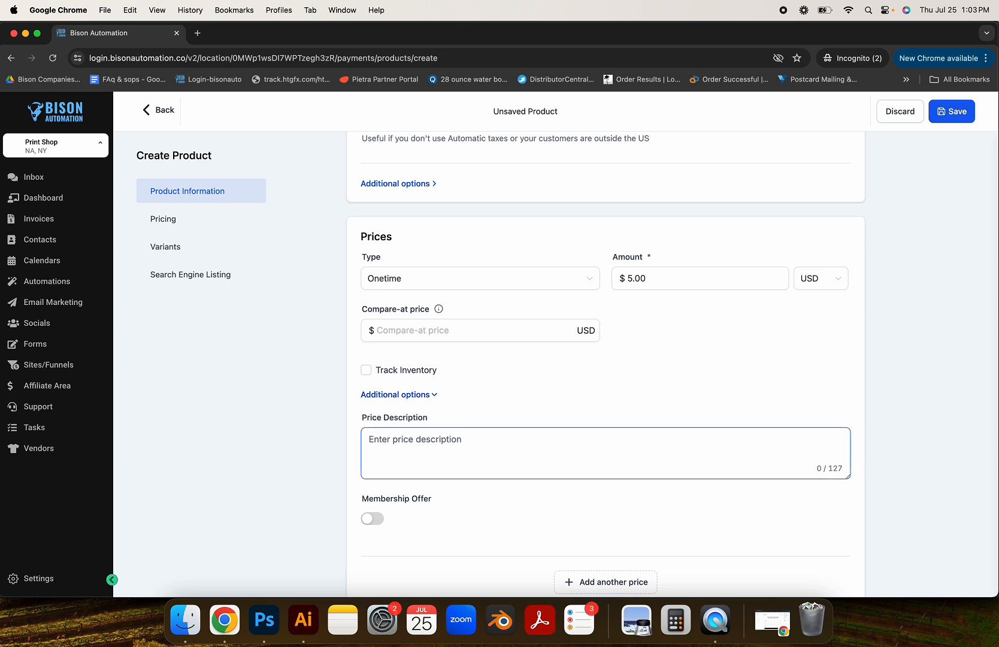
pyautogui.write('12-23')
pyautogui.scroll(-3, 599, 479)
# Step: Add another one-time price of 4.50 USD to the product with the price description 24.47
pyautogui.click(622, 506)
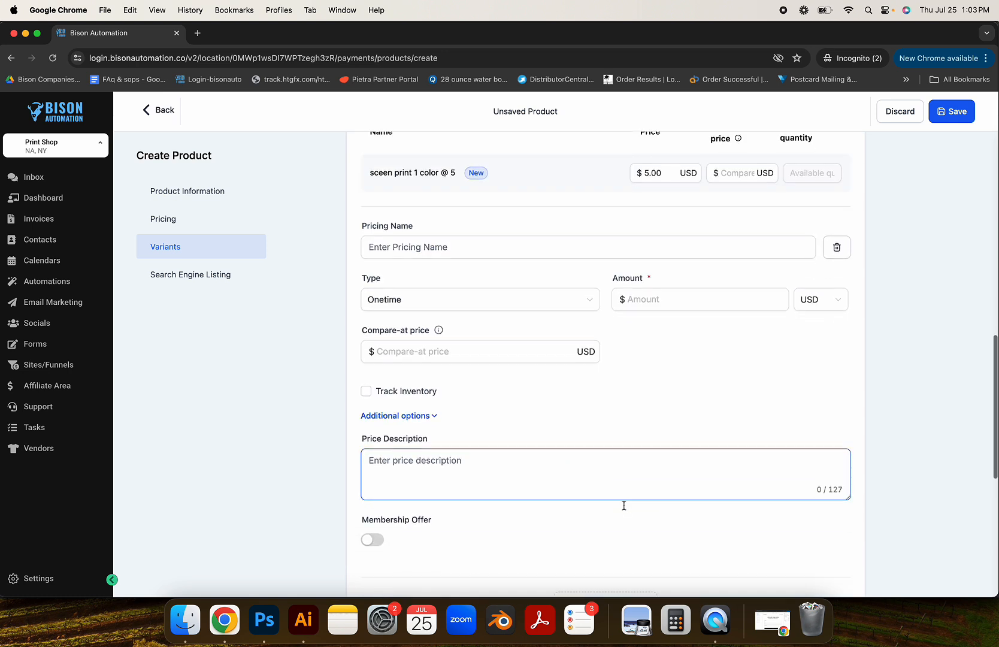
pyautogui.click(678, 263)
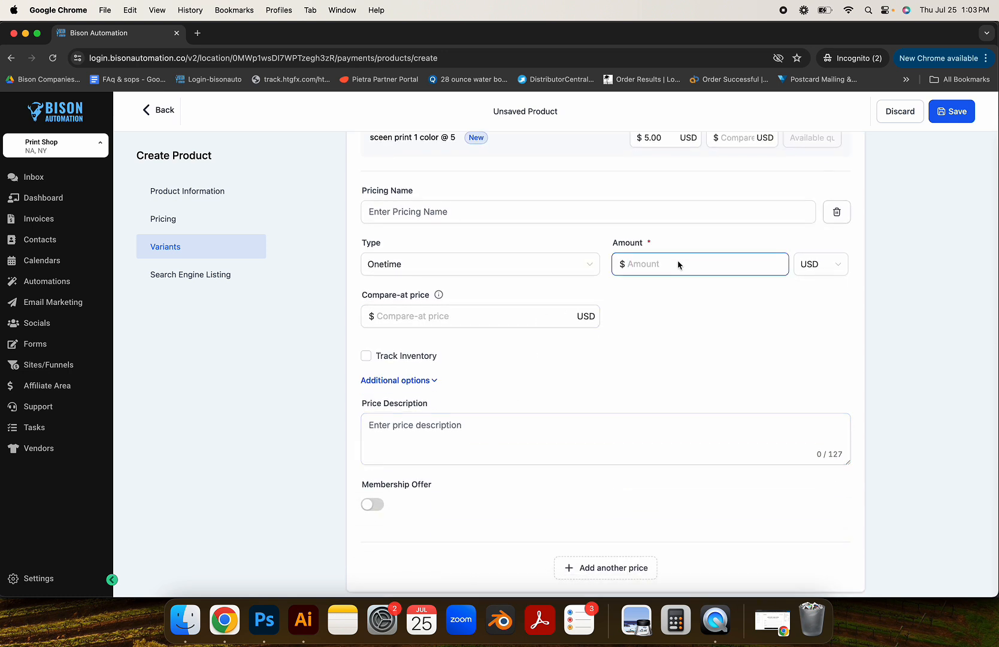
pyautogui.write('4.50')
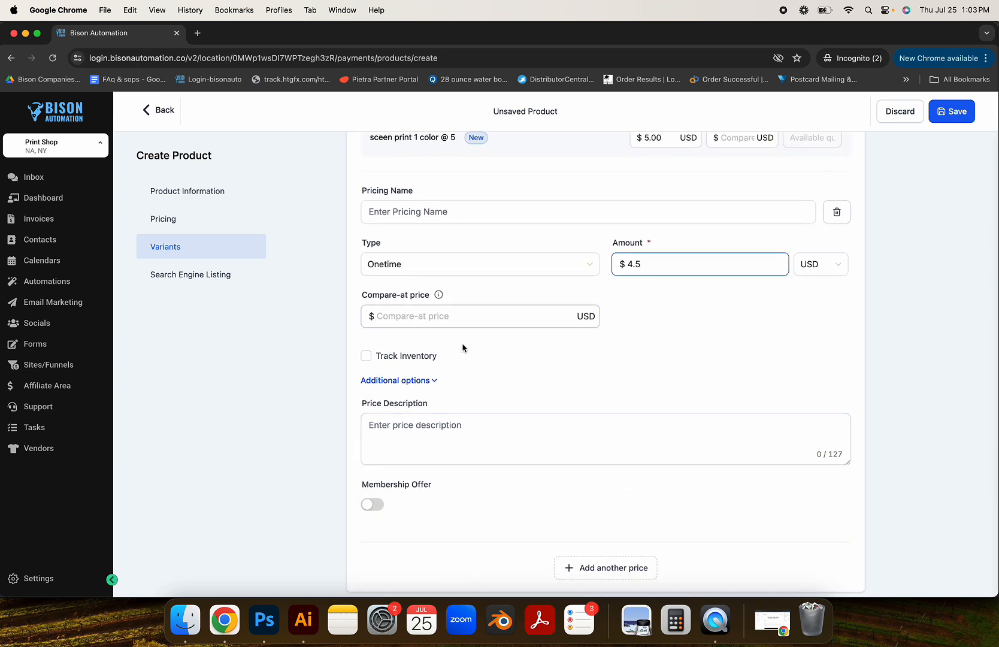
pyautogui.click(446, 436)
pyautogui.write('24.47')
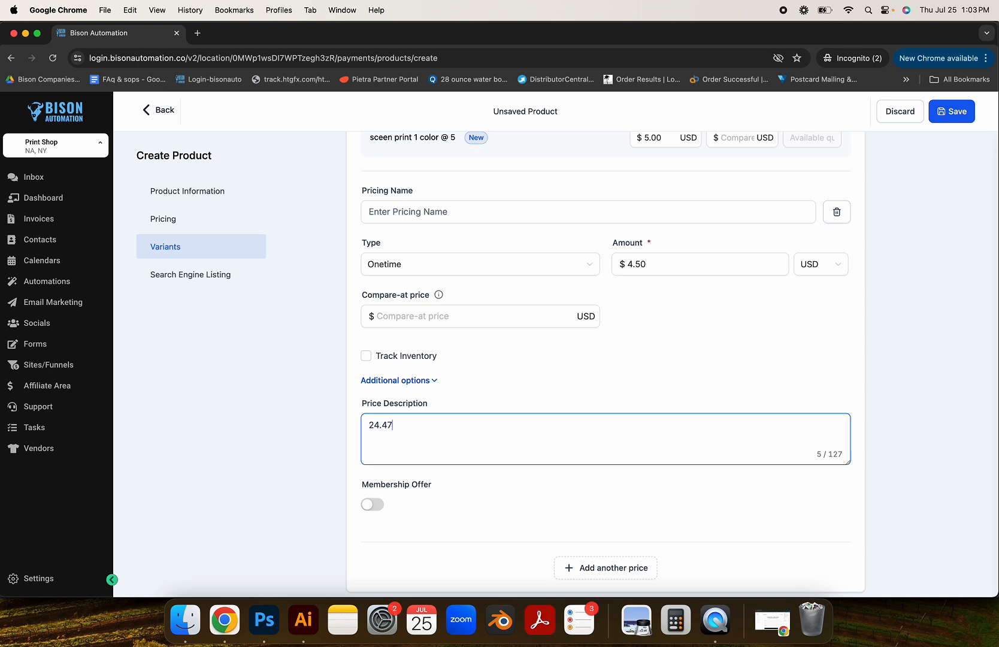
# Step: Copy the second price's description into its pricing name and correct the name to 24-47
pyautogui.scroll(-1, 446, 391)
pyautogui.doubleClick(377, 424)
pyautogui.press('cmd+c')
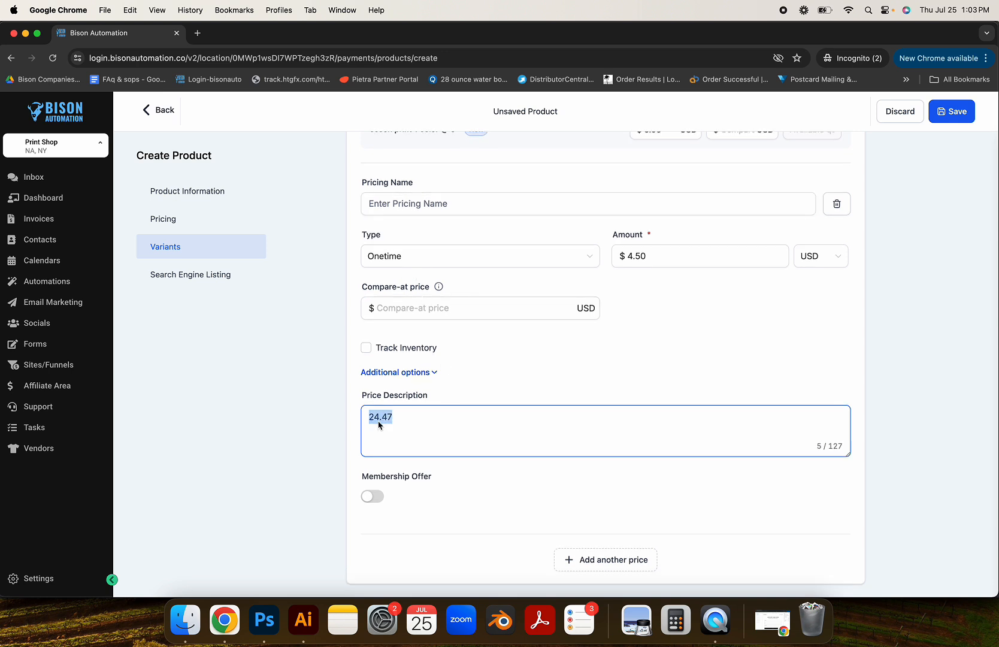
pyautogui.click(423, 207)
pyautogui.press('cmd+v')
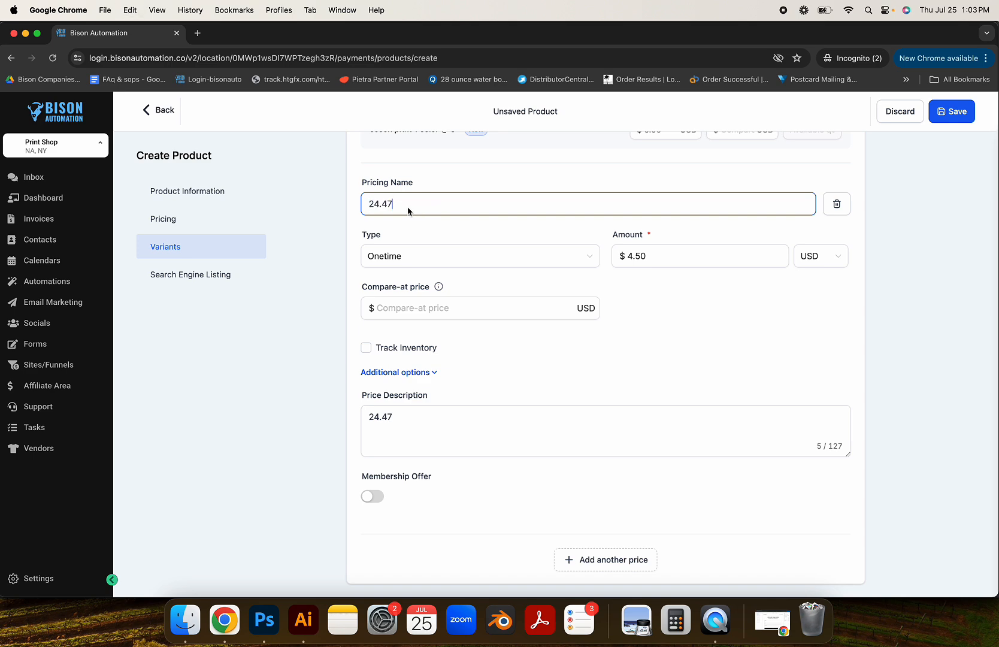
pyautogui.press('BackSpace')
pyautogui.write('-')
pyautogui.click(490, 318)
# Step: Look back over the new product's prices, online store option, title, description and media upload area
pyautogui.scroll(-2, 491, 323)
pyautogui.scroll(15, 595, 379)
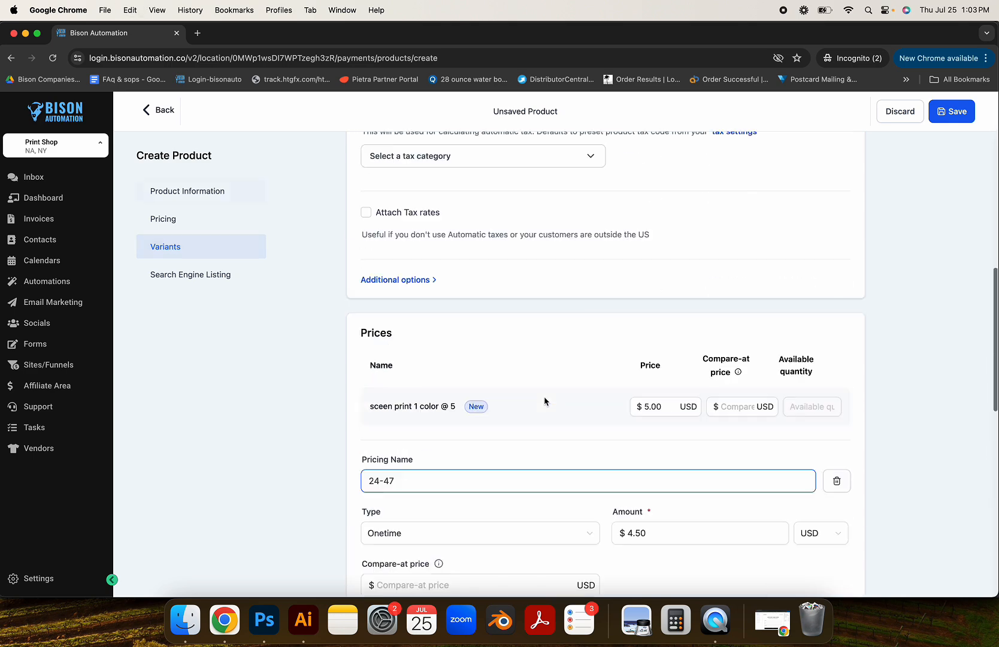
pyautogui.scroll(2, 439, 252)
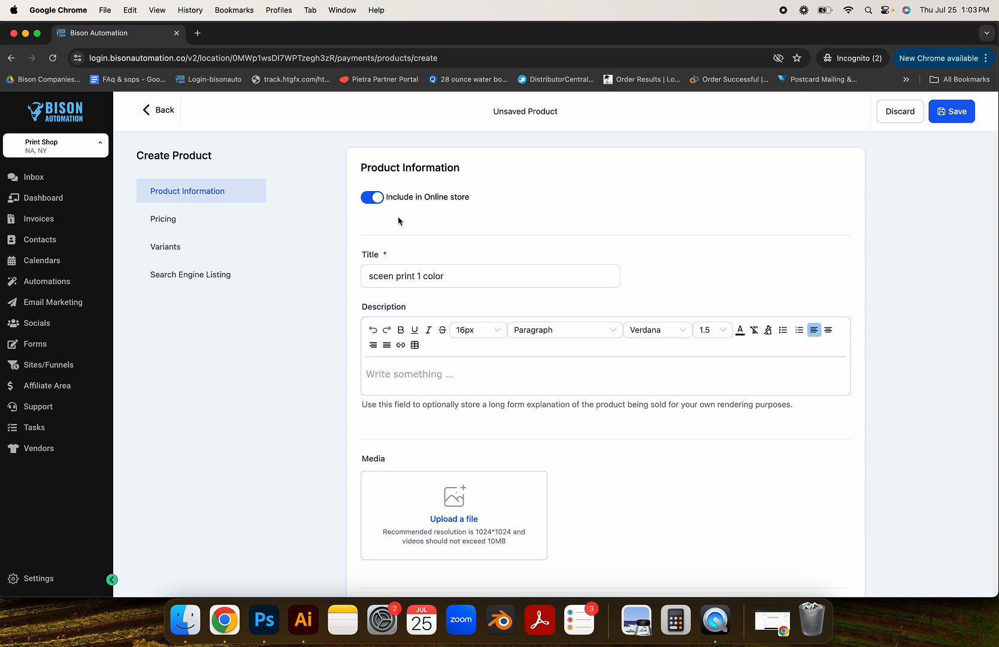
pyautogui.scroll(-1, 398, 220)
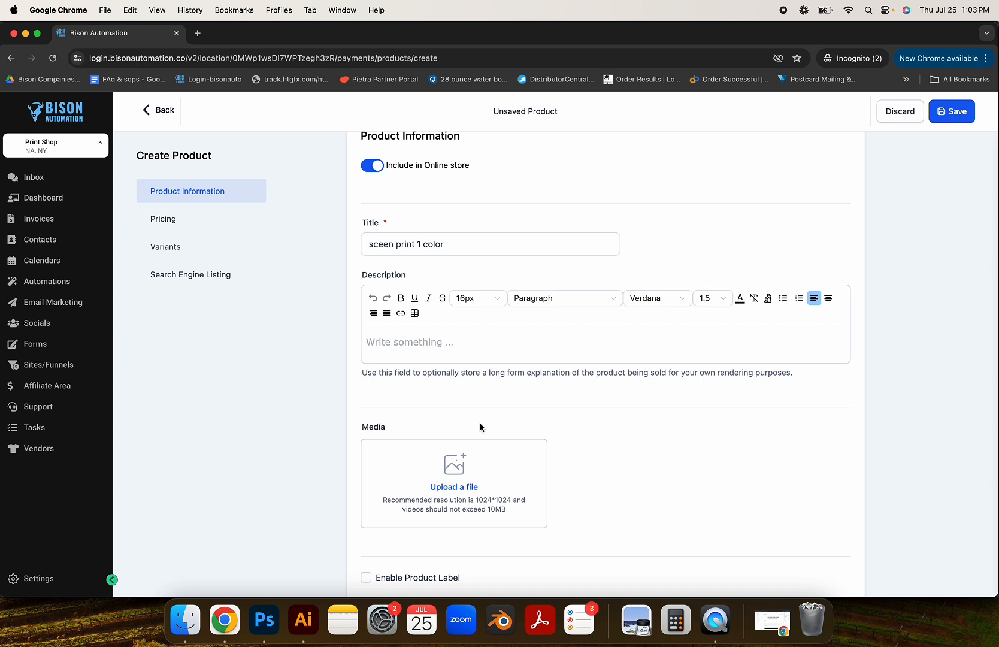
pyautogui.scroll(-2, 481, 427)
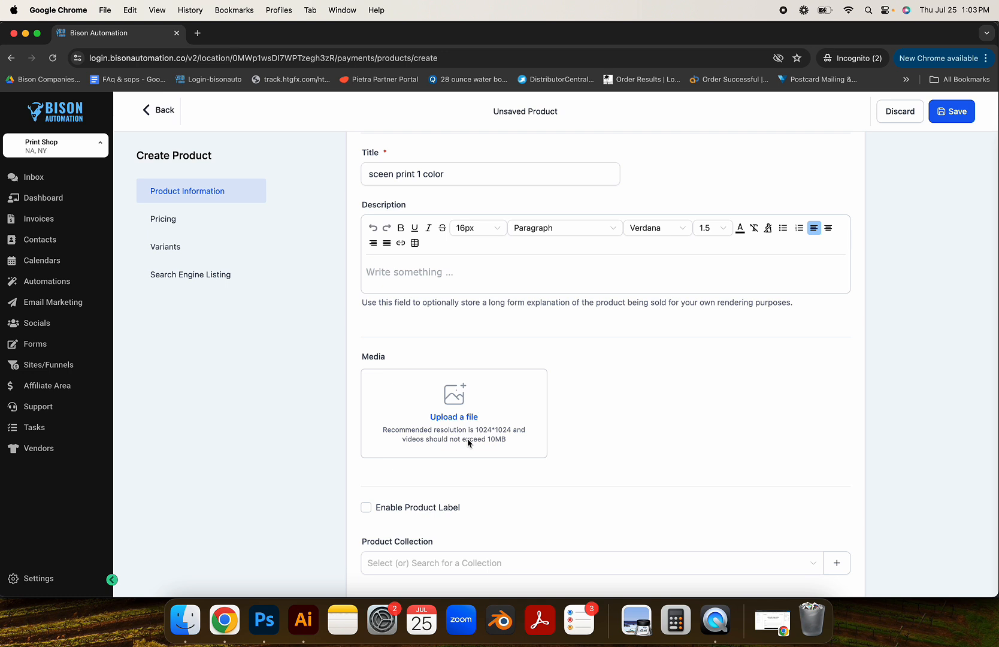
# Step: Replace the product title with Emb 1k stitches
pyautogui.scroll(3, 468, 443)
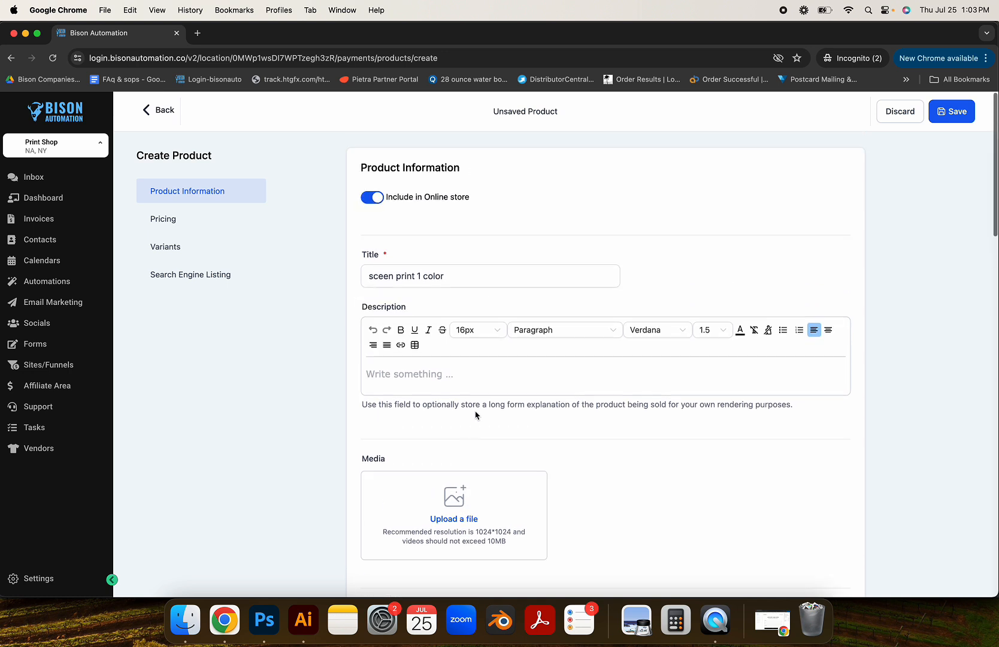
pyautogui.click(446, 285)
pyautogui.tripleClick(437, 281)
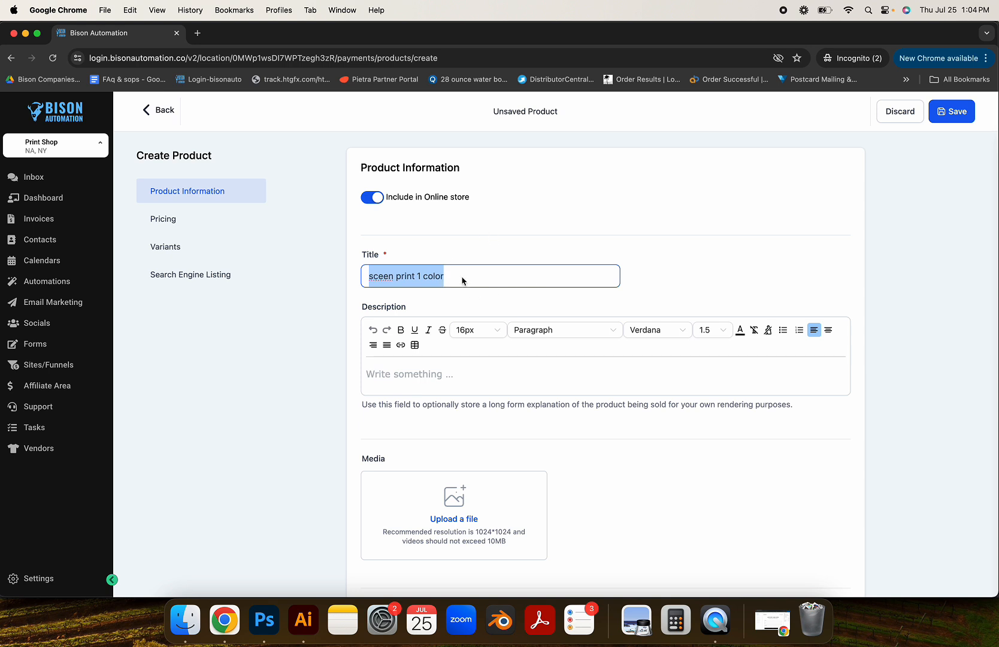
pyautogui.write('Emb 1k')
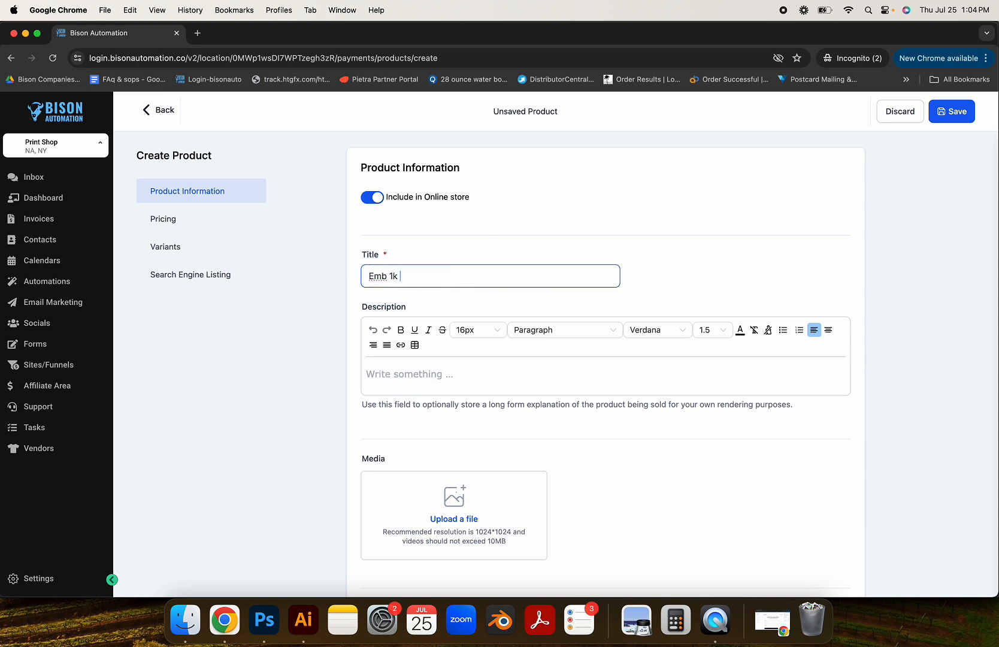
pyautogui.write(' stitched')
# Step: Set the amount of the 24-47 price to .75 USD
pyautogui.scroll(-15, 527, 292)
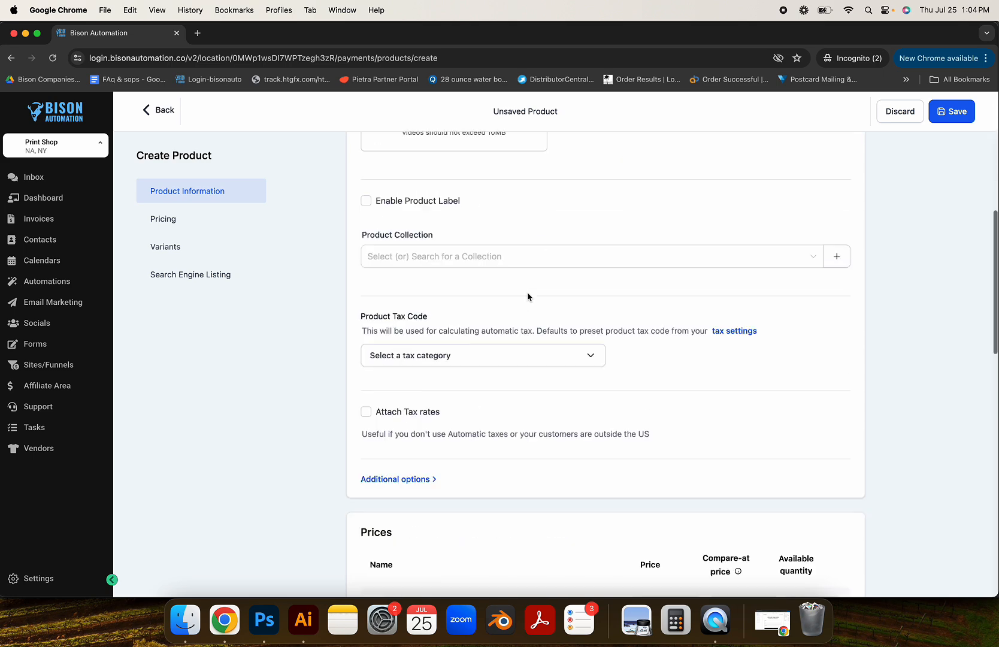
pyautogui.scroll(-3, 592, 415)
pyautogui.click(381, 324)
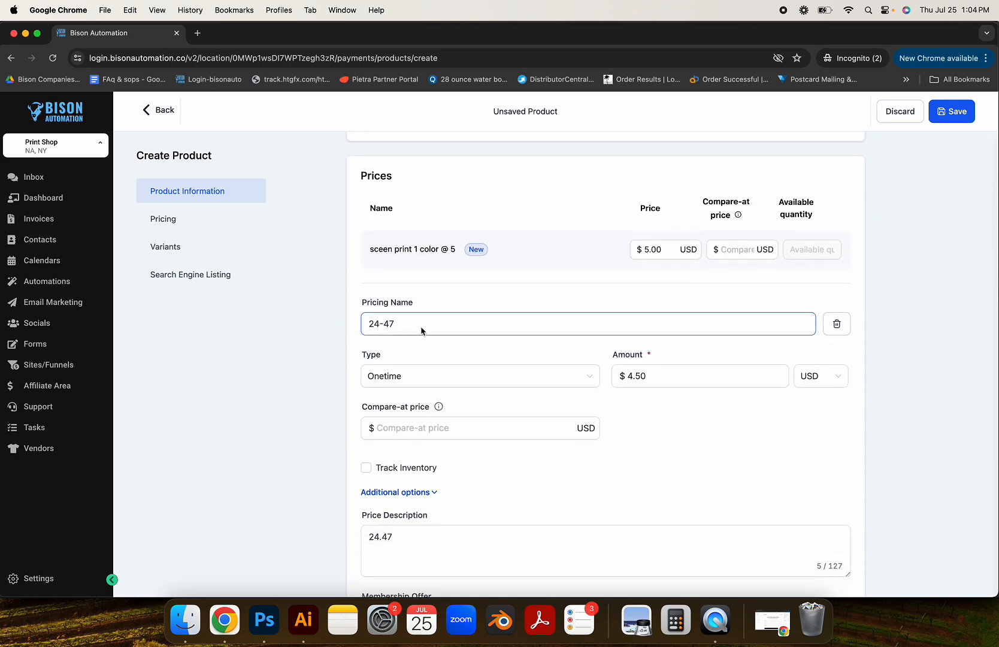
pyautogui.moveTo(655, 375); pyautogui.dragTo(610, 376)
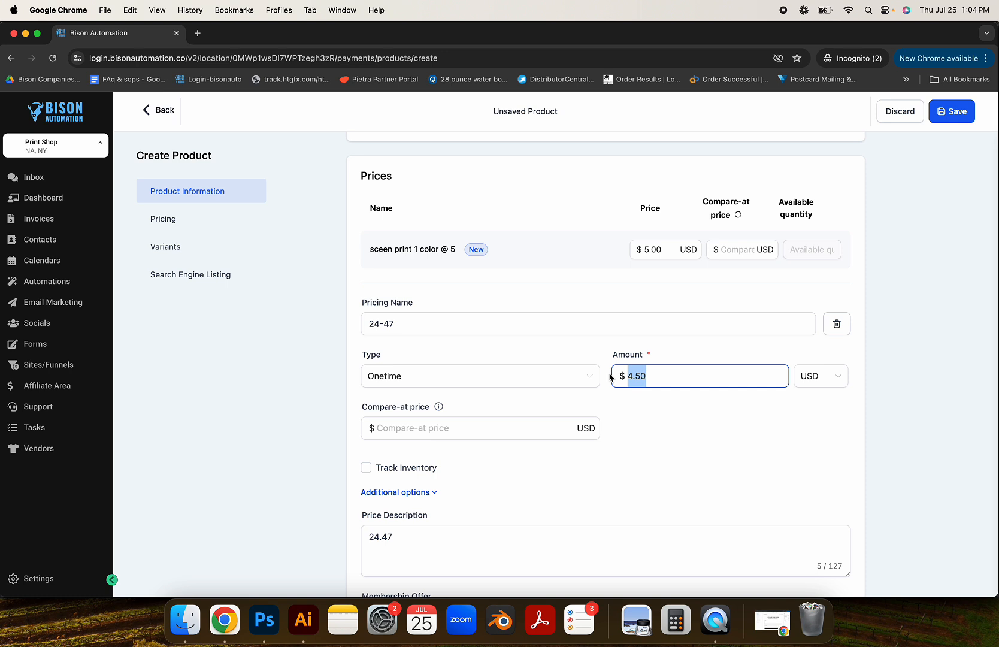
pyautogui.write('7')
pyautogui.write('.')
pyautogui.scroll(-5, 602, 410)
pyautogui.scroll(-9, 599, 413)
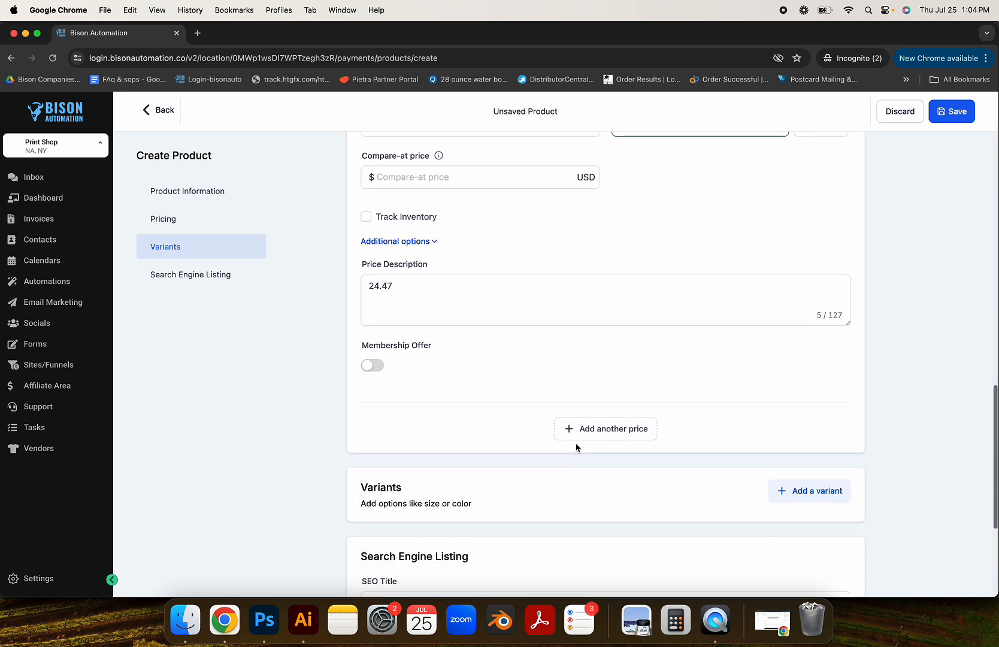
pyautogui.scroll(13, 571, 376)
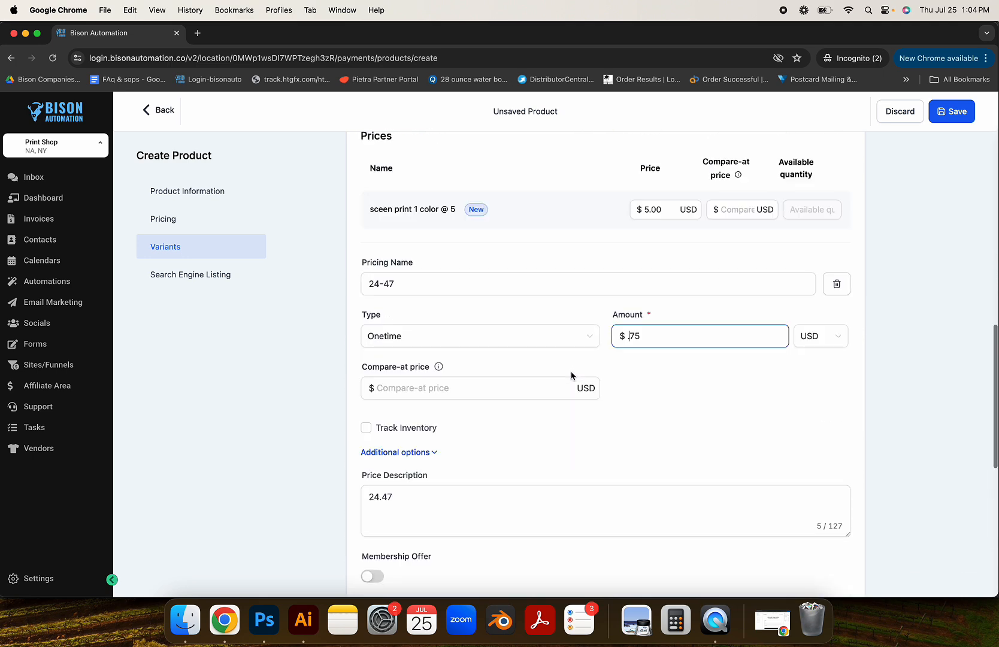
pyautogui.scroll(12, 493, 428)
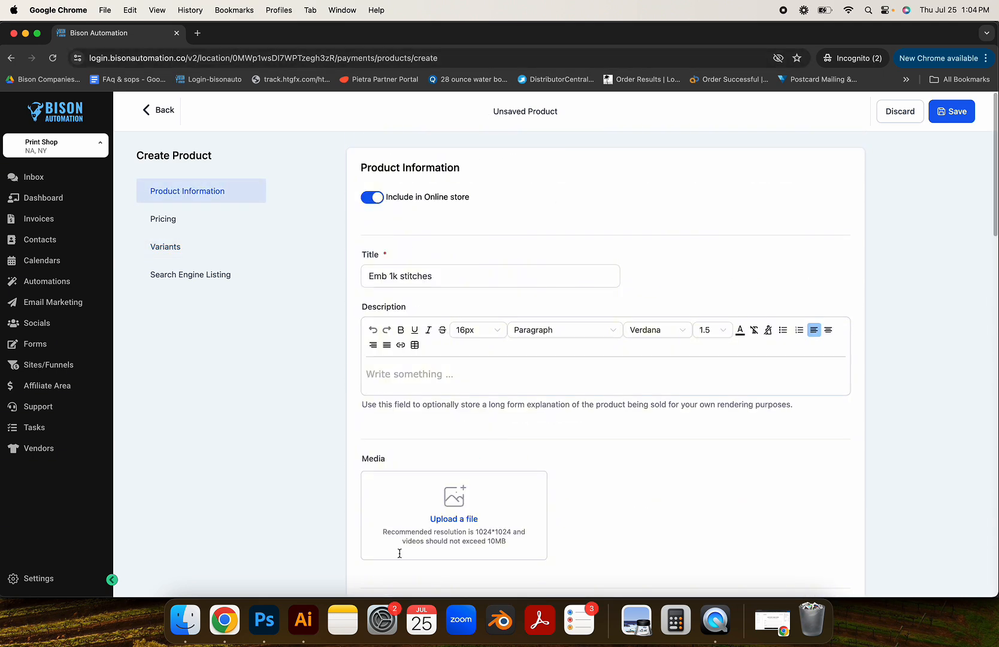
# Step: Look over the product's pricing, variants and search engine listing sections, and return to the product list without saving
pyautogui.click(167, 219)
pyautogui.click(160, 247)
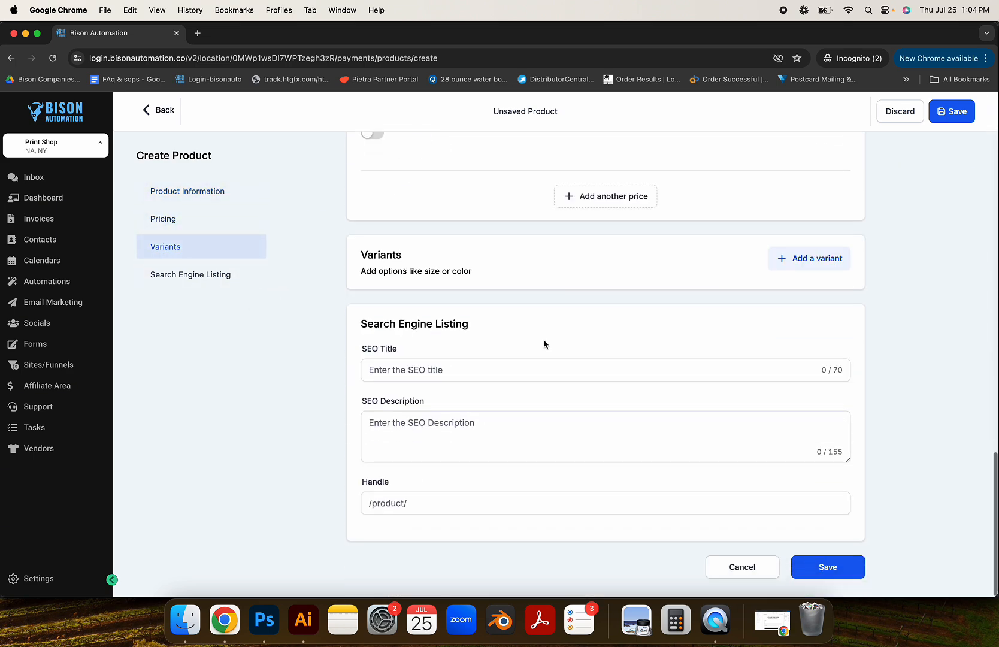
pyautogui.scroll(5, 544, 339)
pyautogui.scroll(-5, 479, 317)
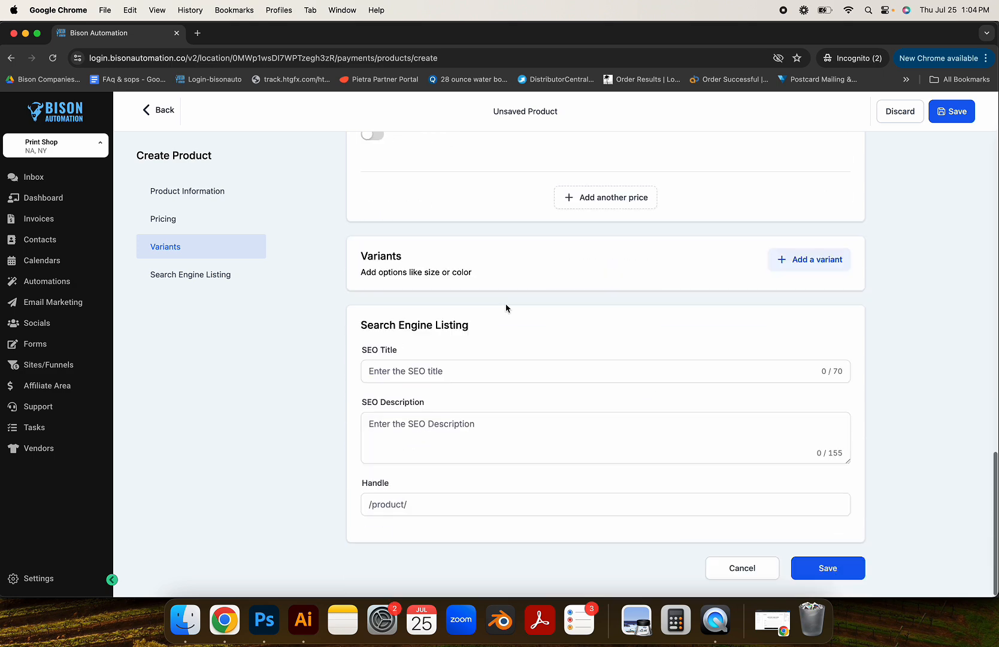
pyautogui.scroll(9, 413, 462)
pyautogui.scroll(5, 411, 464)
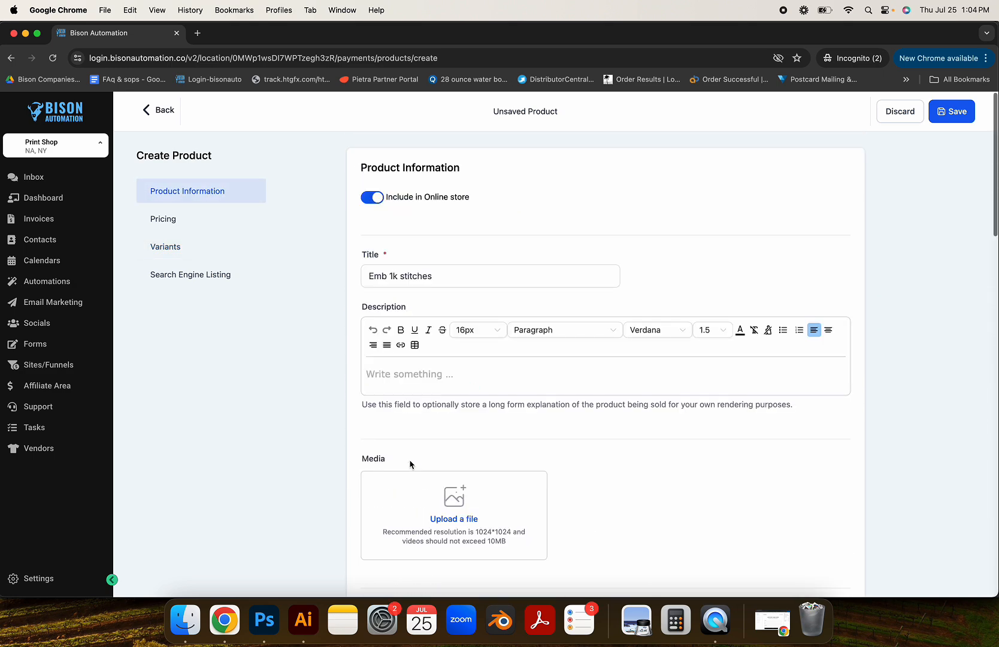
pyautogui.click(158, 109)
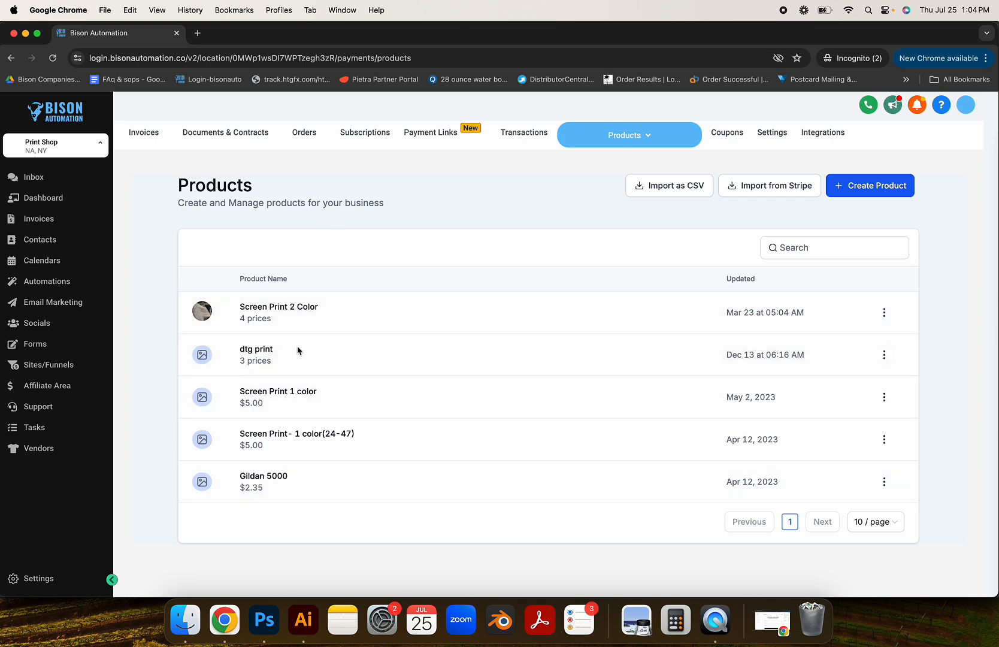
# Step: Look at the Gildan 5000 entry in the product list and open the list of all invoices
pyautogui.moveTo(239, 476); pyautogui.dragTo(303, 479)
pyautogui.click(305, 483)
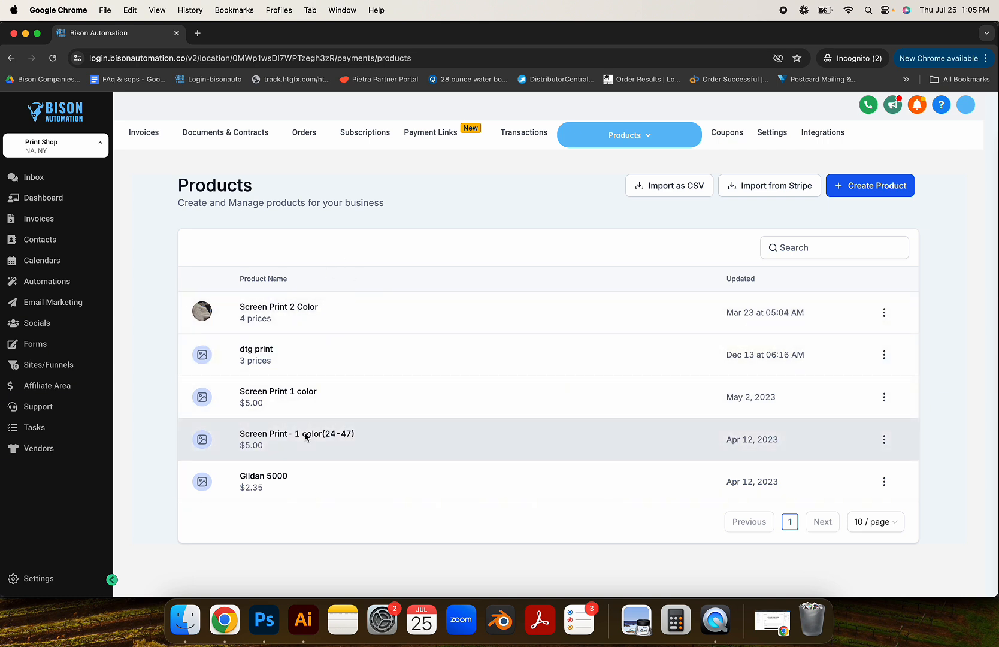
pyautogui.moveTo(150, 140)
pyautogui.click(98, 157)
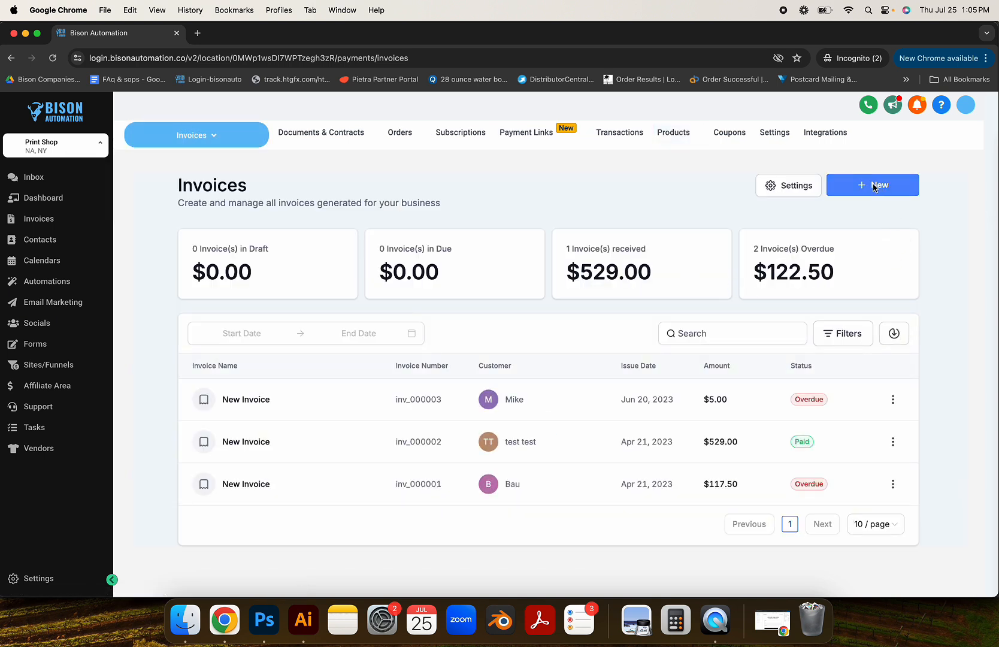
# Step: Open the invoice settings and look through the email configurations and the invoice title and terms
pyautogui.click(795, 185)
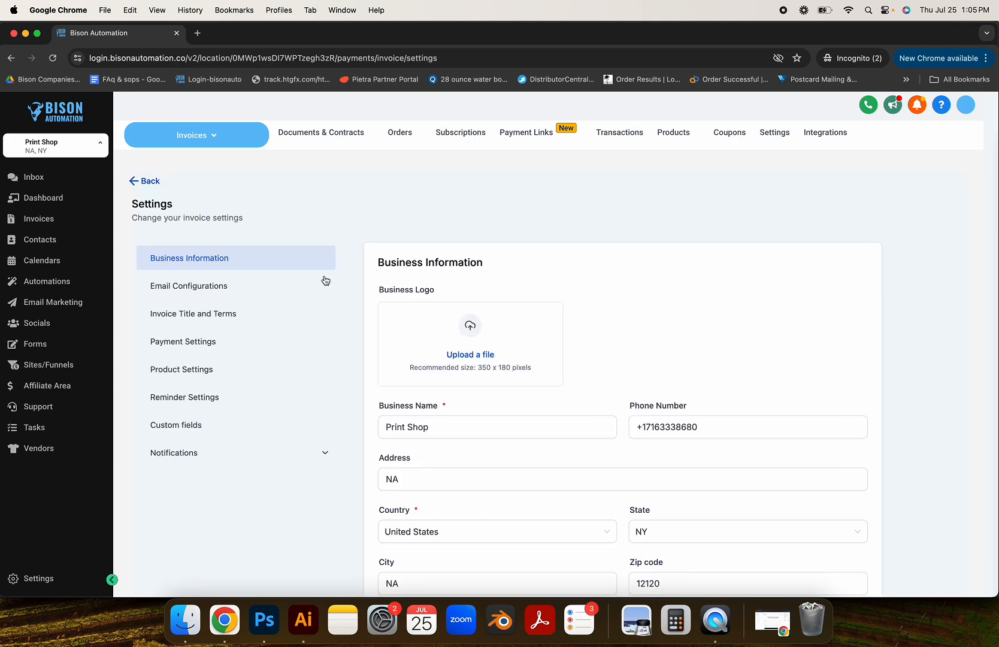
pyautogui.click(215, 287)
pyautogui.click(417, 311)
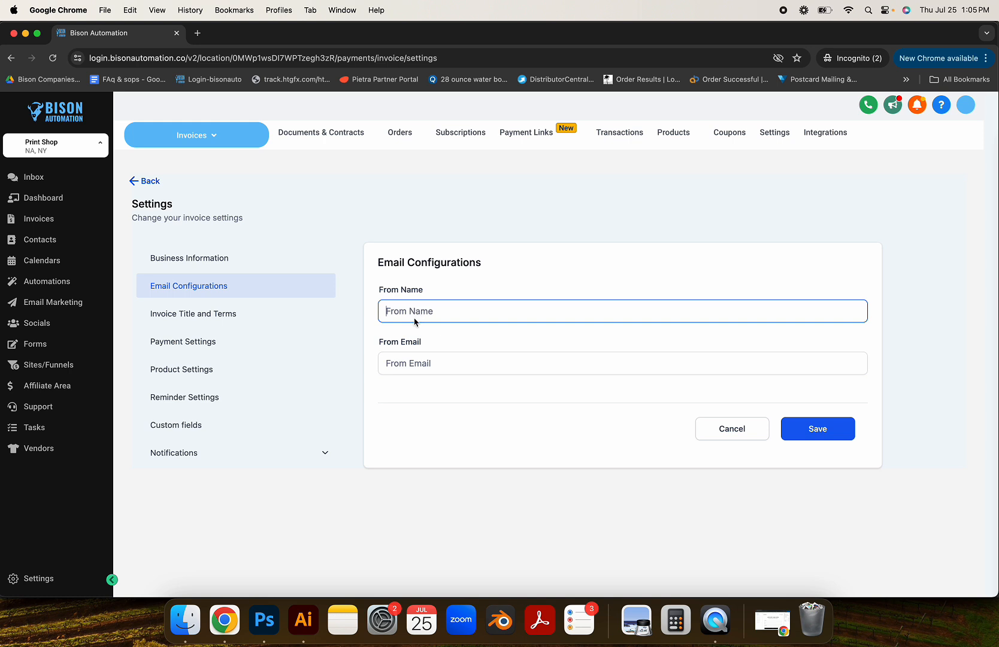
pyautogui.click(413, 363)
pyautogui.click(227, 319)
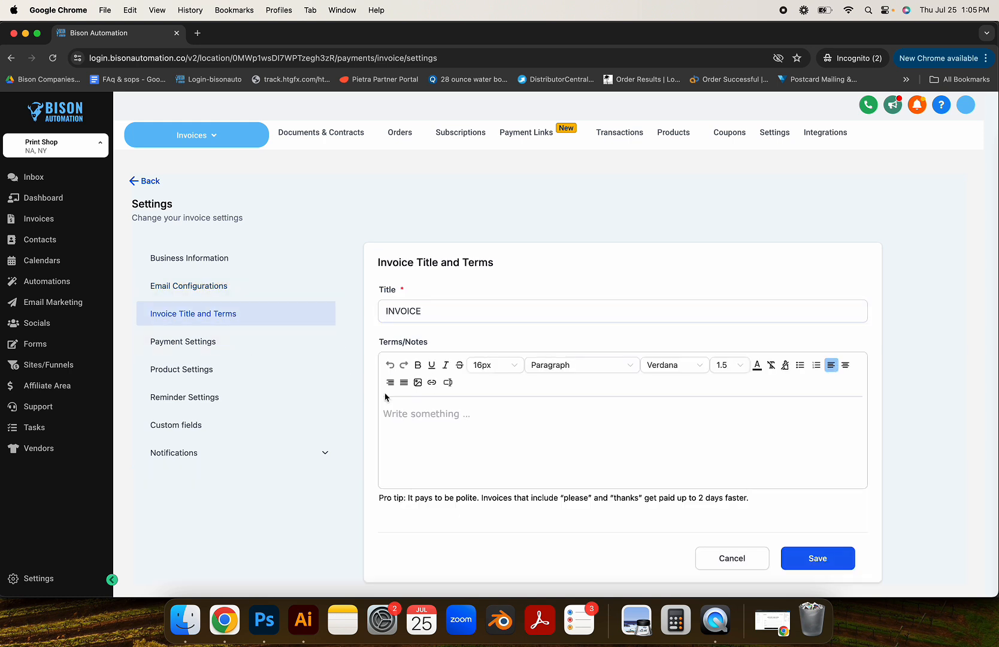
# Step: In the invoice payment settings, set the due period to 1 day and allow partial payments with a 50% minimum
pyautogui.click(208, 353)
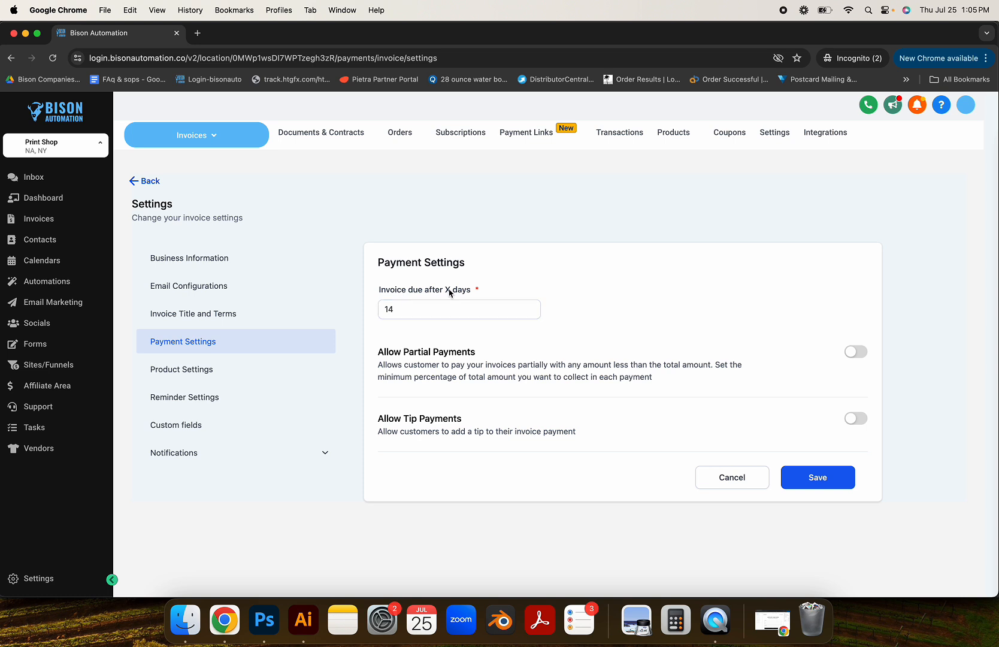
pyautogui.moveTo(413, 307); pyautogui.dragTo(363, 314)
pyautogui.write('1')
pyautogui.click(855, 351)
pyautogui.moveTo(501, 415); pyautogui.dragTo(370, 424)
pyautogui.write('50')
pyautogui.click(495, 476)
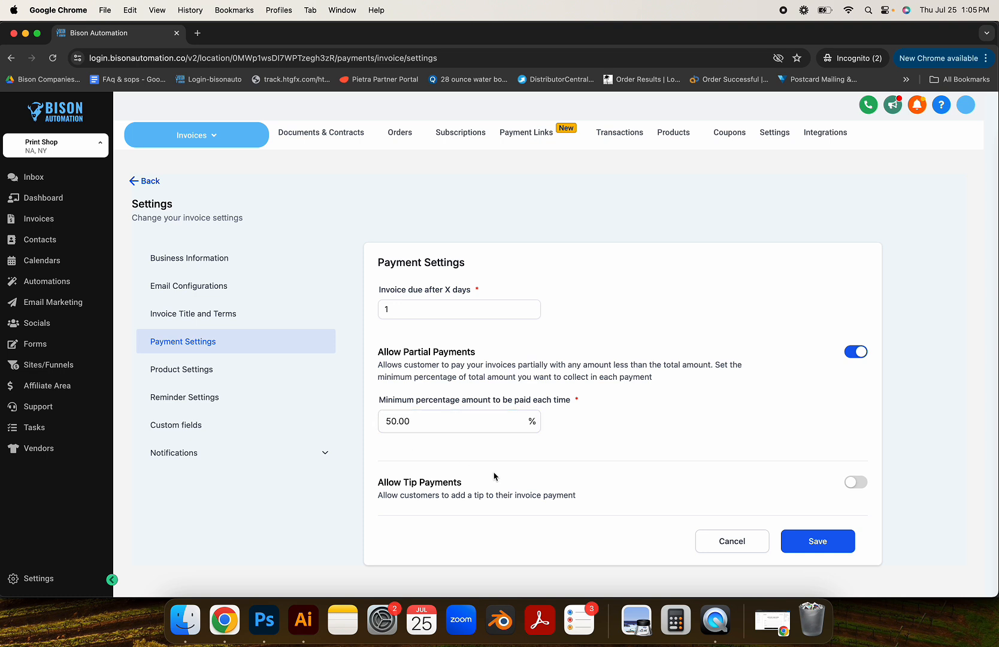
# Step: Try the tip payments option on invoices and switch it back off
pyautogui.click(857, 484)
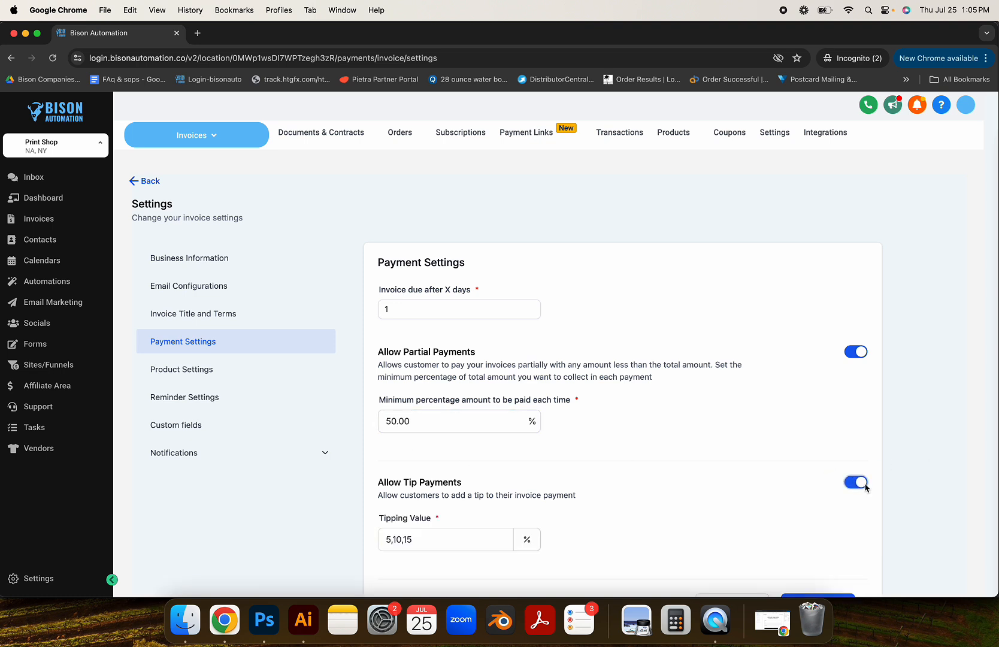
pyautogui.click(864, 485)
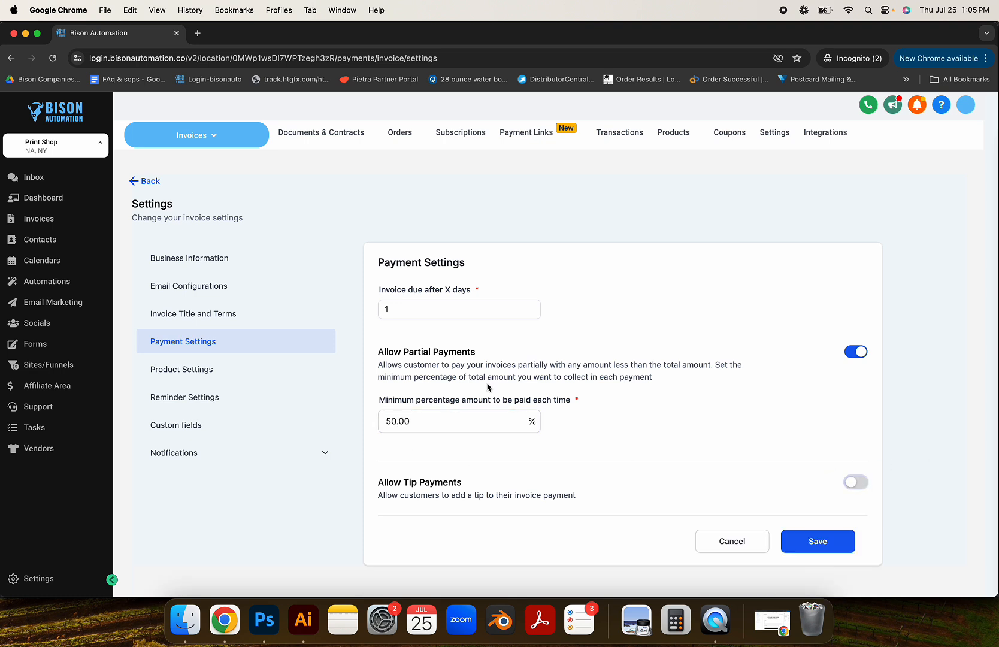
# Step: Add a second invoice reminder in the reminder settings and set its frequency to every 5 days
pyautogui.click(192, 373)
pyautogui.click(196, 401)
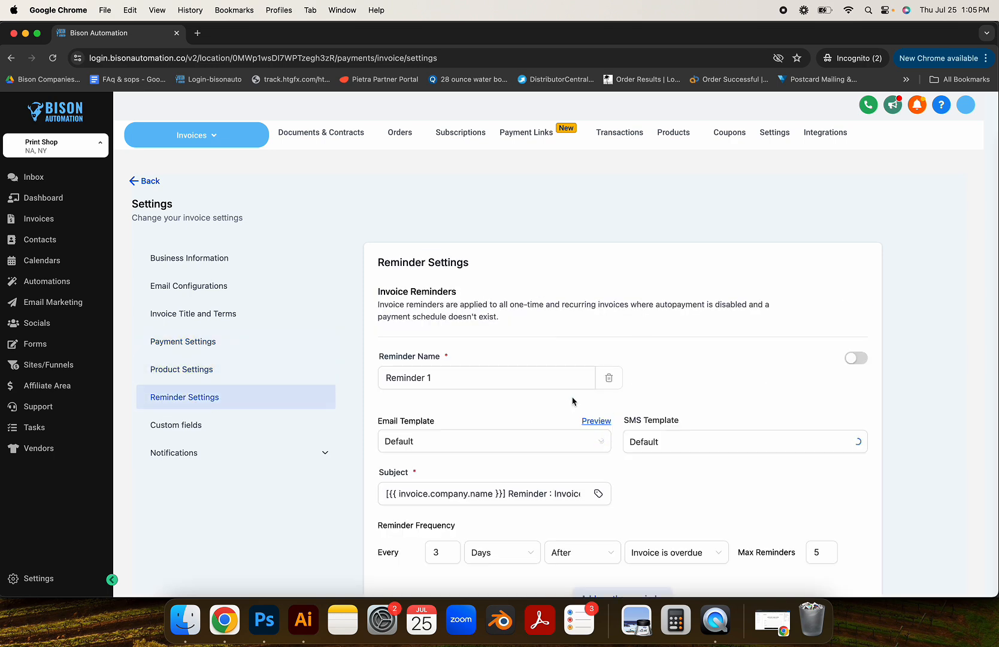
pyautogui.scroll(-1, 573, 400)
pyautogui.click(458, 506)
pyautogui.scroll(-1, 539, 506)
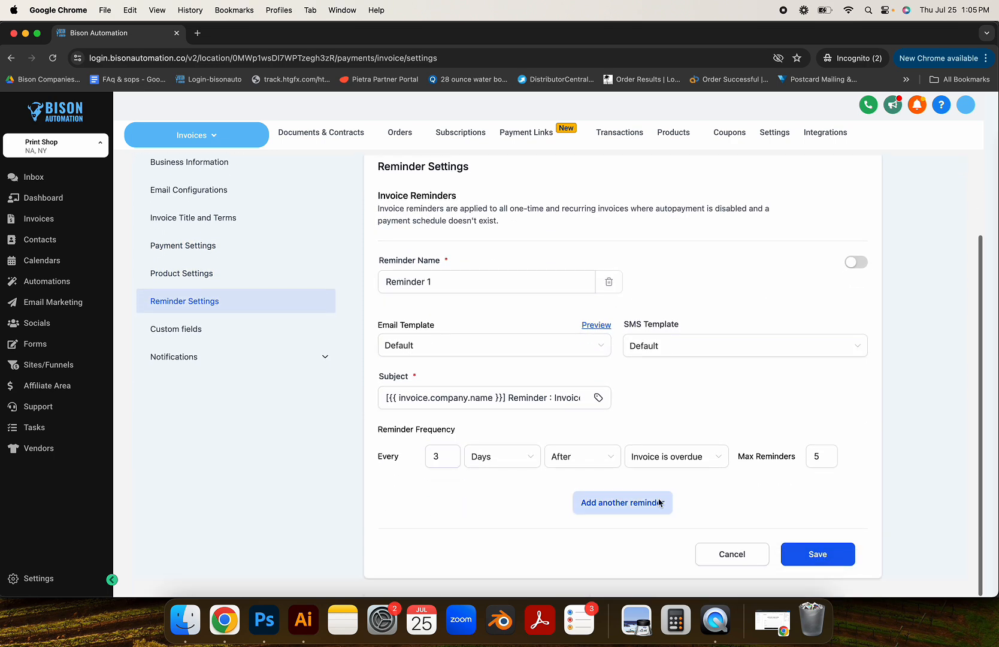
pyautogui.click(623, 502)
pyautogui.scroll(-5, 587, 445)
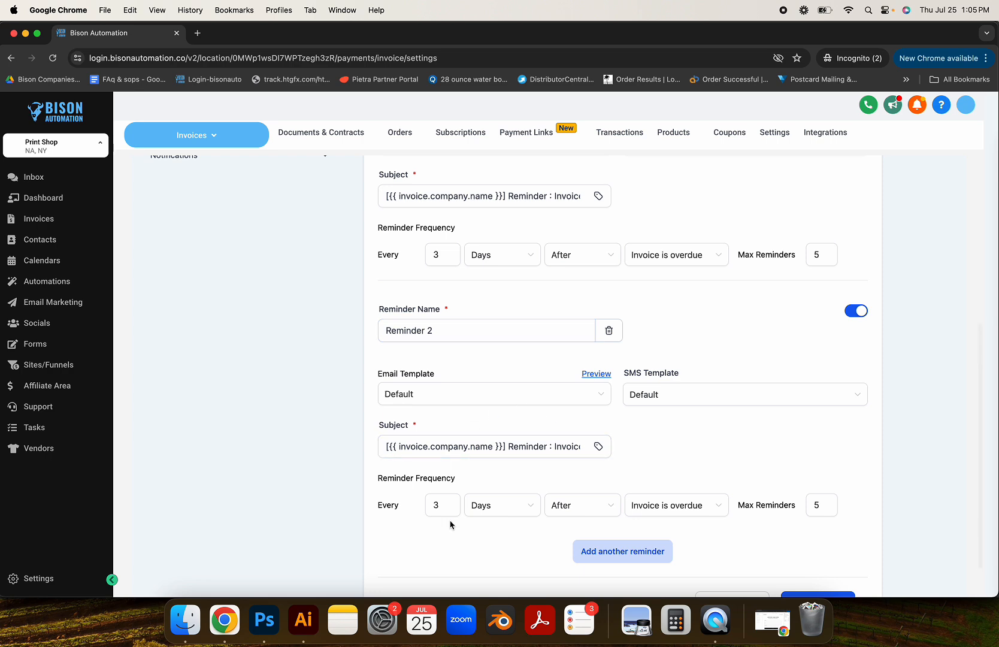
pyautogui.doubleClick(429, 509)
pyautogui.scroll(10, 598, 513)
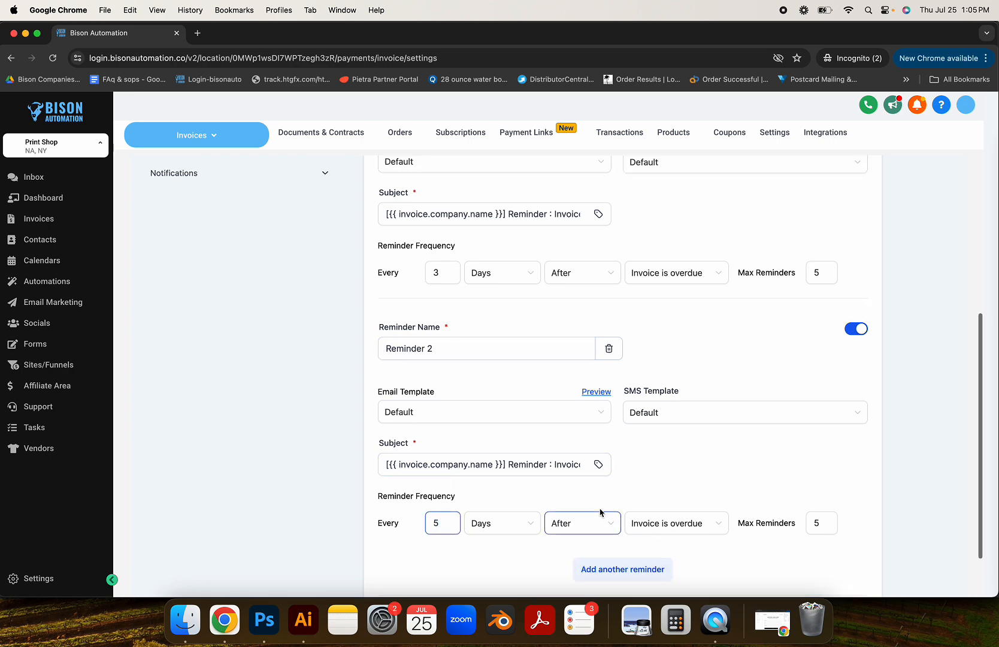
# Step: Look at the notification categories and the reminder settings, and return to the invoice list without saving
pyautogui.click(324, 453)
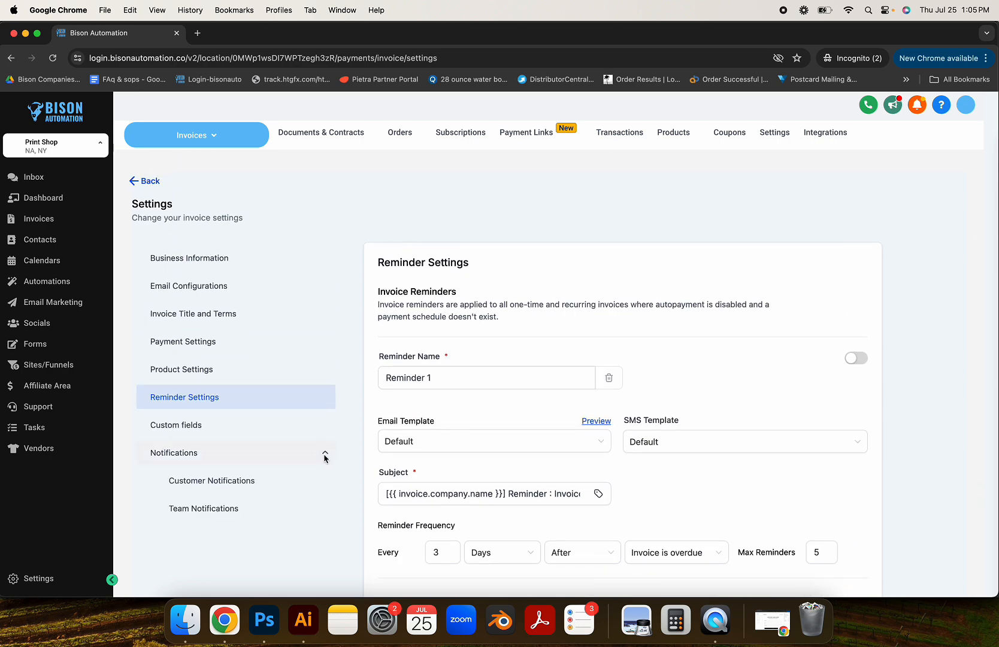
pyautogui.scroll(-2, 267, 424)
pyautogui.scroll(2, 556, 384)
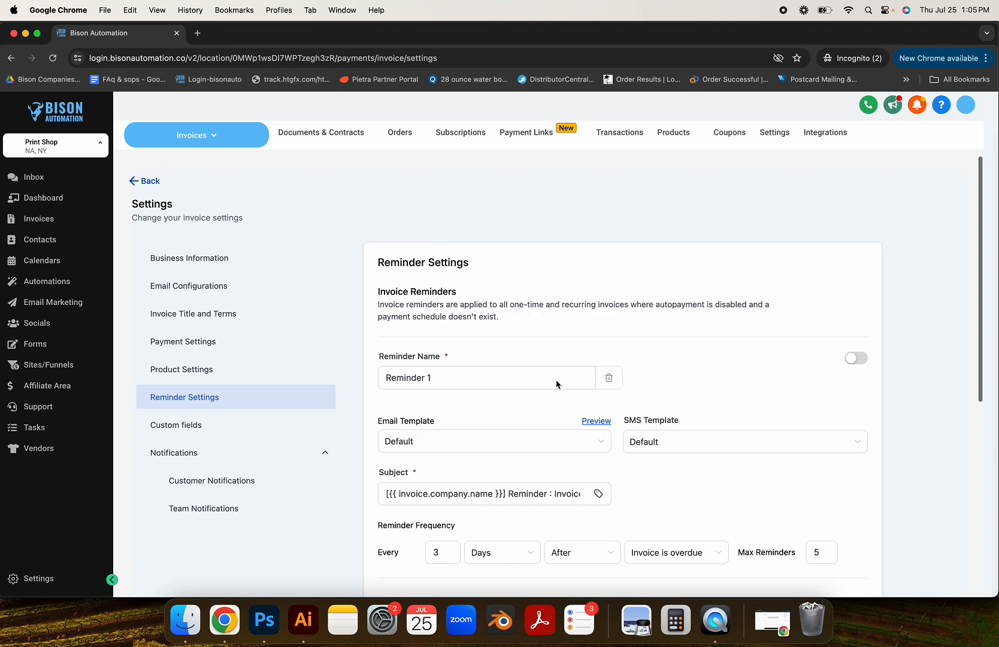
pyautogui.scroll(-3, 377, 431)
pyautogui.scroll(3, 281, 248)
pyautogui.click(134, 183)
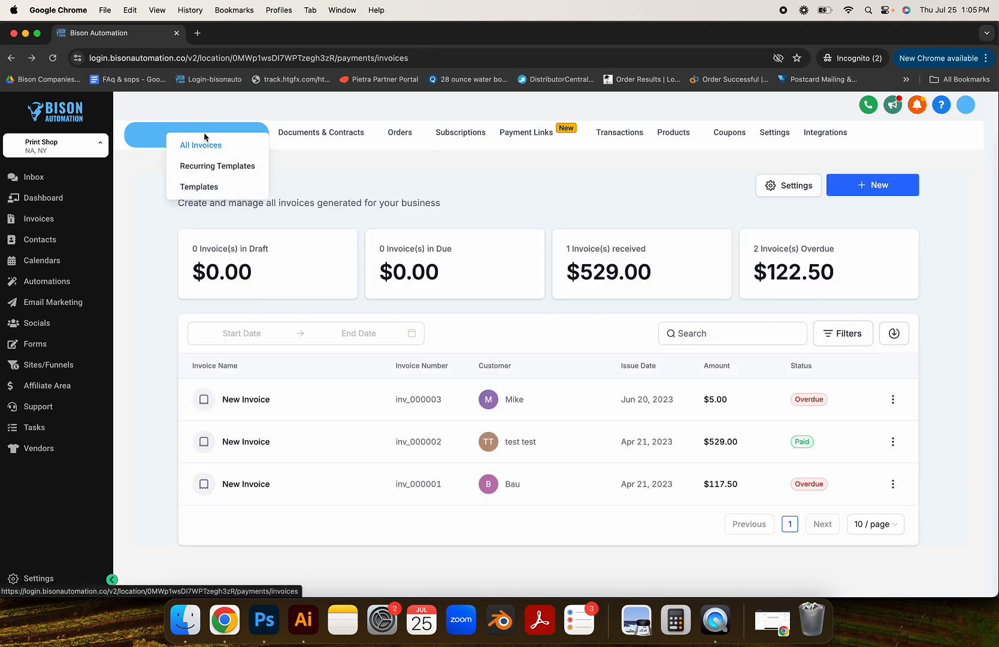
# Step: Create a new one-time invoice and bill it to the first client in the full client list
pyautogui.click(872, 185)
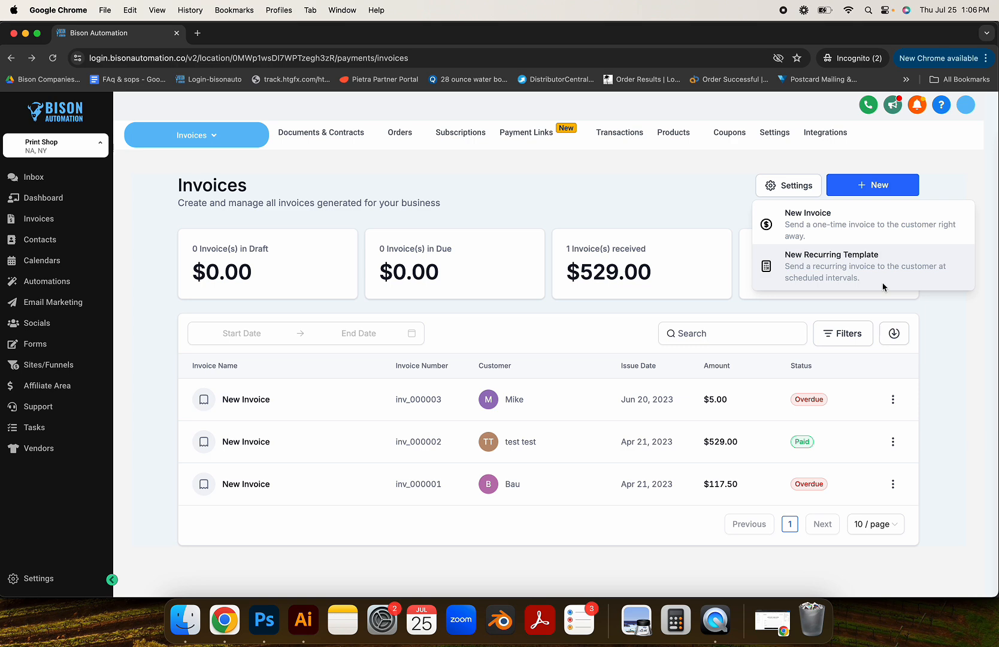
pyautogui.click(818, 230)
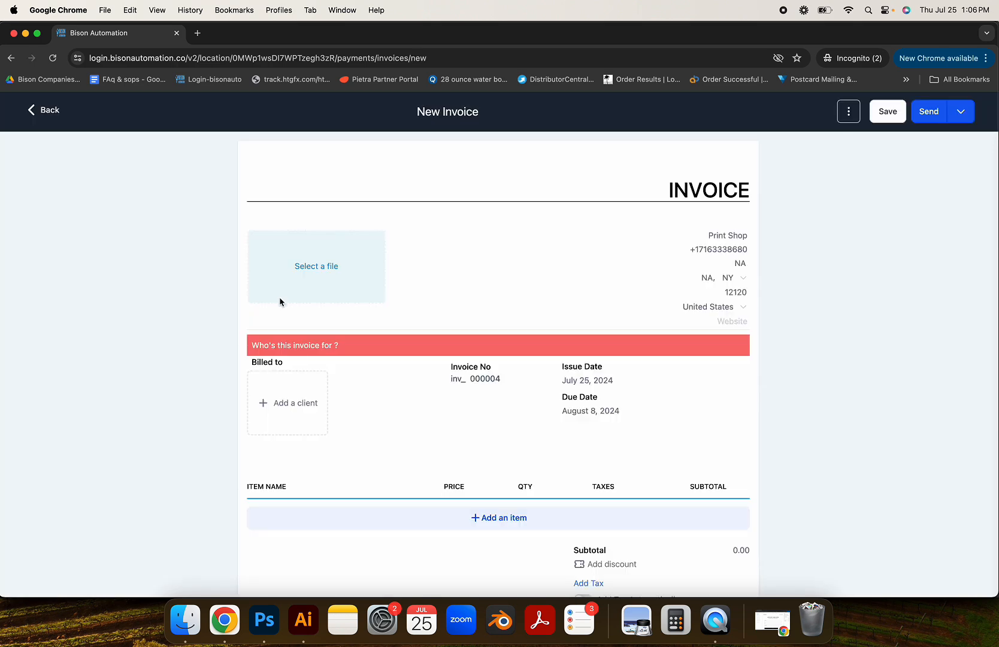
pyautogui.click(310, 402)
pyautogui.scroll(-2, 322, 471)
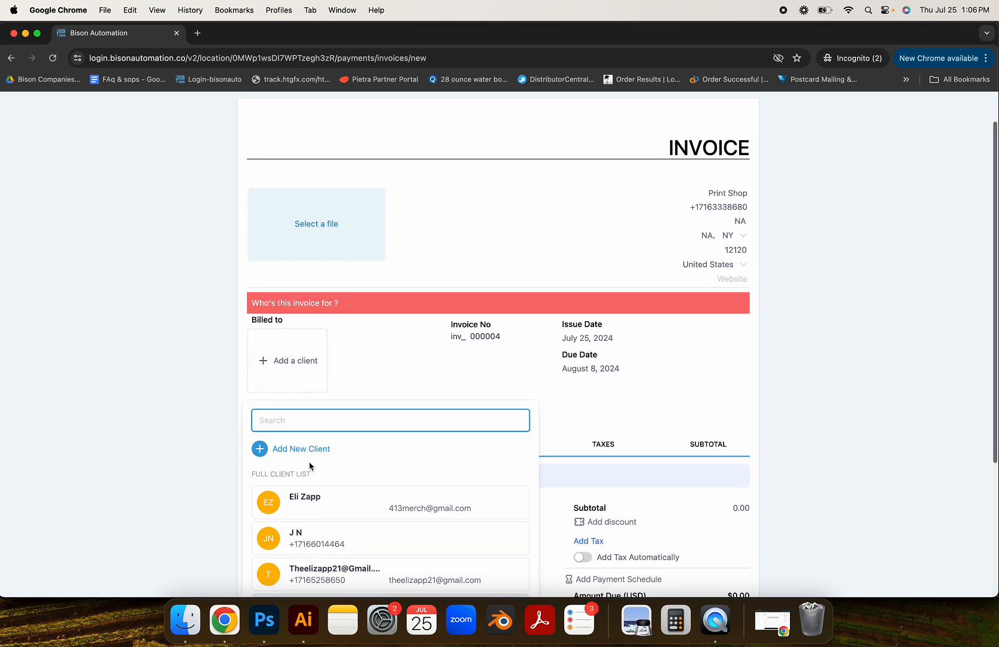
pyautogui.click(322, 471)
# Step: Add the dtg print product at its 10x10 price to the invoice as a line item
pyautogui.scroll(-1, 667, 372)
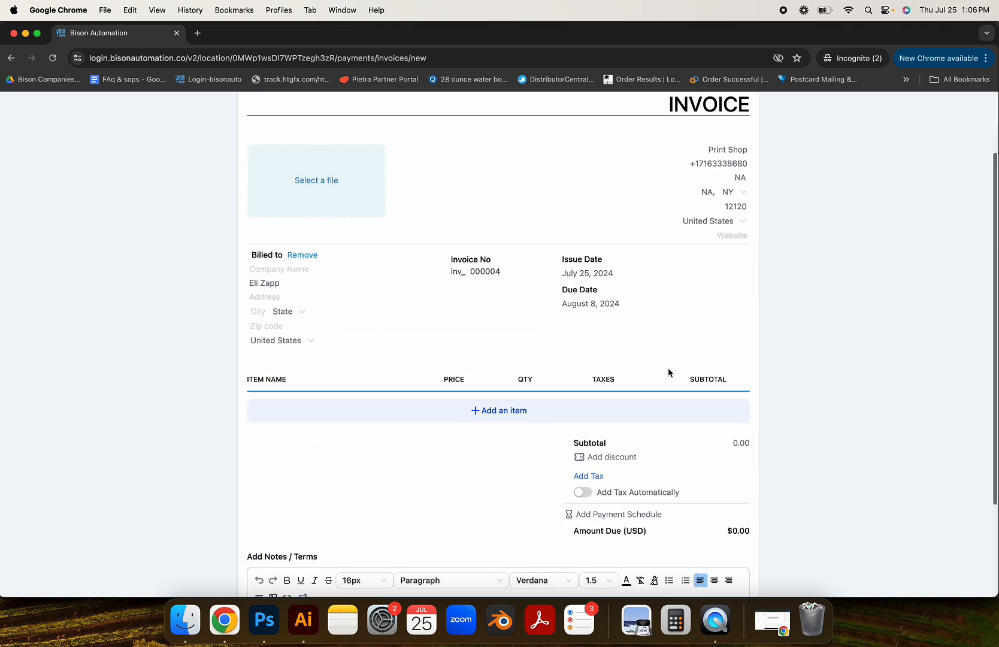
pyautogui.click(525, 362)
pyautogui.click(504, 337)
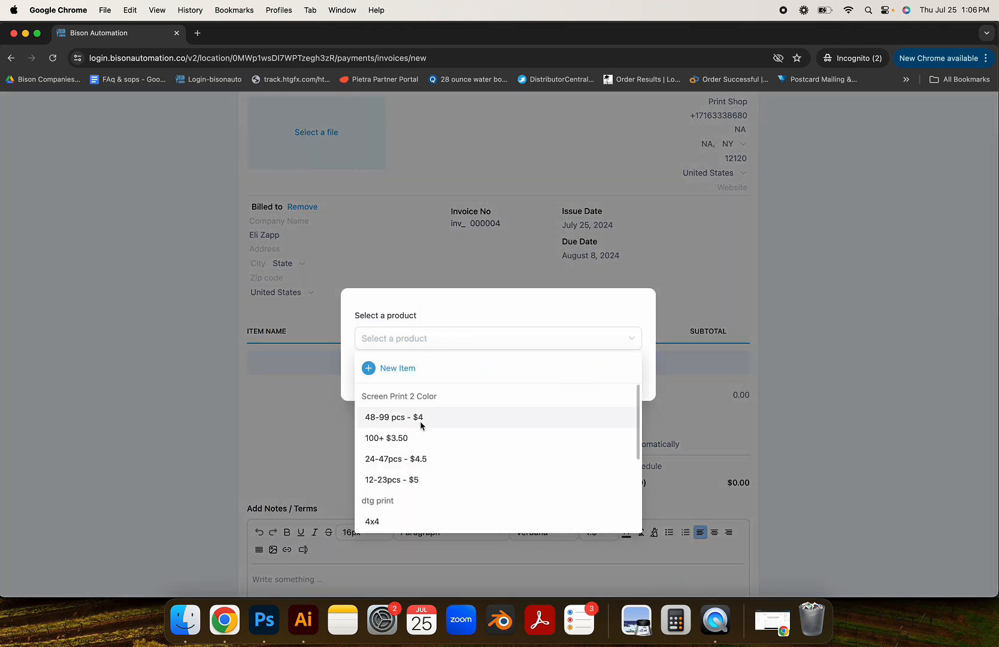
pyautogui.scroll(-1, 404, 481)
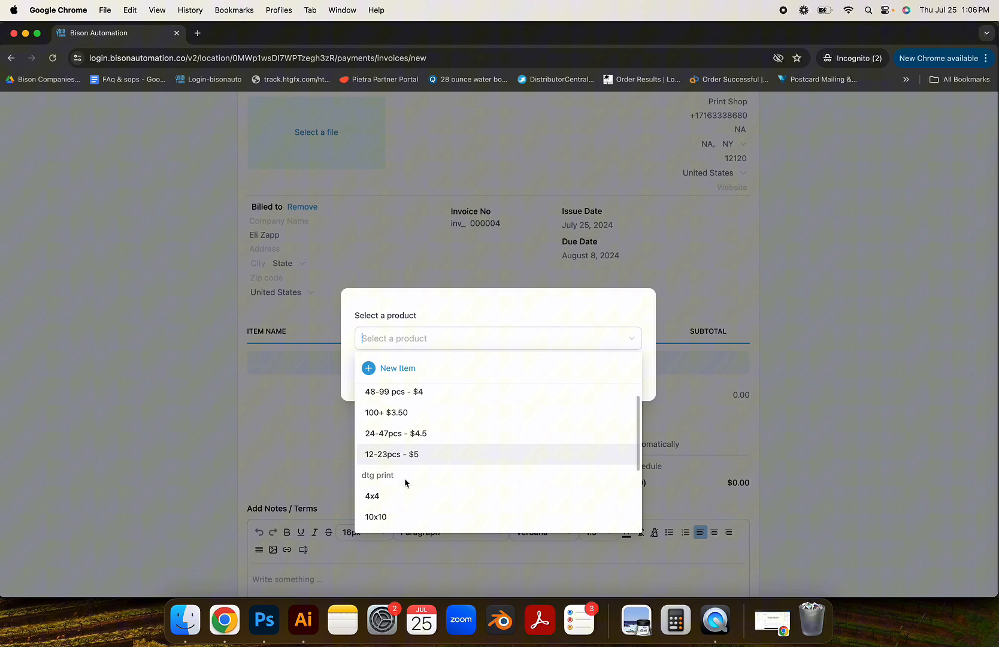
pyautogui.click(397, 515)
pyautogui.click(624, 429)
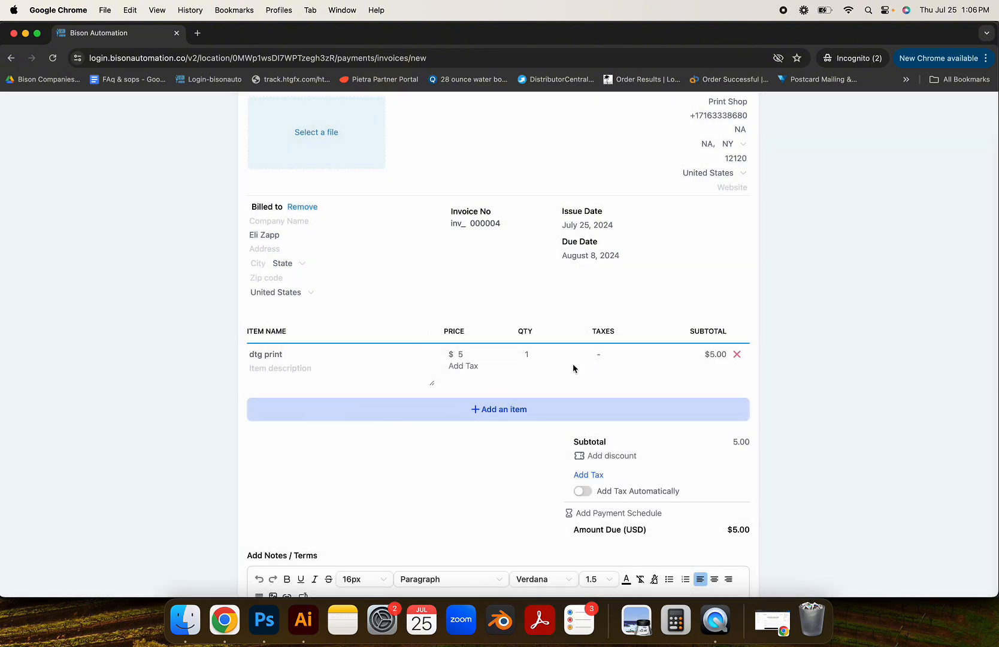
# Step: Start a new custom invoice item as physical goods with the product name "gildan 500 blk"
pyautogui.scroll(-3, 572, 364)
pyautogui.click(479, 309)
pyautogui.click(439, 342)
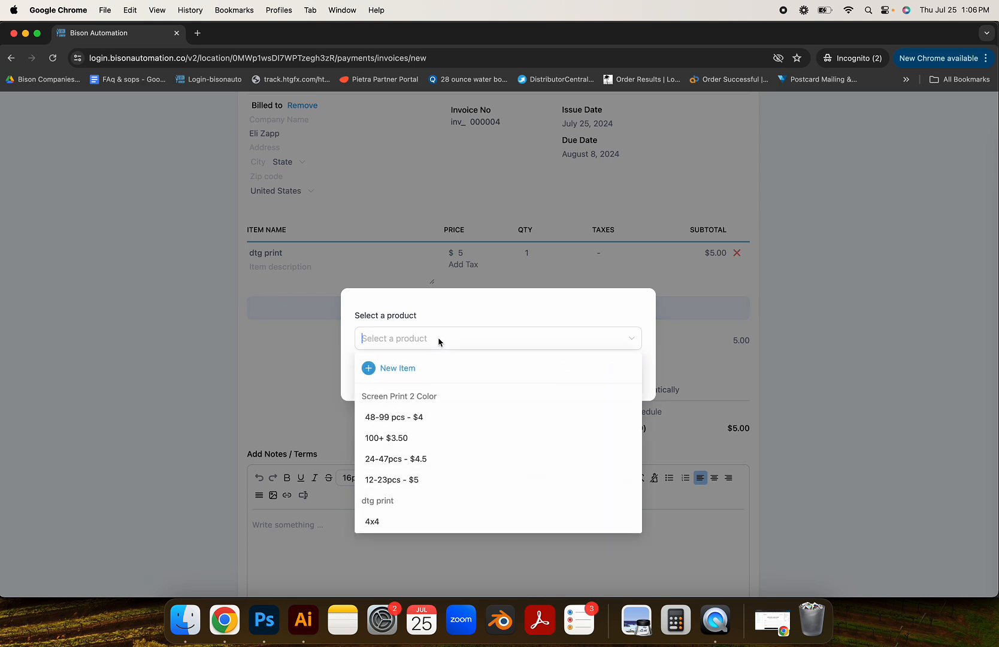
pyautogui.click(404, 361)
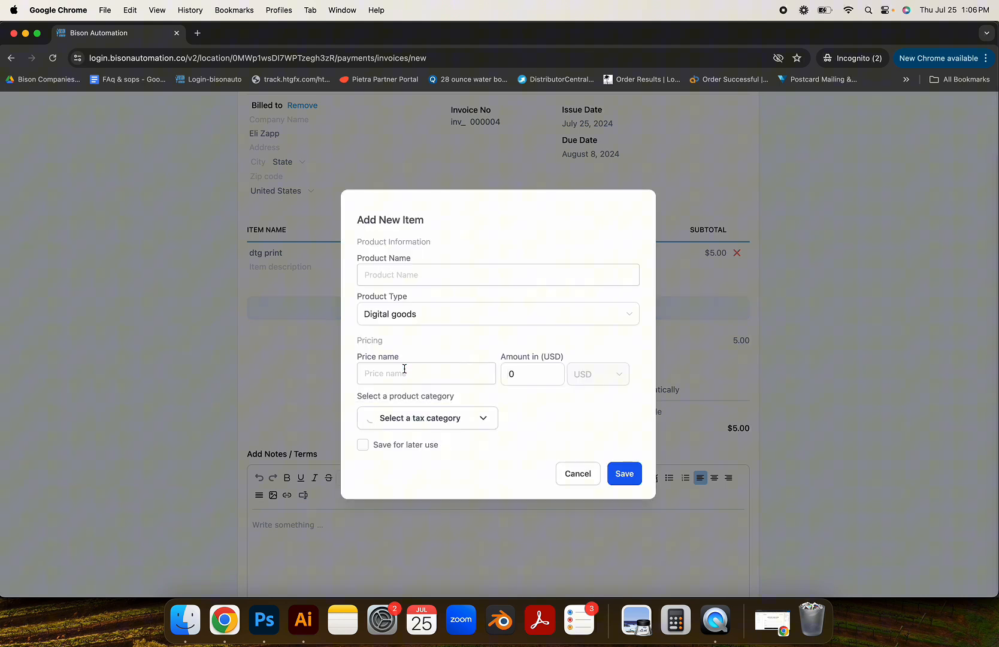
pyautogui.click(402, 275)
pyautogui.click(400, 313)
pyautogui.click(407, 339)
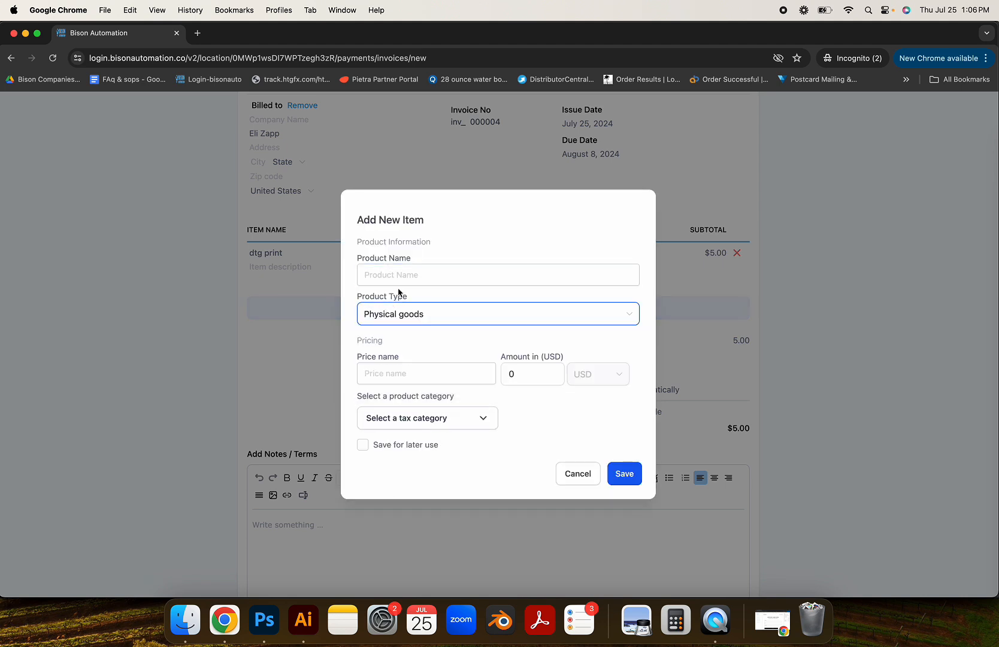
pyautogui.click(398, 277)
pyautogui.write('gildan 500 blk')
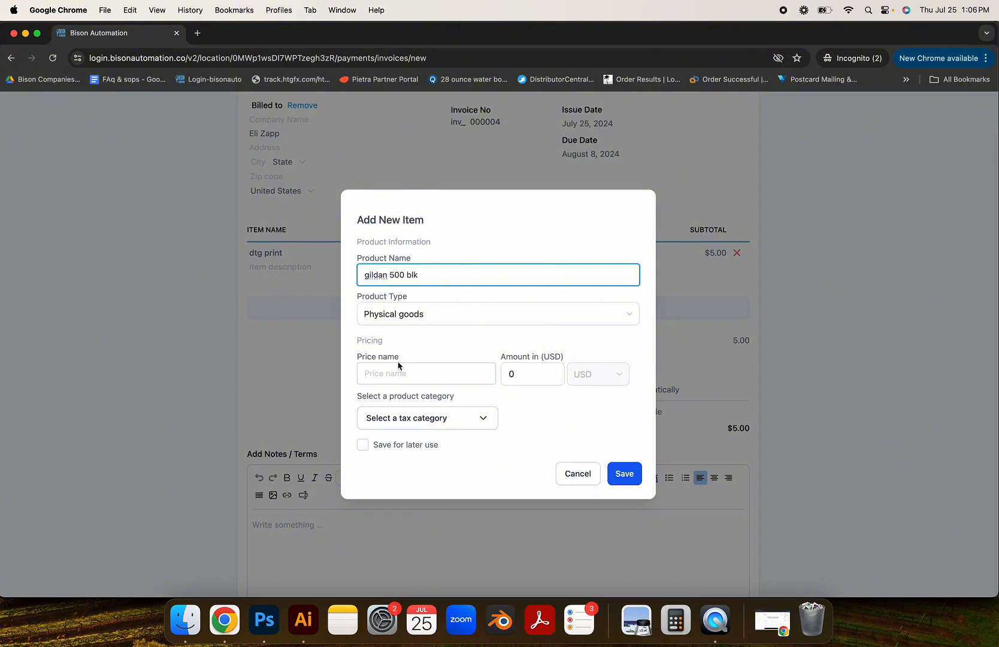
# Step: Reuse the product name "gildan 500 blk" as the price name, set the amount to 3.15 USD and save the item
pyautogui.tripleClick(395, 276)
pyautogui.press('super+c')
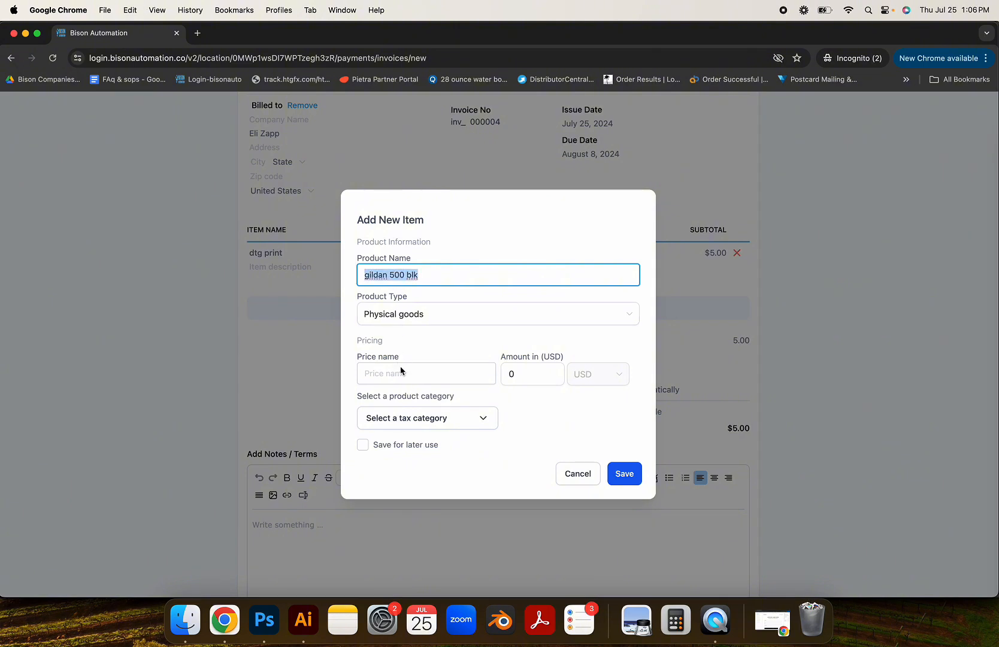
pyautogui.click(400, 370)
pyautogui.press('super+v')
pyautogui.doubleClick(510, 375)
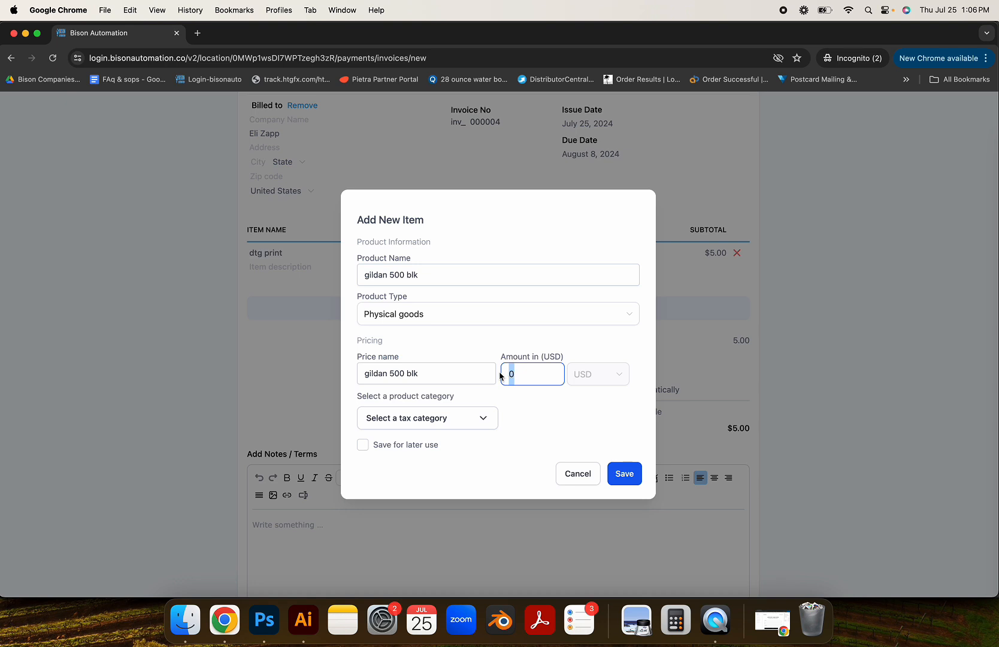
pyautogui.write('2.35')
pyautogui.moveTo(555, 374); pyautogui.dragTo(473, 373)
pyautogui.write('3.15')
pyautogui.click(623, 475)
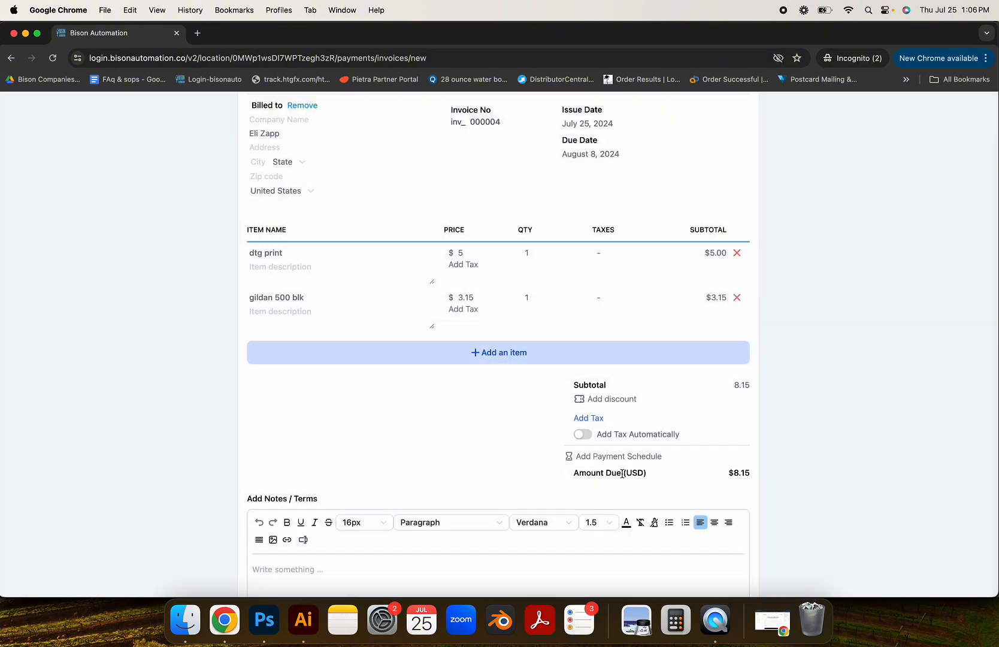
# Step: Enter the size breakdown "5S5M5L15XL52XL" as the description of the gildan 500 blk item
pyautogui.click(284, 313)
pyautogui.write('5')
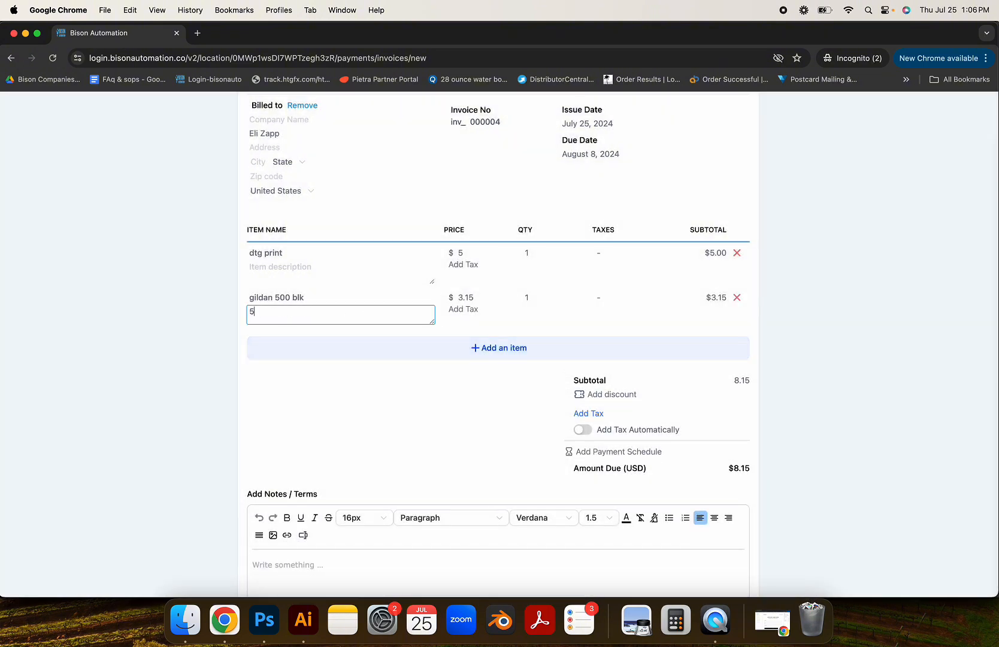
pyautogui.press('capslock')
pyautogui.write('S5M5L')
pyautogui.press('capslock')
pyautogui.write('15XL')
pyautogui.press('capslock')
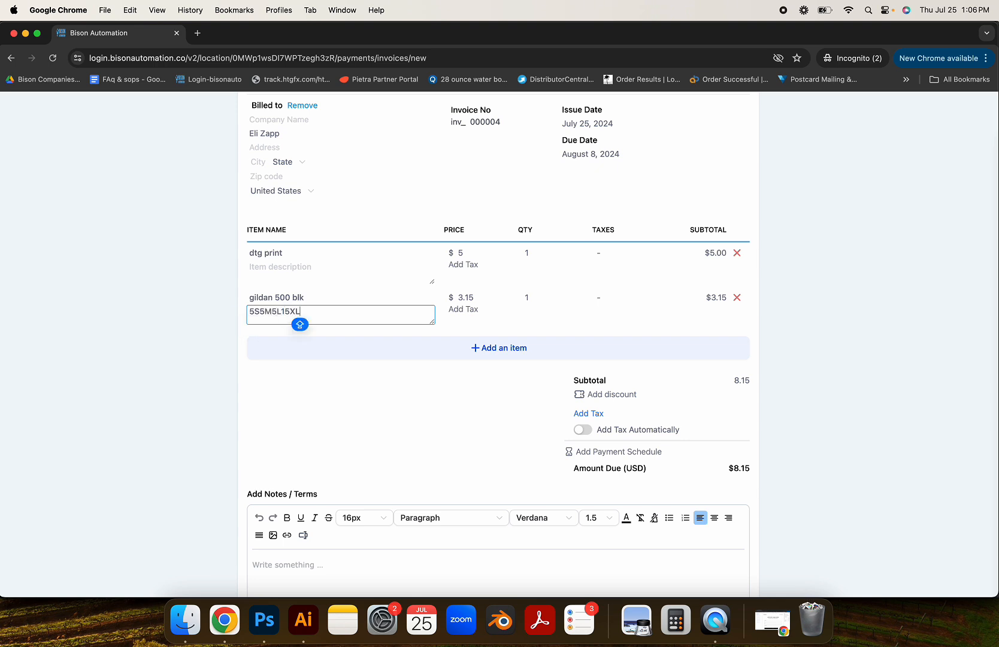
pyautogui.write('5XL52XL')
pyautogui.click(304, 405)
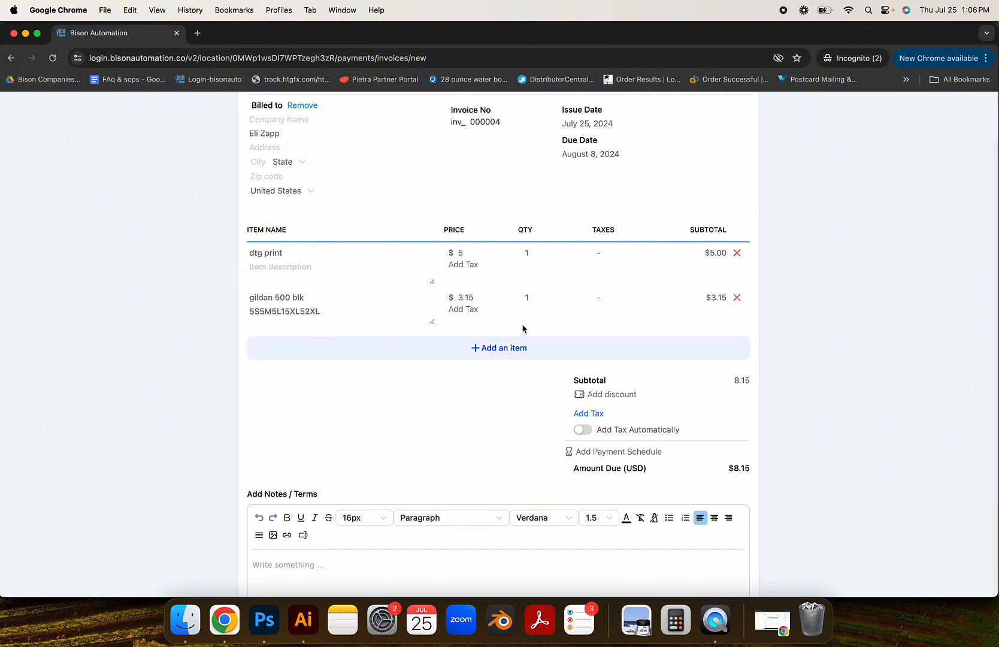
# Step: Set the quantity of both the dtg print and gildan 500 blk items to 12
pyautogui.click(528, 256)
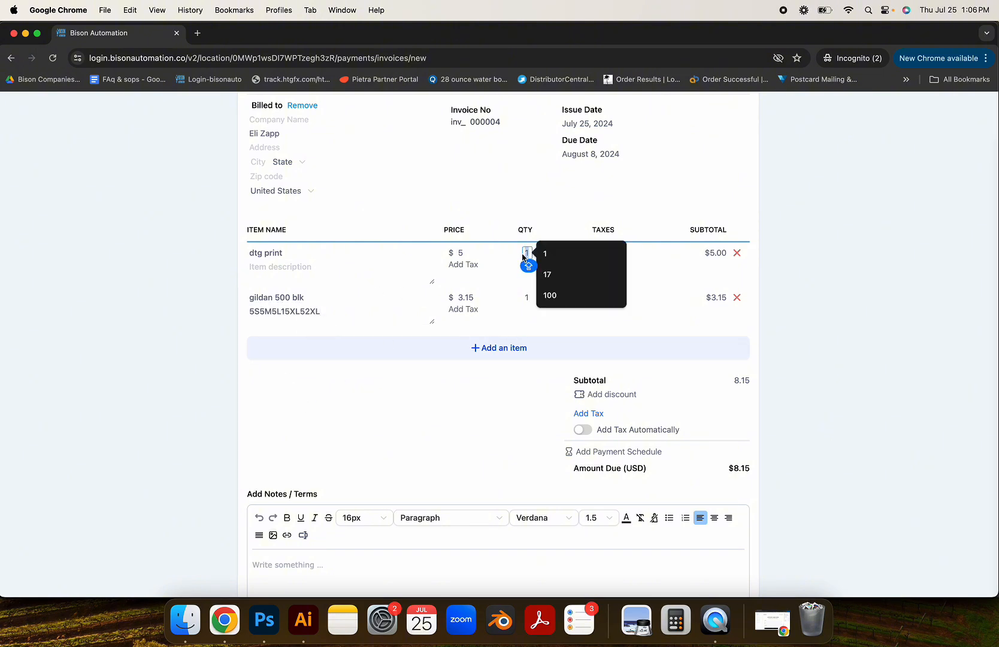
pyautogui.write('2')
pyautogui.click(526, 297)
pyautogui.write('2')
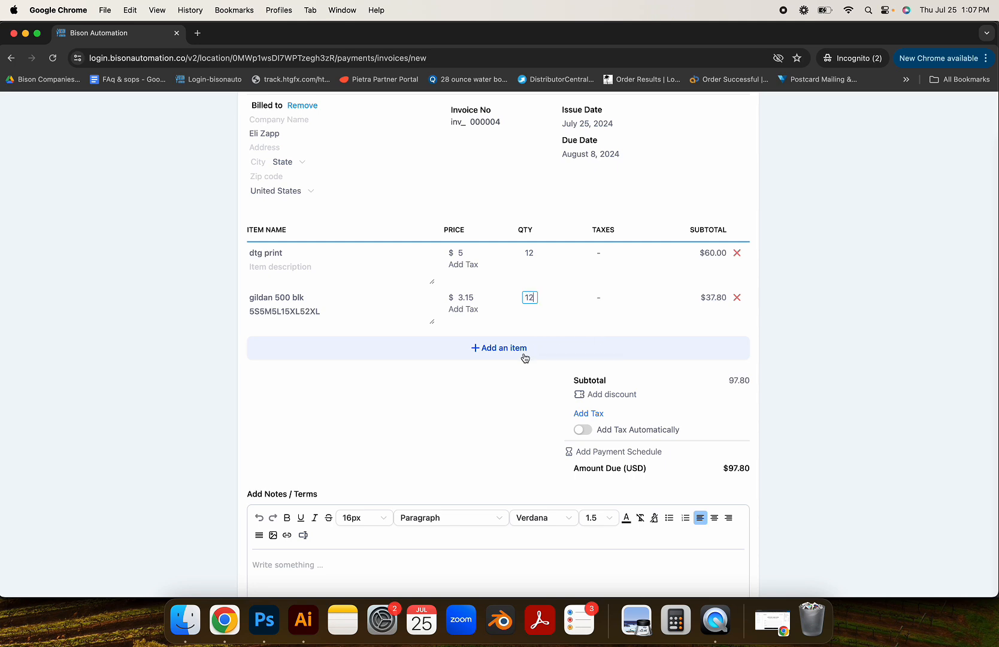
# Step: Start another new custom invoice item with the product name "UPS SHIPPING"
pyautogui.click(519, 359)
pyautogui.click(403, 339)
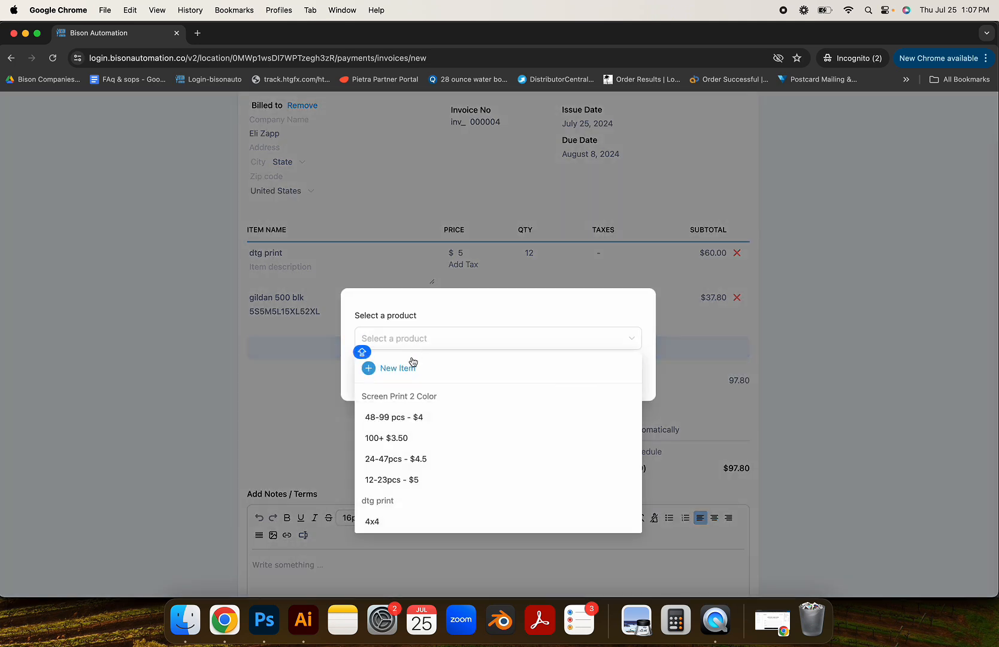
pyautogui.click(409, 361)
pyautogui.click(401, 279)
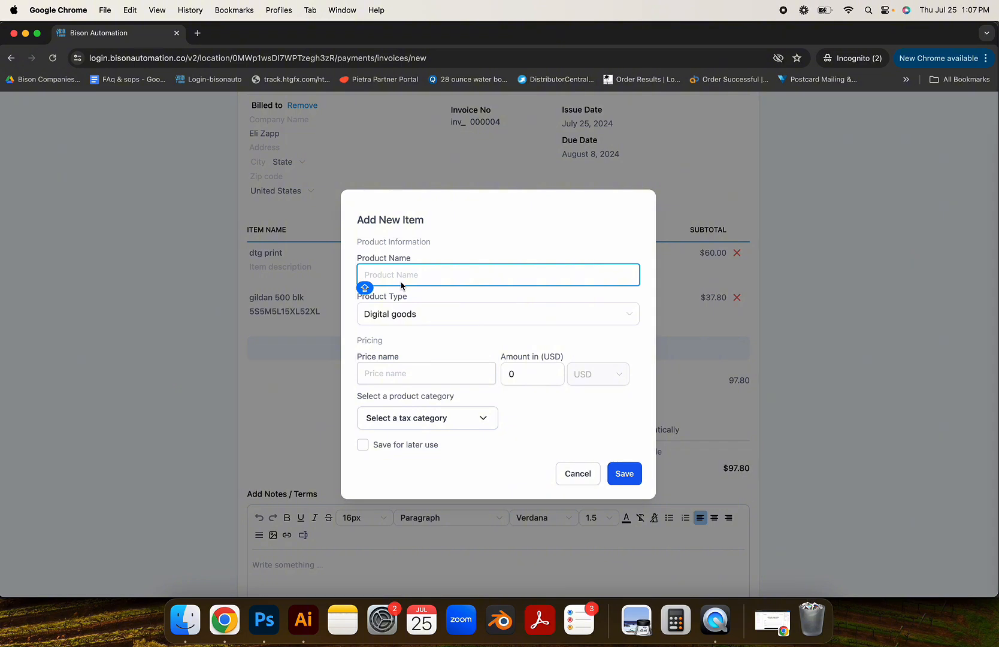
pyautogui.write('UOPS SHIPPING')
pyautogui.click(377, 274)
pyautogui.press('BackSpace')
# Step: Paste "gildan 500 blk" as the shipping item's price name, set its amount to 22.35 USD and save it to the invoice
pyautogui.click(428, 381)
pyautogui.tripleClick(374, 276)
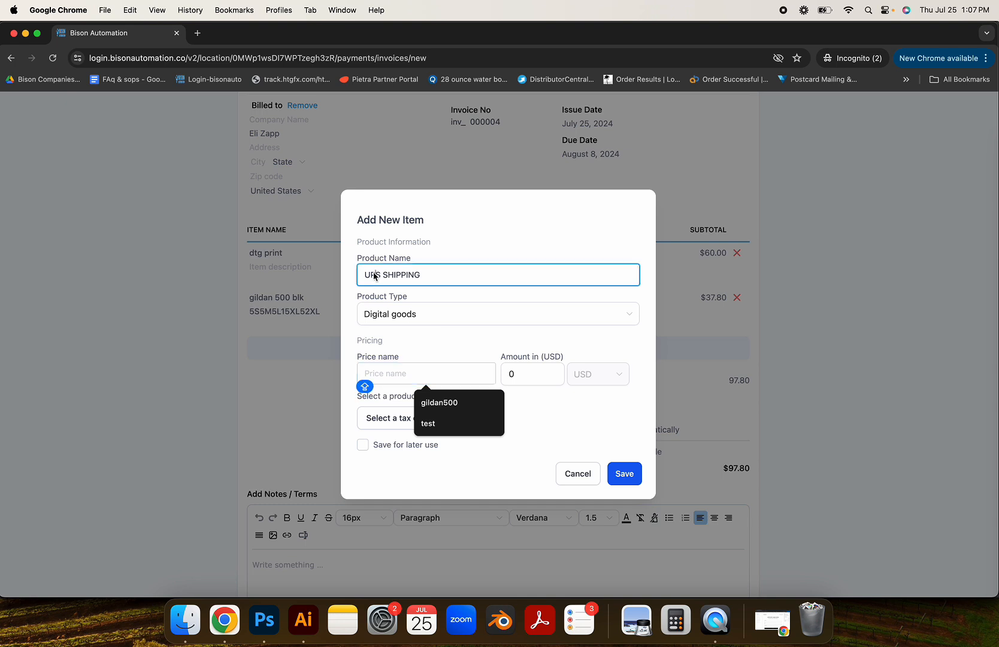
pyautogui.click(420, 374)
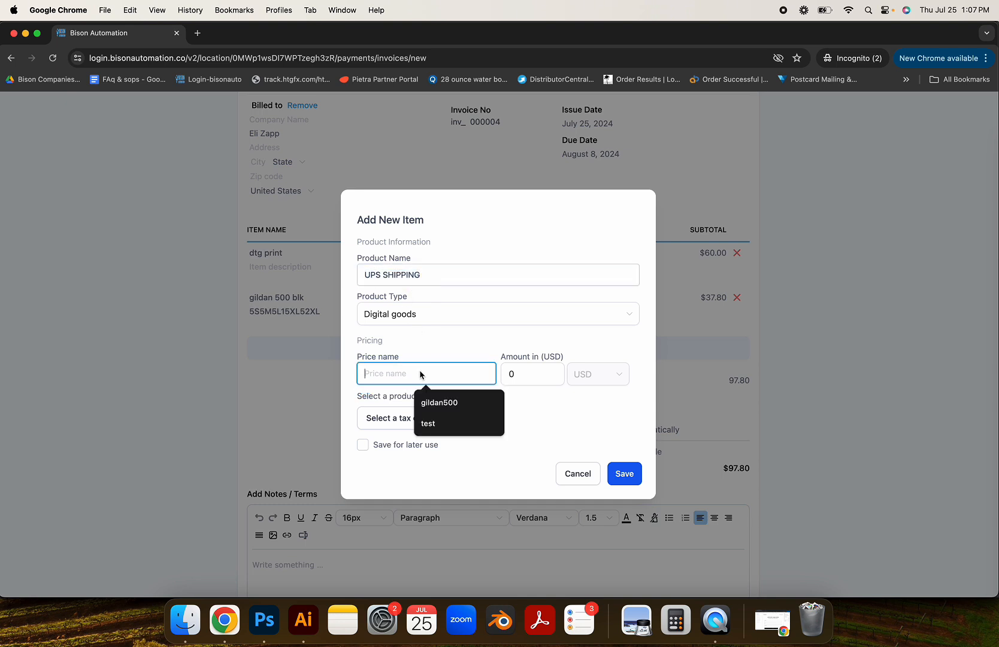
pyautogui.press('super+v')
pyautogui.moveTo(518, 376); pyautogui.dragTo(504, 377)
pyautogui.write('22.3')
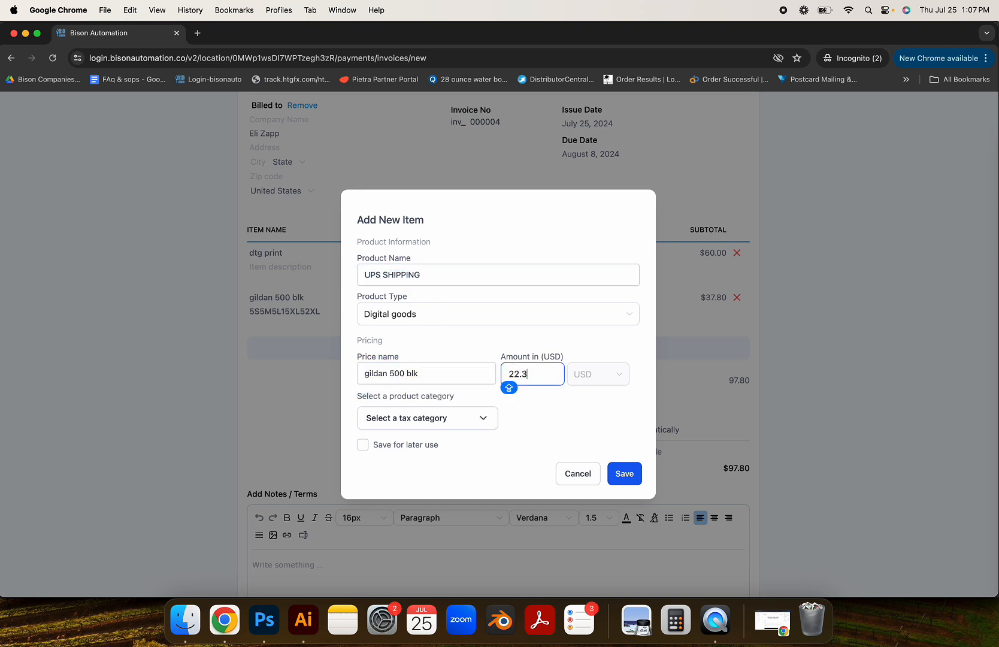
pyautogui.click(625, 475)
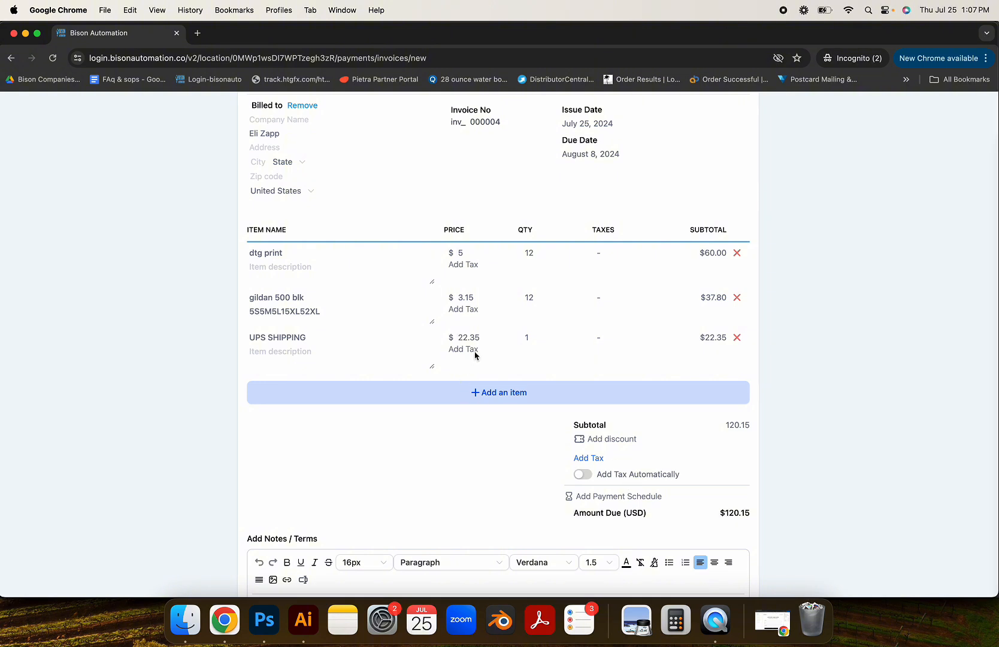
# Step: Look over the invoice totals and tax options, and save the invoice
pyautogui.scroll(-3, 561, 434)
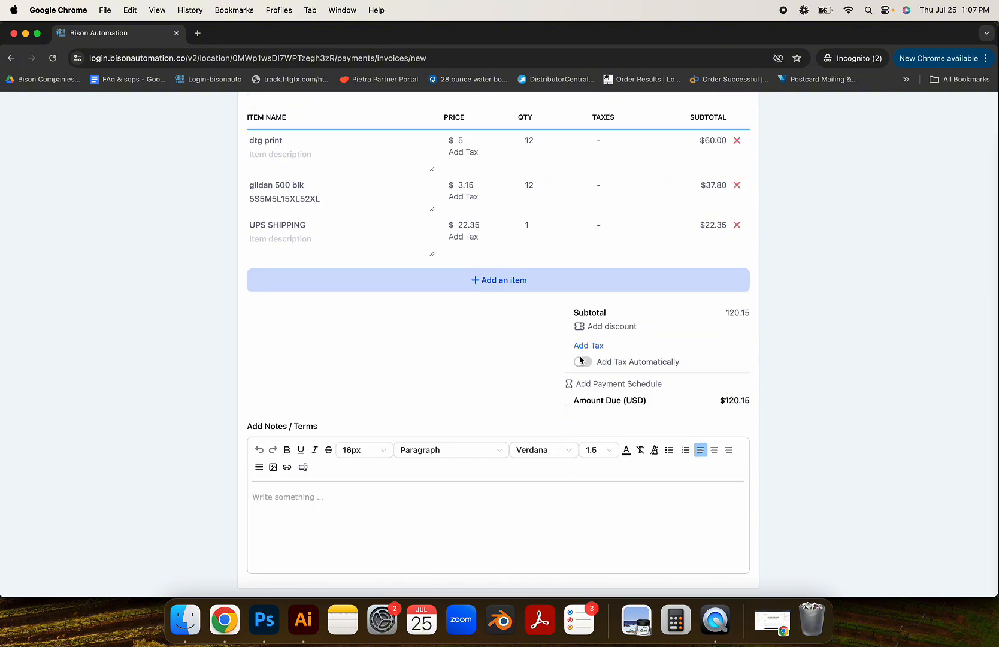
pyautogui.scroll(9, 580, 359)
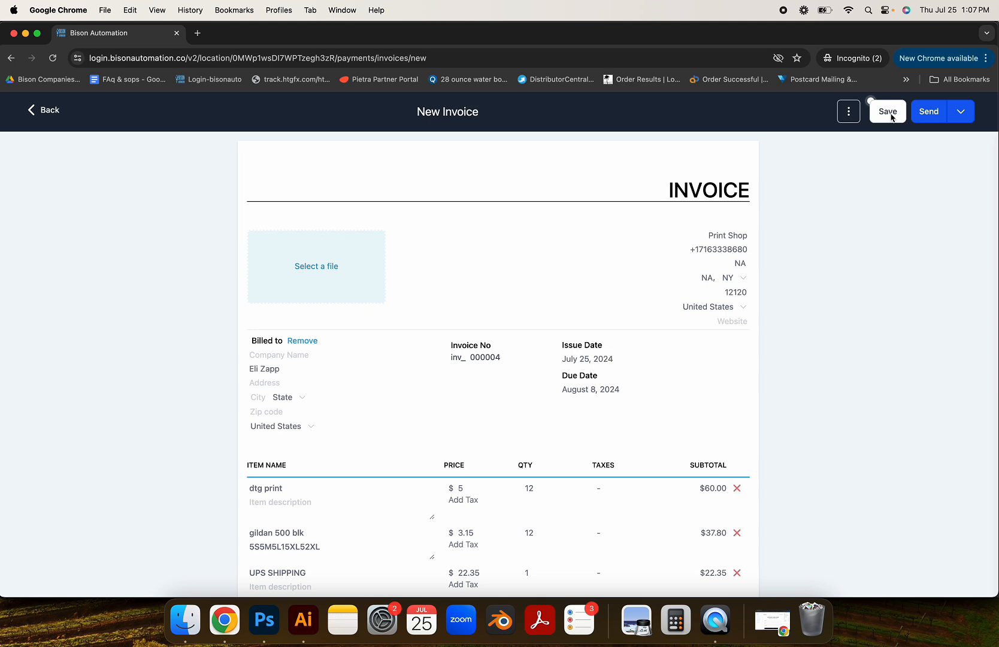
pyautogui.click(890, 116)
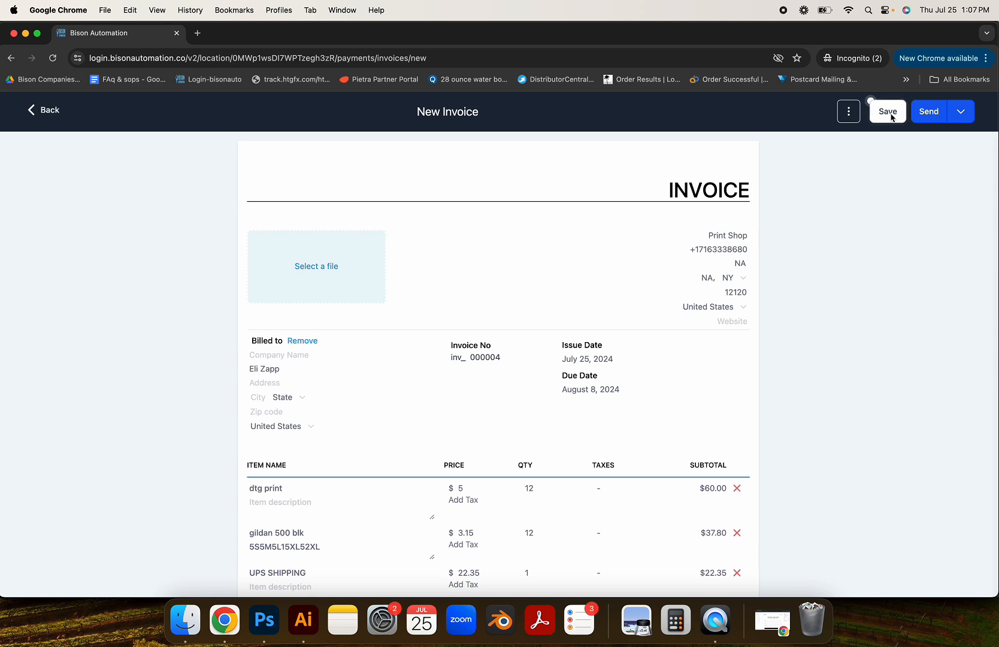
# Step: Look at the Email, Text, and Email & Text options for sending the invoice, and cancel without sending
pyautogui.click(926, 118)
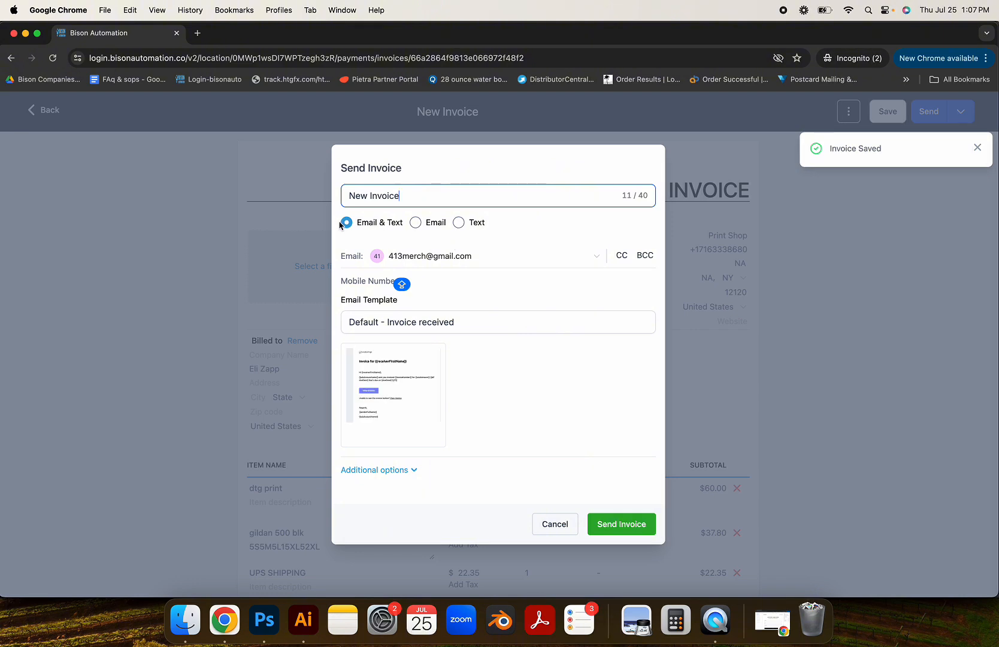
pyautogui.click(415, 223)
pyautogui.click(458, 222)
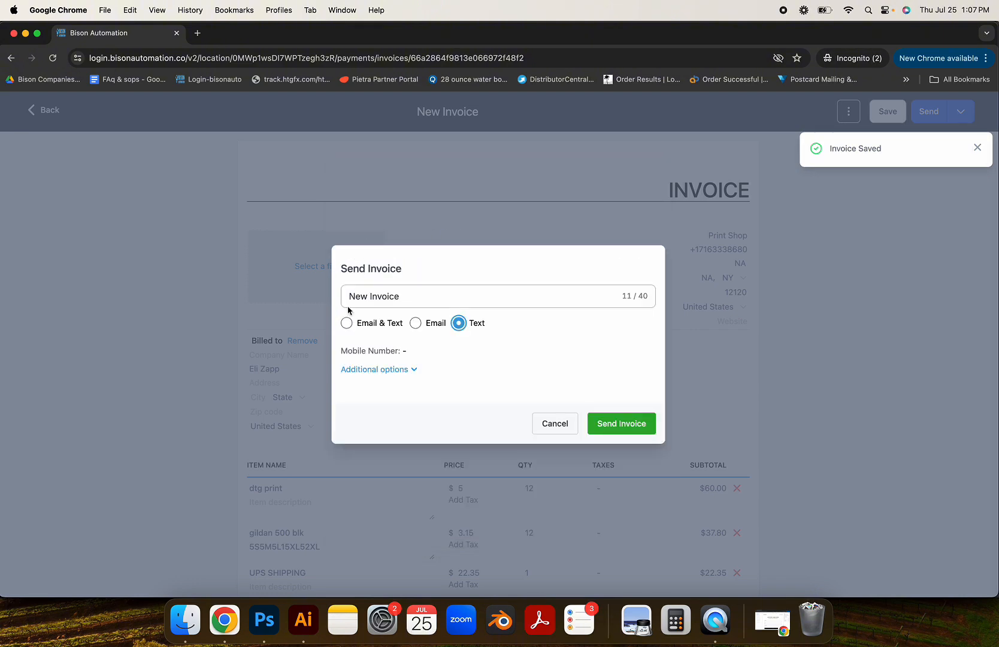
pyautogui.click(347, 321)
pyautogui.click(348, 324)
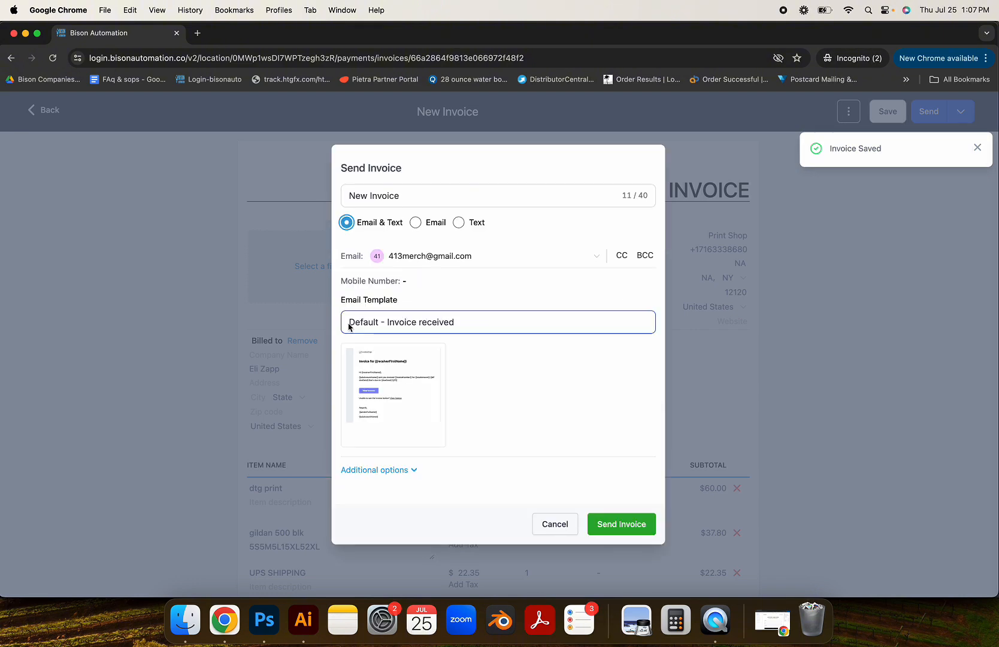
pyautogui.click(572, 532)
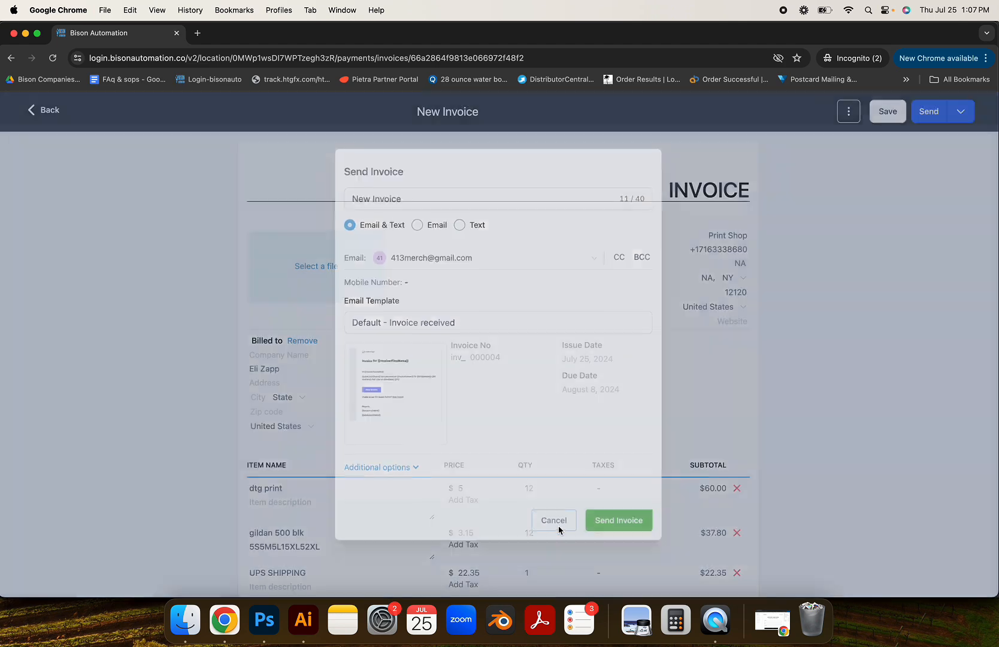
# Step: Copy the invoice link and mark the invoice as sent
pyautogui.click(969, 109)
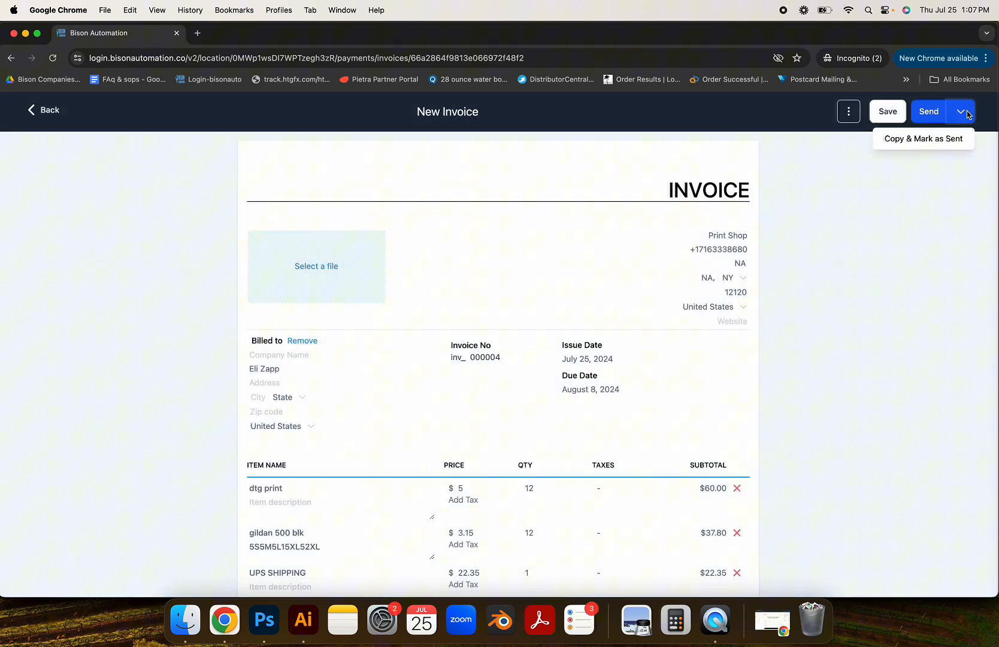
pyautogui.click(914, 141)
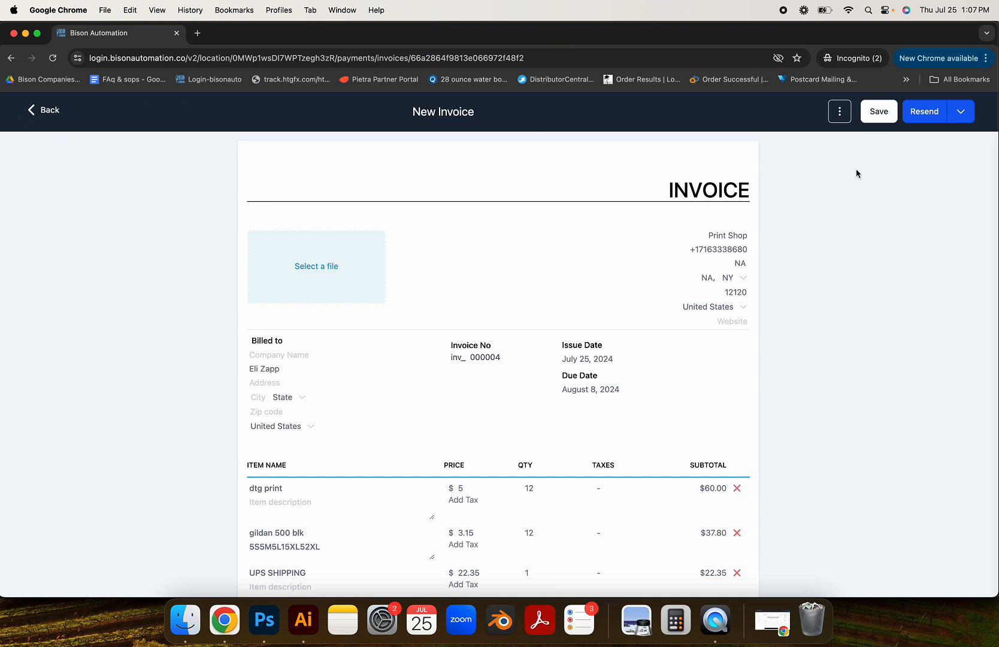
# Step: Copy the link of the sent invoice again and dismiss the notification
pyautogui.click(965, 120)
pyautogui.click(944, 138)
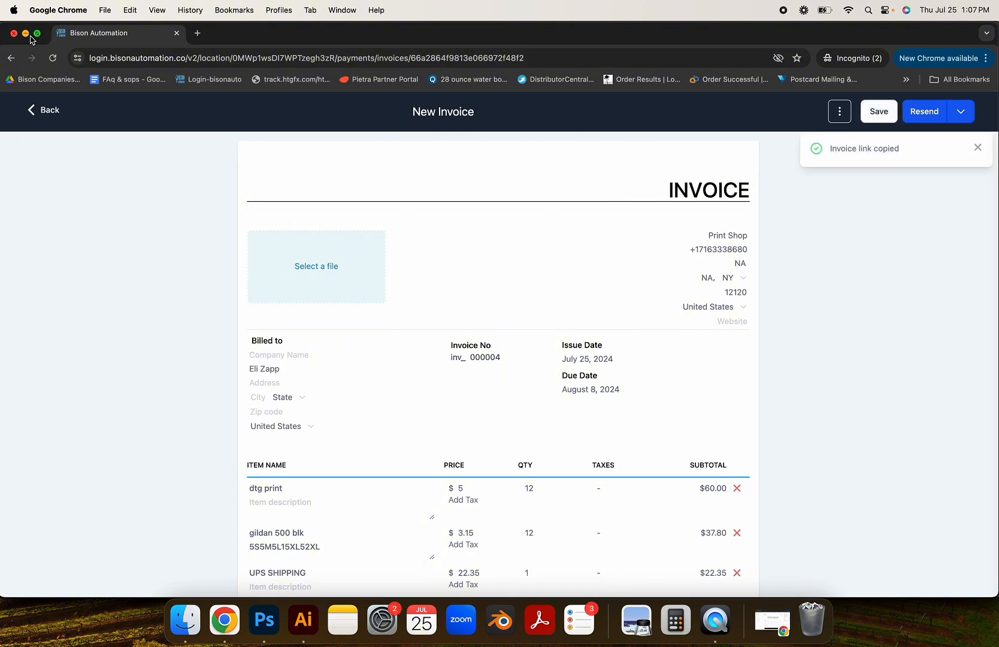
pyautogui.moveTo(28, 37)
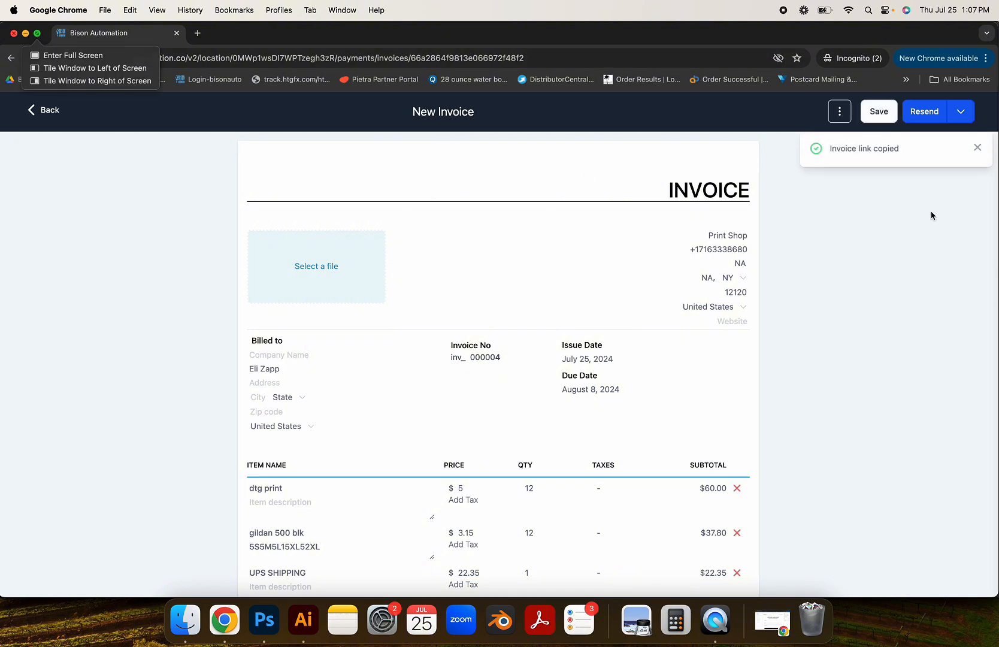
pyautogui.click(964, 116)
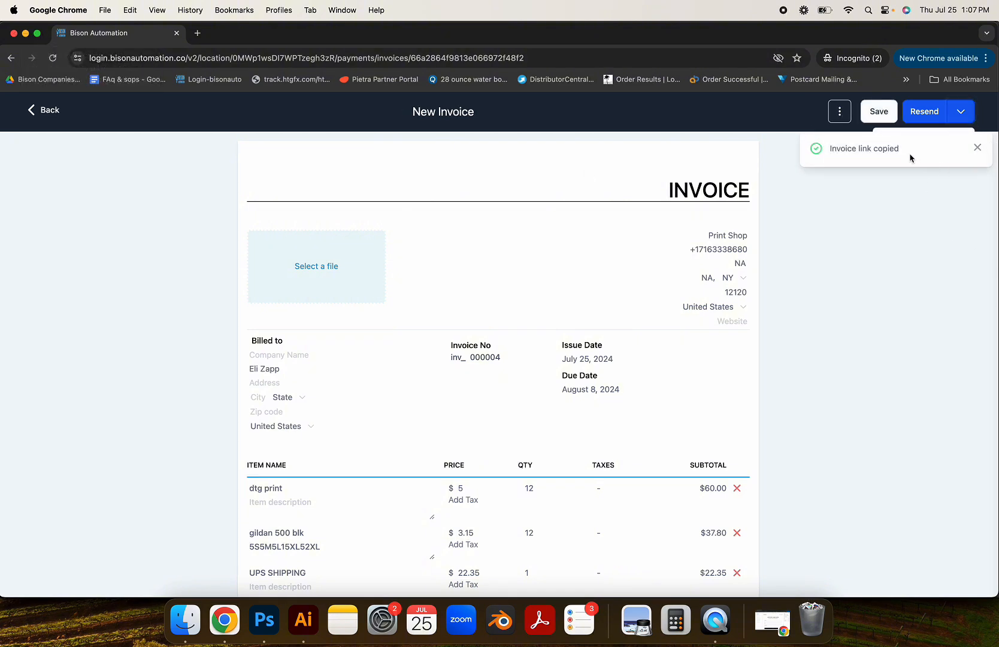
pyautogui.click(976, 147)
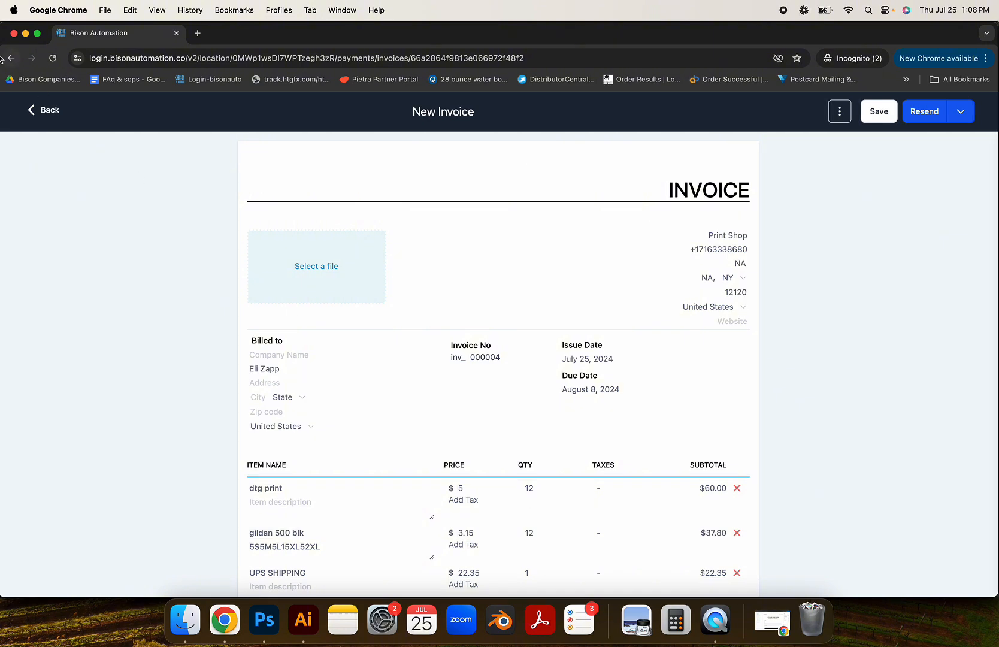
# Step: Return from the invoice to the invoices list and look over its entries
pyautogui.click(38, 114)
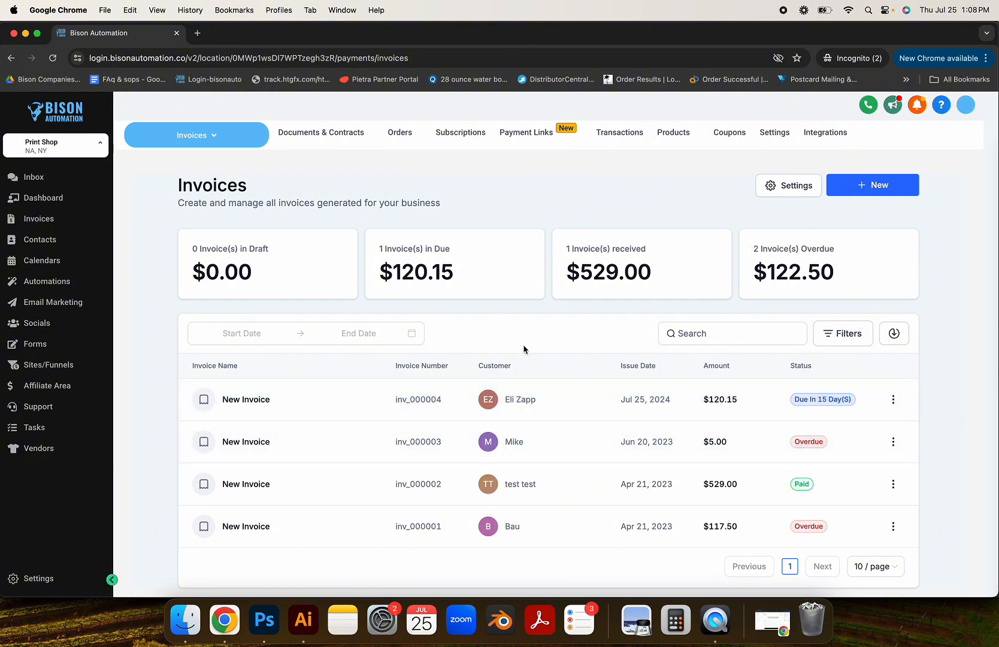
pyautogui.scroll(-1, 524, 346)
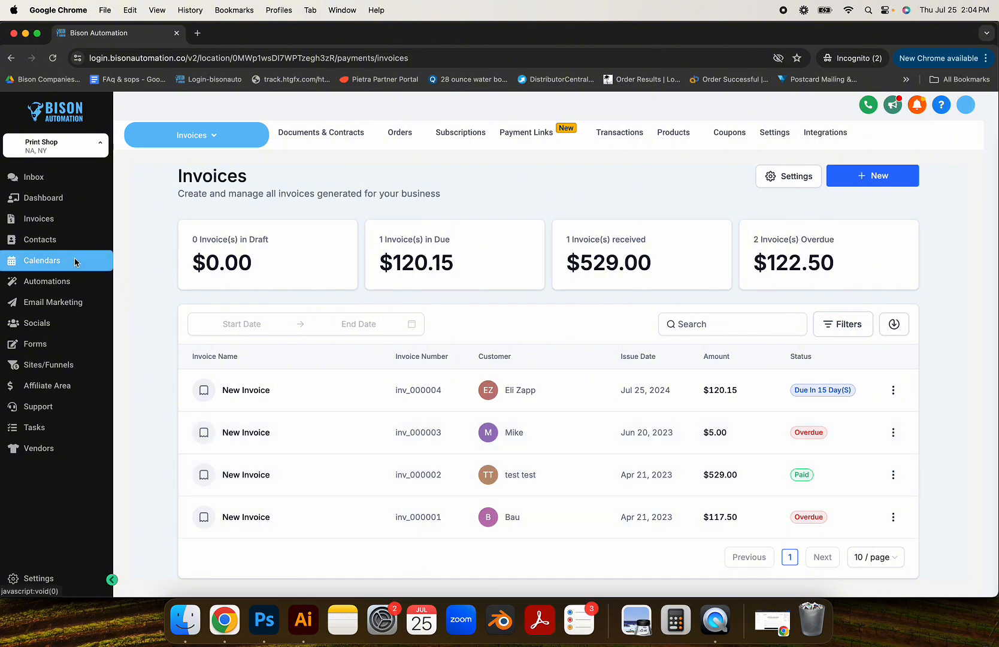
# Step: Open the contacts list and look at the tags offered by the Tag filter, closing the filters without applying any
pyautogui.click(62, 240)
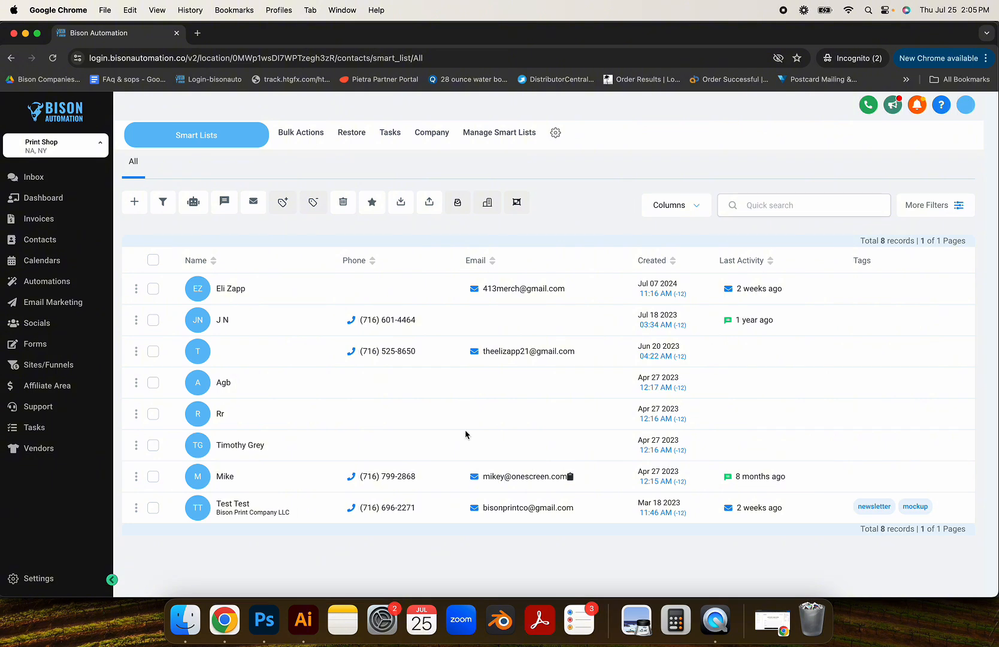
pyautogui.click(944, 210)
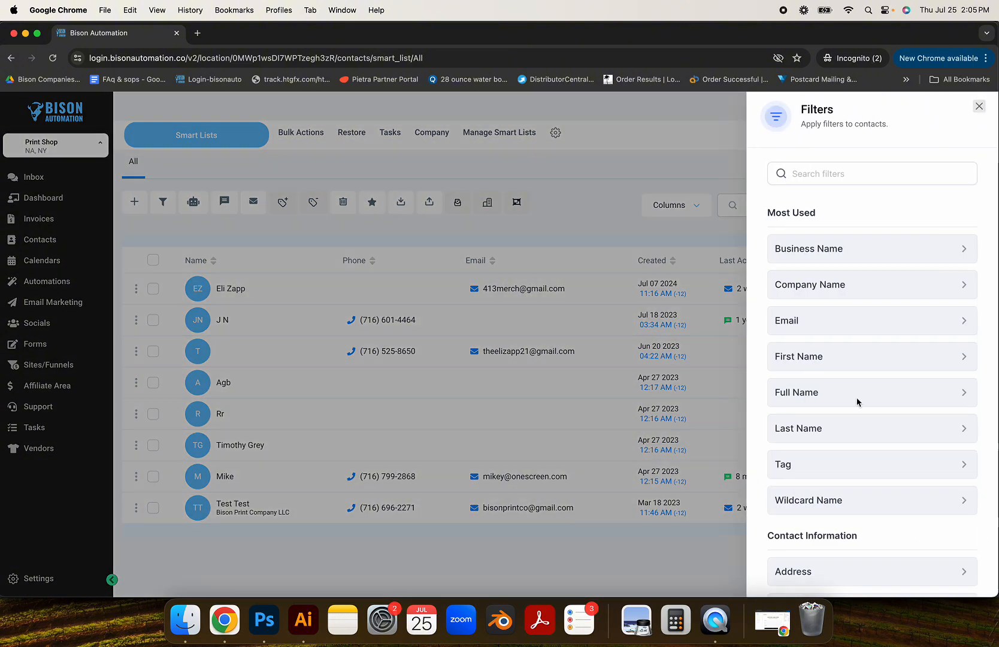
pyautogui.click(791, 464)
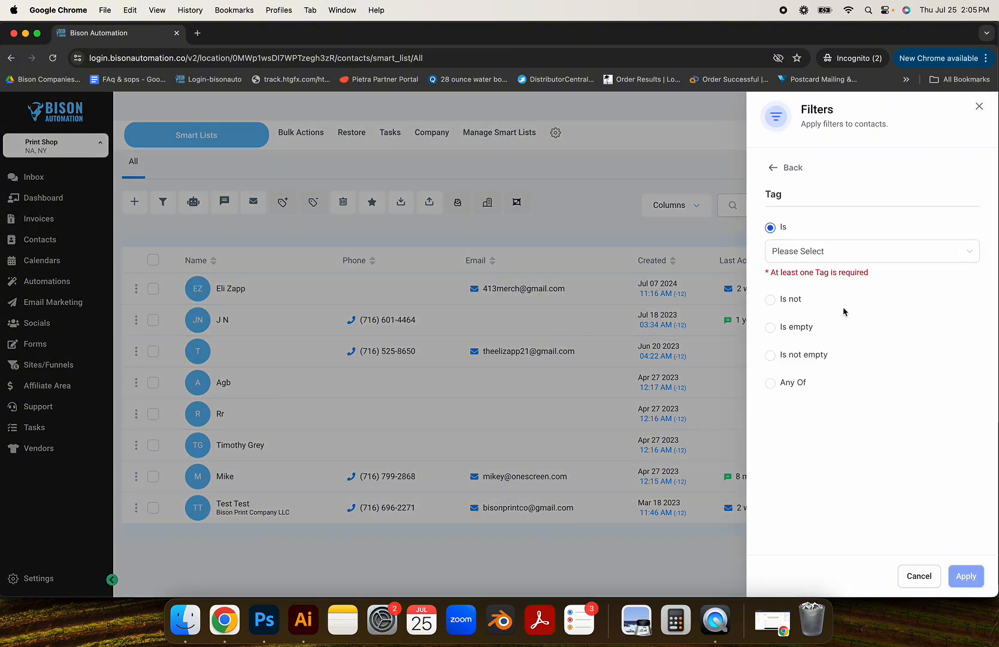
pyautogui.click(818, 252)
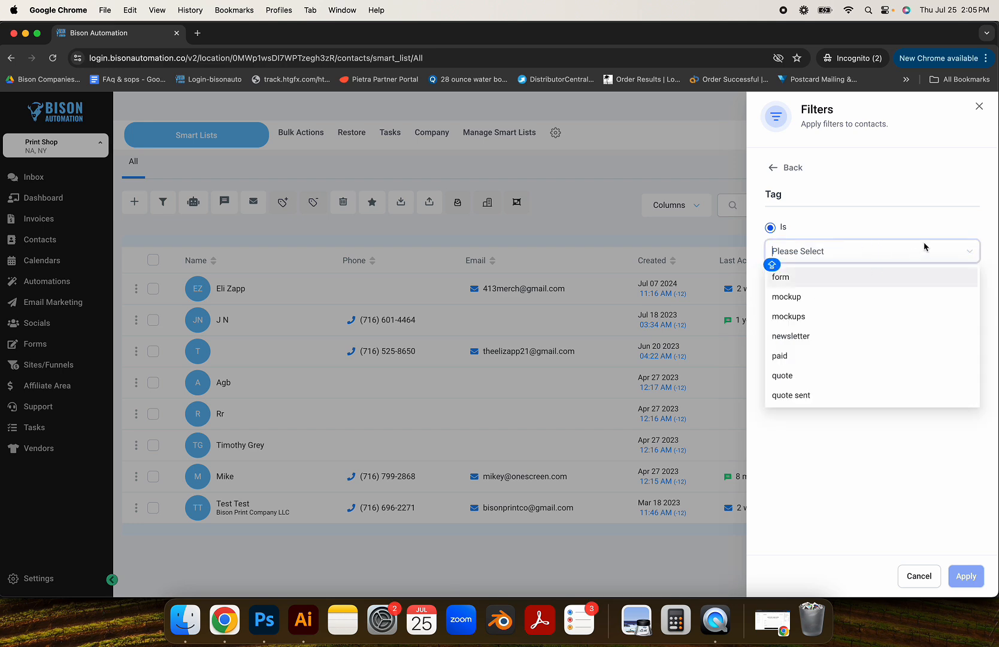
pyautogui.click(920, 216)
pyautogui.click(979, 106)
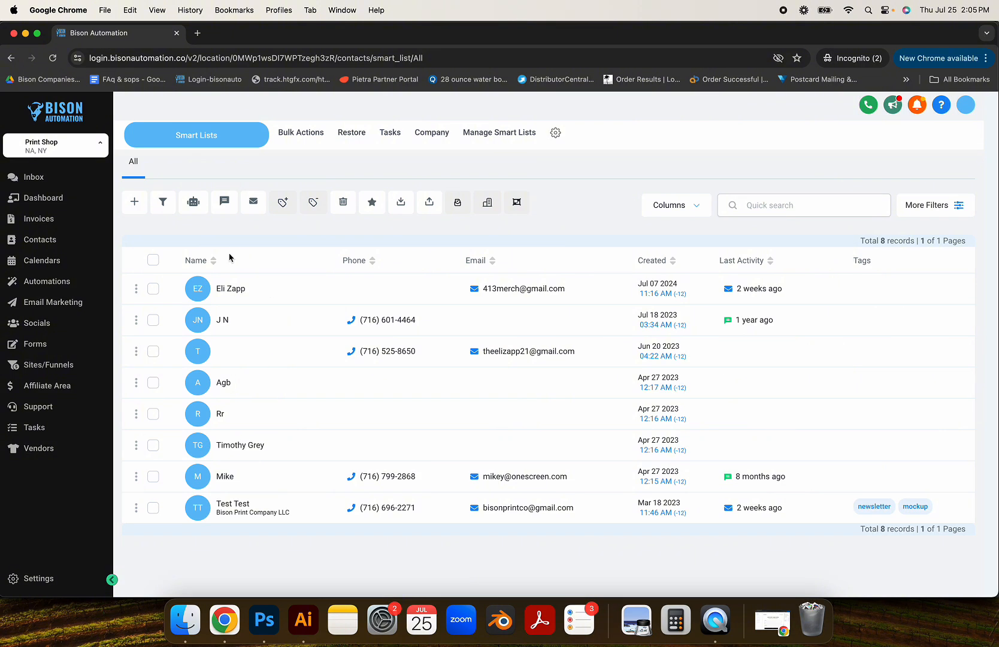
# Step: Look at the options for adding and filtering contacts, and demonstrate selecting and deselecting all contacts
pyautogui.click(134, 201)
pyautogui.click(679, 129)
pyautogui.click(152, 260)
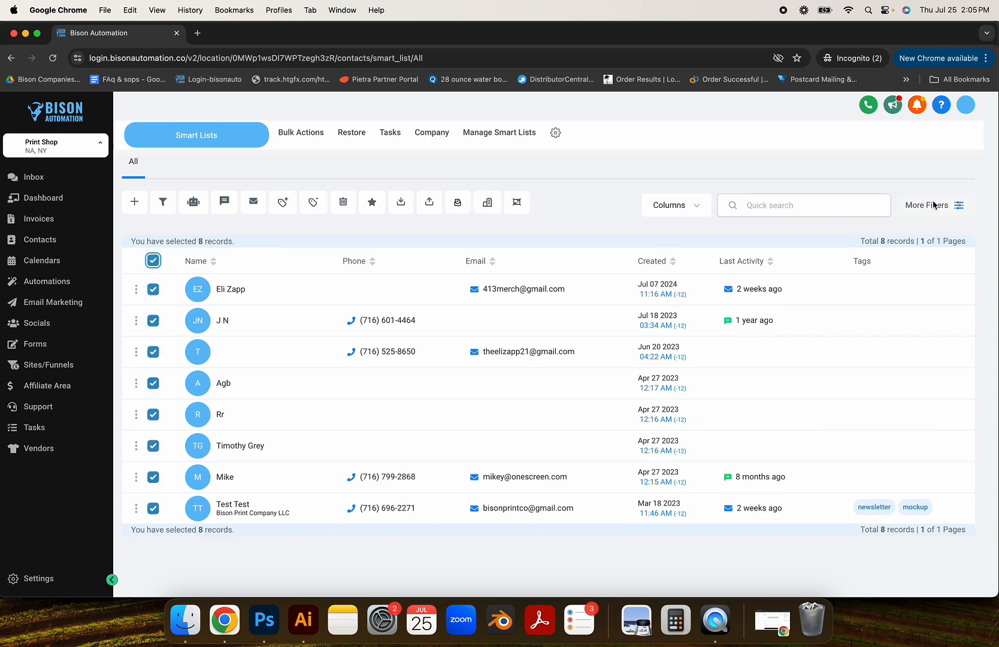
pyautogui.click(907, 204)
pyautogui.click(980, 107)
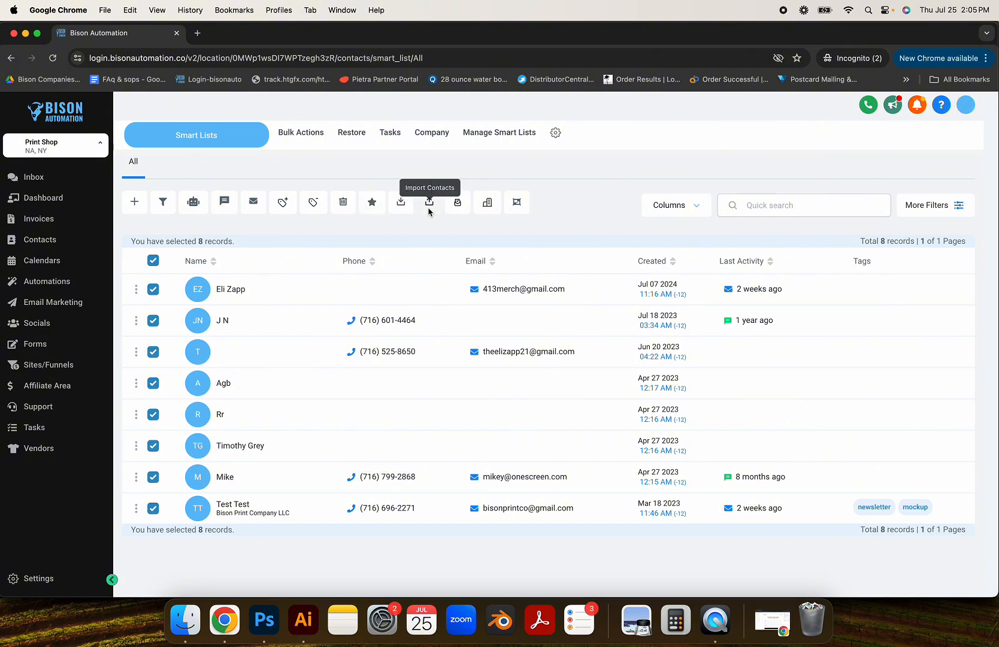
pyautogui.click(153, 259)
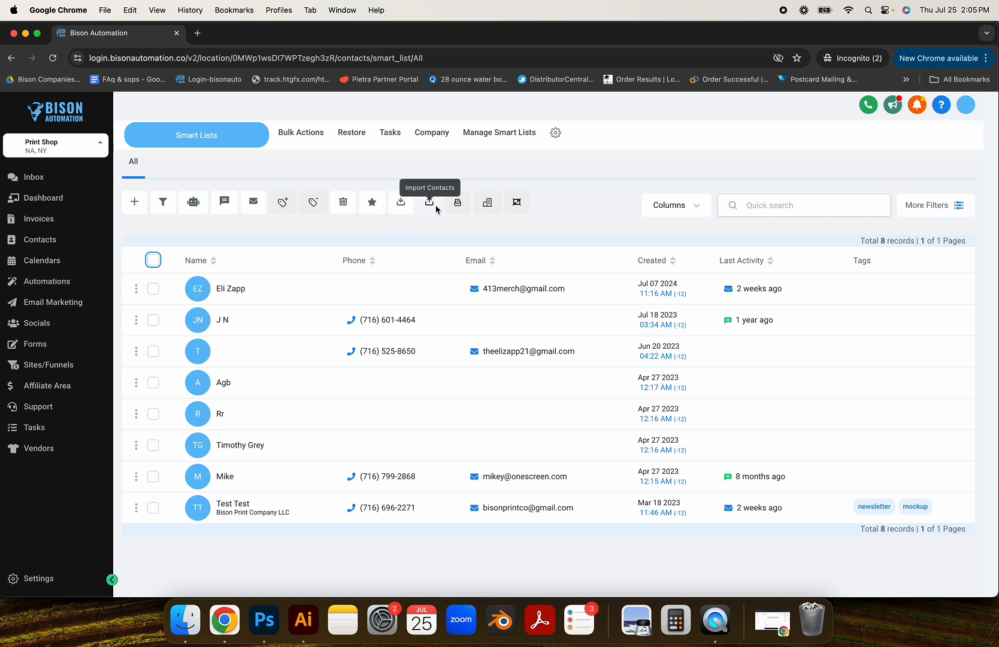
pyautogui.click(154, 259)
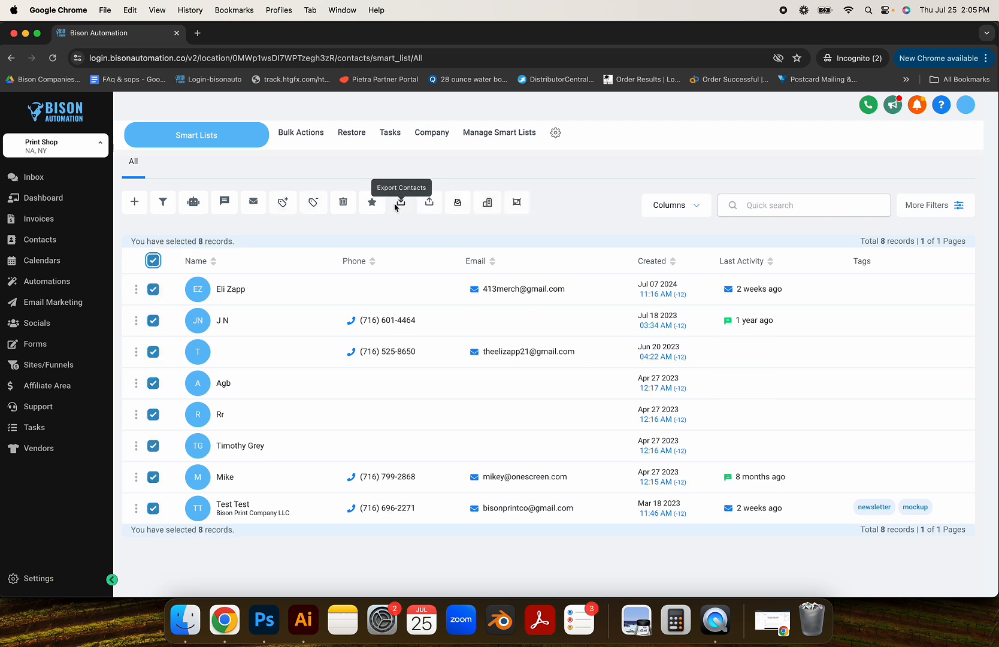
pyautogui.click(153, 260)
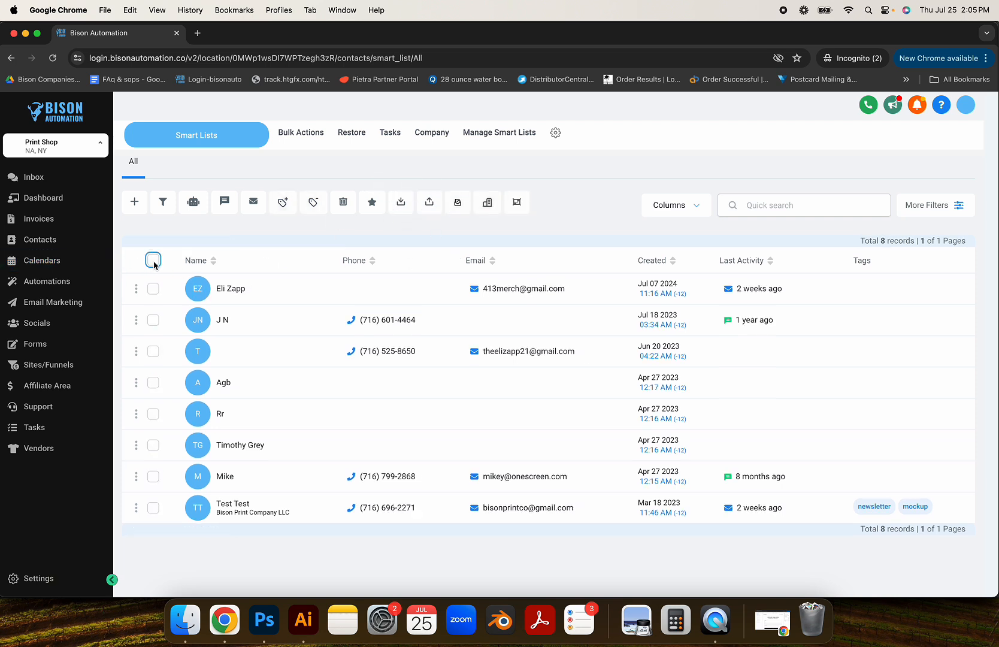
# Step: Look at the file upload for importing contacts, and cancel the import without choosing a file
pyautogui.click(431, 207)
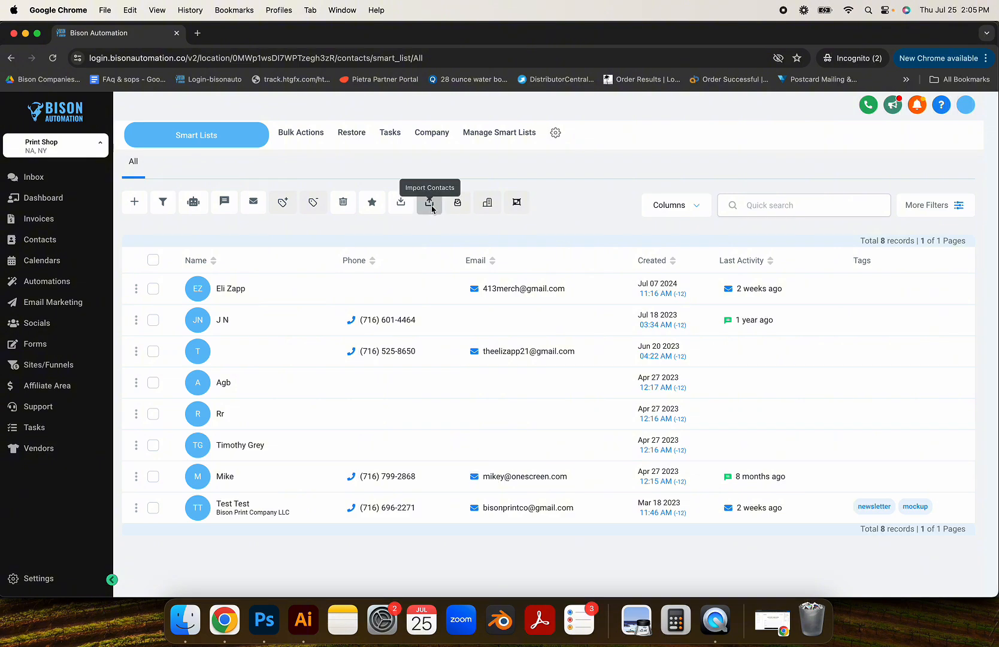
pyautogui.click(469, 366)
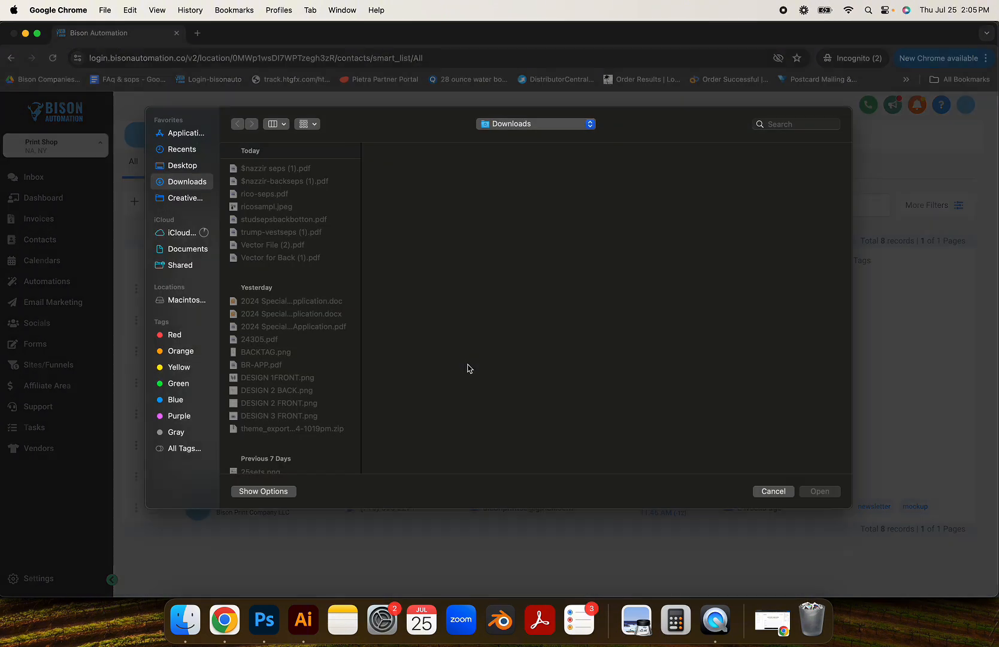
pyautogui.click(773, 491)
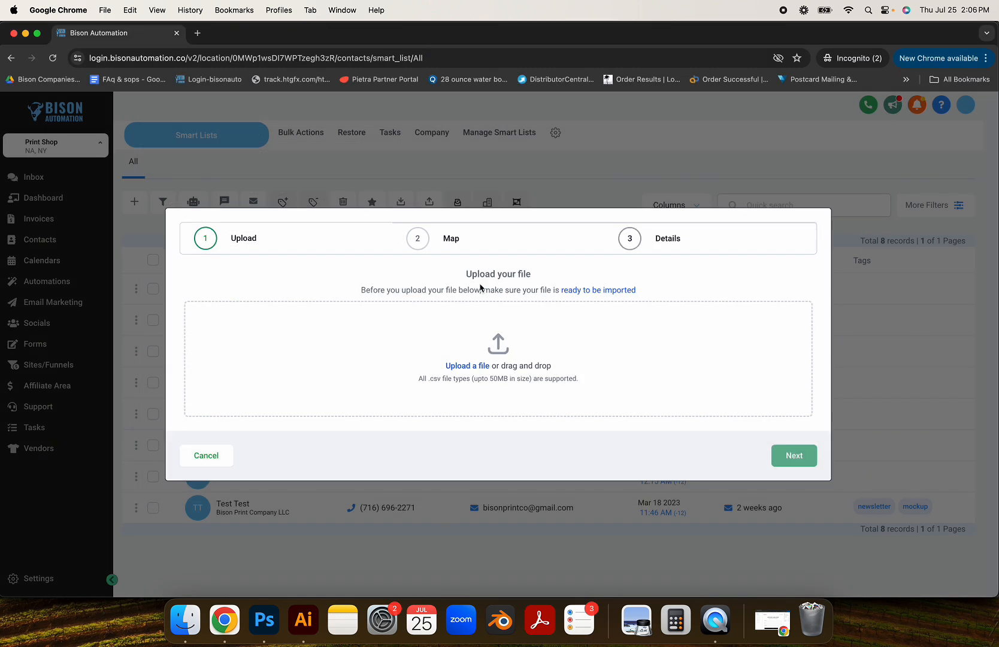
pyautogui.click(480, 365)
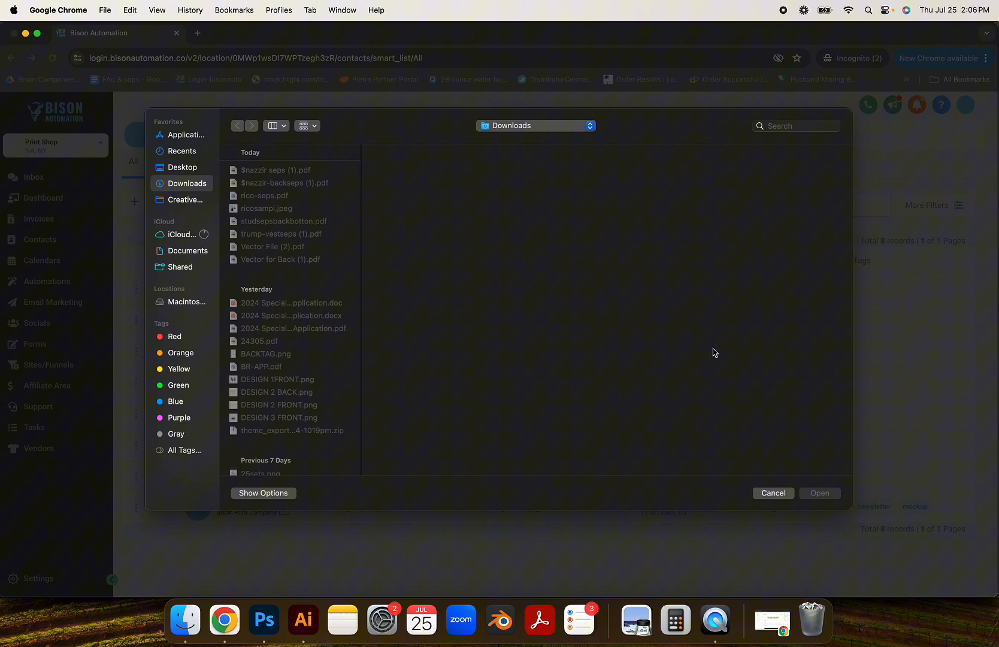
pyautogui.click(758, 496)
pyautogui.click(232, 455)
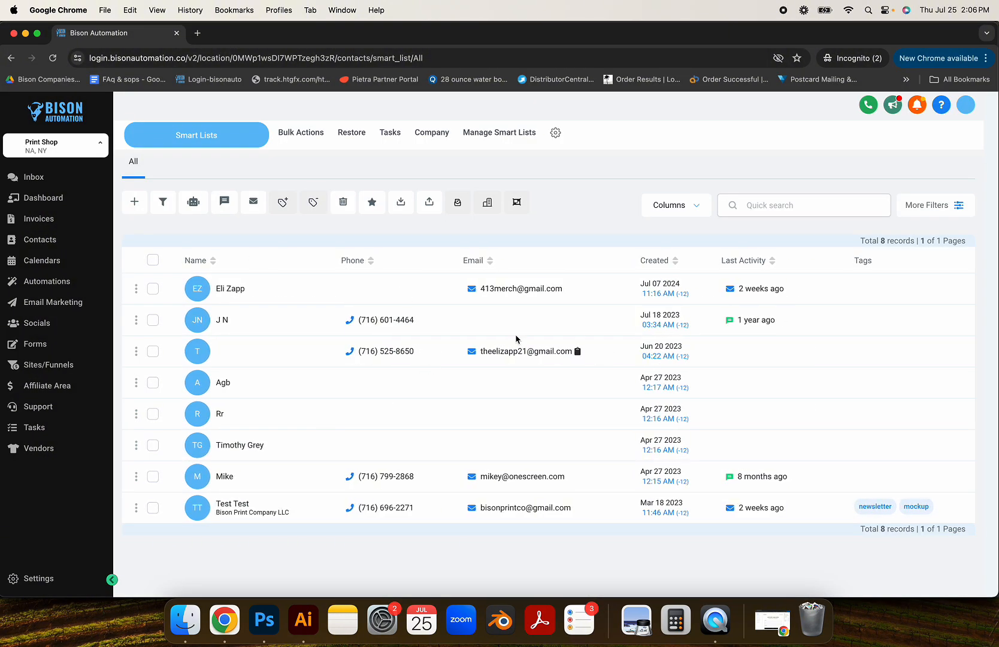
# Step: Open the calendars area and look through the Calendar Settings for calendars, groups and service menus
pyautogui.click(42, 260)
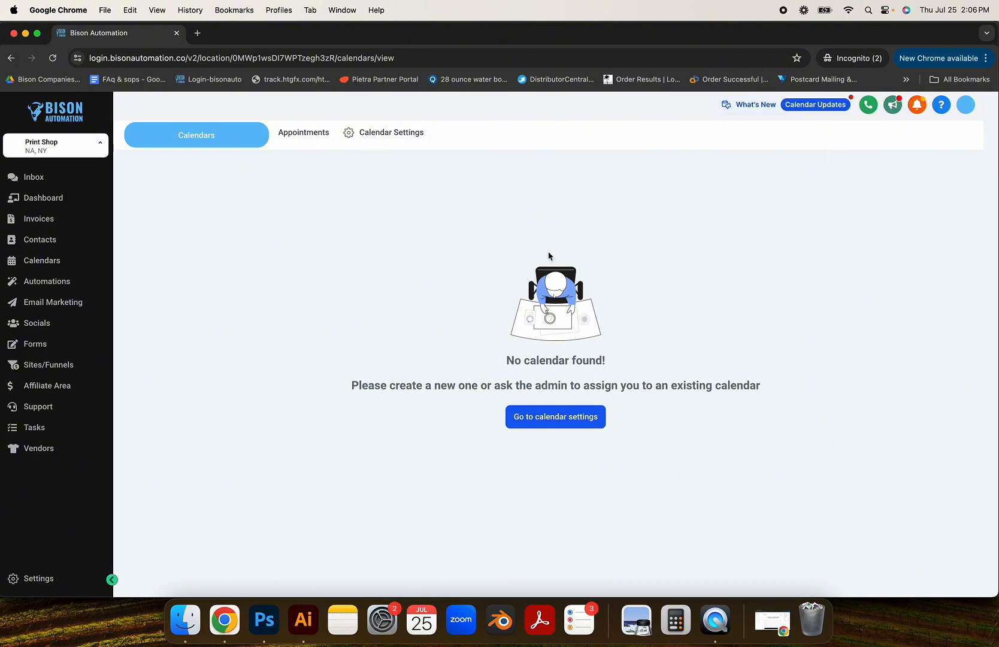
pyautogui.click(385, 133)
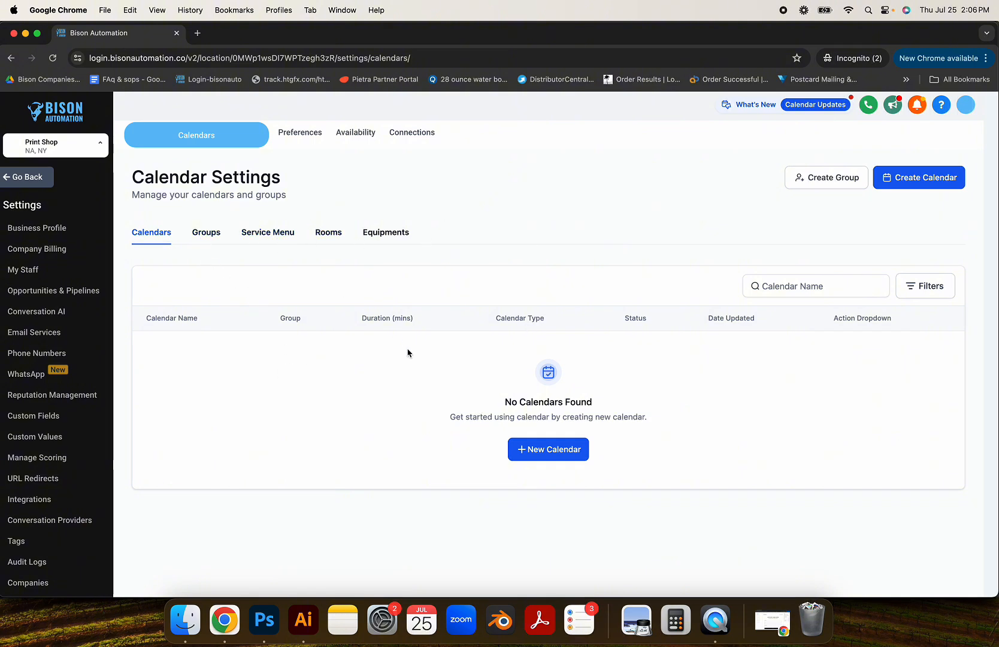
pyautogui.click(208, 234)
pyautogui.click(260, 239)
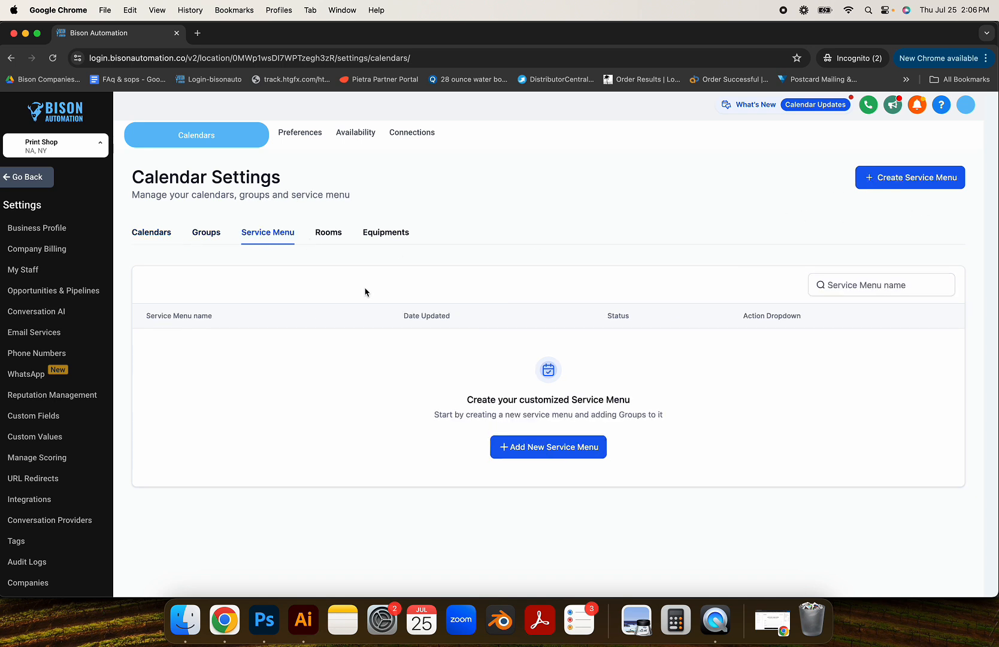
pyautogui.click(159, 234)
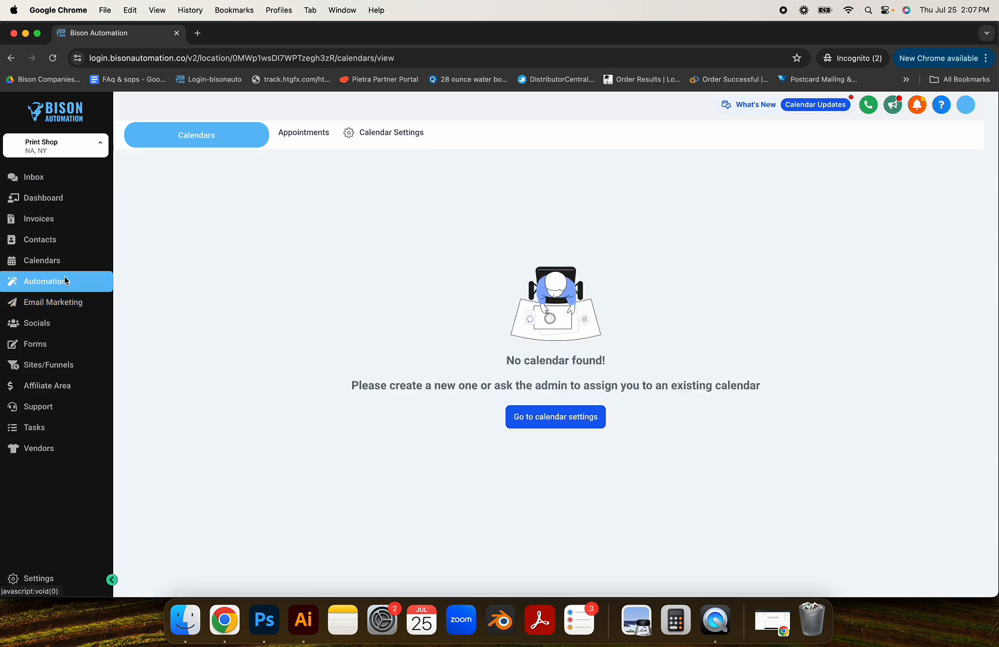
# Step: Publish and save the 8 Review Request automation workflow, and return to the workflow list
pyautogui.click(64, 278)
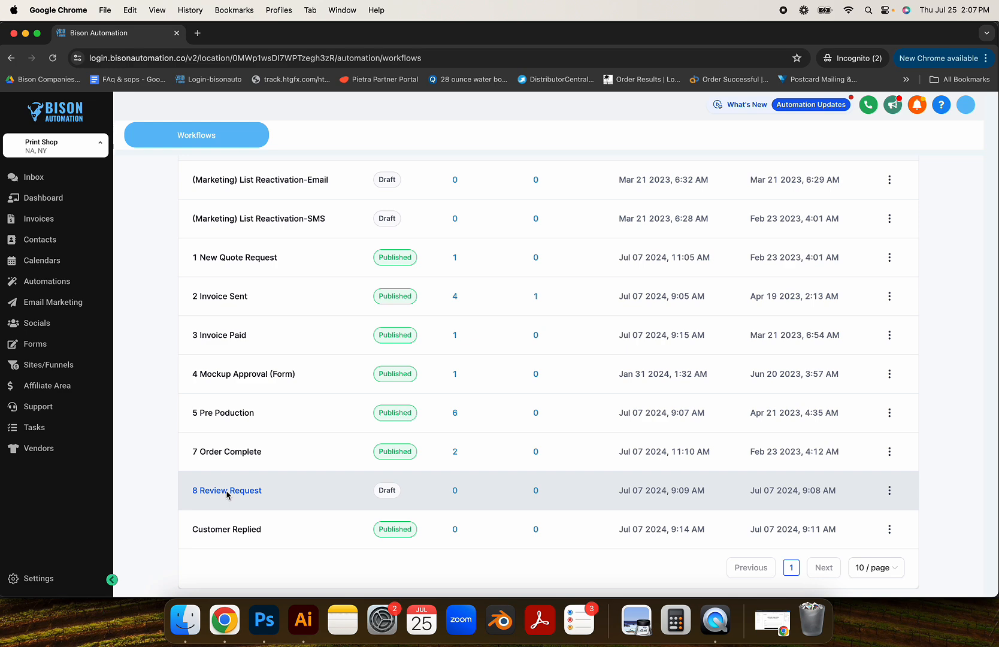
pyautogui.click(228, 491)
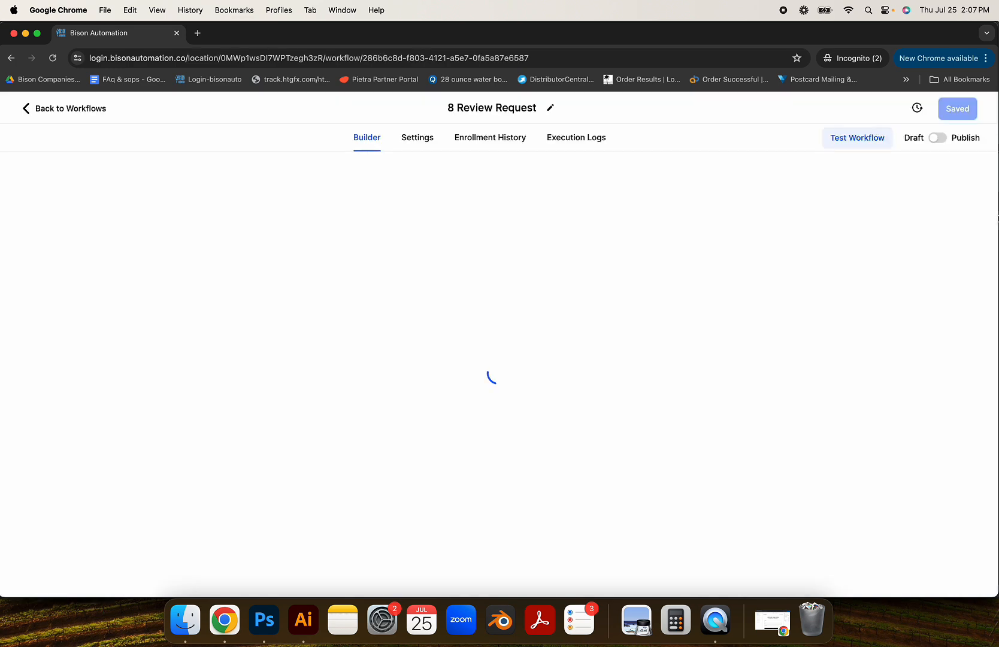
pyautogui.click(938, 138)
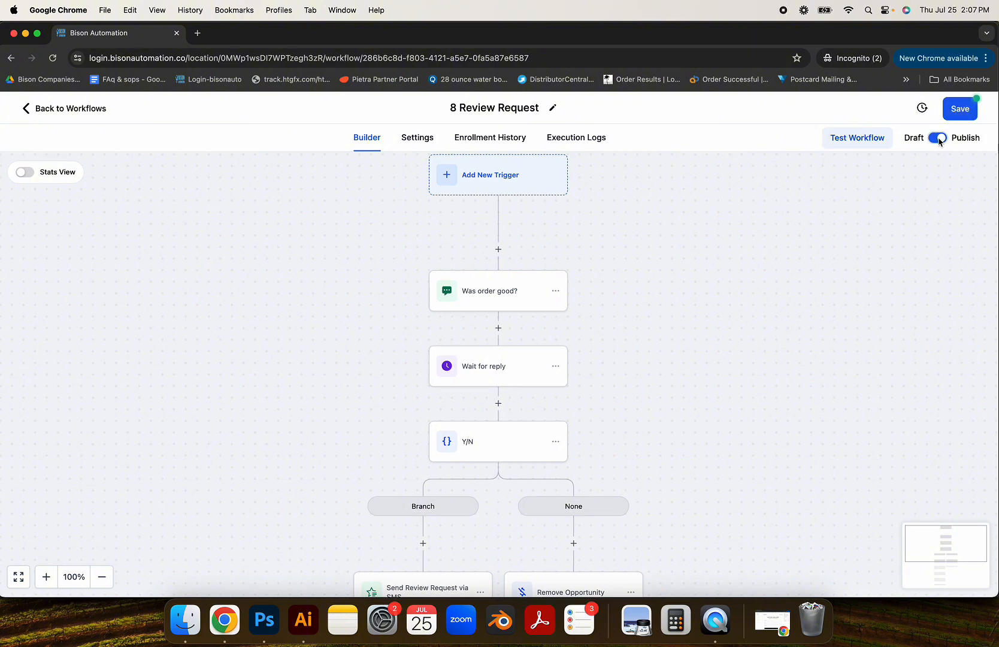
pyautogui.click(966, 112)
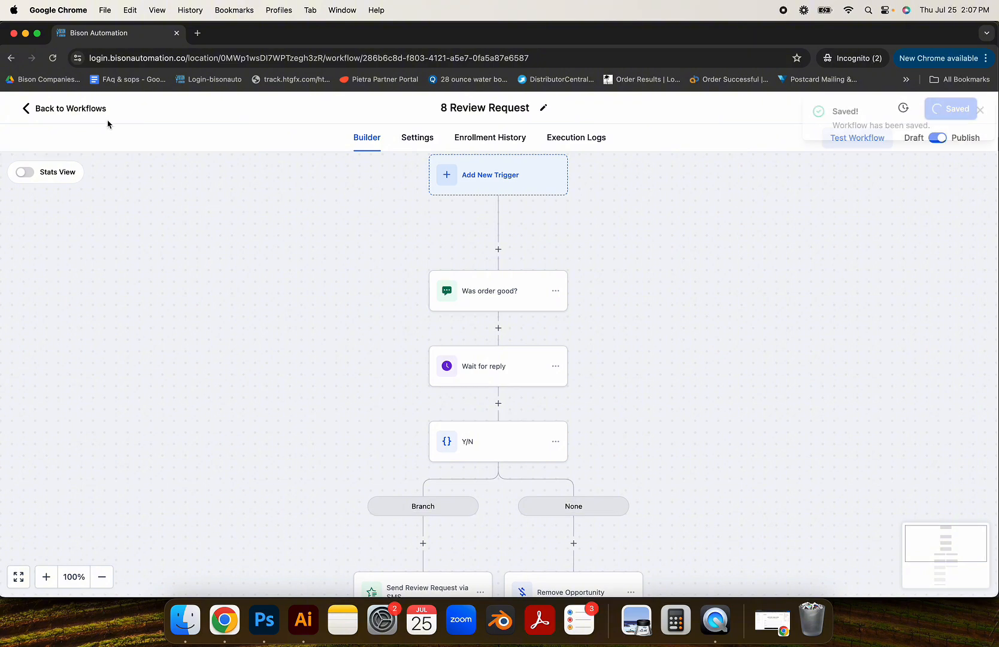
pyautogui.click(51, 109)
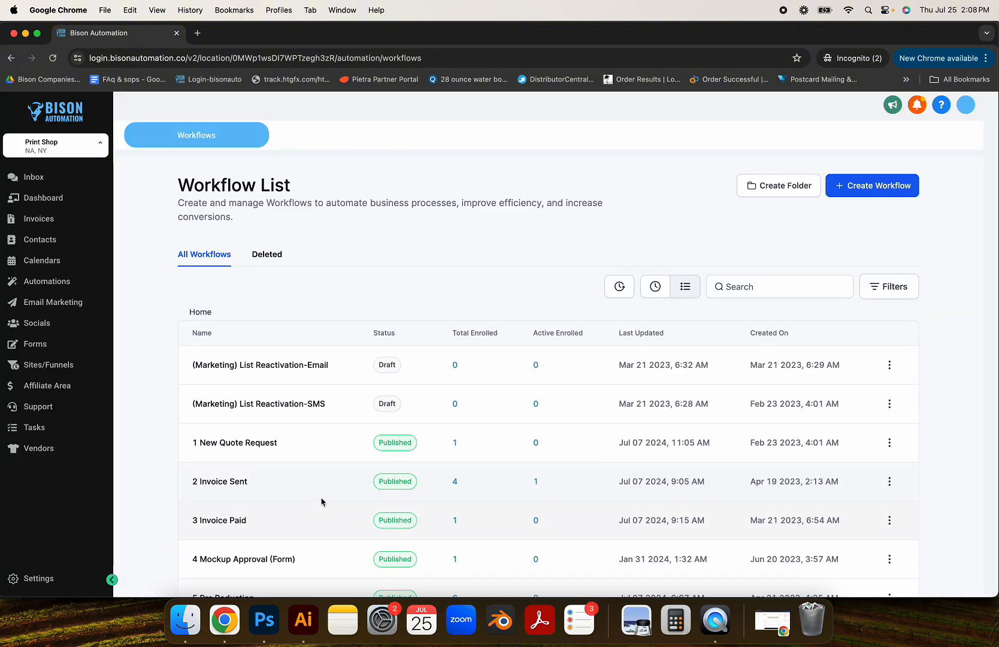
pyautogui.scroll(-5, 322, 500)
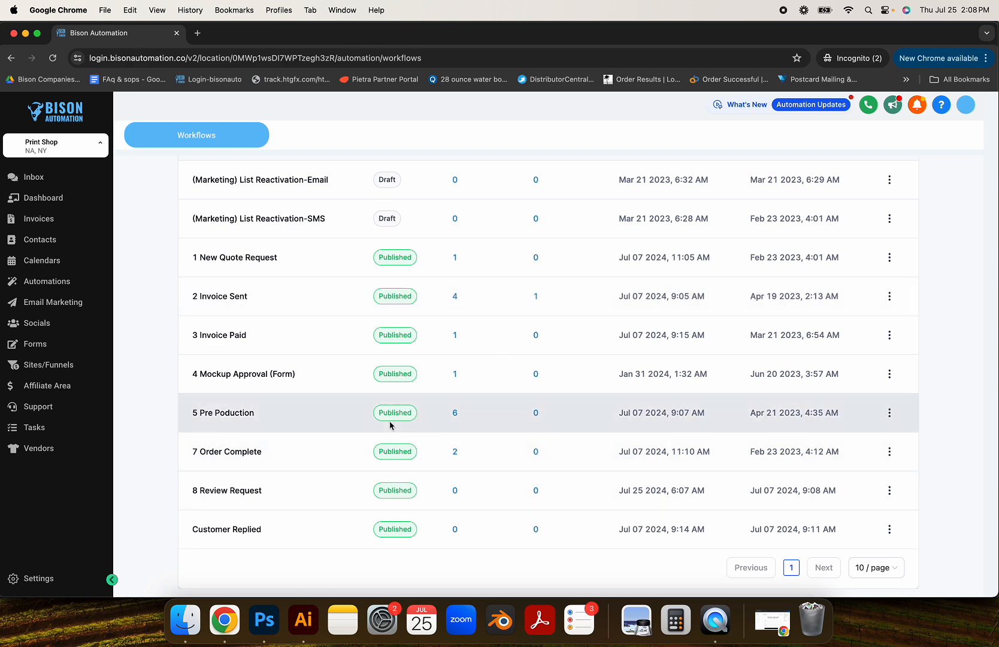
pyautogui.scroll(2, 390, 425)
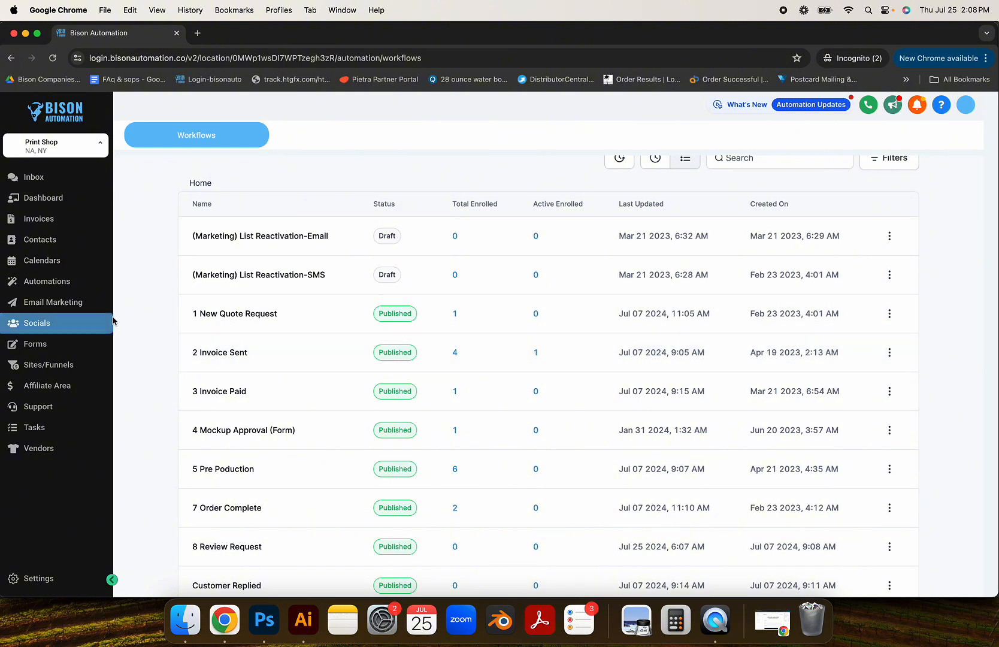
# Step: Open the Mockup Approval form in the form builder and look over its fields and terms
pyautogui.click(48, 347)
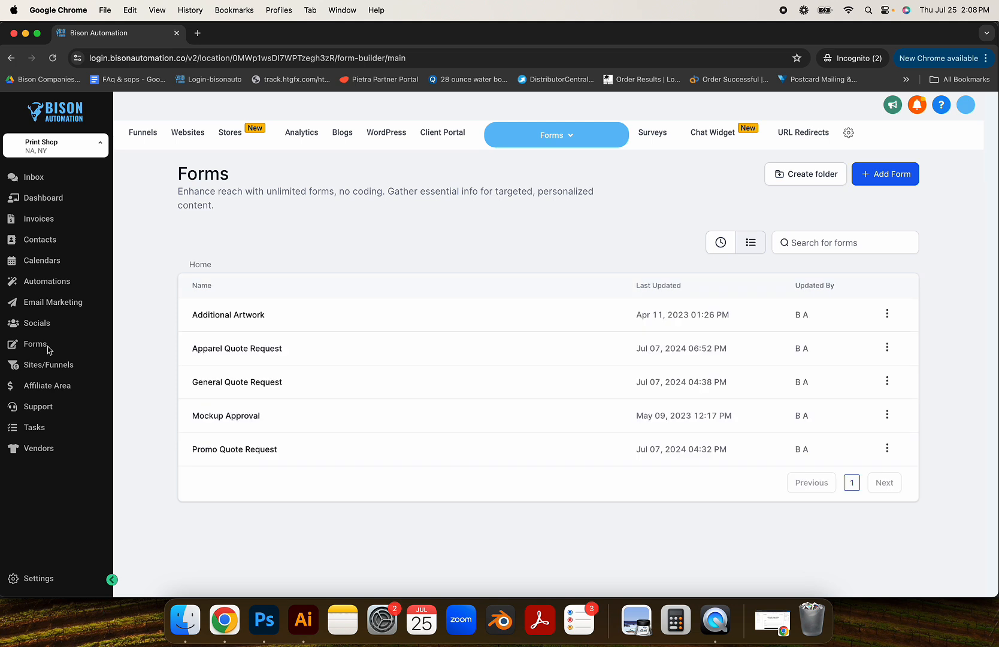
pyautogui.moveTo(571, 134)
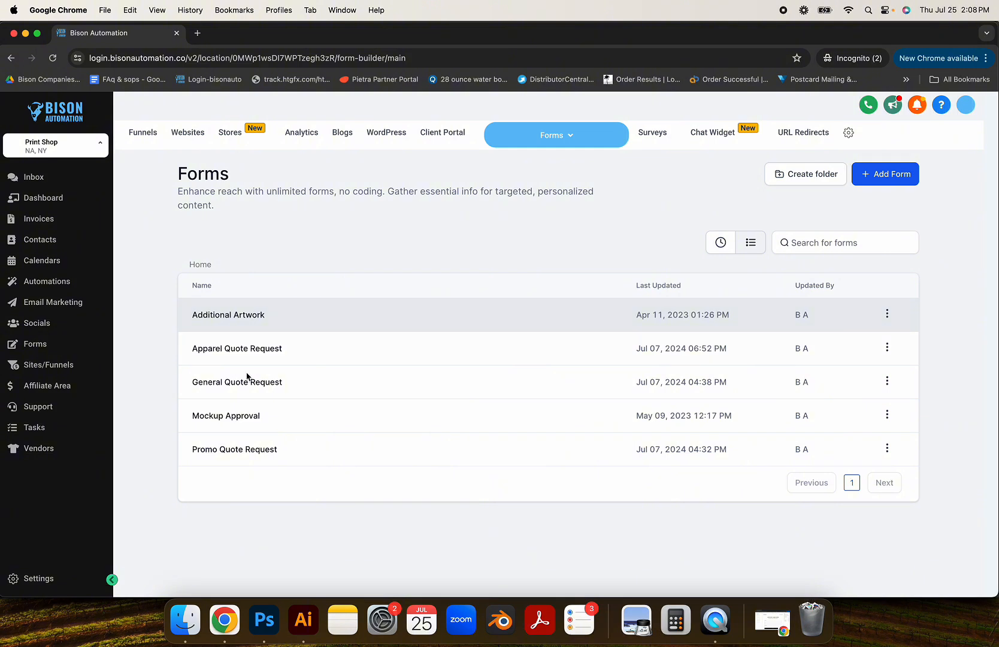
pyautogui.click(245, 420)
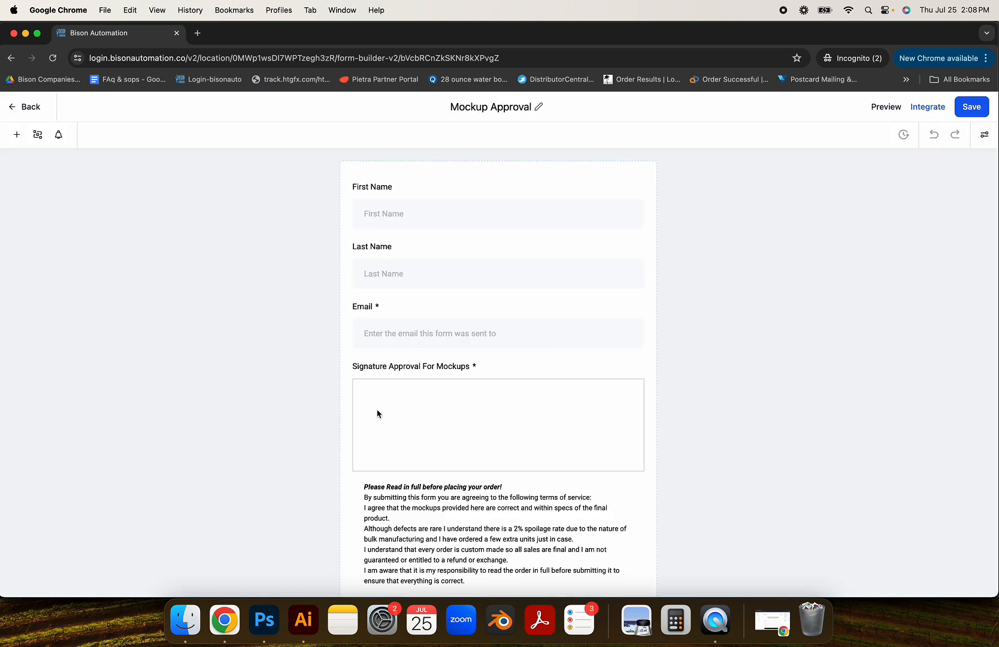
pyautogui.scroll(-1, 519, 312)
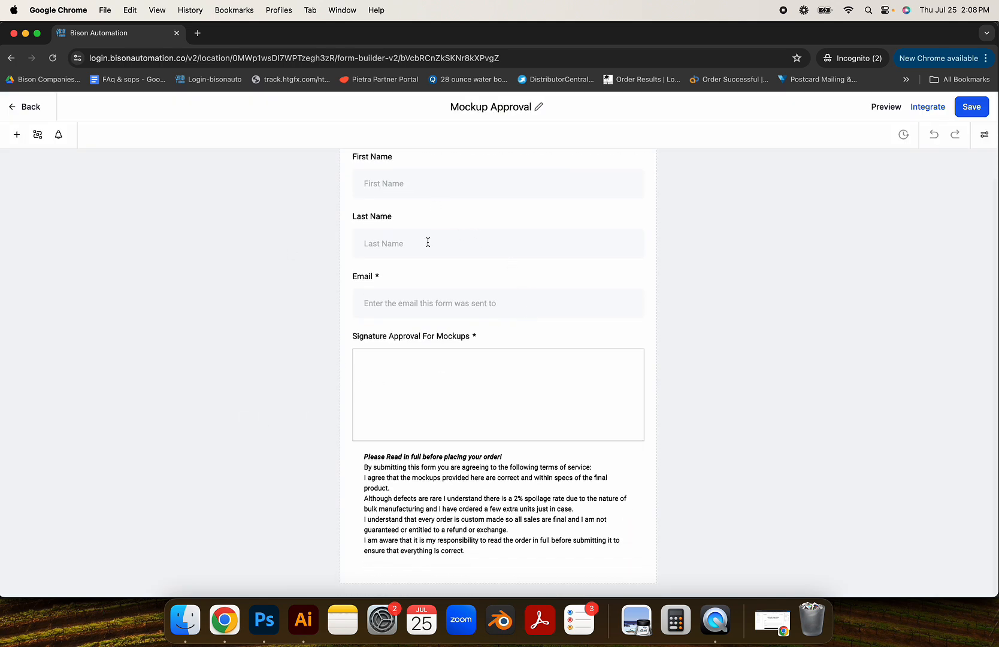
pyautogui.scroll(1, 413, 371)
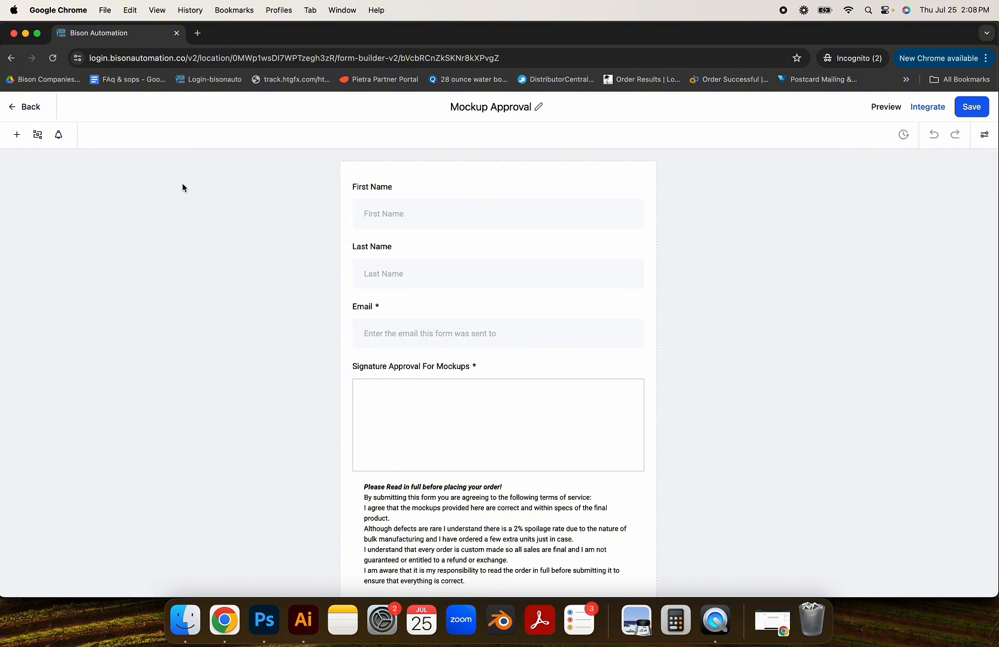
# Step: Add a Phone field between Last Name and Email in the Mockup Approval form, and save the form
pyautogui.click(16, 135)
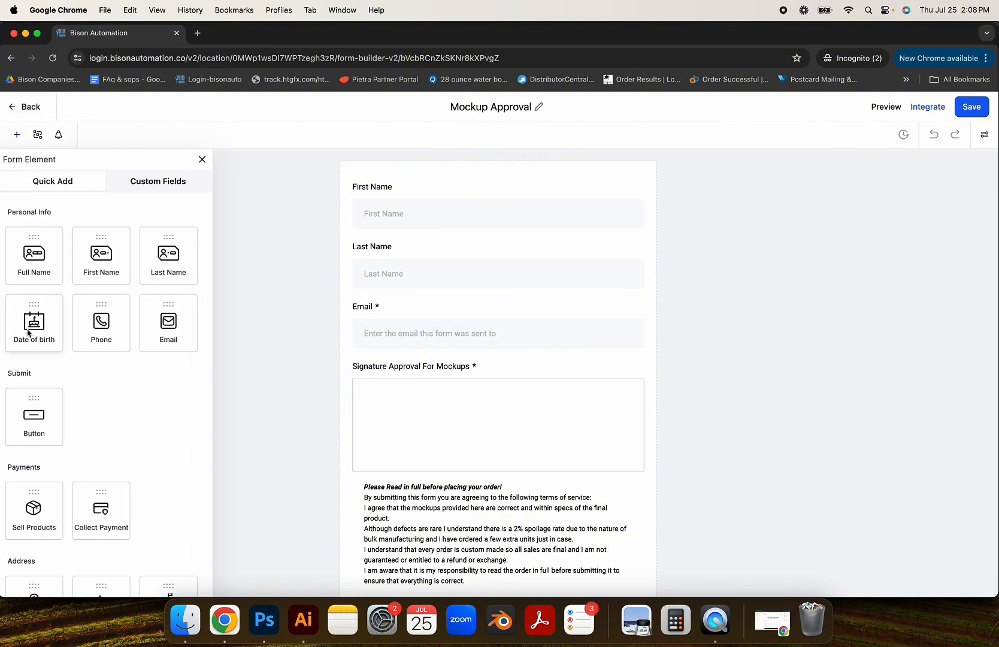
pyautogui.moveTo(108, 324); pyautogui.dragTo(407, 315)
pyautogui.click(969, 109)
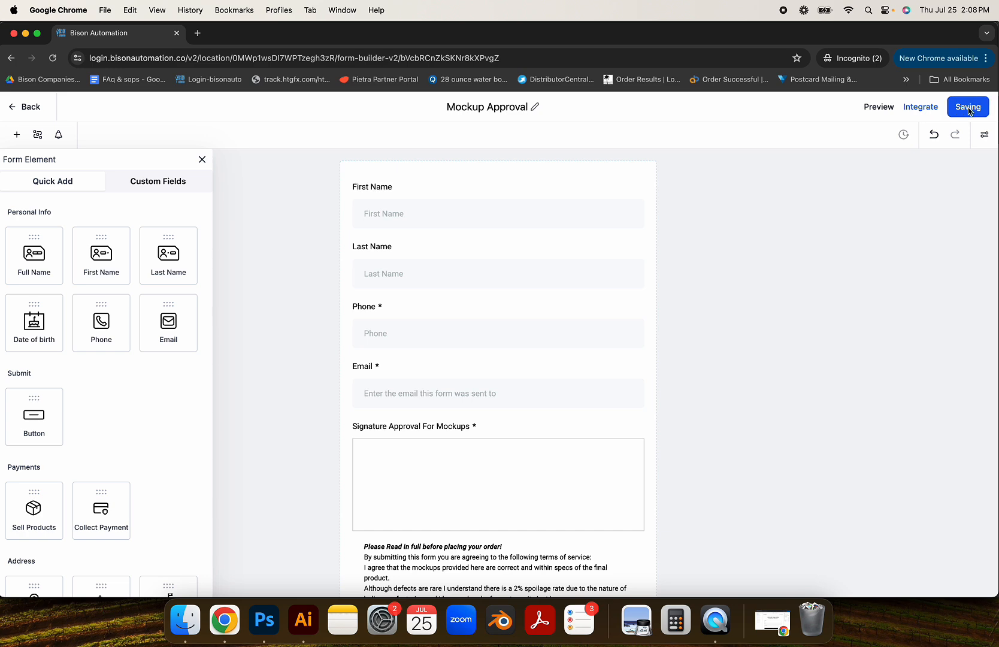
# Step: Leave the Mockup Approval form, look over the General Quote Request form's fields, and return to the forms list
pyautogui.scroll(-3, 494, 285)
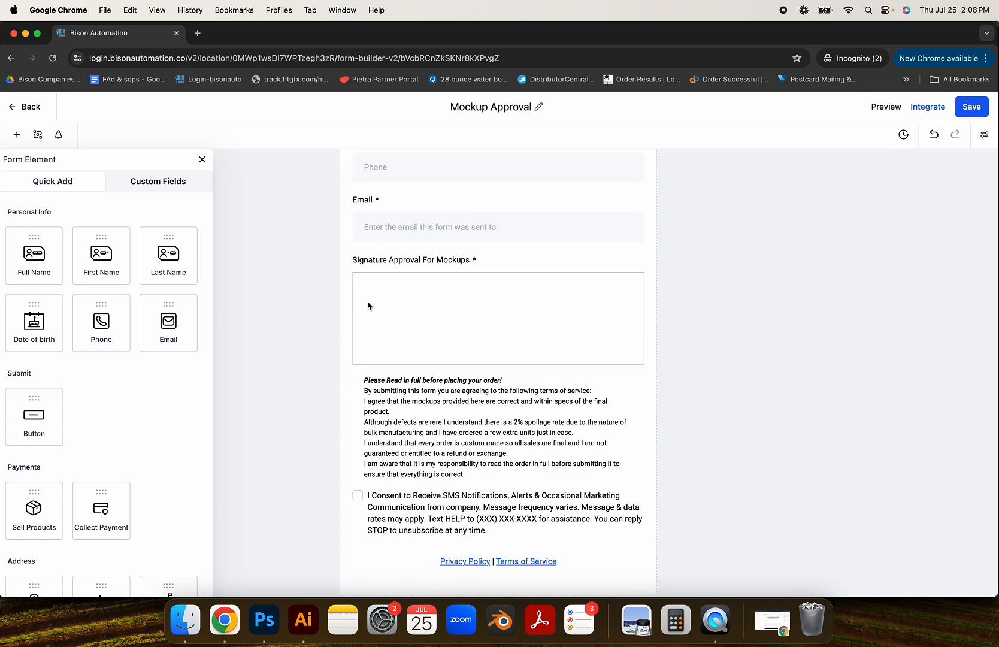
pyautogui.click(29, 108)
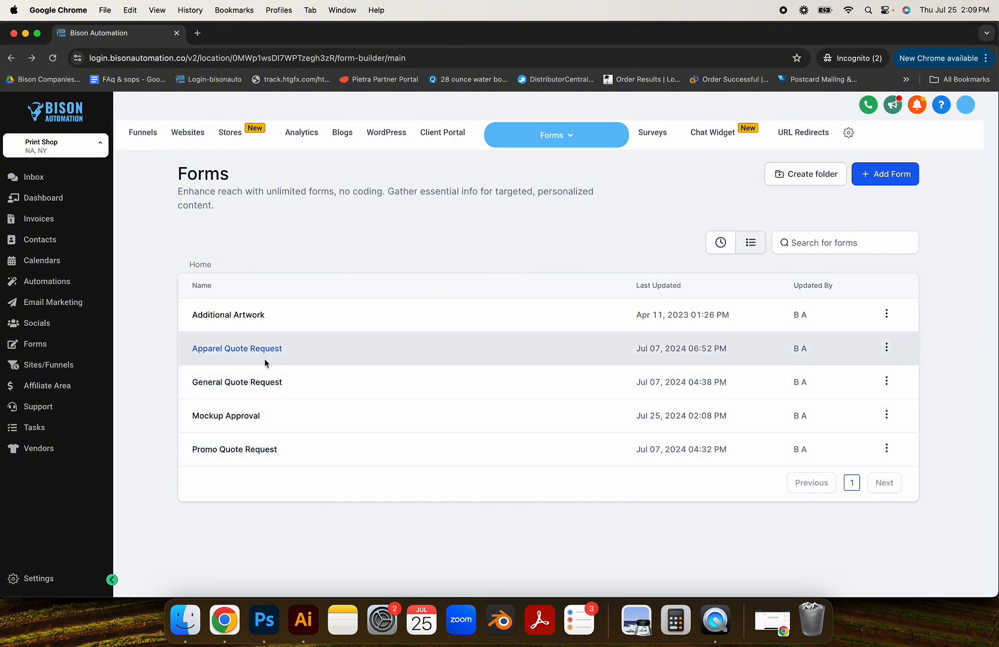
pyautogui.click(269, 383)
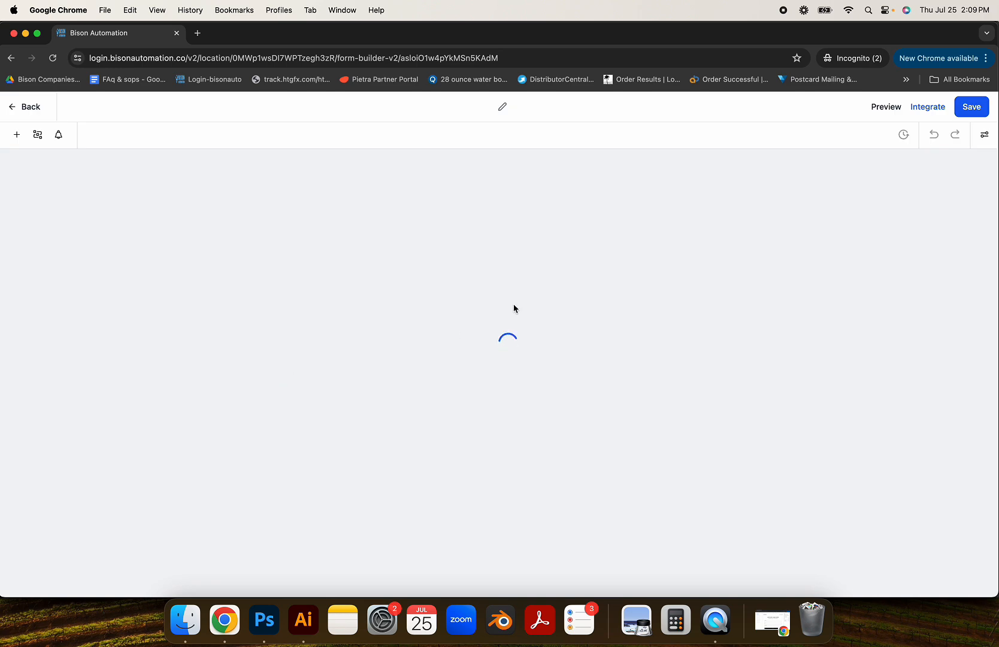
pyautogui.scroll(-5, 496, 379)
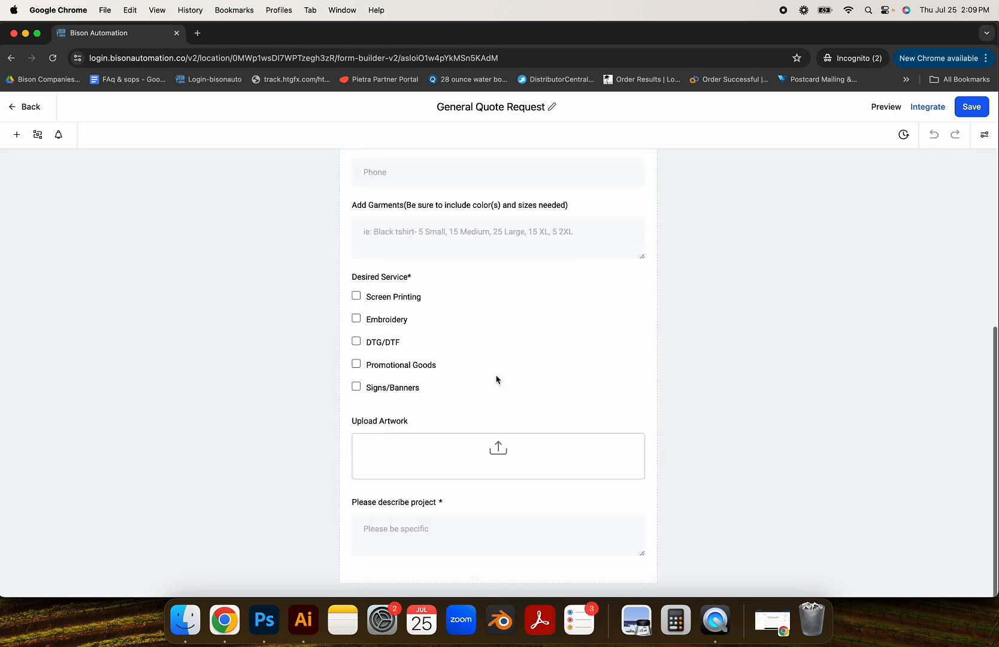
pyautogui.scroll(5, 495, 379)
pyautogui.scroll(-5, 515, 276)
pyautogui.scroll(5, 515, 276)
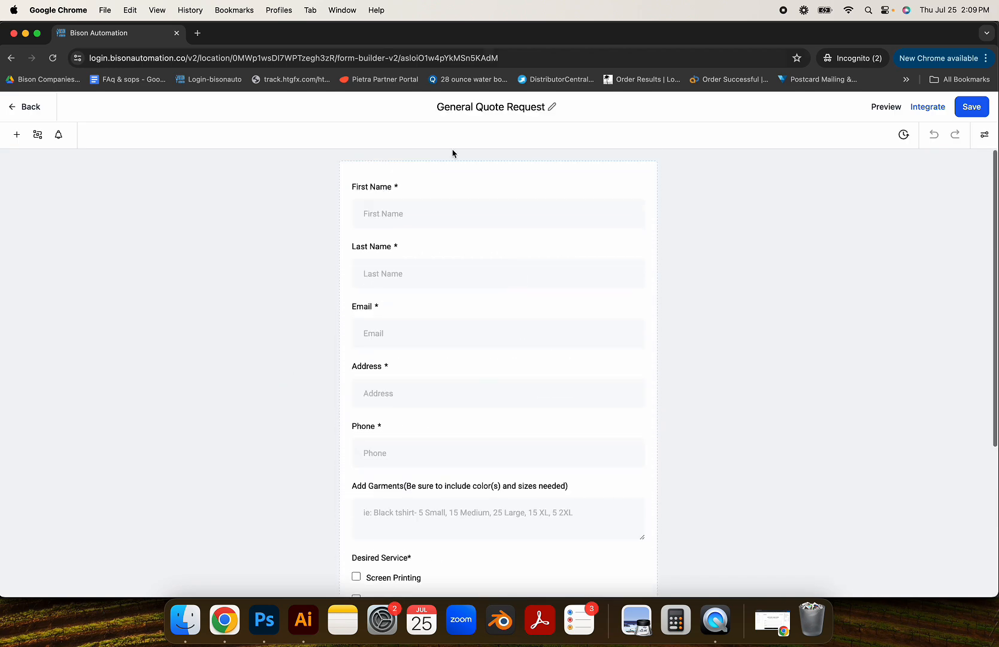
pyautogui.click(27, 106)
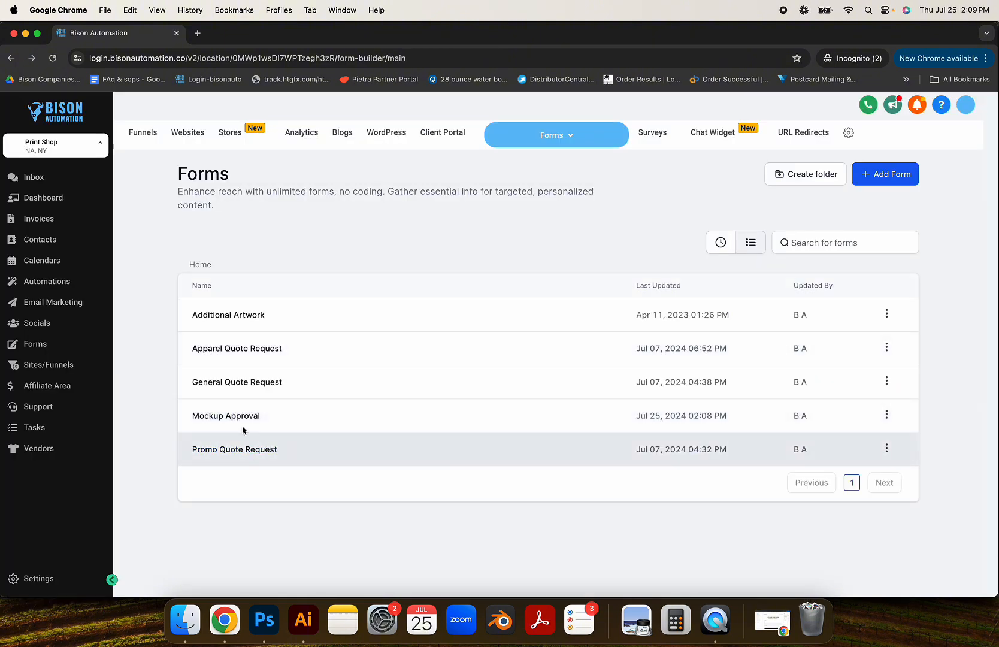
# Step: Open the Apparel Quote Request form, look over its fields, and bring up the custom fields available for it
pyautogui.click(236, 348)
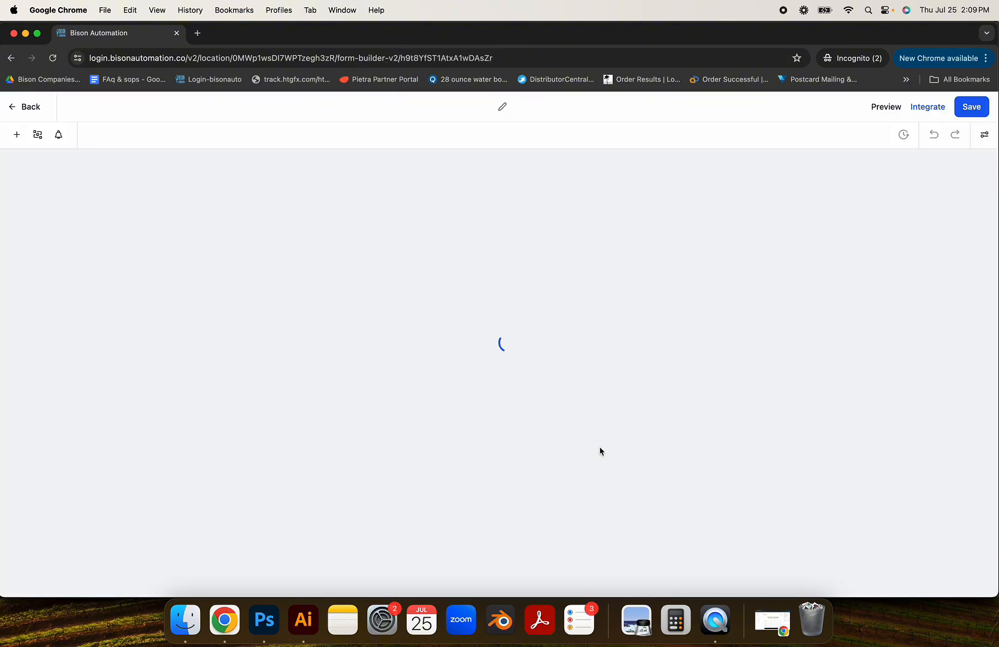
pyautogui.scroll(-7, 489, 299)
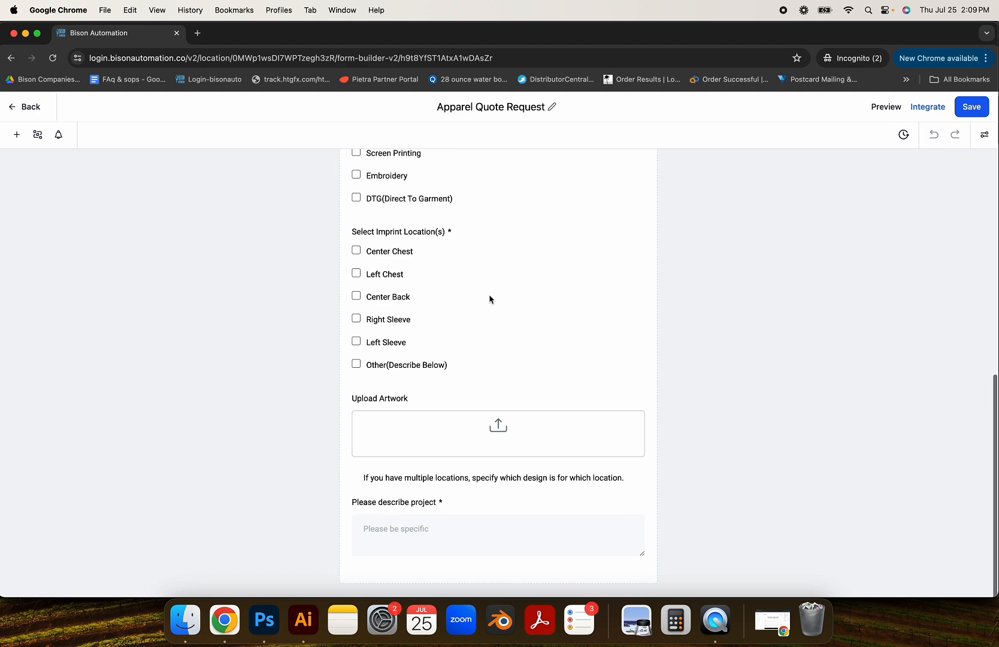
pyautogui.scroll(7, 442, 264)
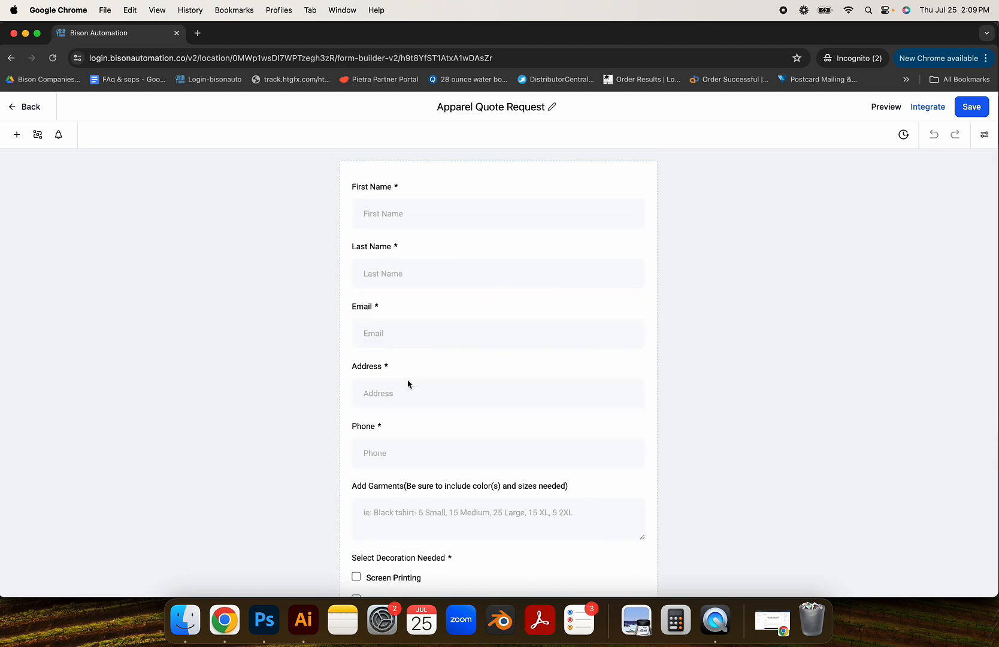
pyautogui.scroll(-3, 408, 383)
pyautogui.click(16, 135)
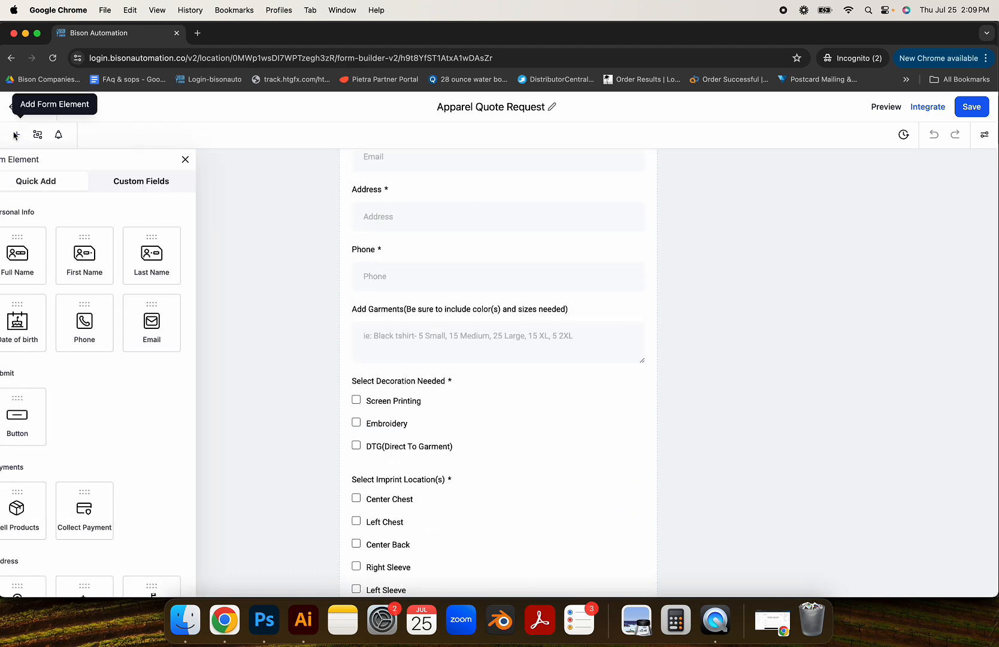
pyautogui.click(167, 181)
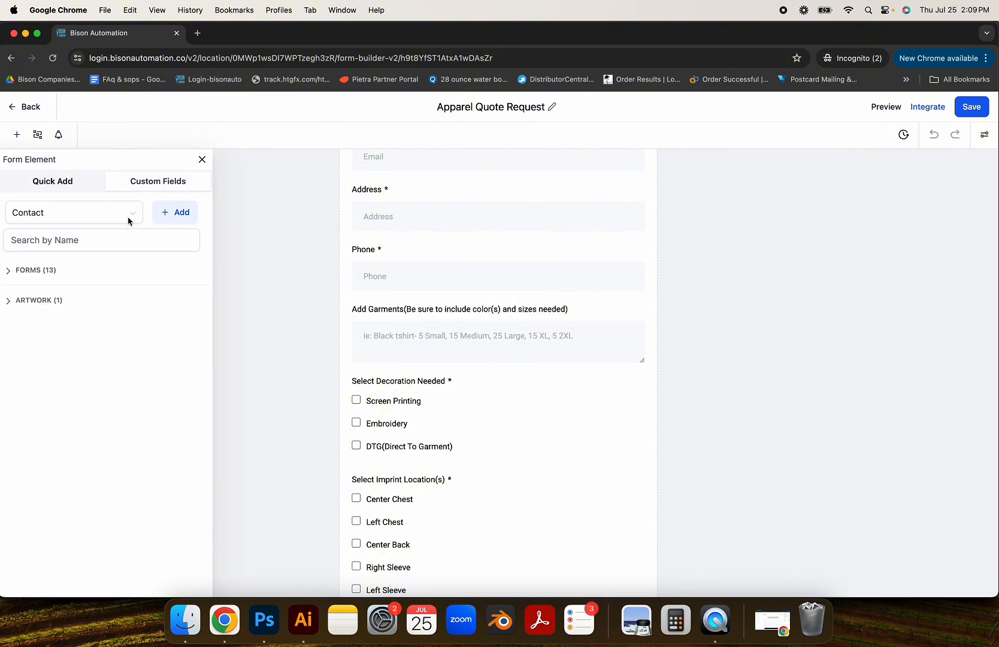
# Step: Start a new Dropdown (Multiple) custom field for the Contact object and assign it to the Forms group
pyautogui.click(179, 216)
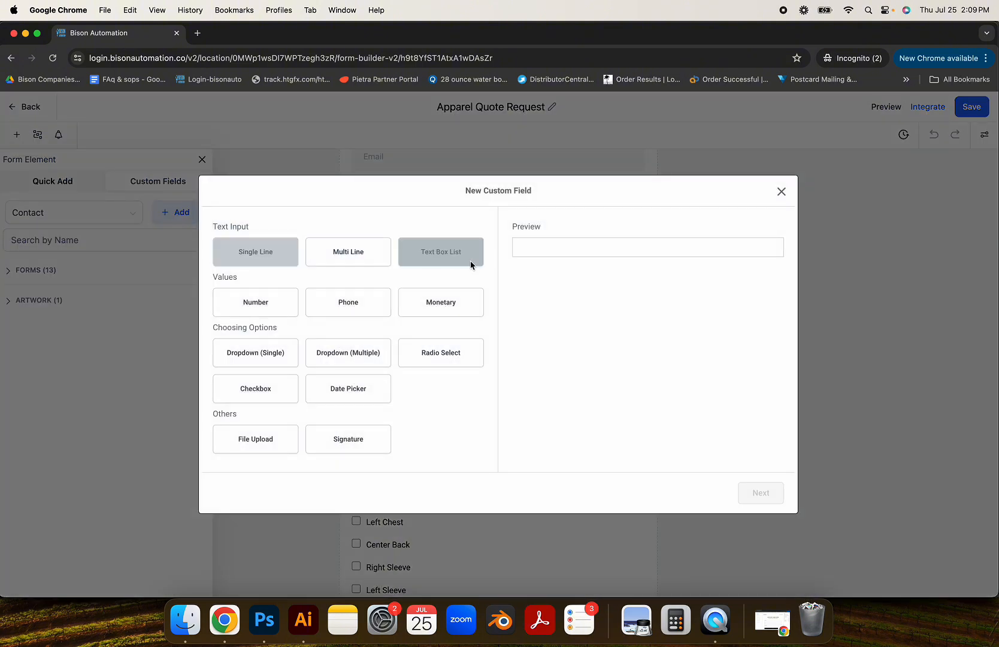
pyautogui.click(352, 351)
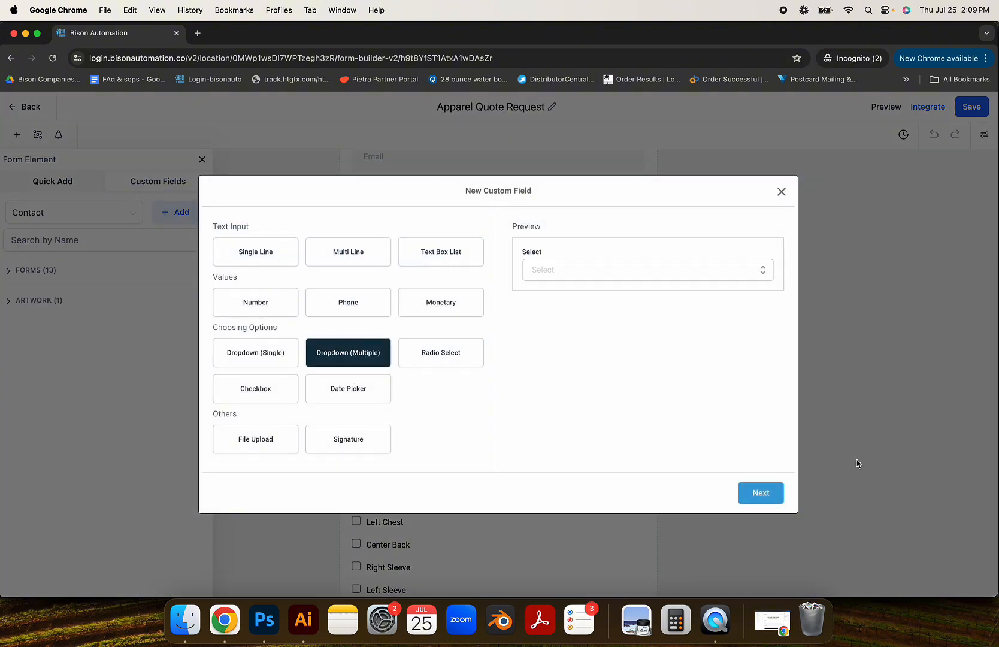
pyautogui.click(761, 493)
pyautogui.click(367, 339)
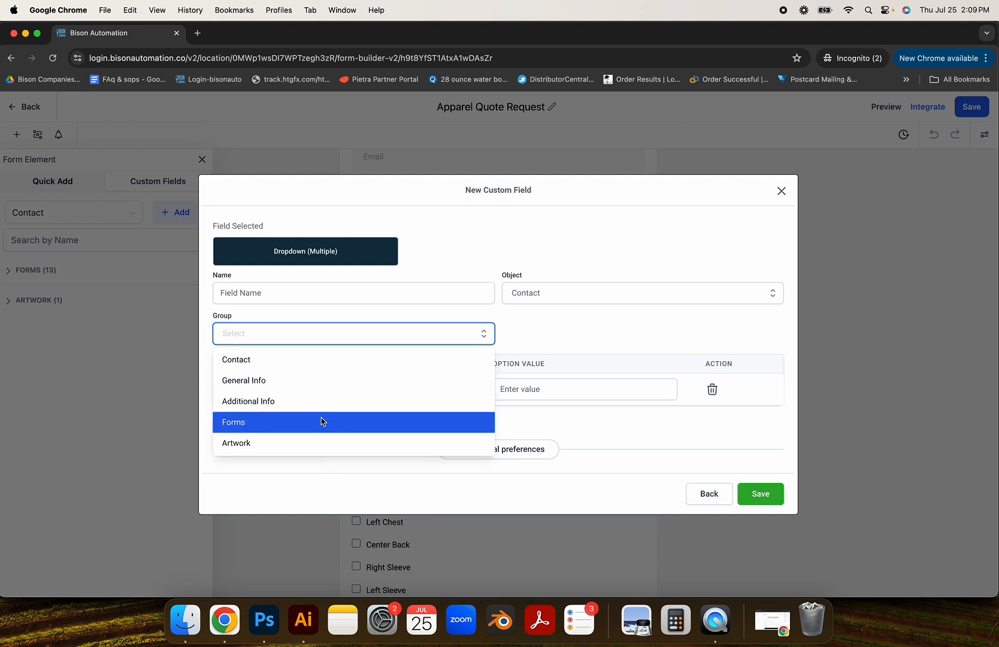
pyautogui.click(251, 422)
pyautogui.click(521, 293)
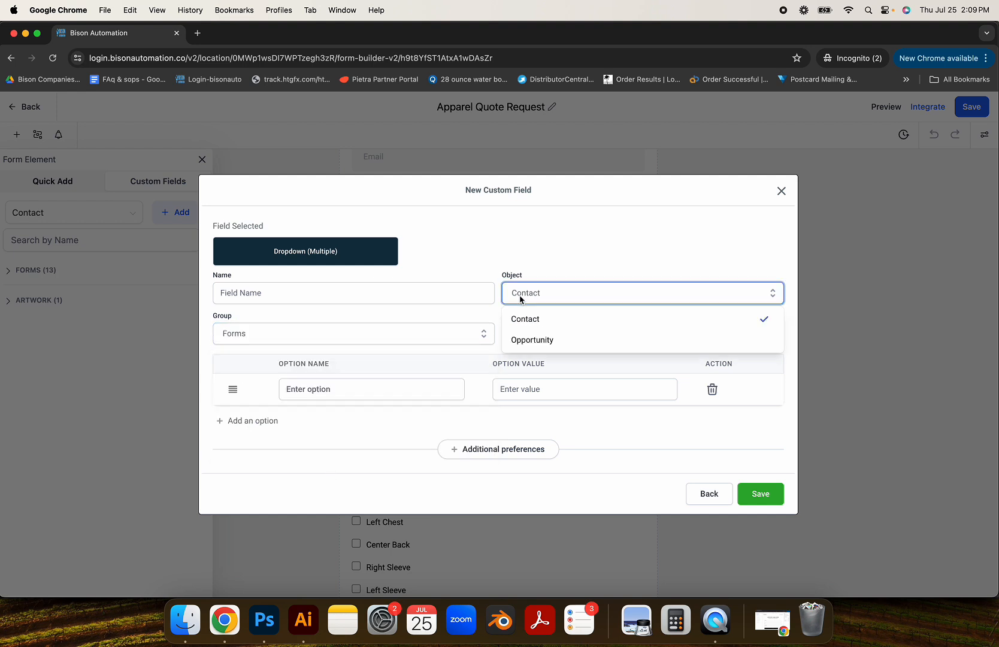
pyautogui.click(366, 333)
pyautogui.click(357, 420)
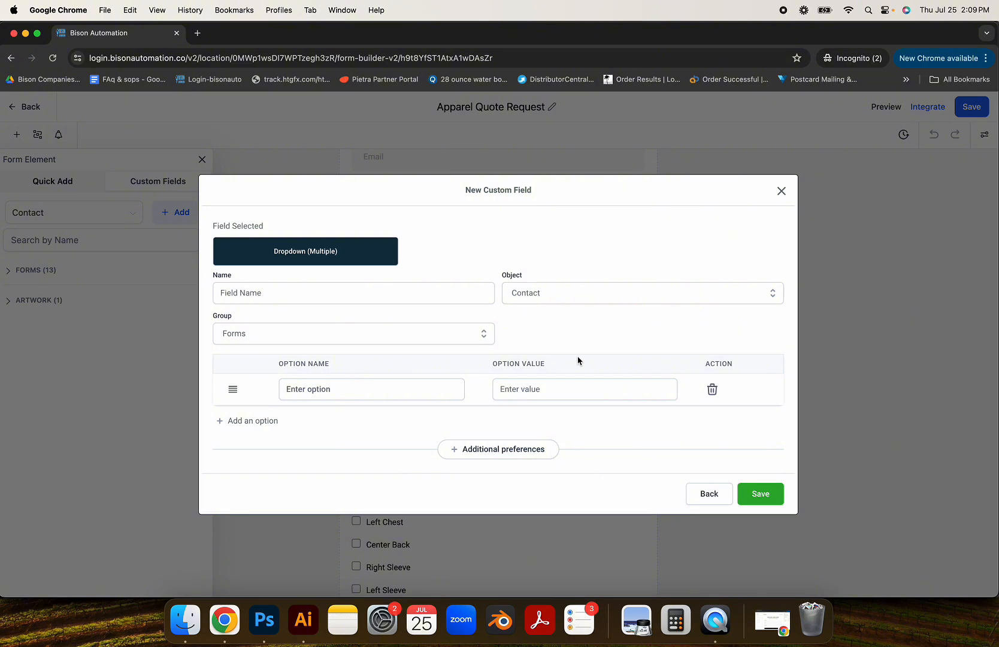
# Step: Add options 1, 2 and 3 to the new dropdown field, try to save it without a name, and discard it
pyautogui.click(327, 395)
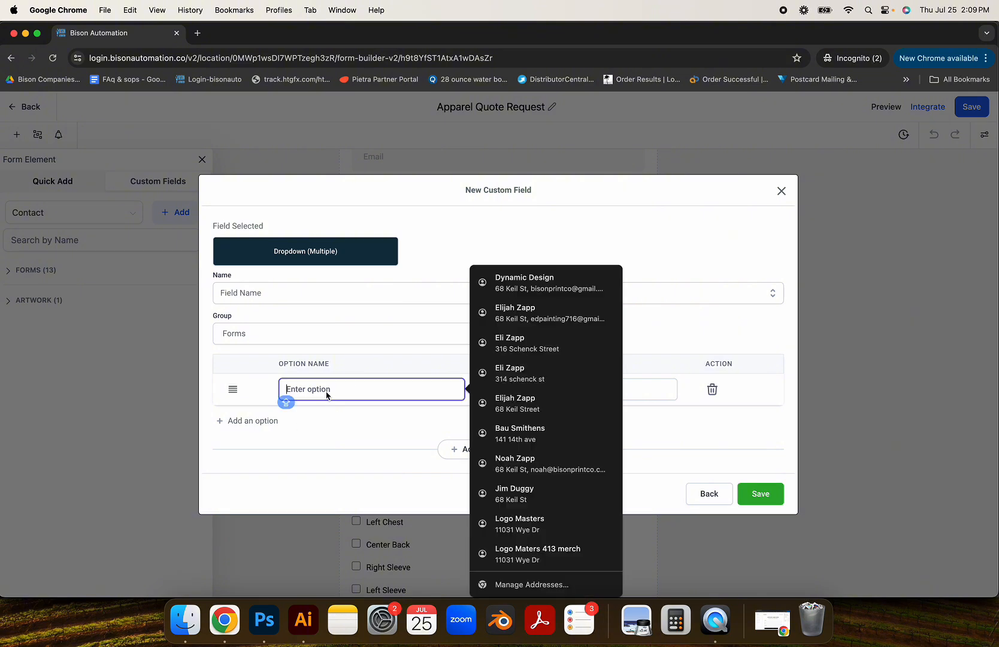
pyautogui.write('1')
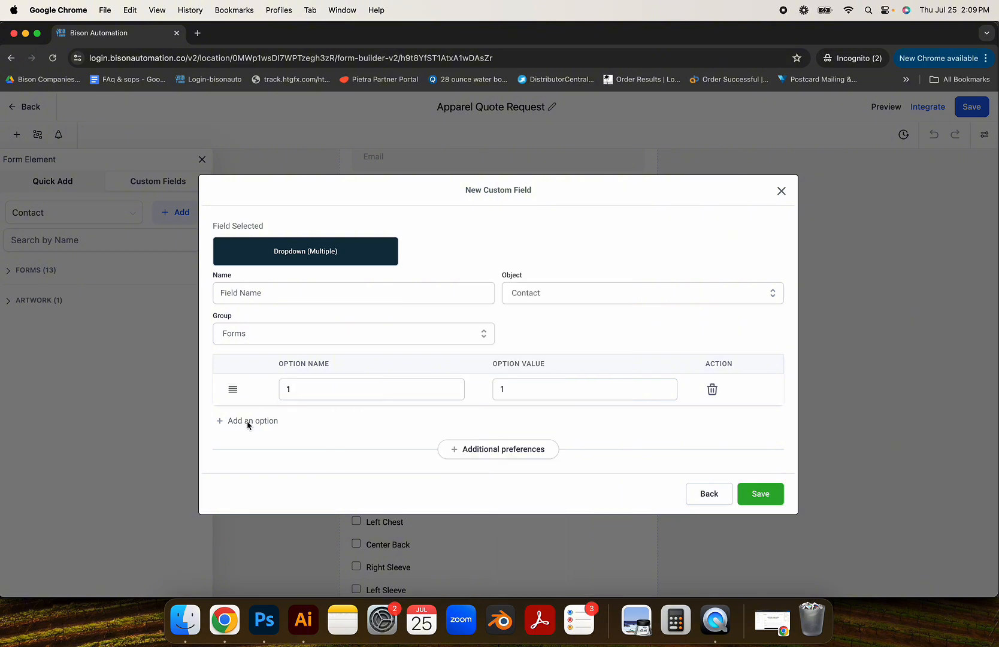
pyautogui.click(247, 421)
pyautogui.click(308, 407)
pyautogui.write('2')
pyautogui.click(263, 436)
pyautogui.click(300, 433)
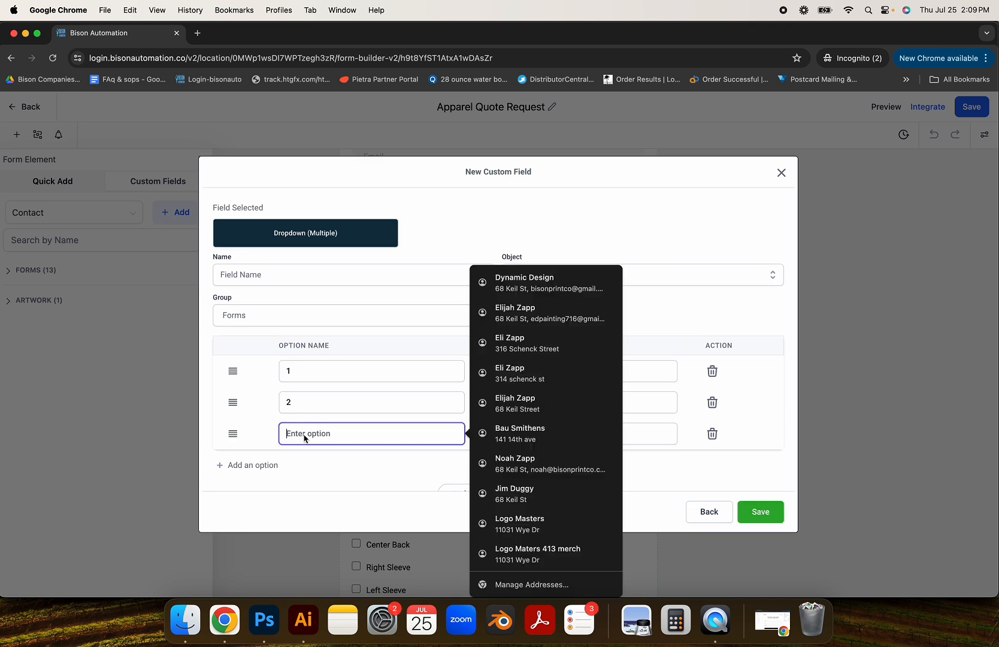
pyautogui.write('3')
pyautogui.click(765, 509)
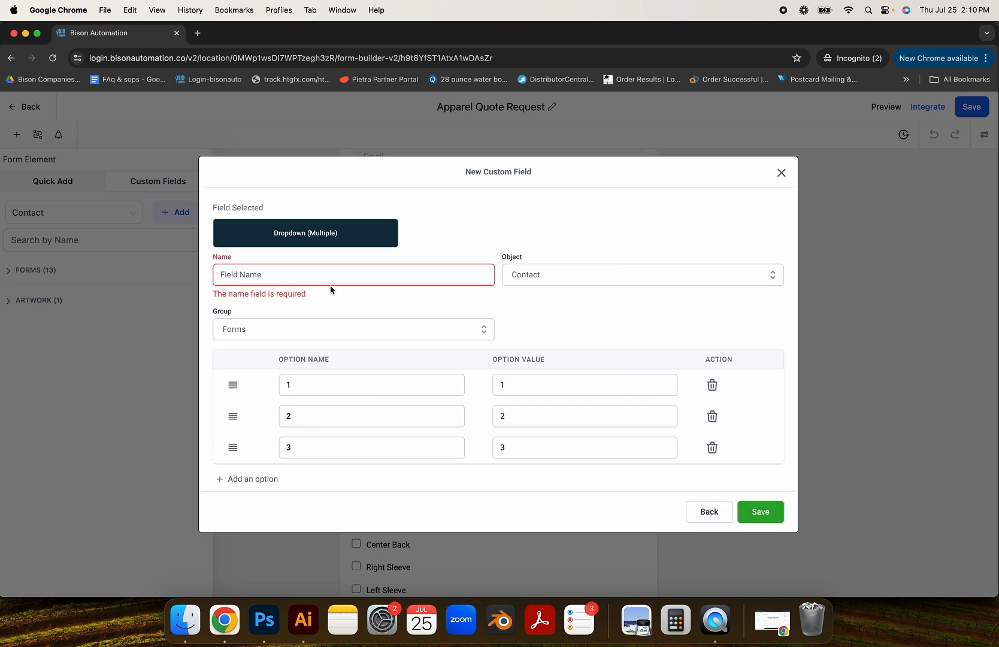
pyautogui.click(780, 172)
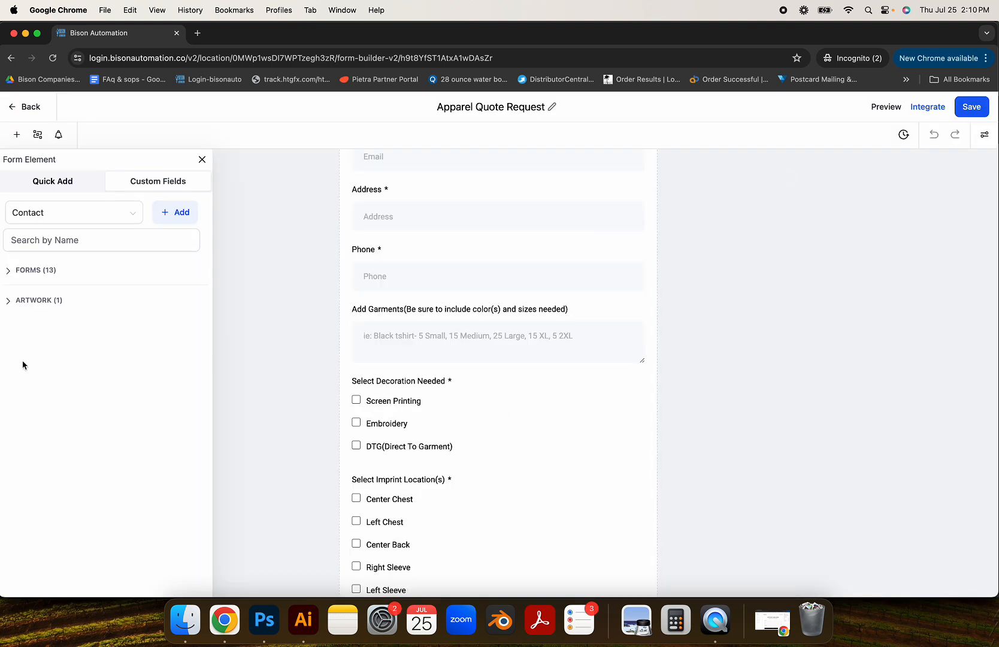
# Step: Expand the Forms group of custom fields and remove the Select Decoration Needed field from the Apparel Quote Request form
pyautogui.click(24, 270)
pyautogui.scroll(-1, 35, 419)
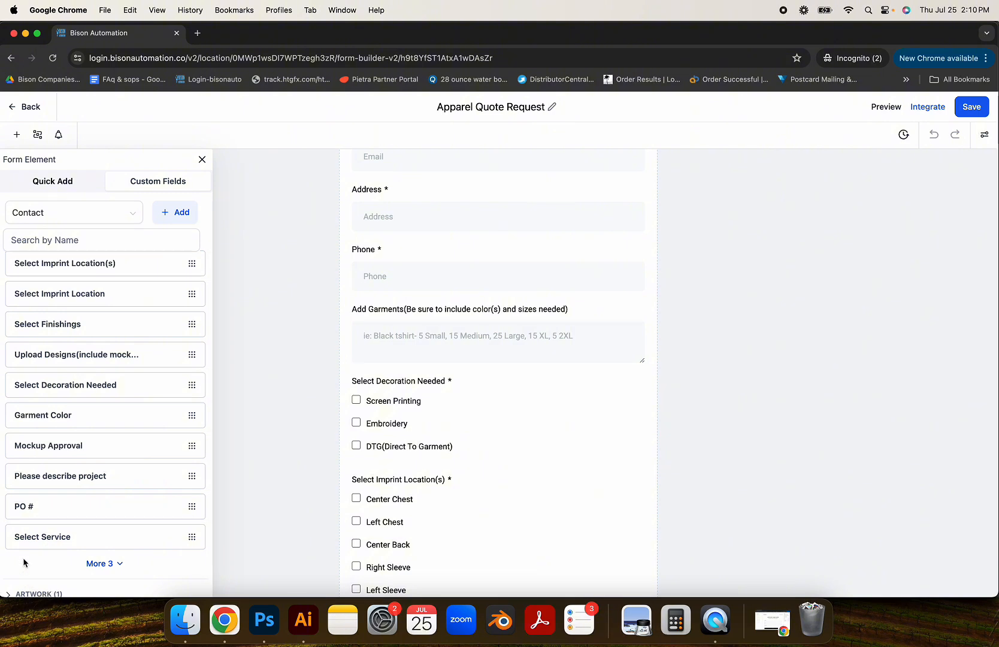
pyautogui.click(383, 422)
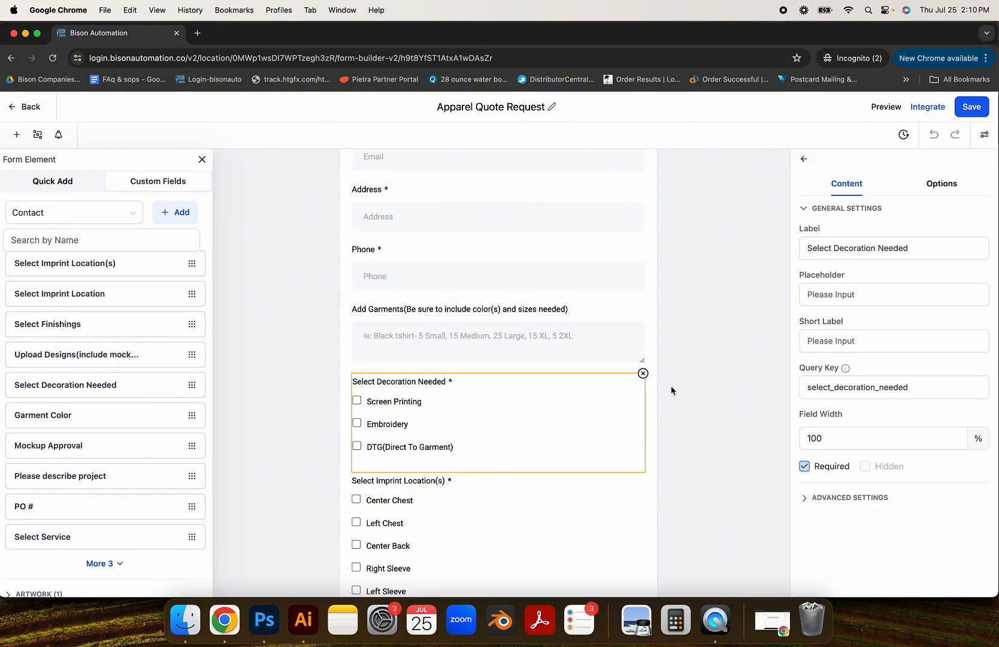
pyautogui.click(642, 373)
# Step: Examine the content settings and answer options of the Select Imprint Location(s) field
pyautogui.click(412, 455)
pyautogui.click(845, 248)
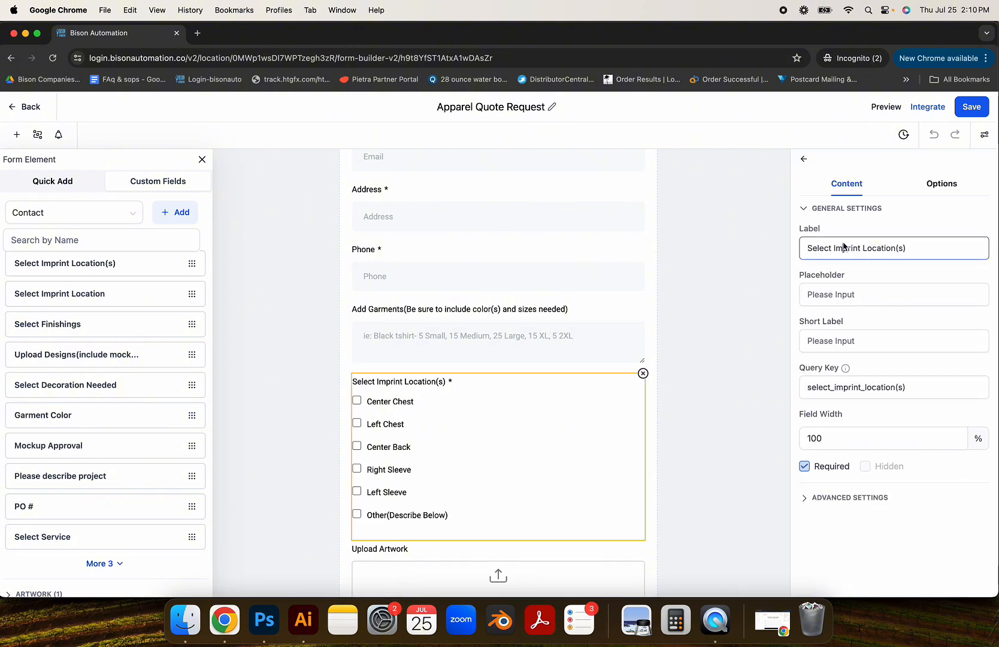
pyautogui.click(940, 184)
pyautogui.scroll(3, 509, 312)
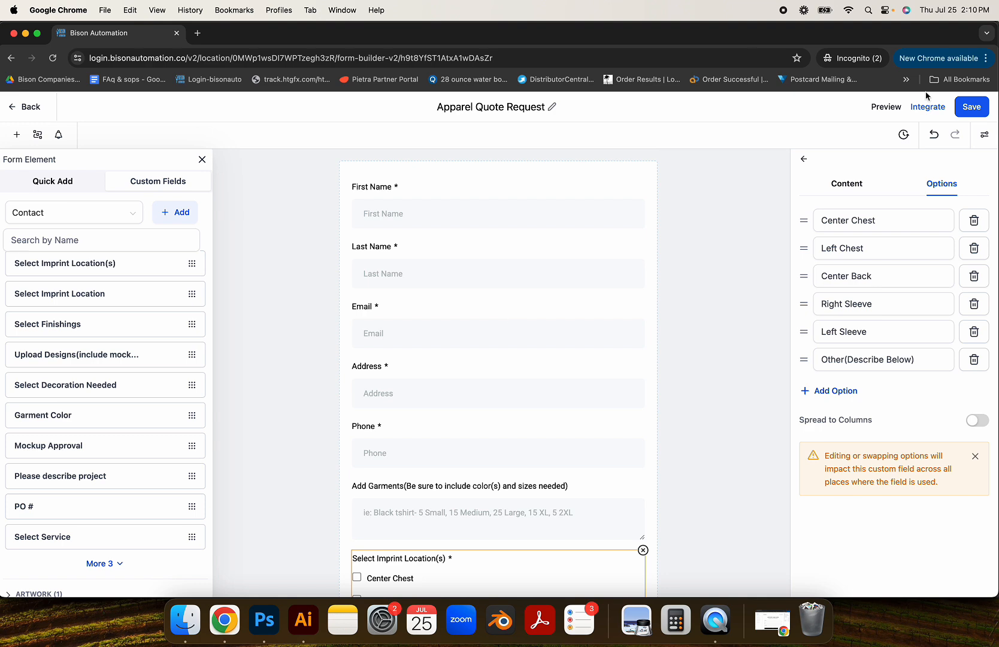
pyautogui.click(201, 160)
pyautogui.click(17, 134)
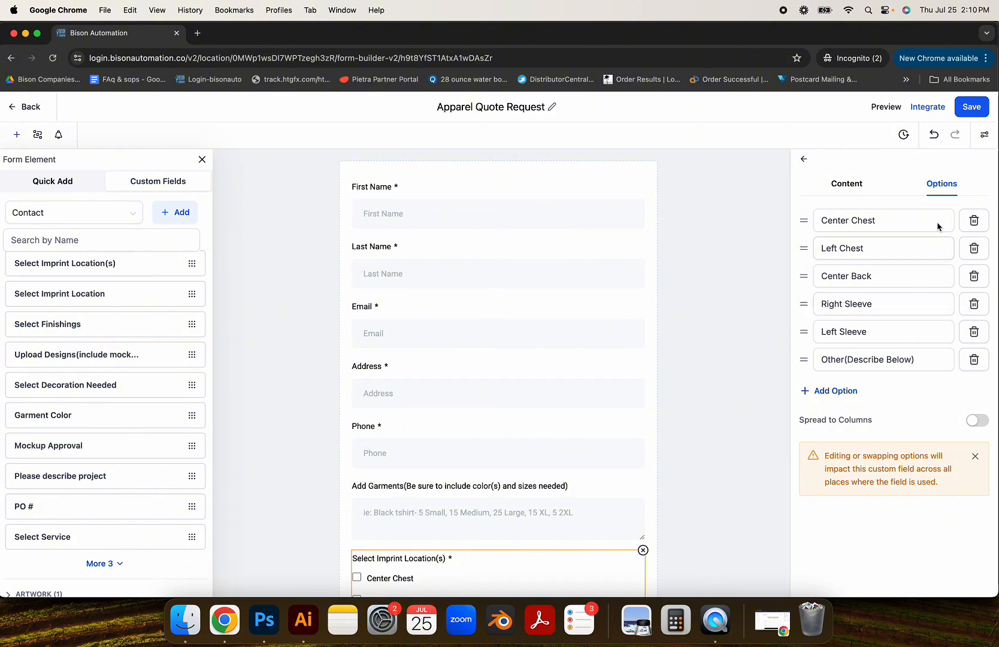
# Step: Try the Two Column and Single Line layouts in the form's style settings, and return it to Single Column
pyautogui.click(985, 136)
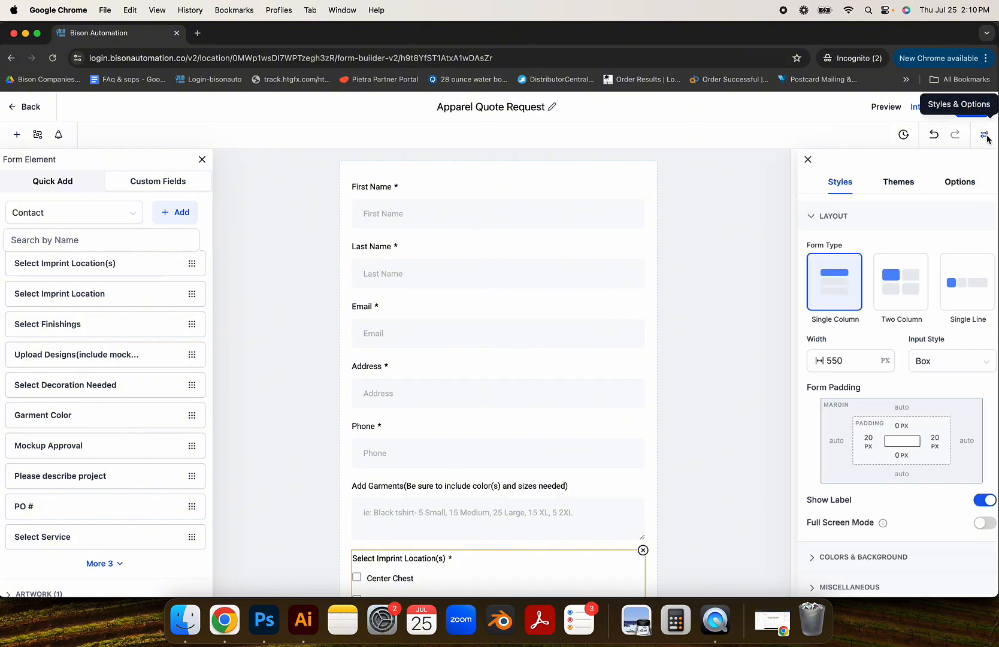
pyautogui.scroll(-2, 877, 314)
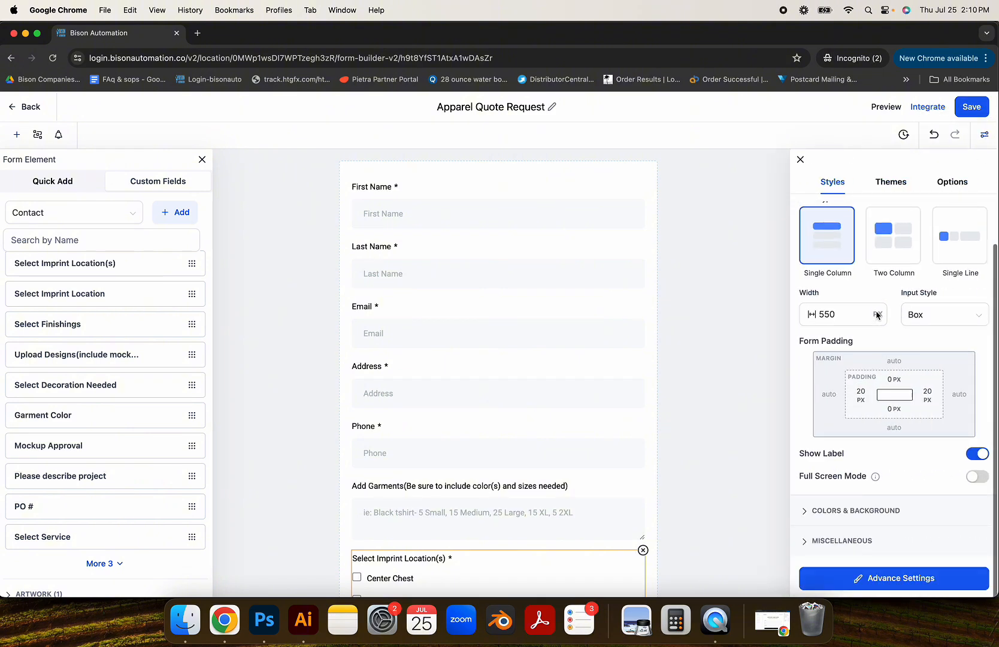
pyautogui.scroll(2, 877, 314)
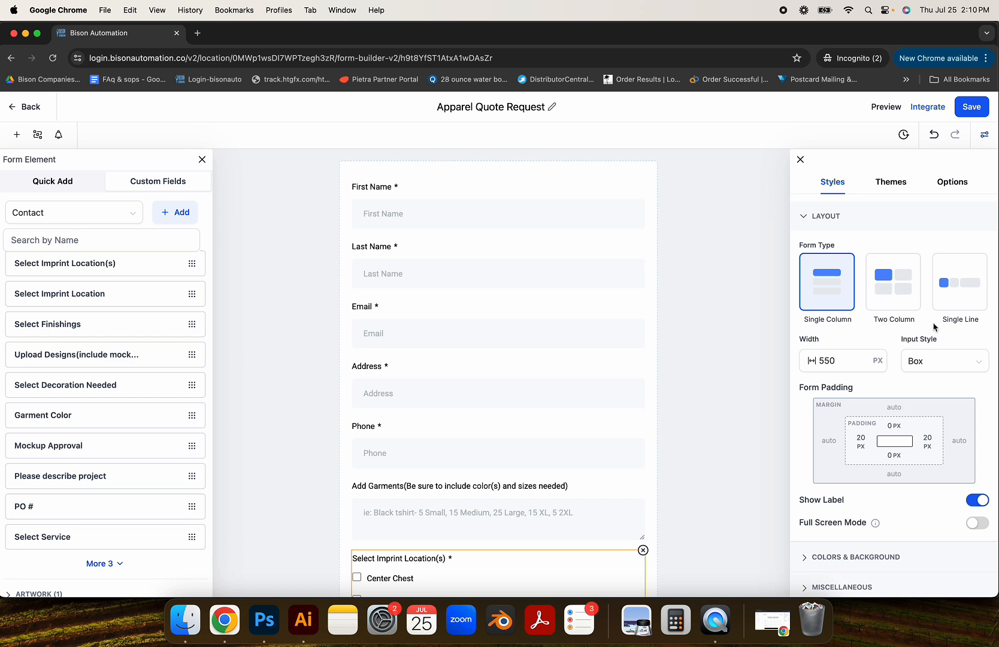
pyautogui.click(891, 284)
pyautogui.click(959, 287)
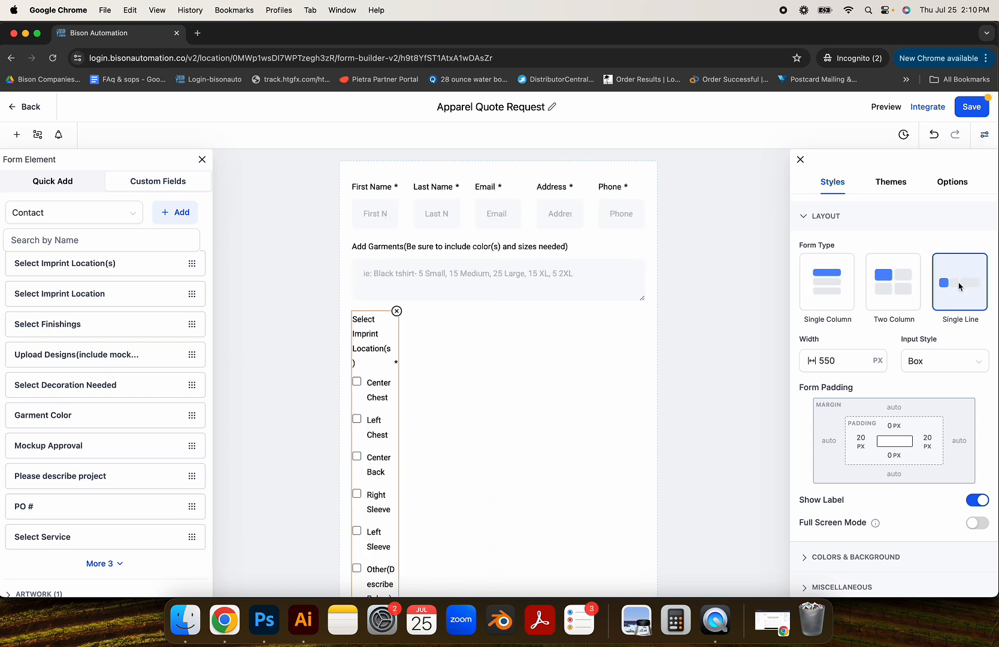
pyautogui.click(909, 281)
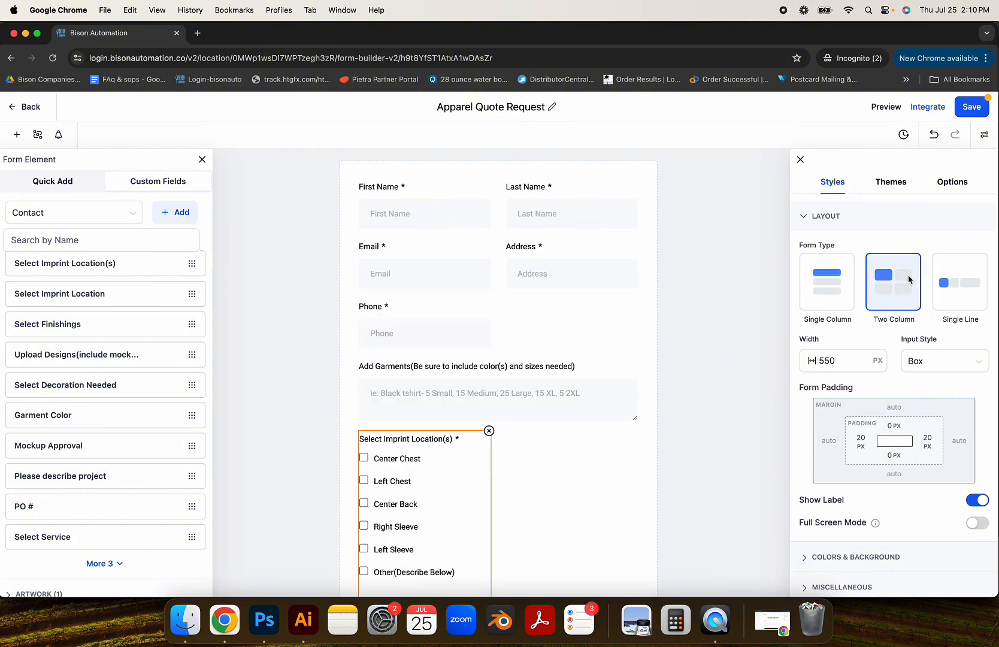
pyautogui.click(846, 285)
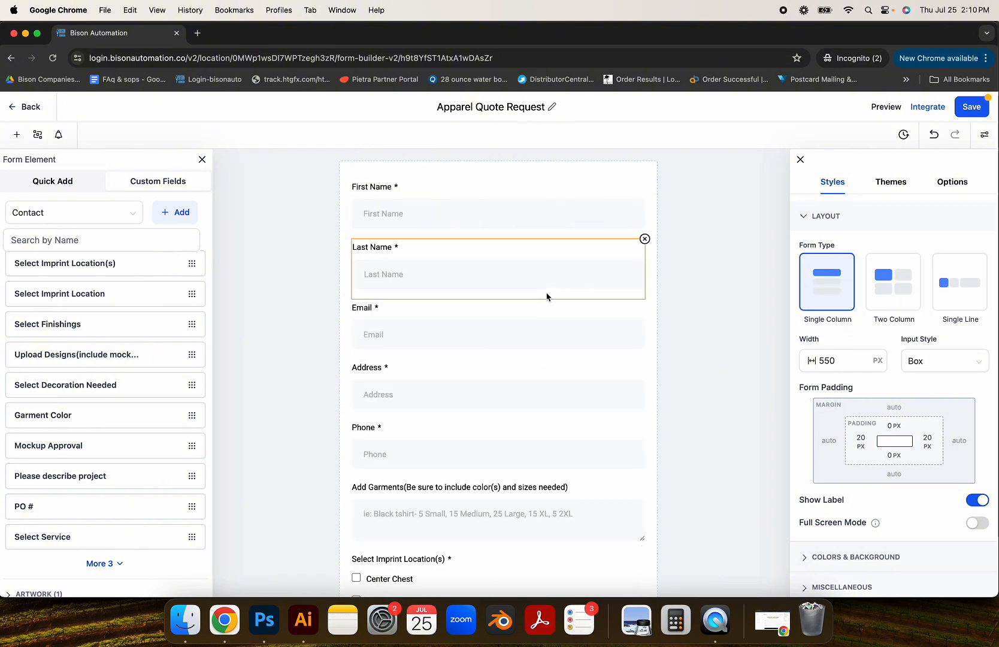
# Step: Check the form's Miscellaneous style settings and save the Apparel Quote Request form
pyautogui.scroll(-2, 843, 364)
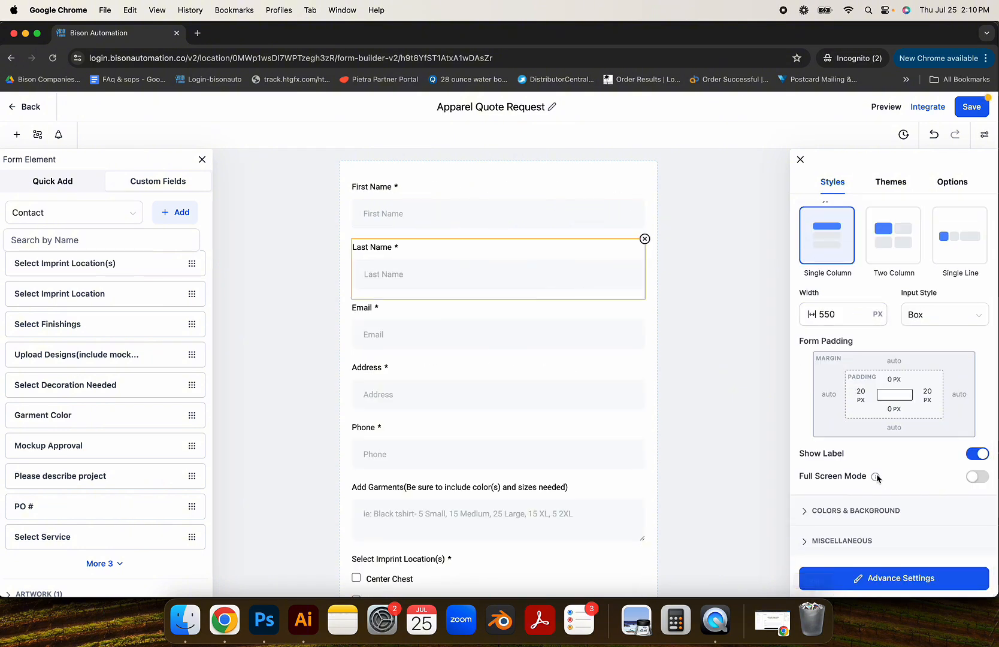
pyautogui.click(840, 541)
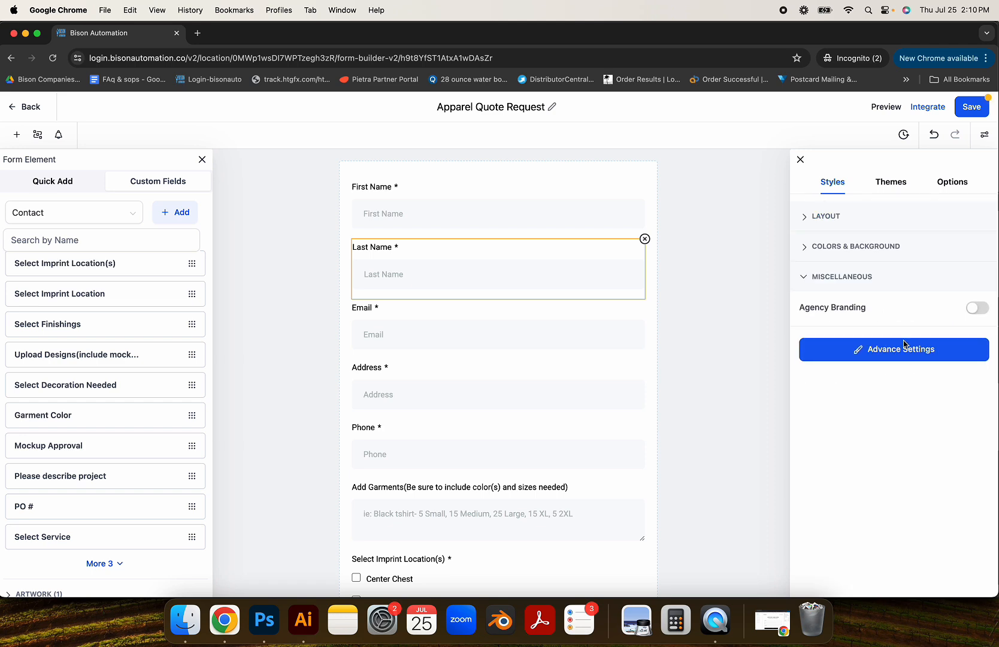
pyautogui.click(963, 113)
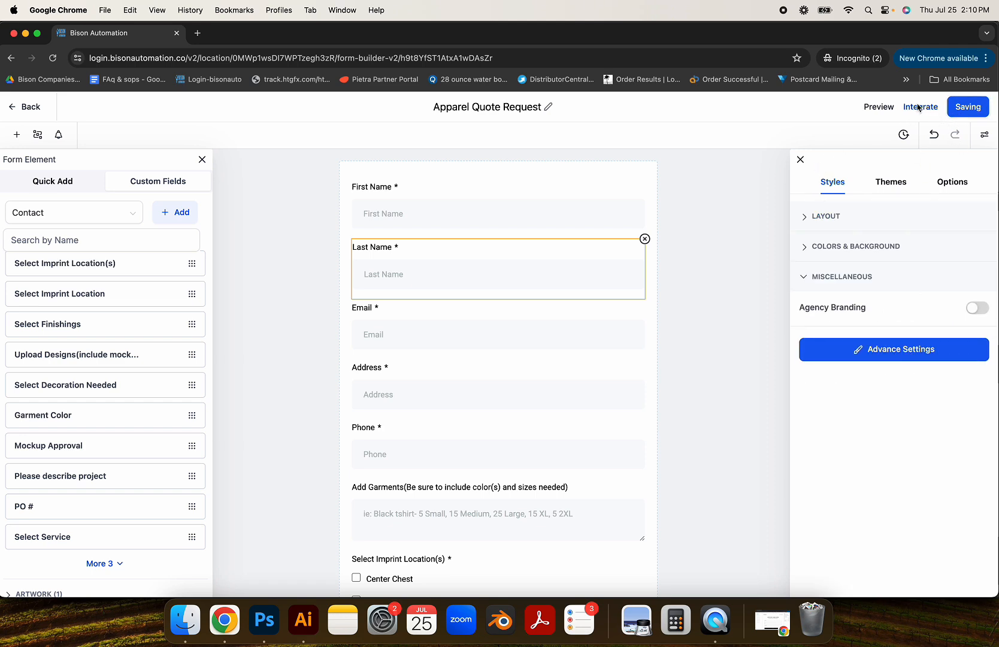
# Step: Copy the Apparel Quote Request form's embed code and form link from its integration options, and return to the forms list
pyautogui.click(920, 107)
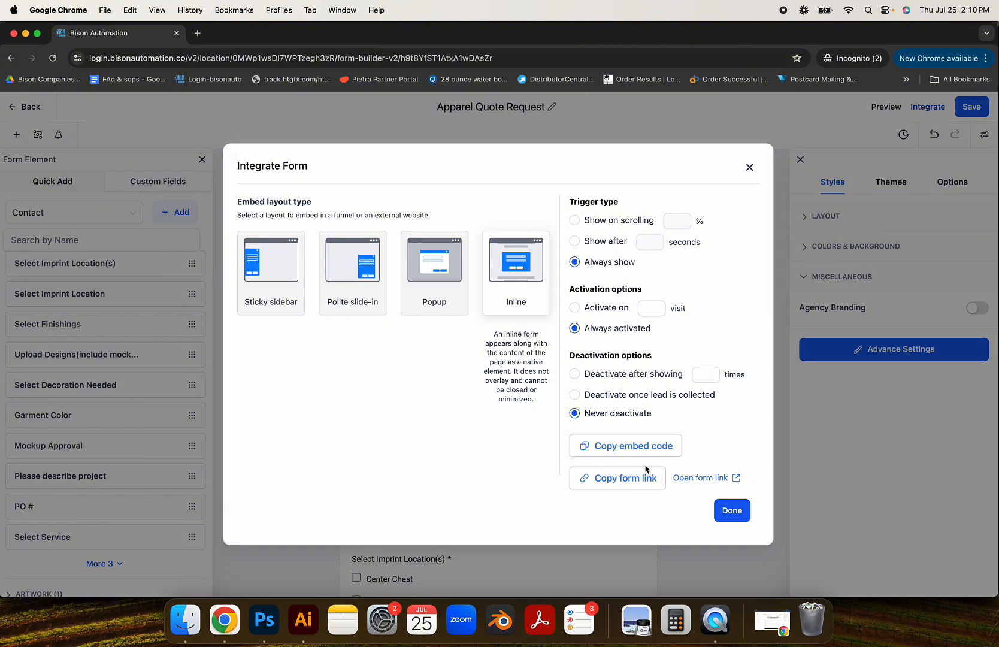
pyautogui.click(617, 446)
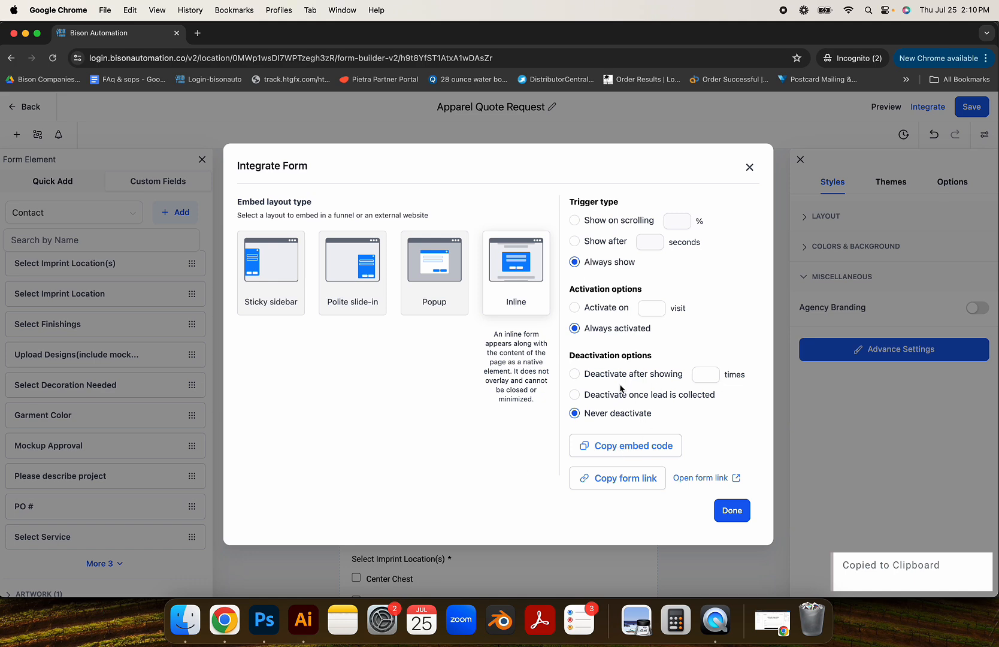
pyautogui.click(620, 483)
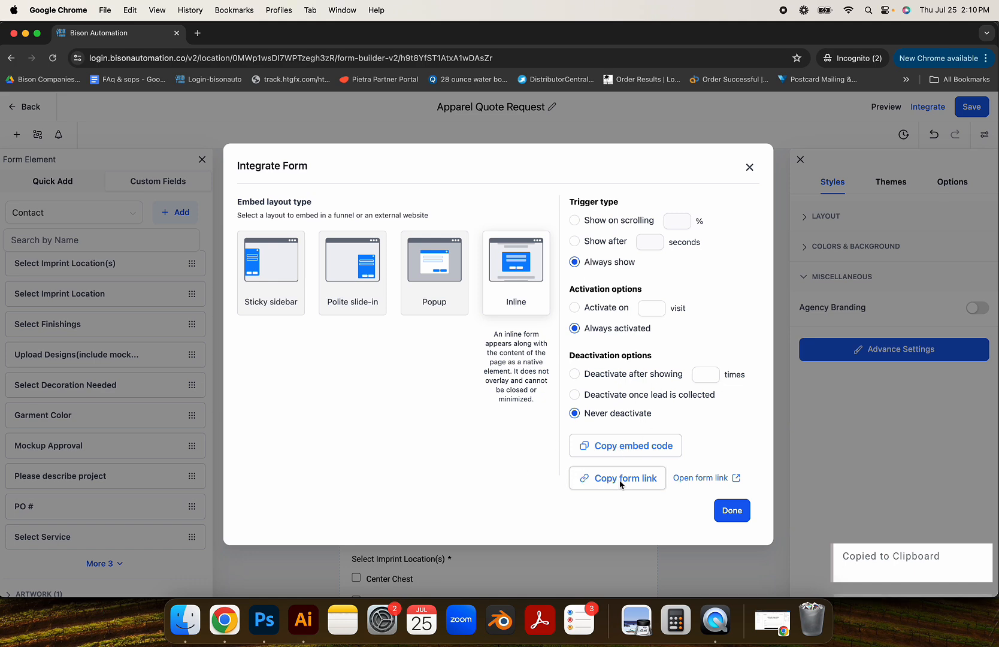
pyautogui.click(729, 515)
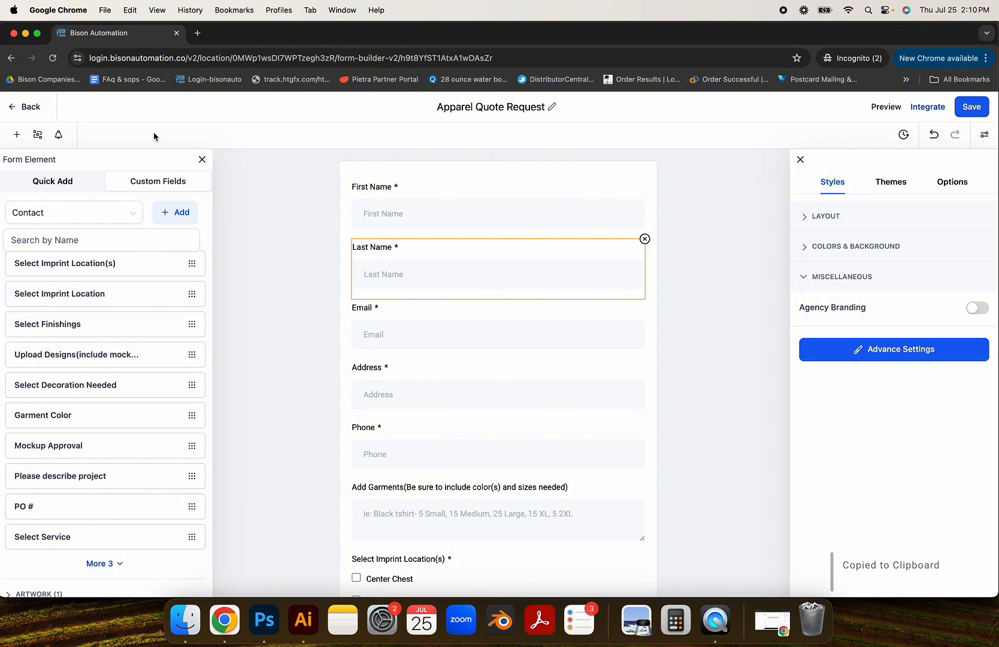
pyautogui.click(3, 106)
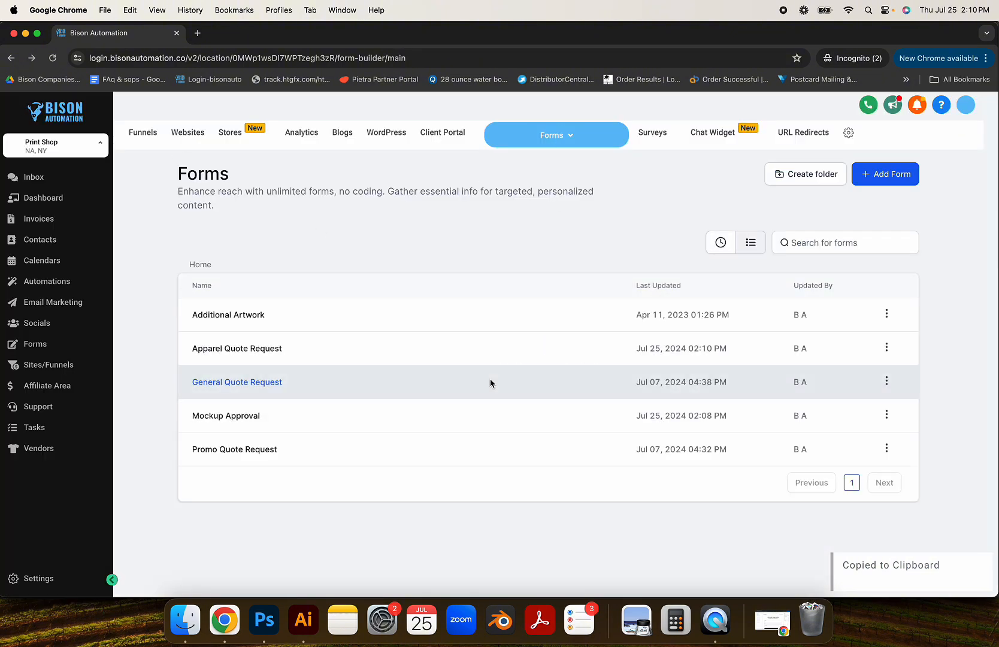
# Step: Open the Mockup Approval form, copy its form link with the Inline layout, and leave the form builder
pyautogui.click(252, 416)
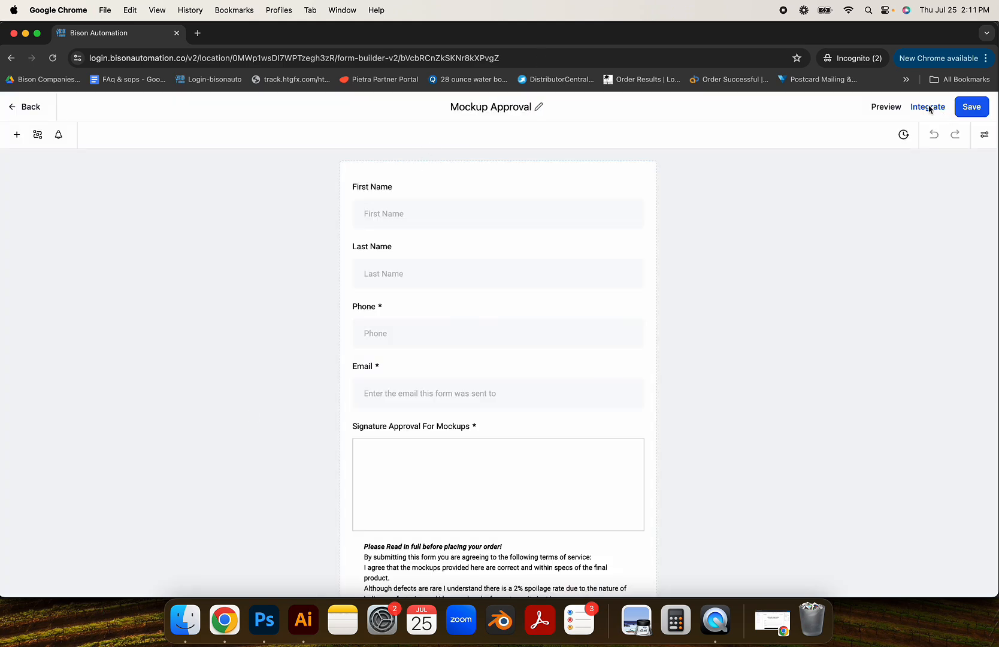
pyautogui.click(928, 108)
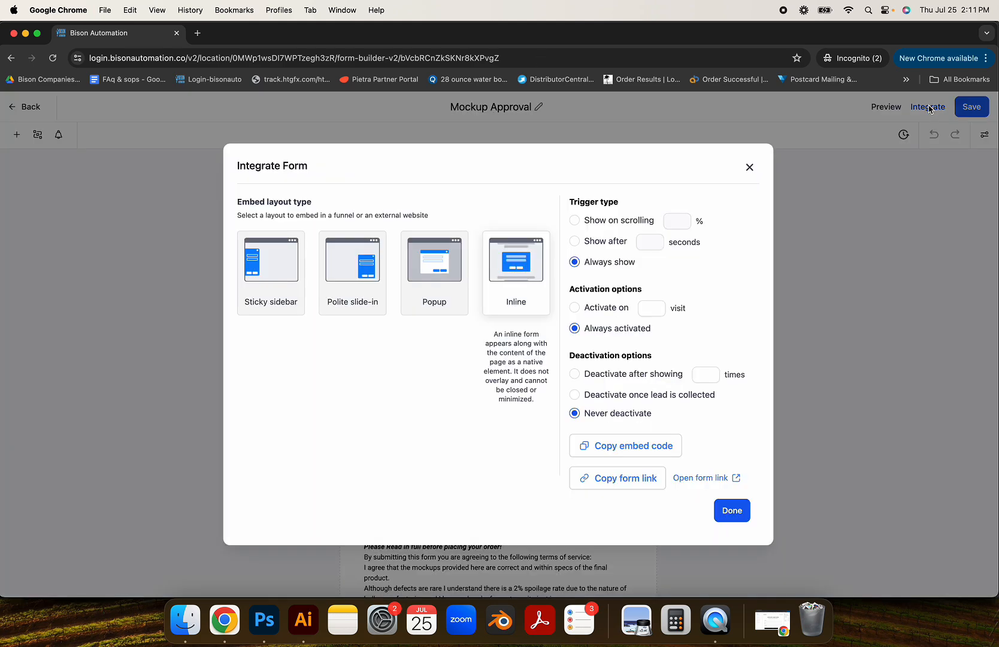
pyautogui.click(608, 479)
pyautogui.click(733, 511)
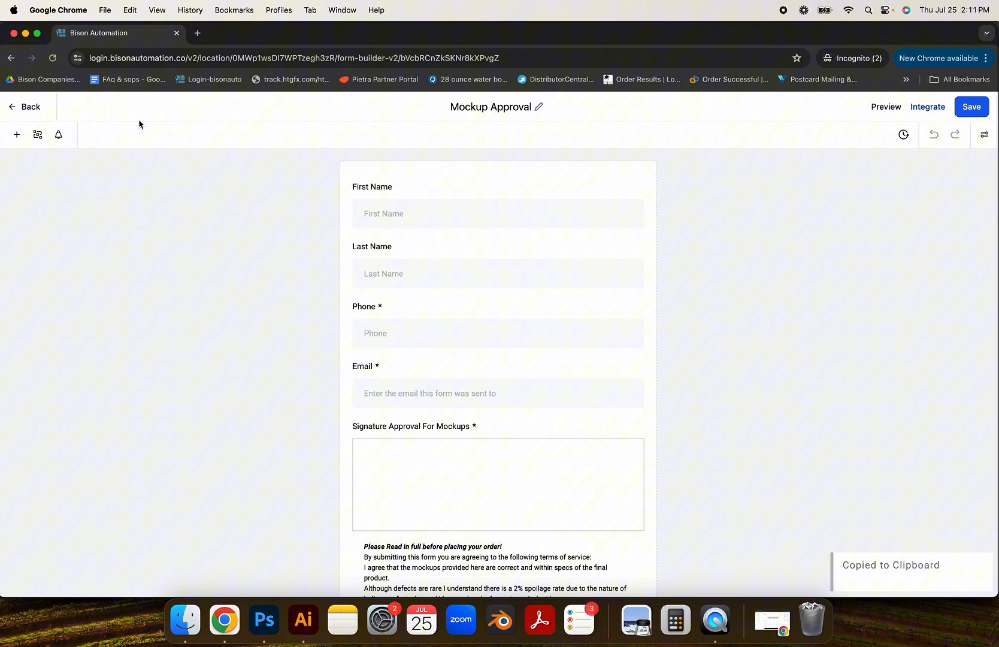
pyautogui.click(29, 106)
# Step: Replace the form link at the end of the Mockup- email template with the copied Mockup Approval link and save it
pyautogui.click(36, 304)
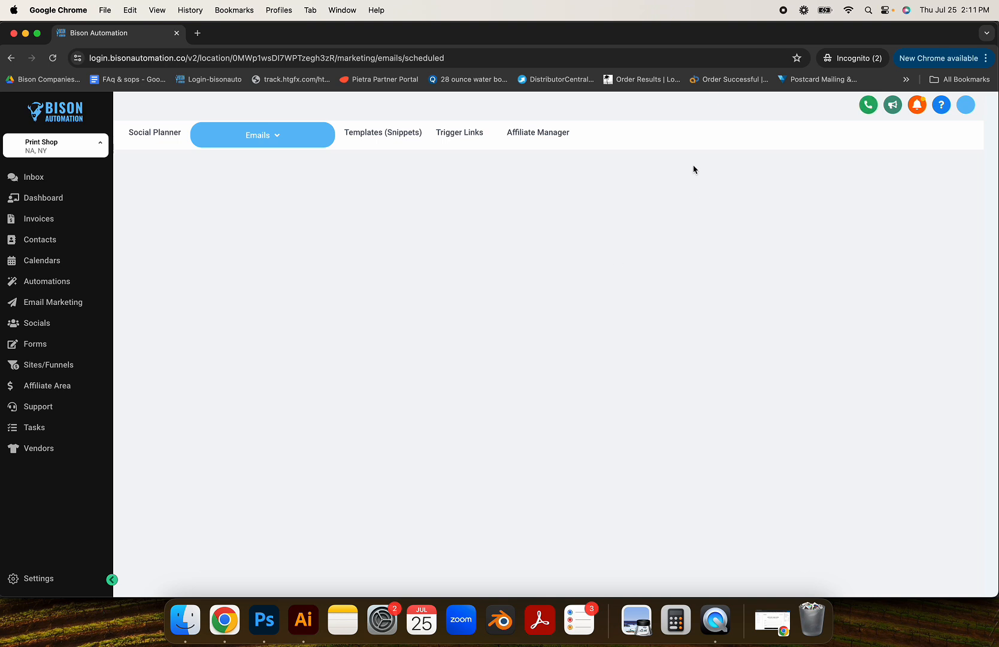
pyautogui.click(387, 134)
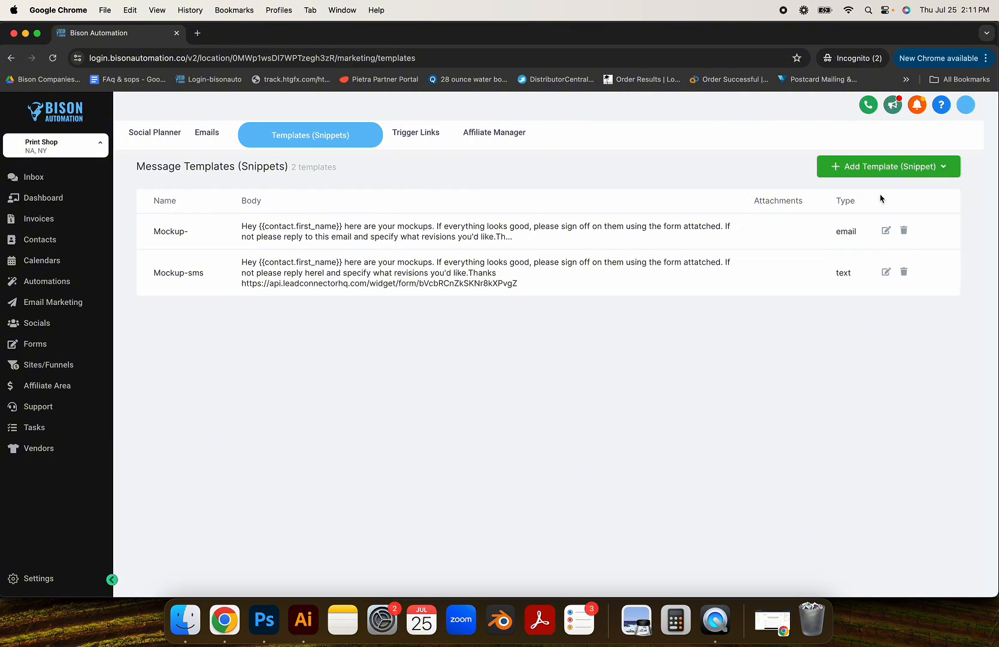
pyautogui.click(886, 233)
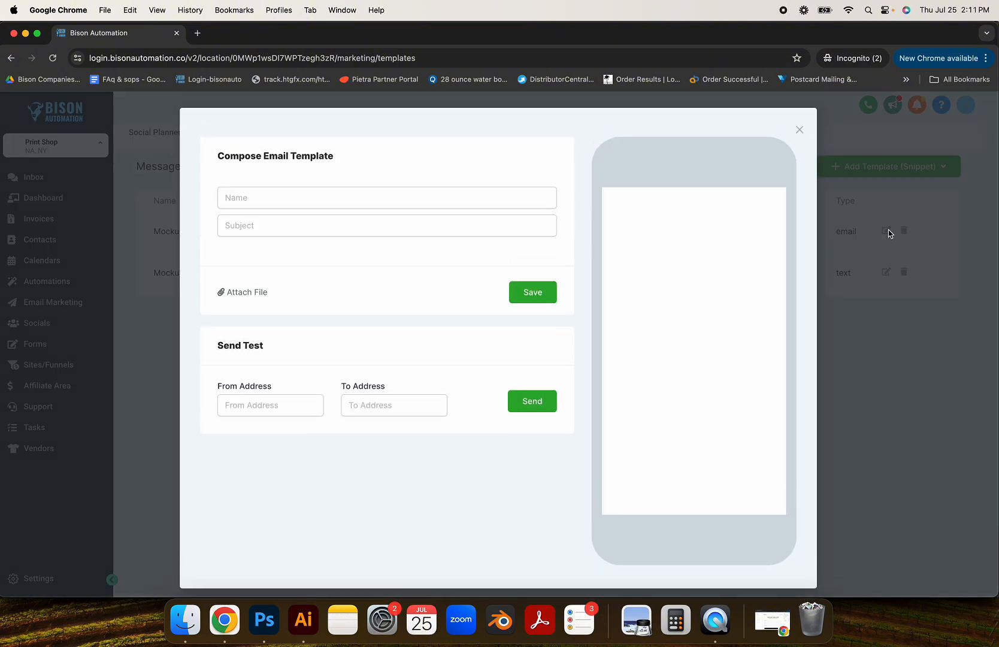
pyautogui.moveTo(481, 361); pyautogui.dragTo(223, 362)
pyautogui.press('super+x')
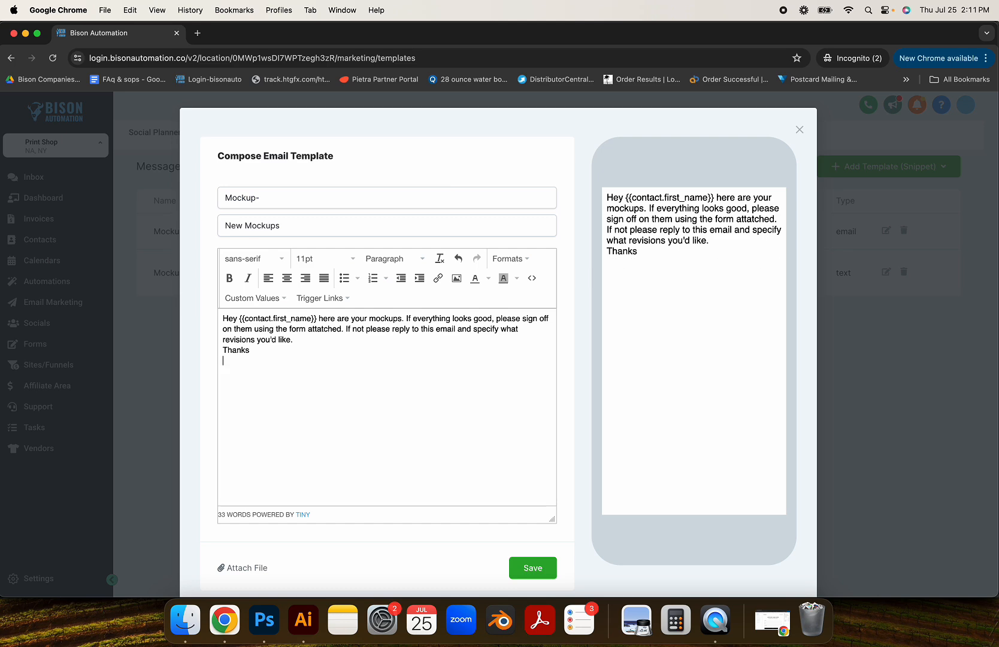
pyautogui.press('super+v')
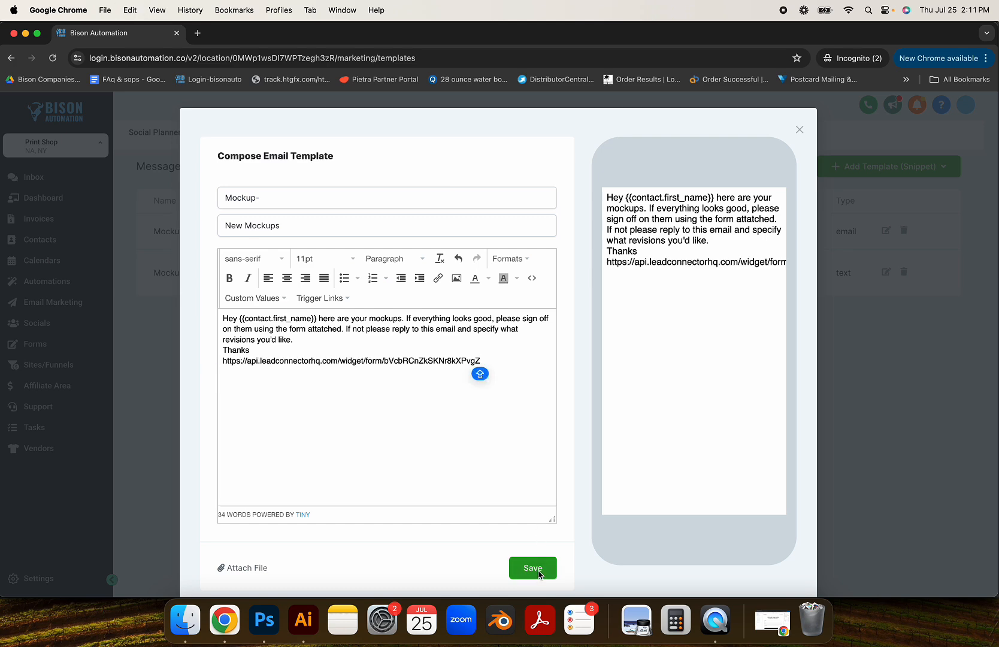
pyautogui.click(535, 569)
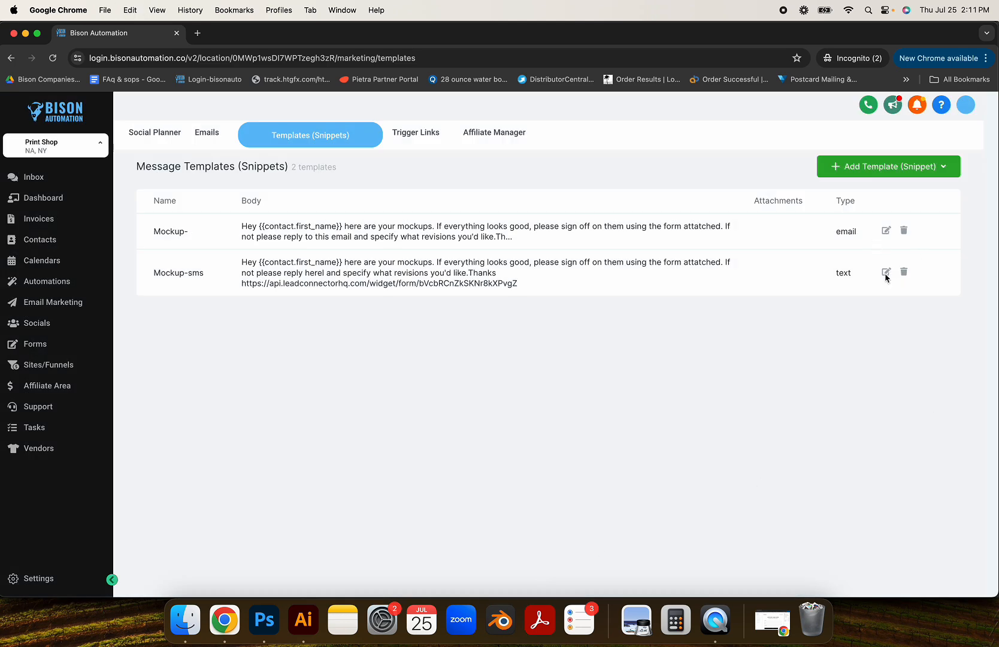
# Step: Replace the form link in the Mockup-sms text template with the copied Mockup Approval link and save it
pyautogui.click(886, 272)
pyautogui.moveTo(520, 294); pyautogui.dragTo(222, 293)
pyautogui.click(222, 295)
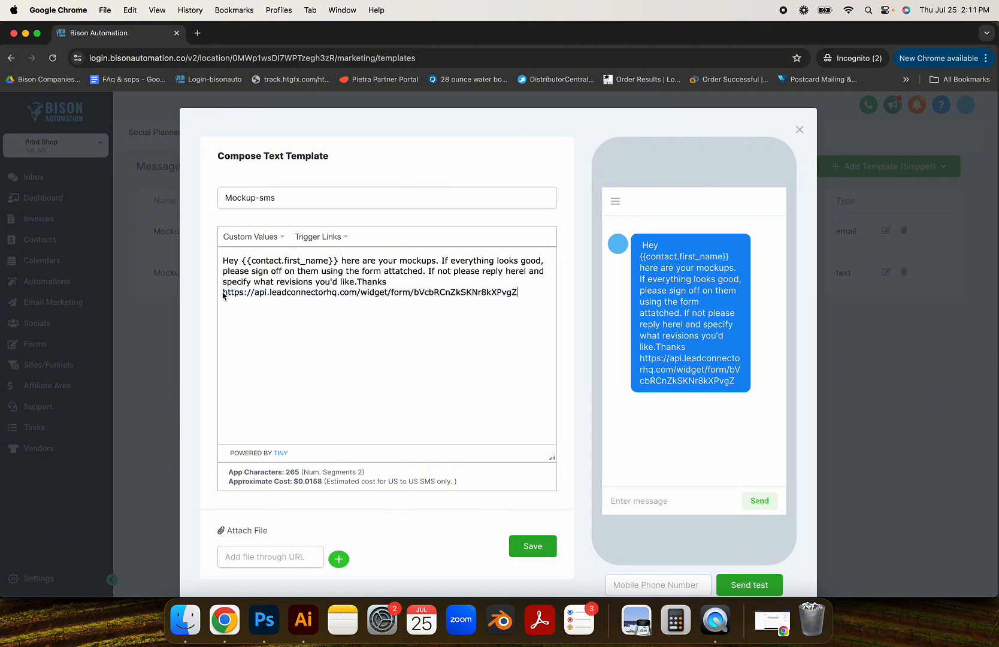
pyautogui.click(531, 546)
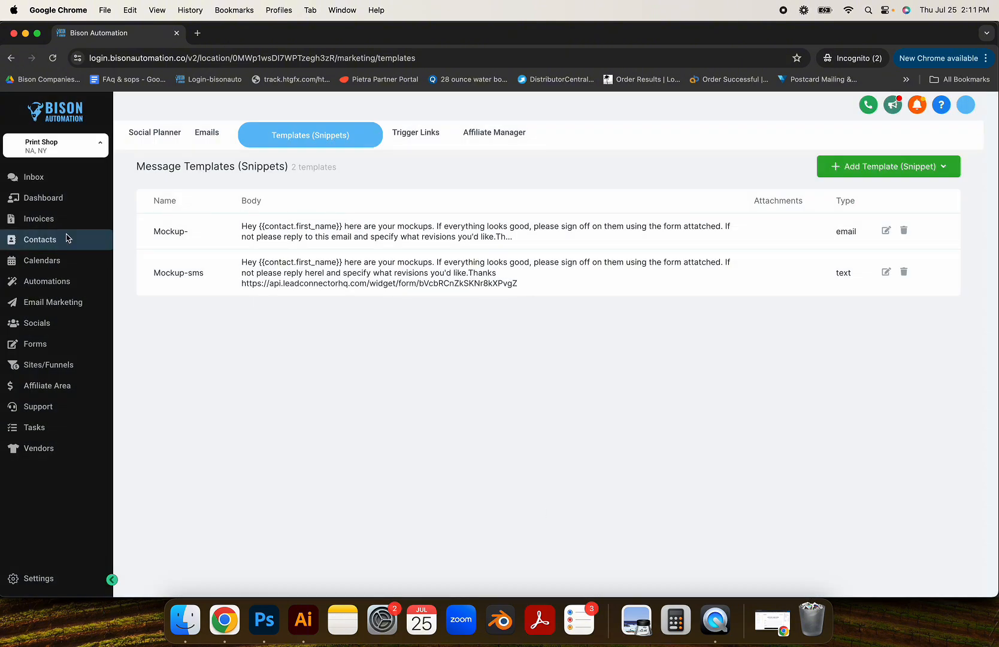
# Step: Open the Sales opportunities board and move the mockup approval opportunity from Quote/Invoice Sent to New Lead
pyautogui.click(68, 178)
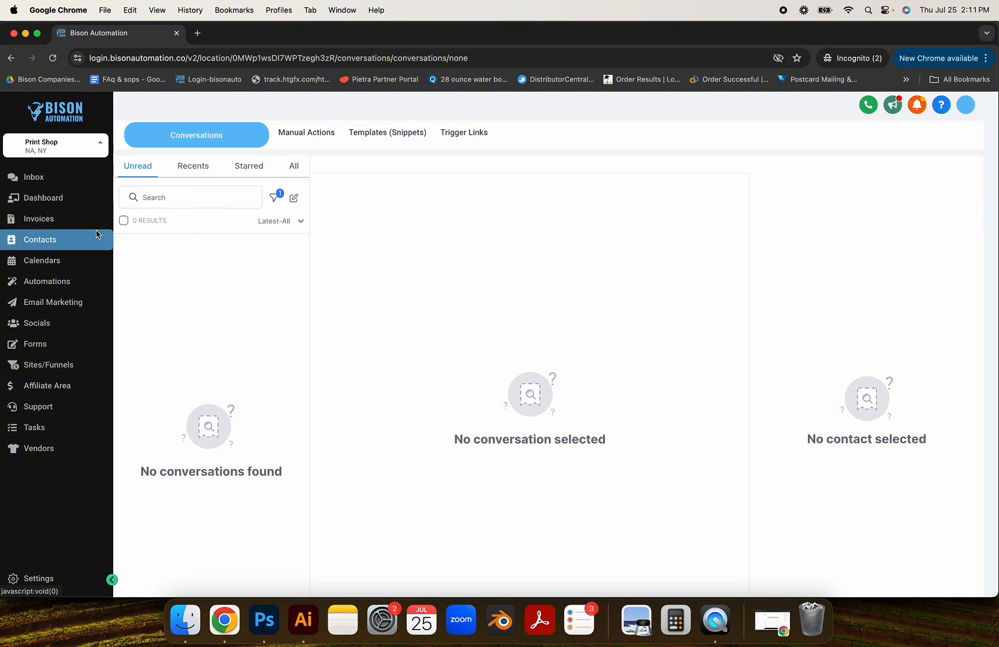
pyautogui.click(74, 206)
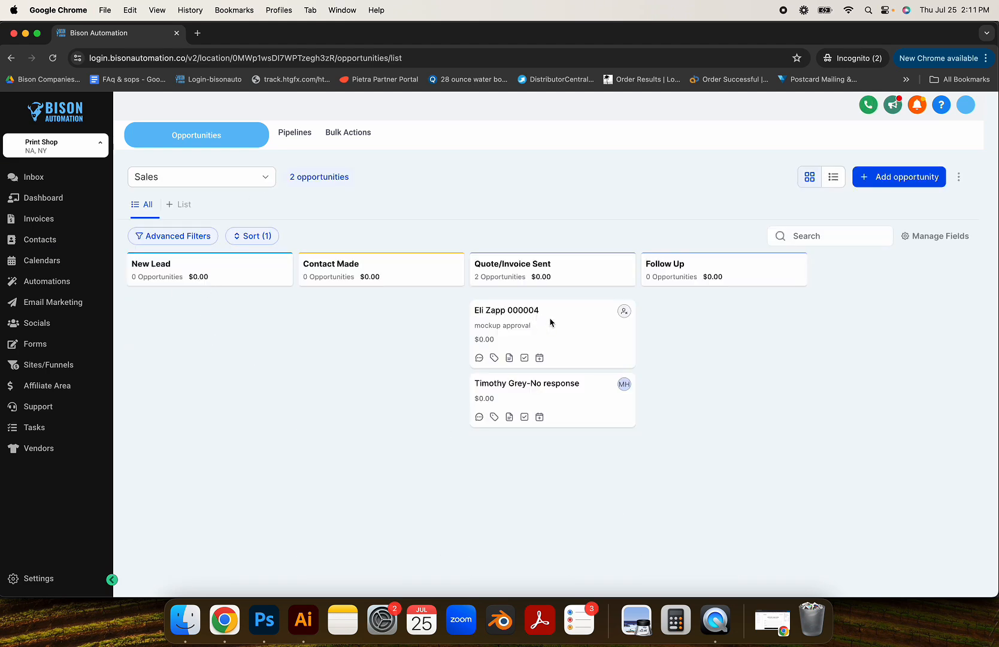
pyautogui.moveTo(551, 324); pyautogui.dragTo(234, 323)
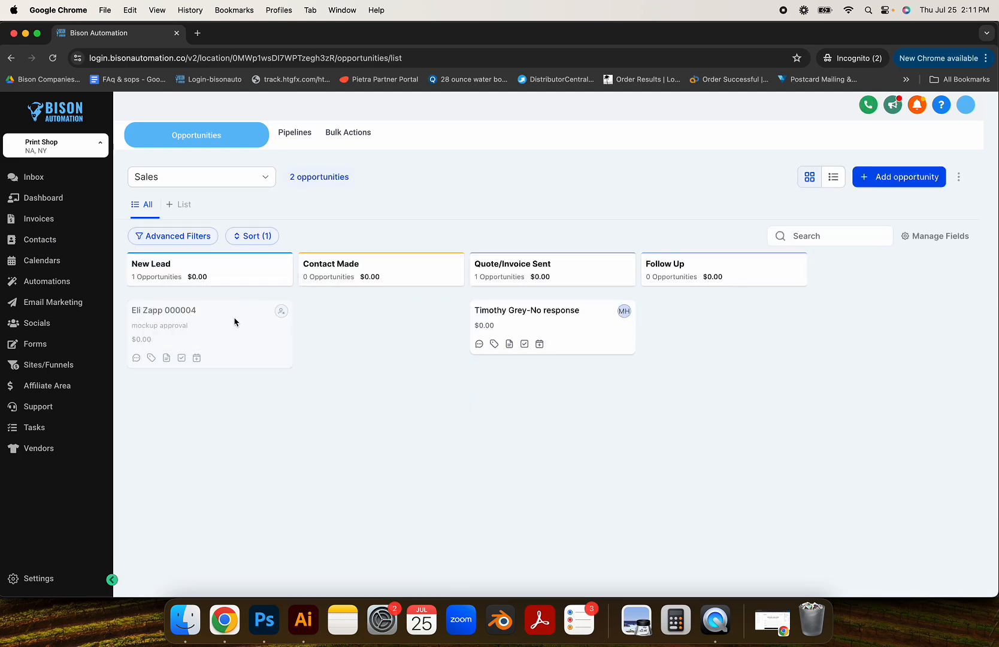
# Step: Review the mockup approval opportunity's contact details, order notes, decorations and work order fields, and close it without updating
pyautogui.click(235, 323)
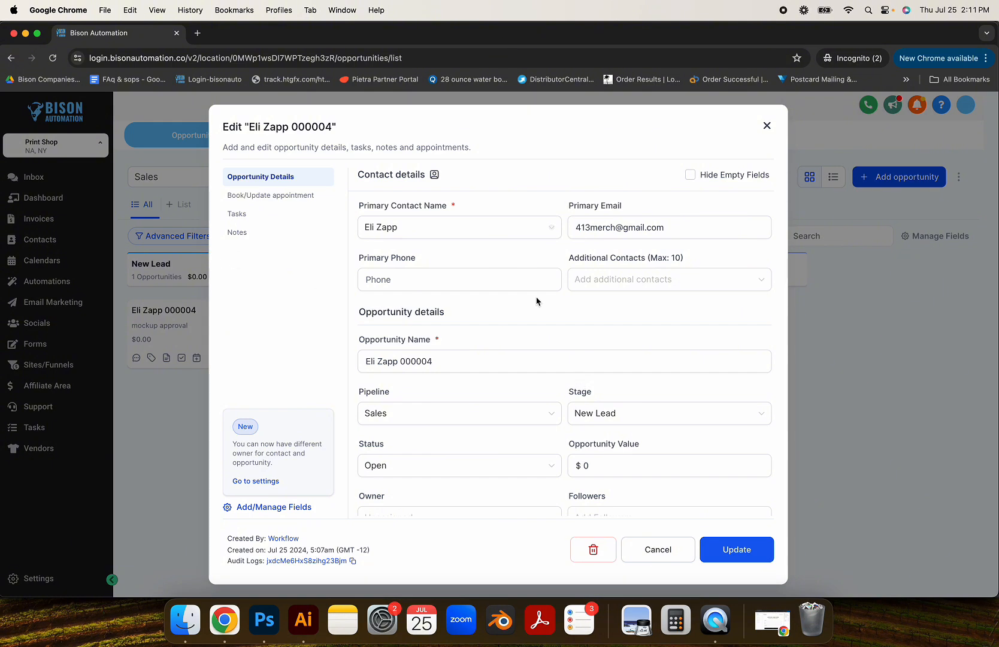
pyautogui.scroll(-10, 536, 301)
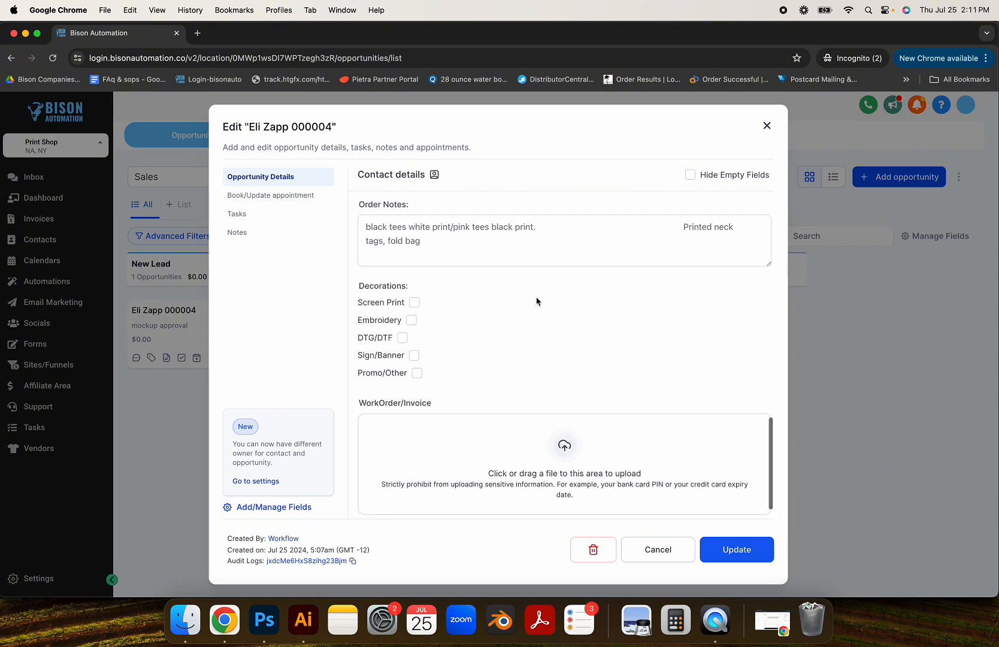
pyautogui.click(682, 551)
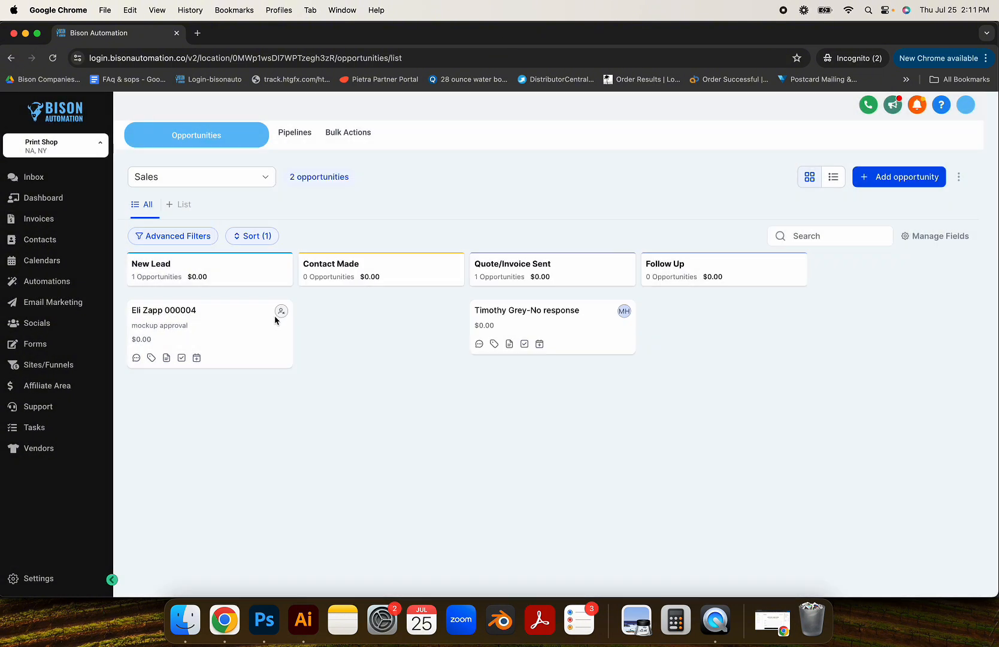
# Step: Open the mockup approval opportunity's conversation and fill a new email to the contact from the Mockup- template
pyautogui.click(136, 358)
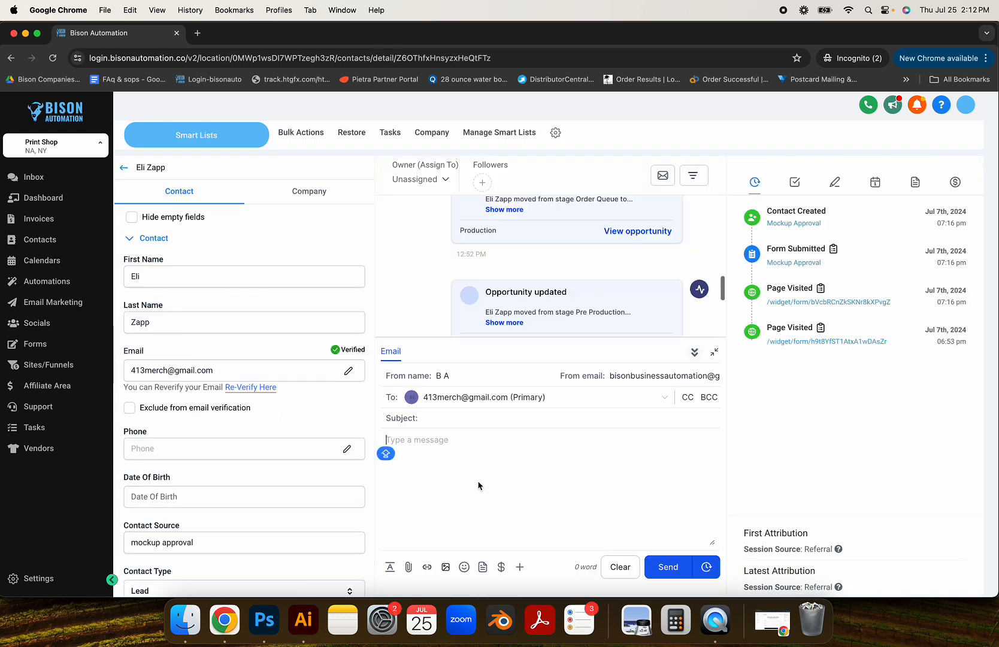
pyautogui.click(450, 459)
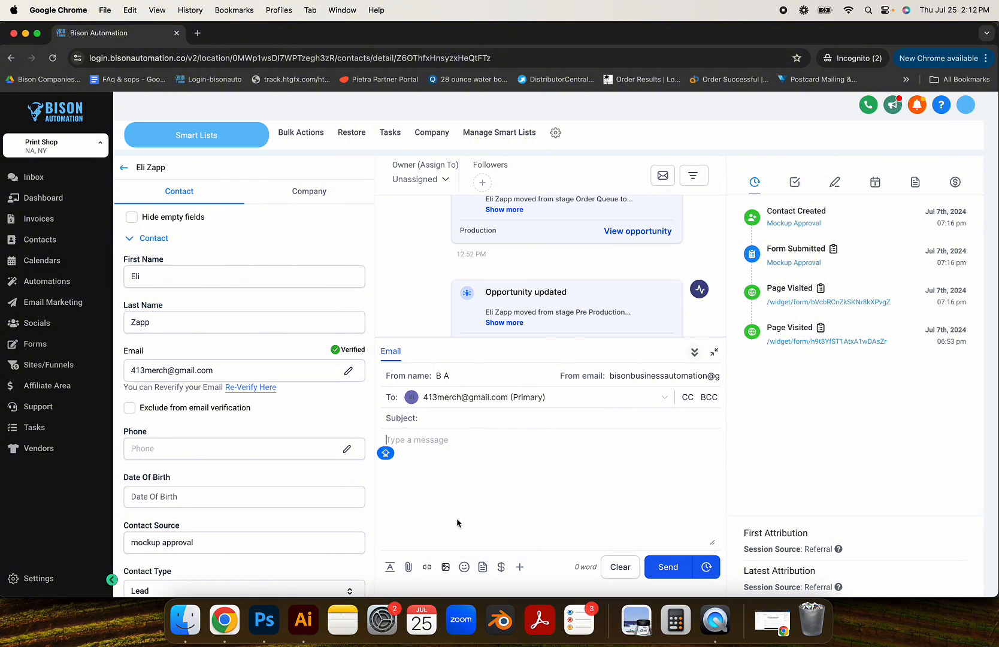
pyautogui.click(484, 568)
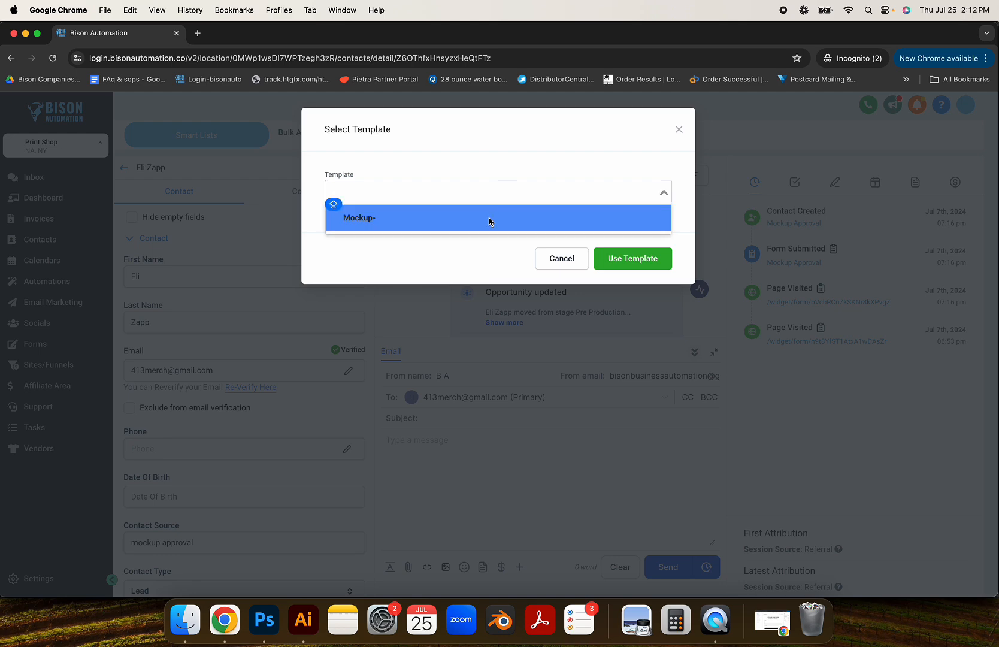
pyautogui.click(351, 218)
pyautogui.click(616, 257)
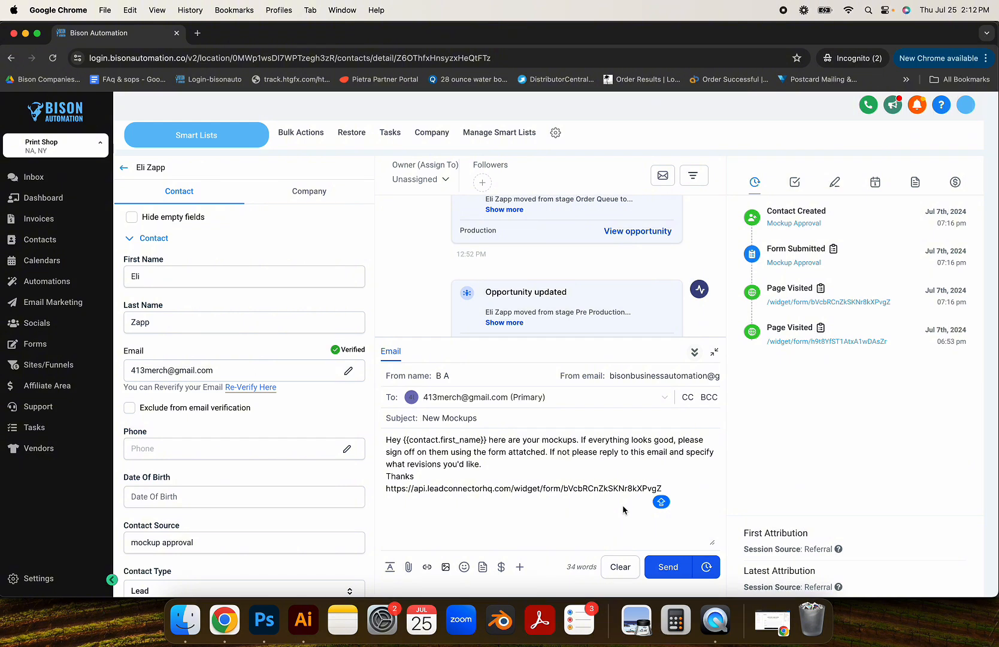
# Step: Attach the file Vector for Back (1).pdf from Downloads to the New Mockups email
pyautogui.click(409, 567)
pyautogui.click(443, 525)
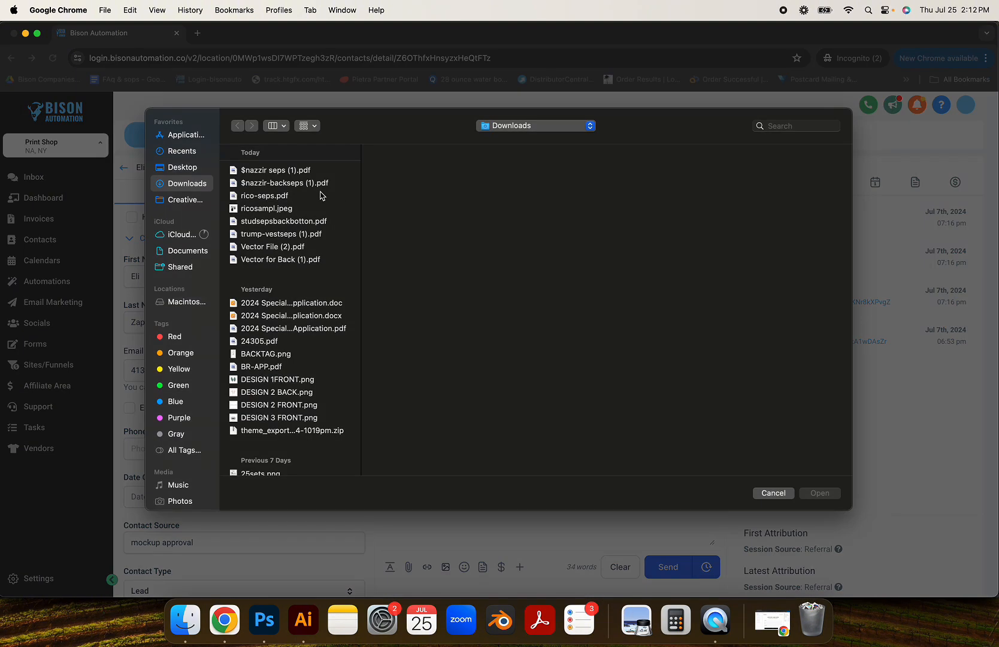
pyautogui.click(273, 261)
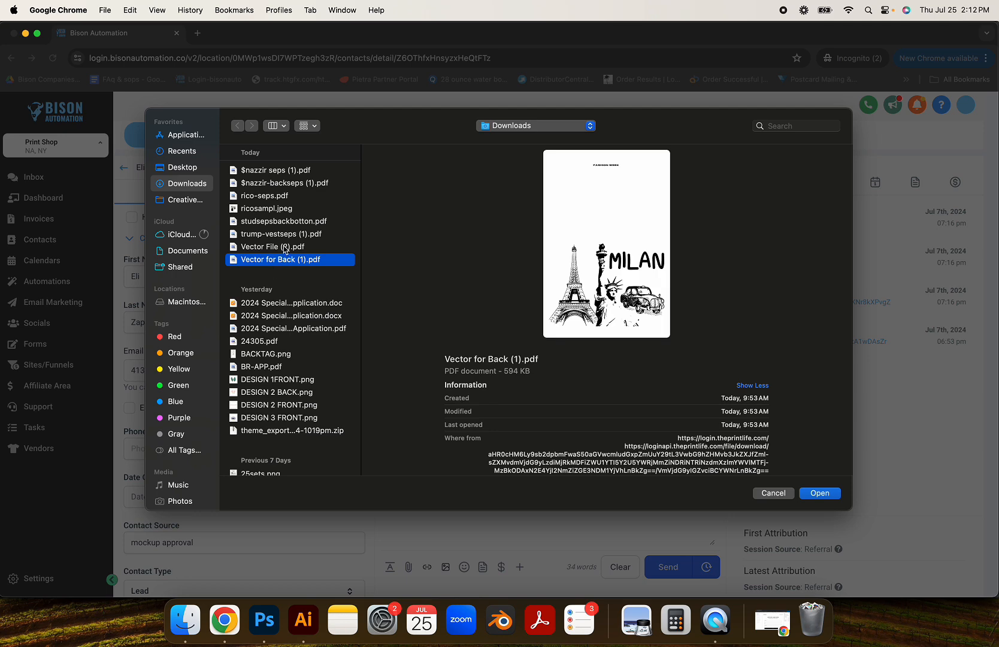
pyautogui.click(818, 493)
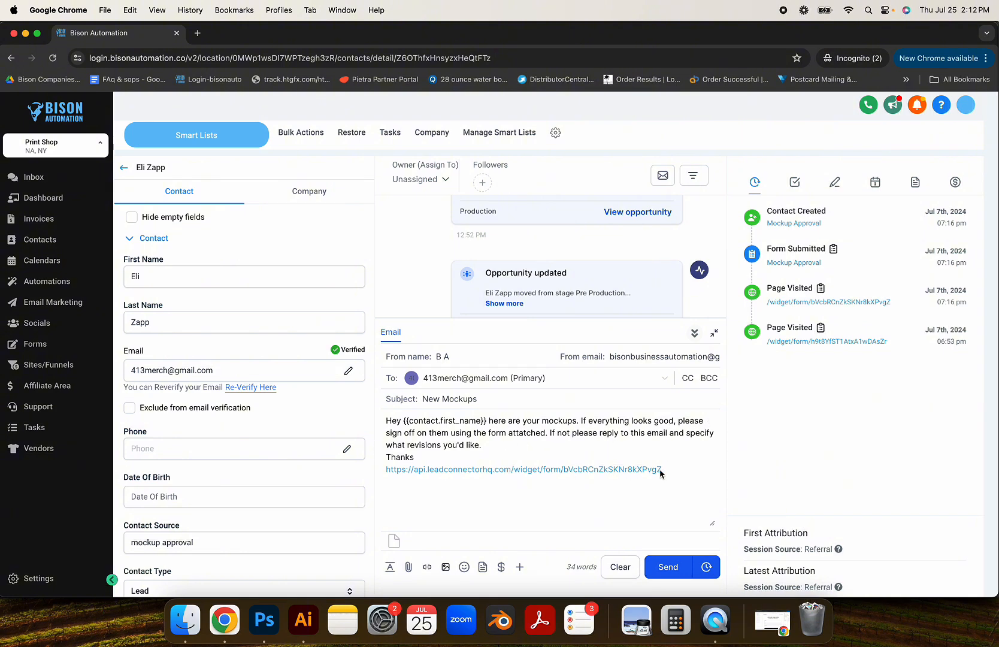
# Step: Copy the form link from the email body and open it in a new browser tab to view the approval form
pyautogui.moveTo(662, 469); pyautogui.dragTo(384, 471)
pyautogui.press('super+c')
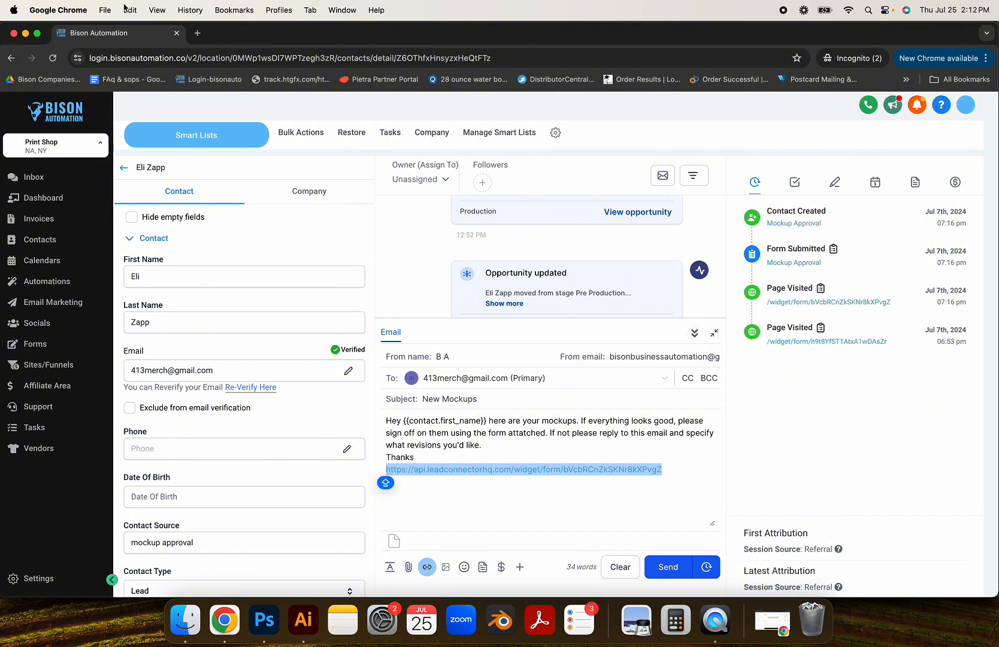
pyautogui.click(197, 32)
pyautogui.press('super+v')
pyautogui.press('Return')
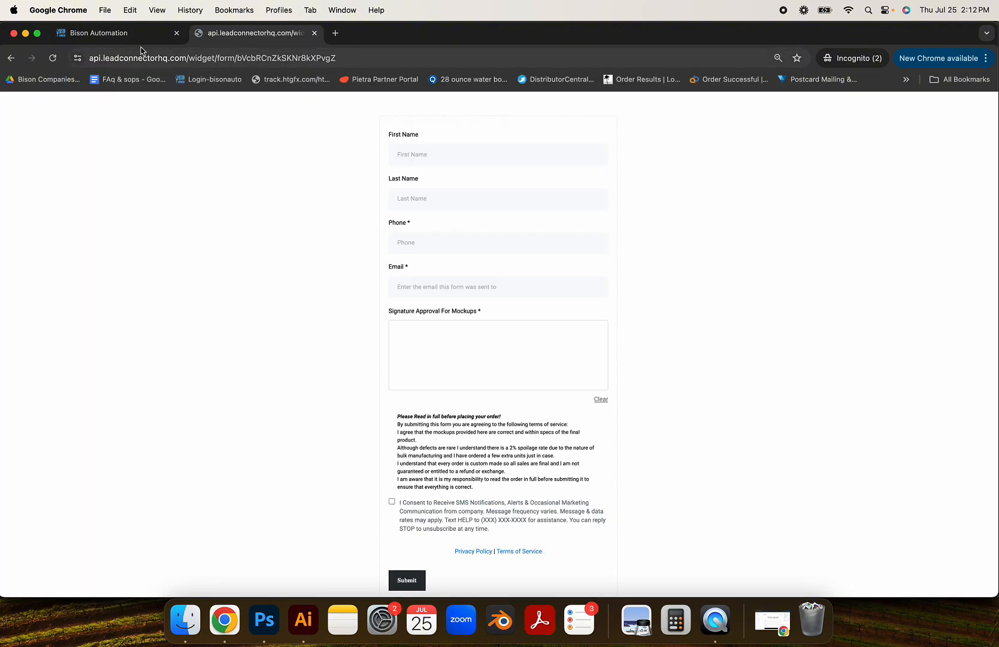
pyautogui.click(188, 37)
pyautogui.click(253, 38)
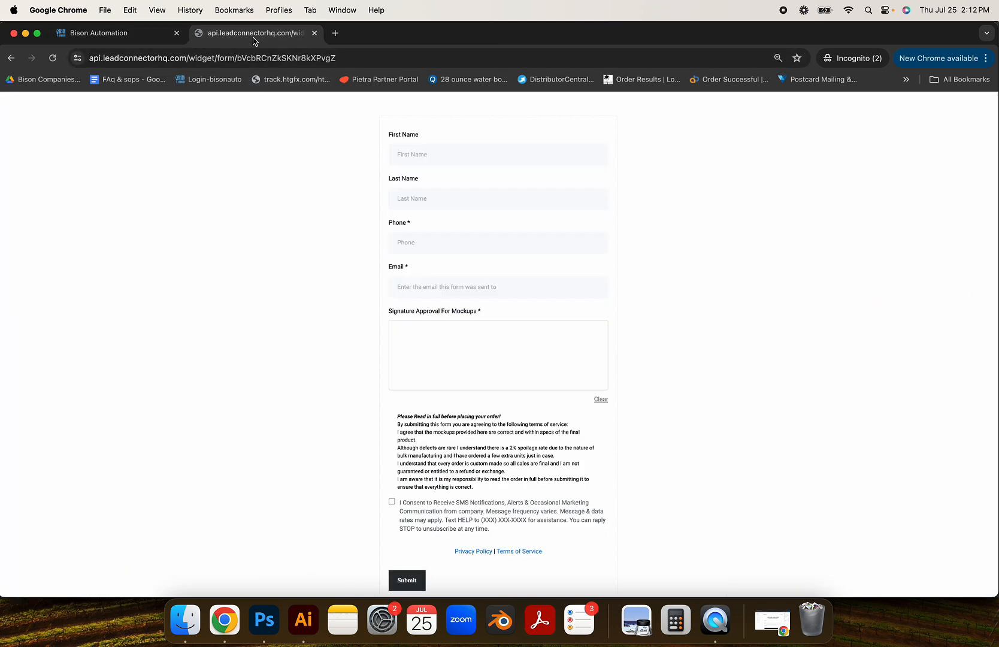
# Step: Fill the approval form with a saved contact's details, draw a signature, and close the form without submitting it
pyautogui.click(414, 156)
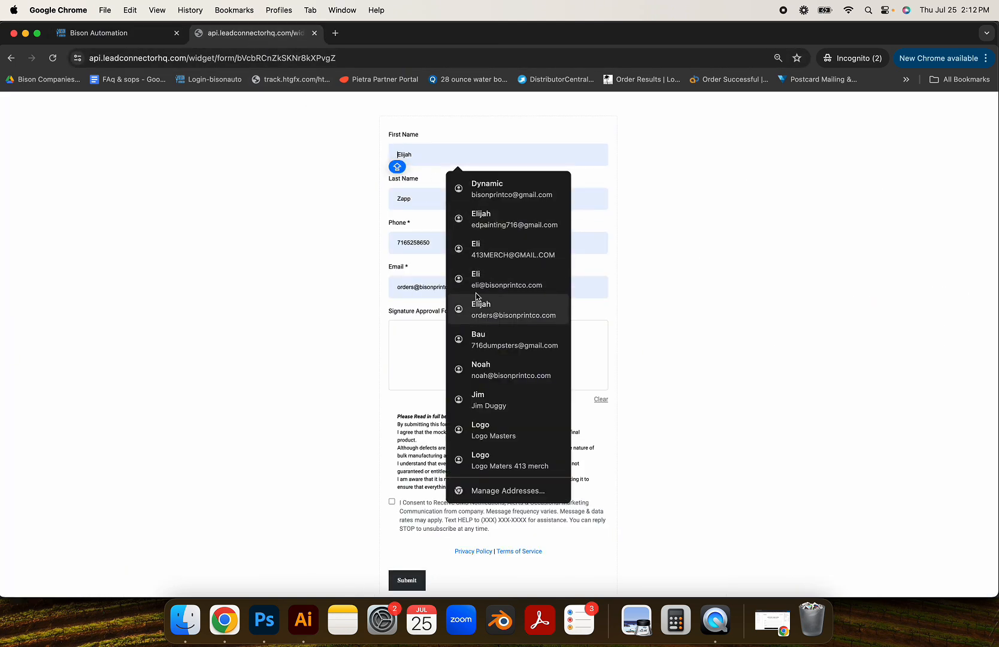
pyautogui.click(476, 294)
pyautogui.moveTo(411, 348)
pyautogui.mouseDown()
pyautogui.moveTo(473, 362)
pyautogui.moveTo(596, 359)
pyautogui.mouseUp()
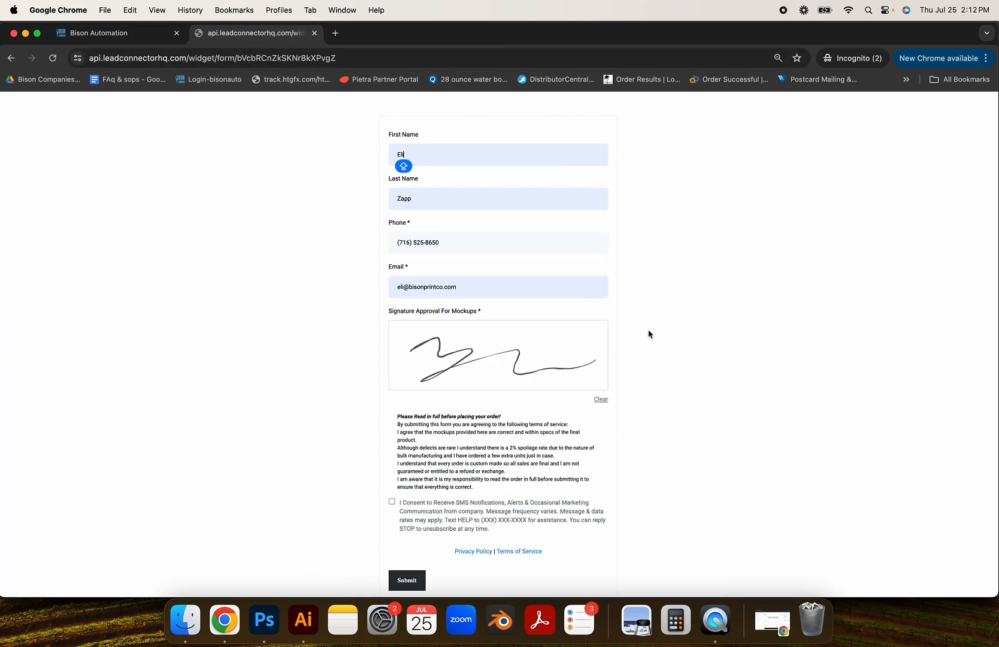
pyautogui.click(314, 33)
pyautogui.scroll(-3, 556, 264)
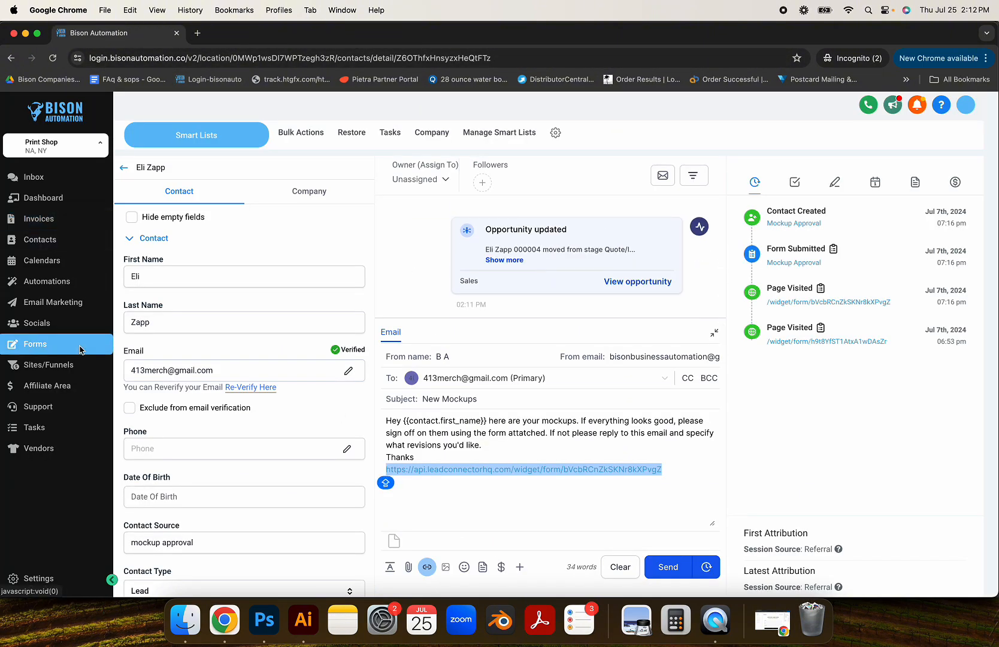
# Step: Return to the Sales opportunities board and move the No response opportunity from Quote/Invoice Sent to Contact Made
pyautogui.click(122, 170)
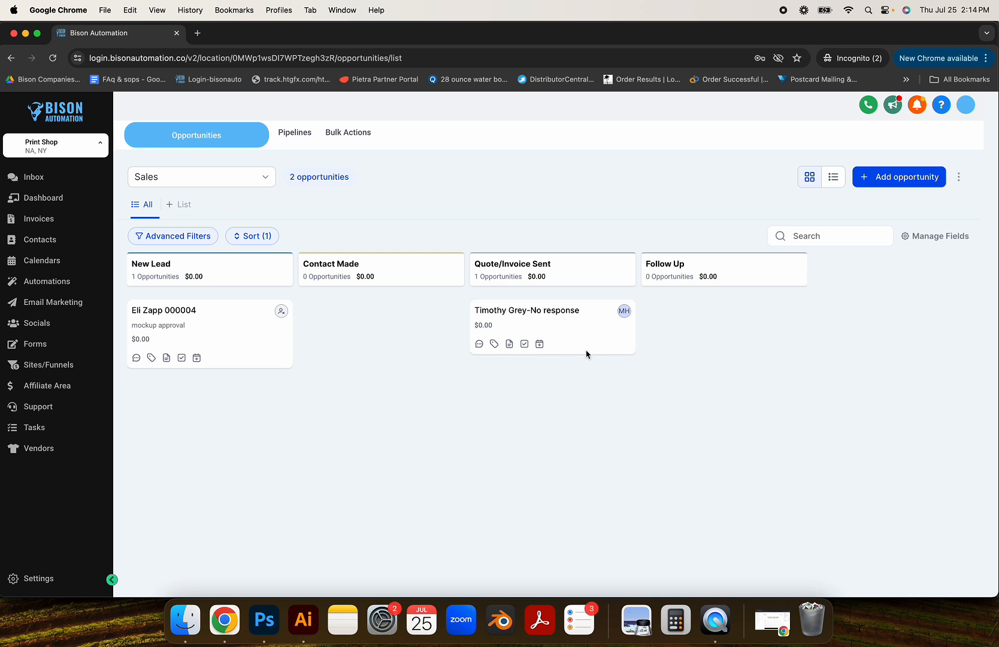
pyautogui.moveTo(589, 339); pyautogui.dragTo(438, 325)
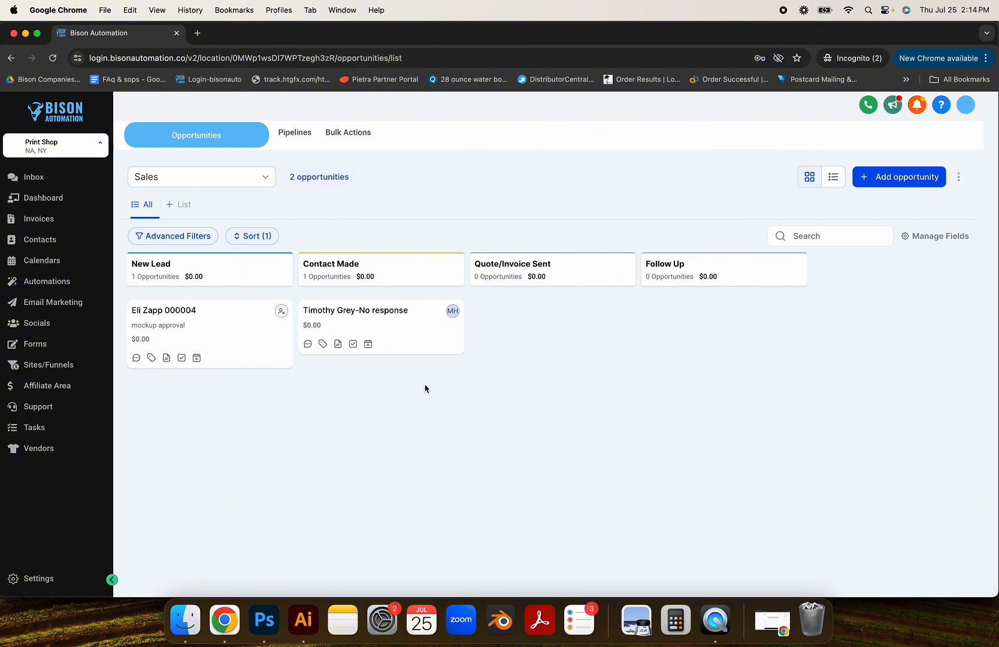